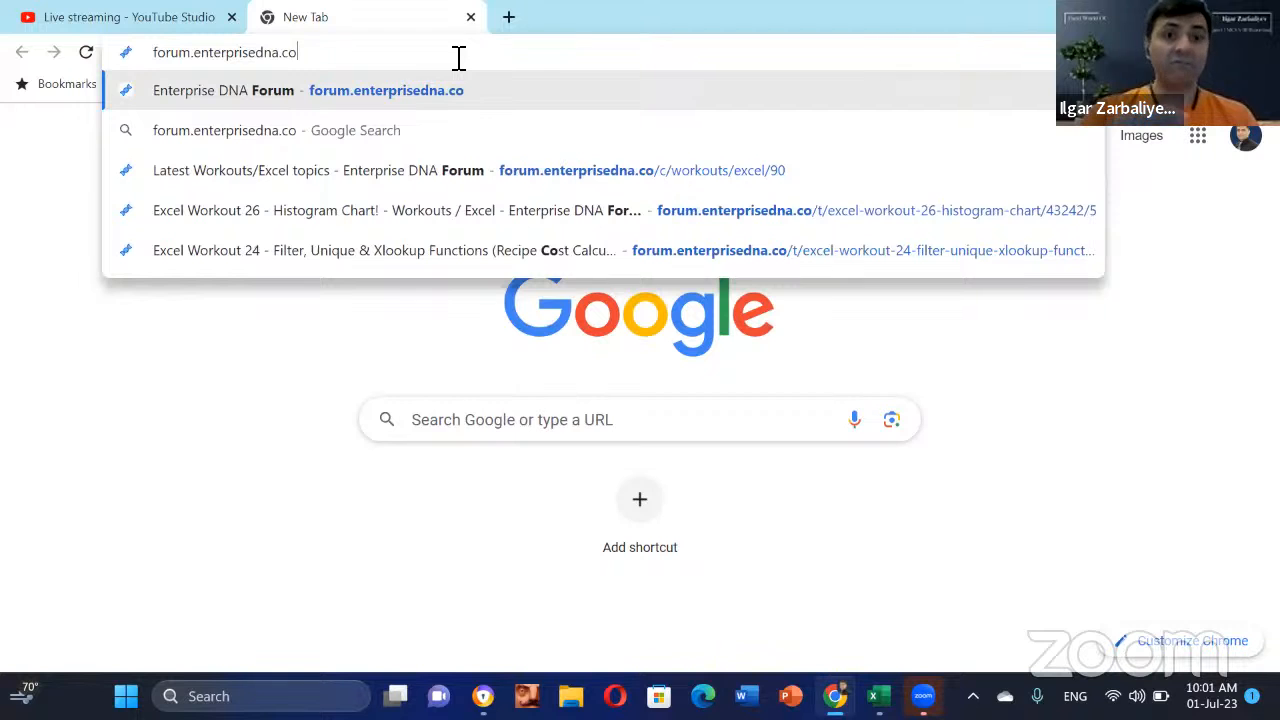
Step: Load the Enterprise DNA Forum home page
key(Return)
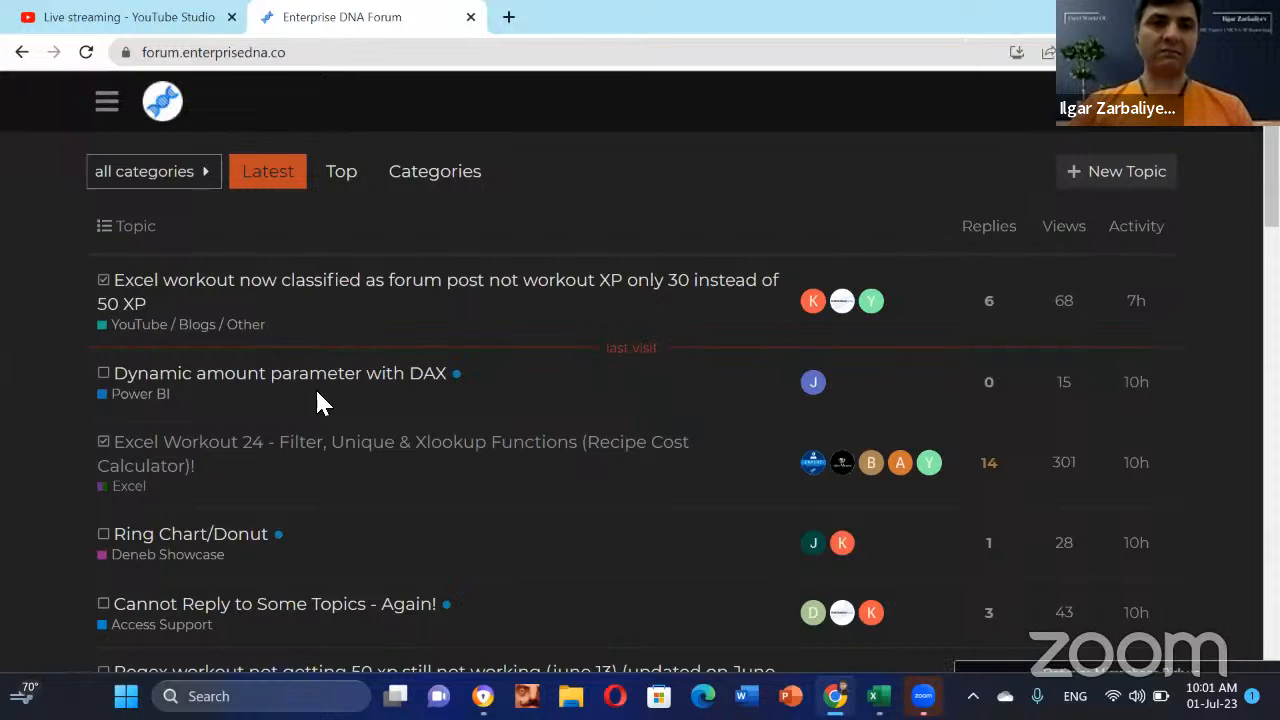
scroll(320, 350, down, 1)
scroll(229, 222, up, 1)
Step: Go to the Workouts category from the categories list and browse its topic cards
click(212, 180)
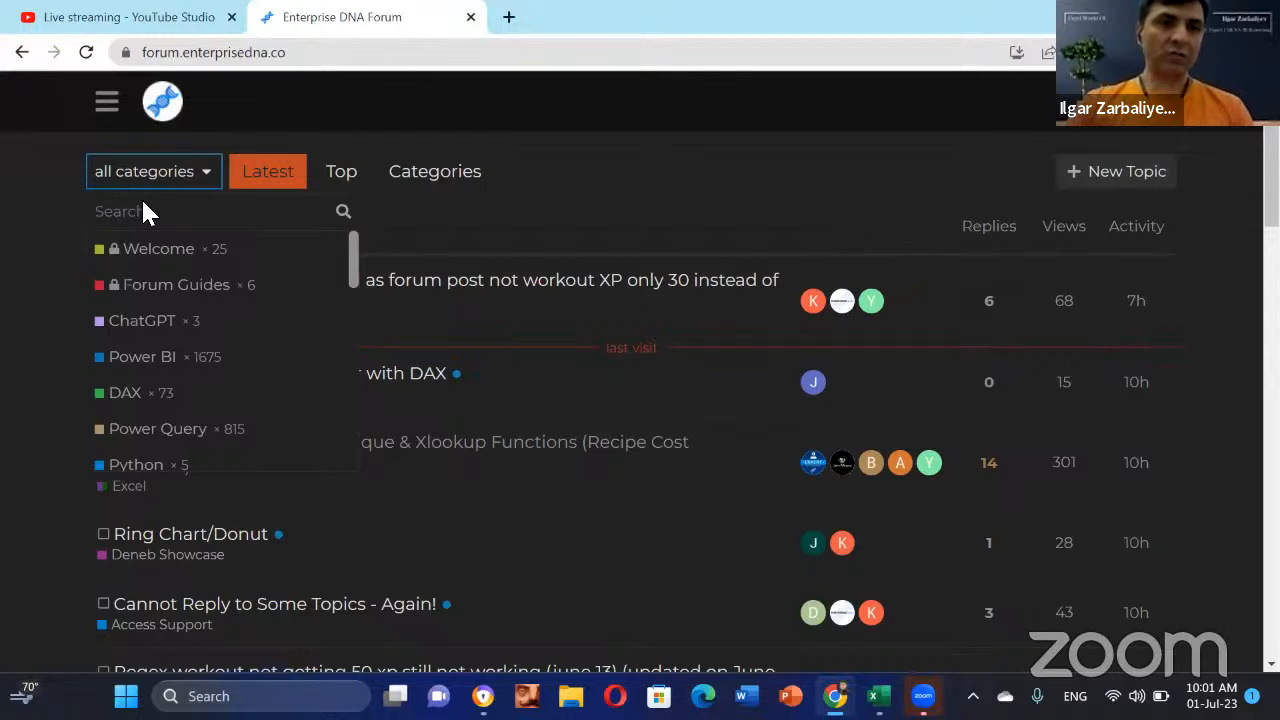
scroll(280, 397, down, 4)
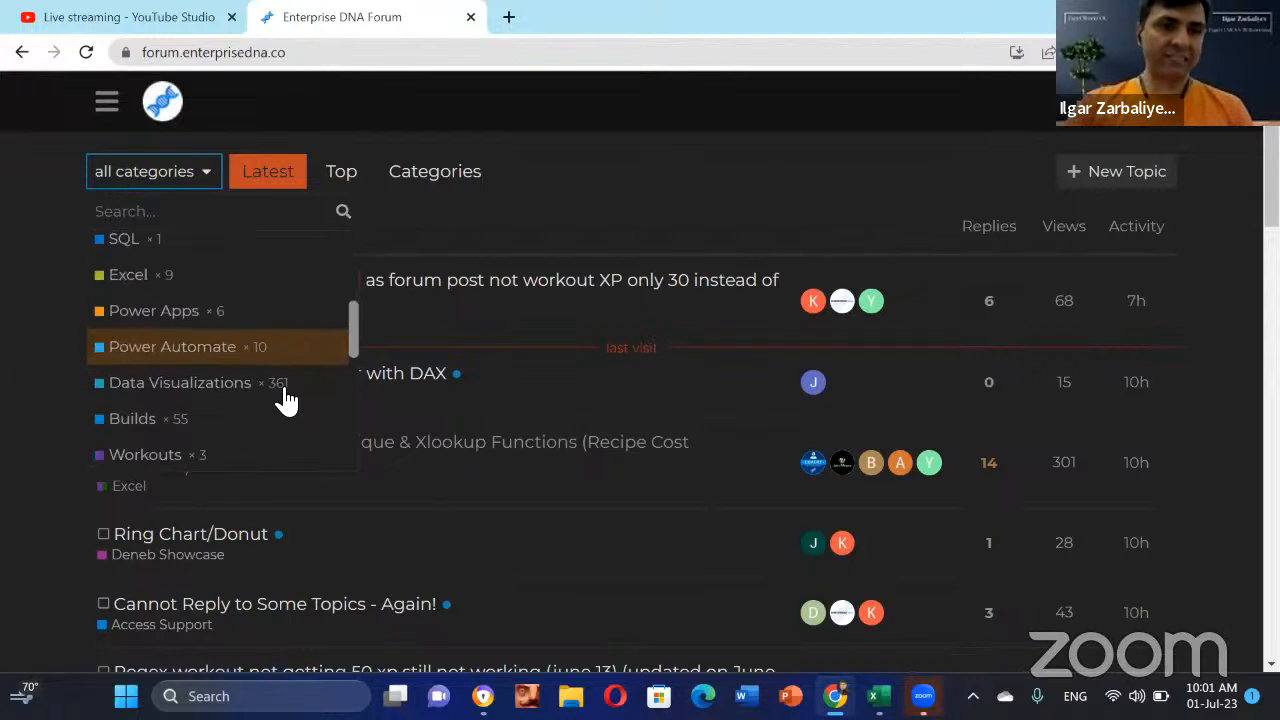
click(177, 354)
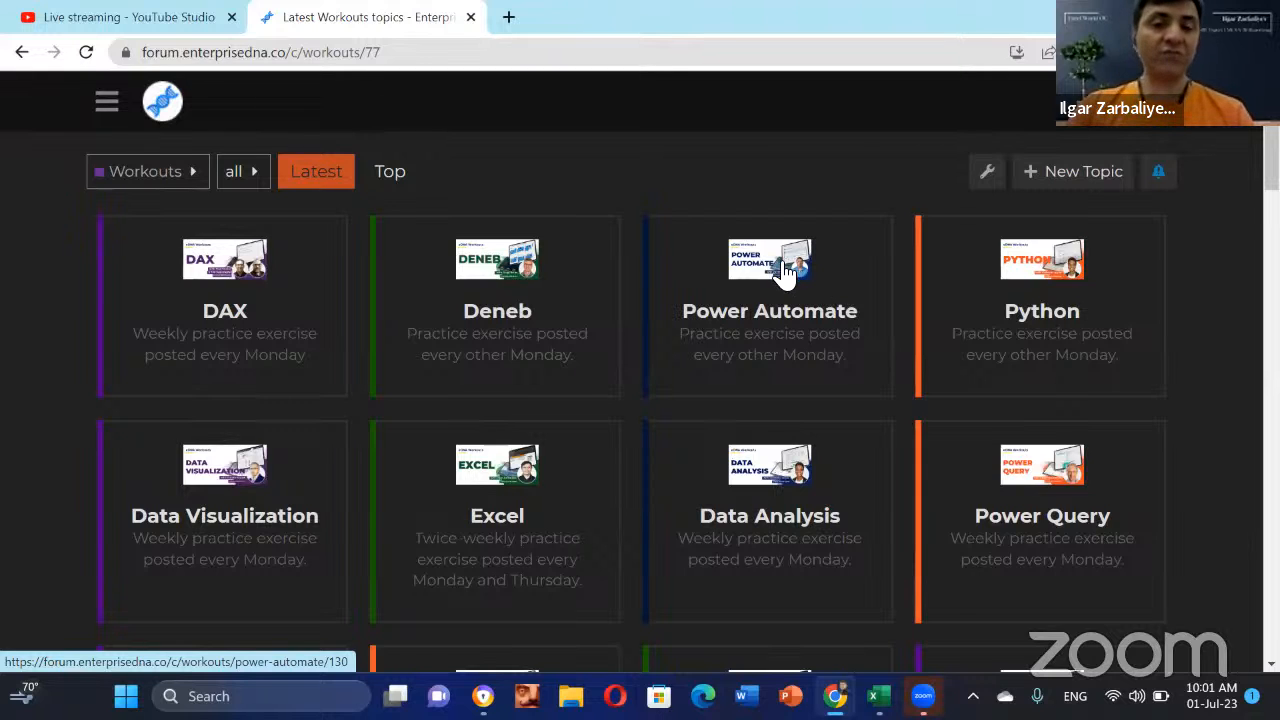
scroll(780, 283, down, 1)
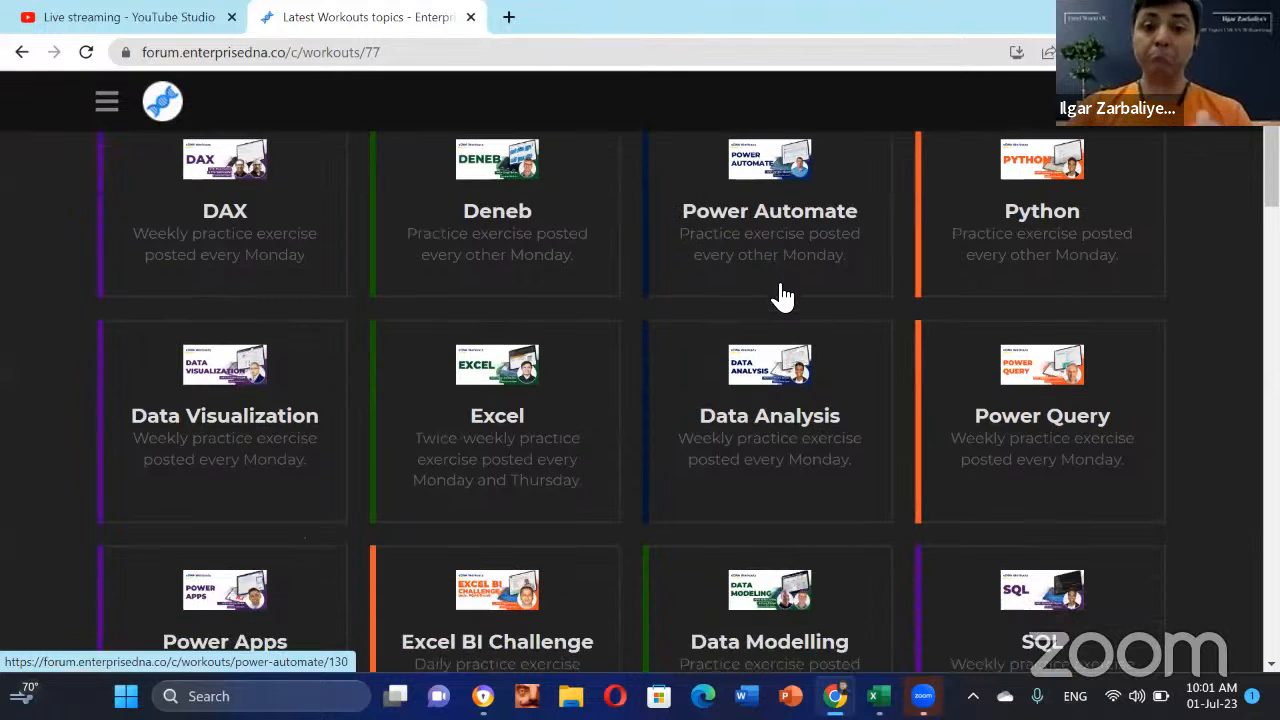
scroll(550, 360, down, 2)
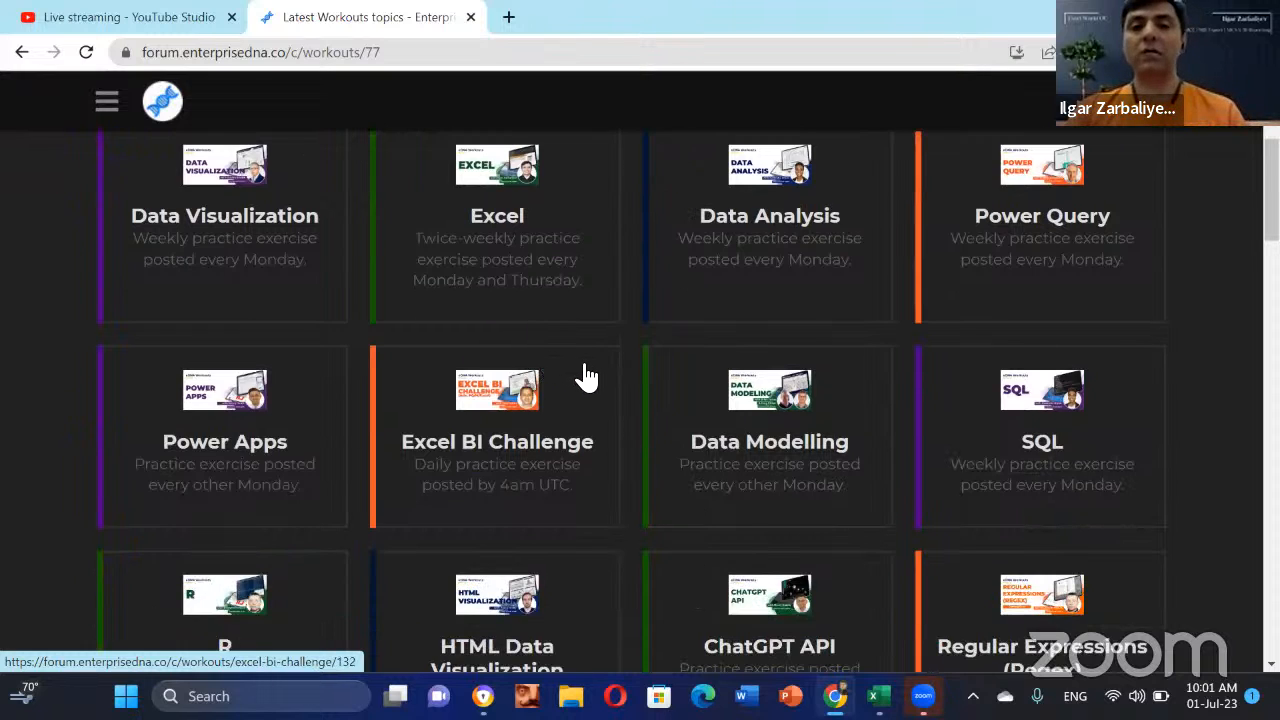
scroll(555, 332, up, 3)
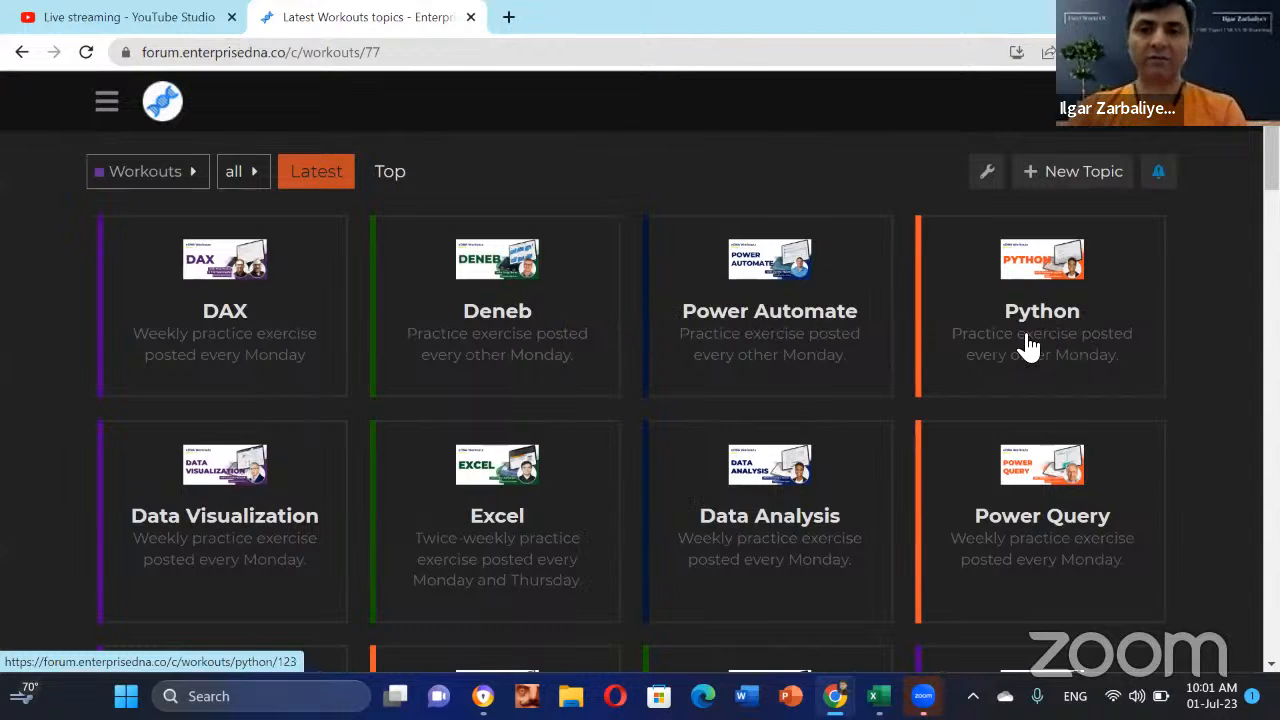
scroll(631, 371, down, 1)
scroll(963, 314, down, 2)
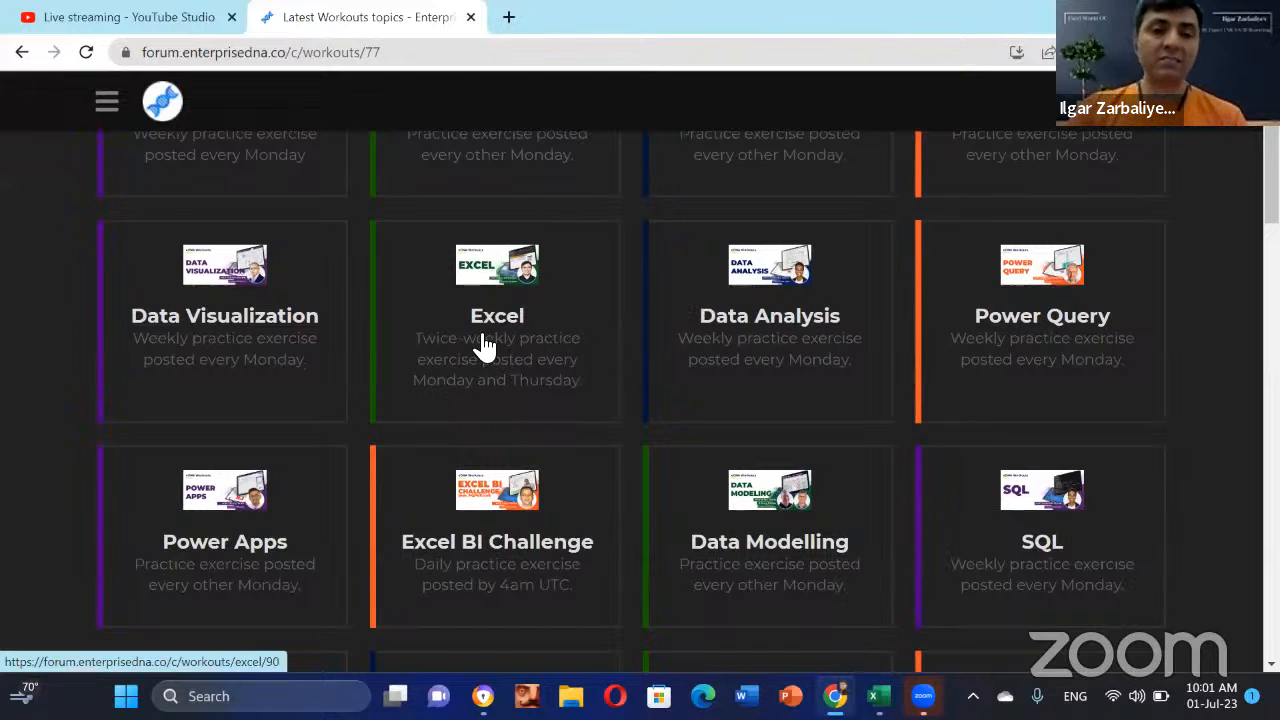
scroll(500, 345, up, 1)
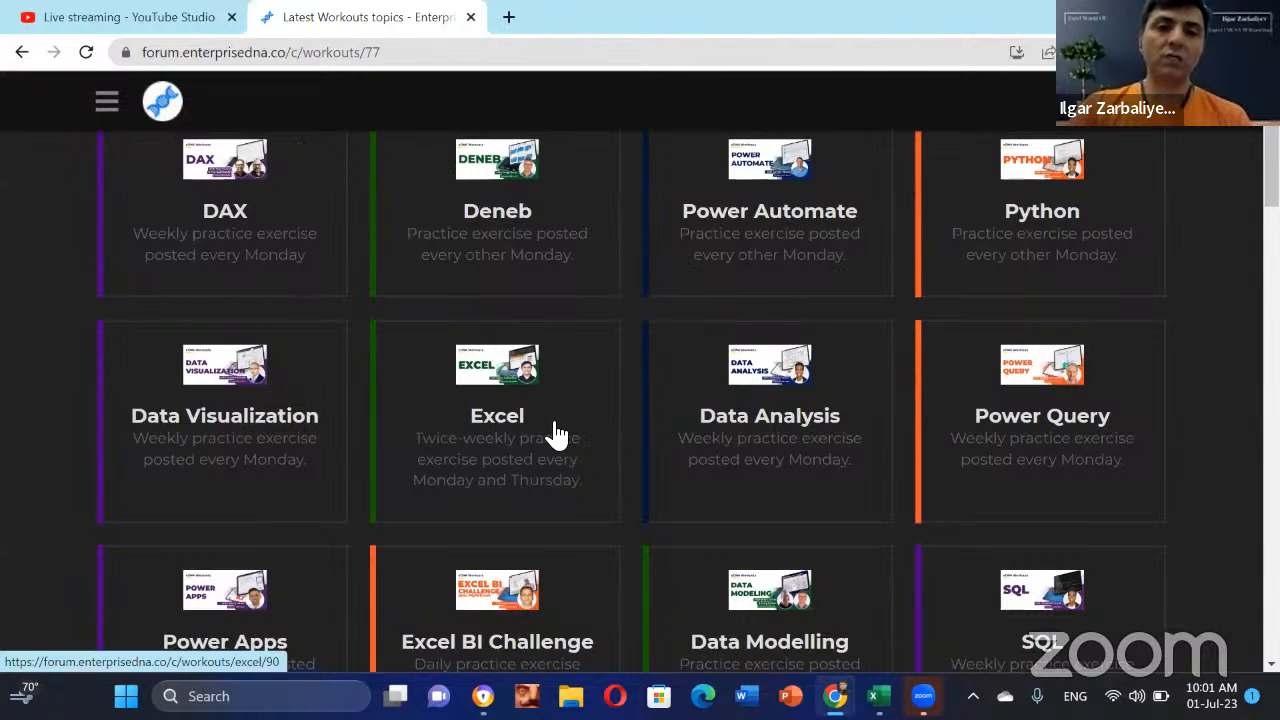
Step: Open the Excel workouts card and scroll its topics from Workout 1 - Conditional Summation to Workout 15 - Vlookup Function
click(510, 452)
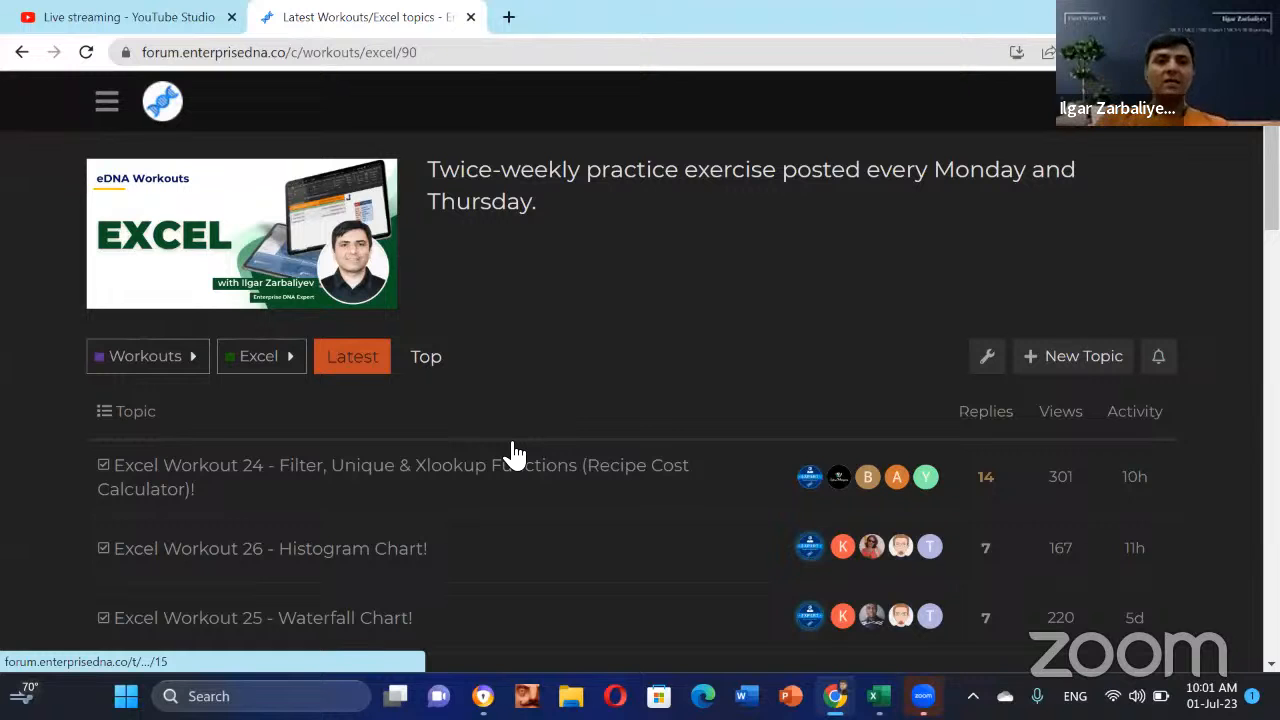
scroll(333, 414, down, 2)
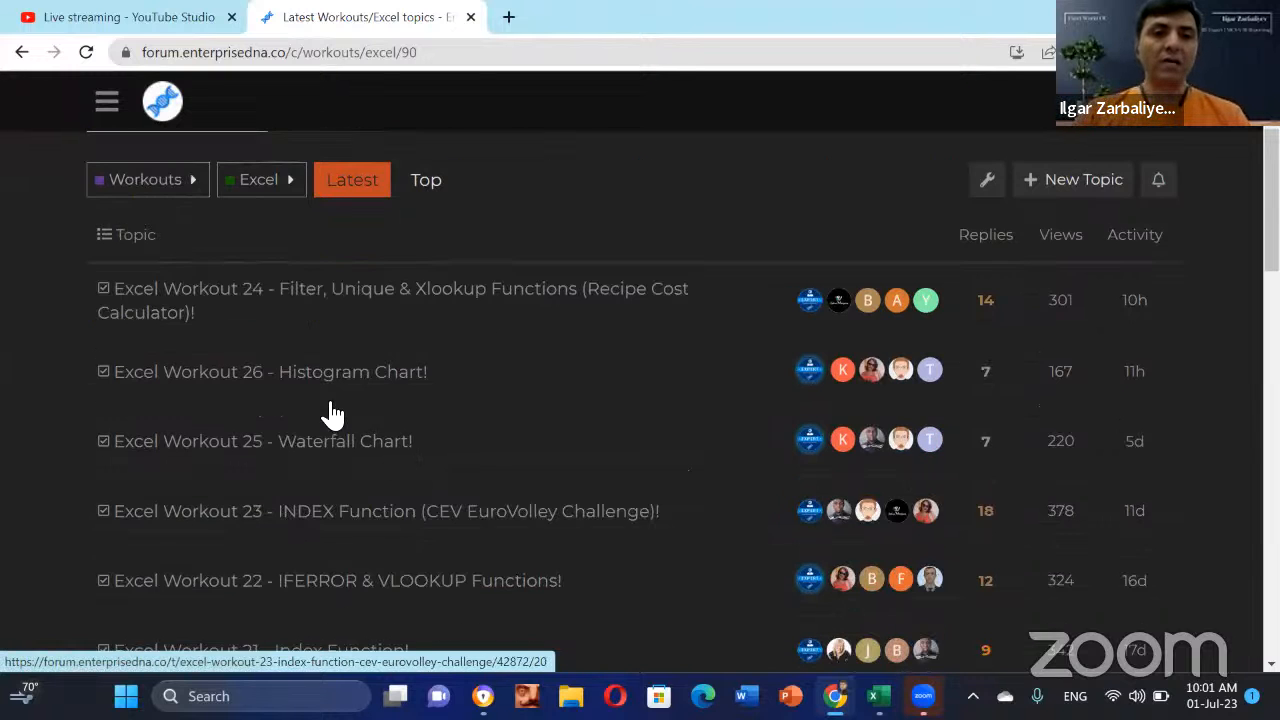
scroll(336, 410, down, 6)
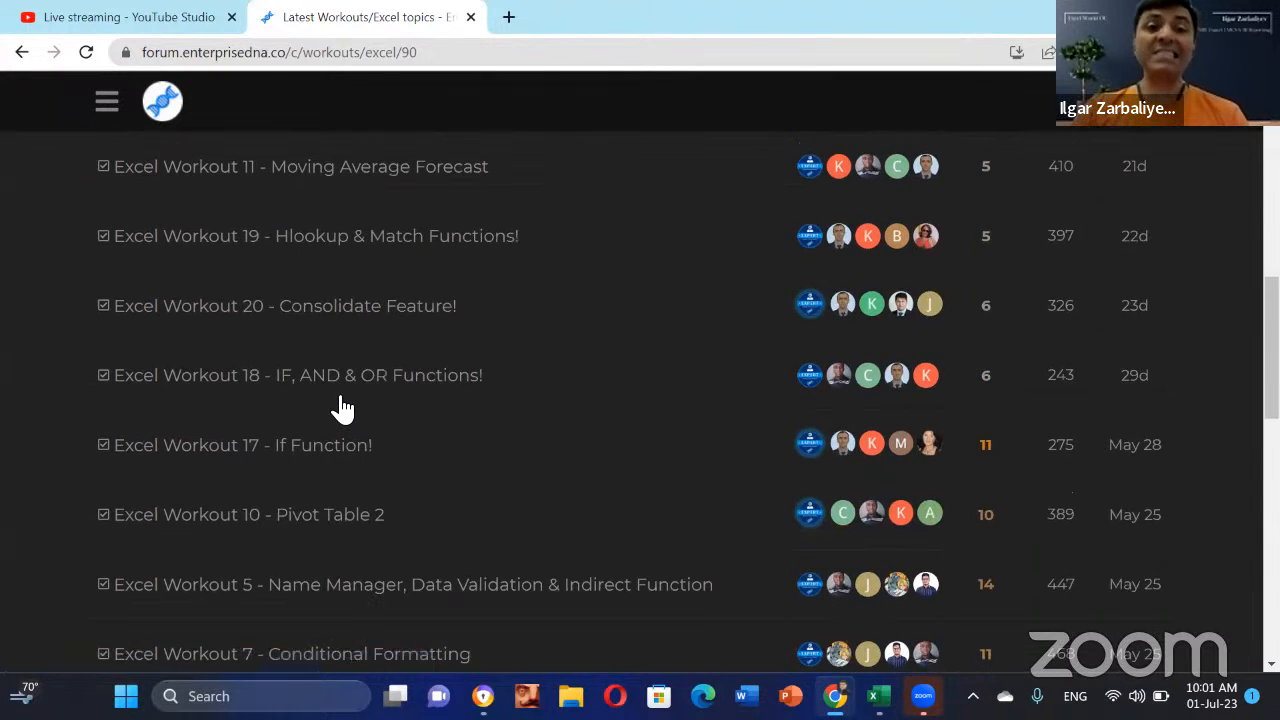
scroll(341, 412, down, 3)
scroll(363, 440, down, 2)
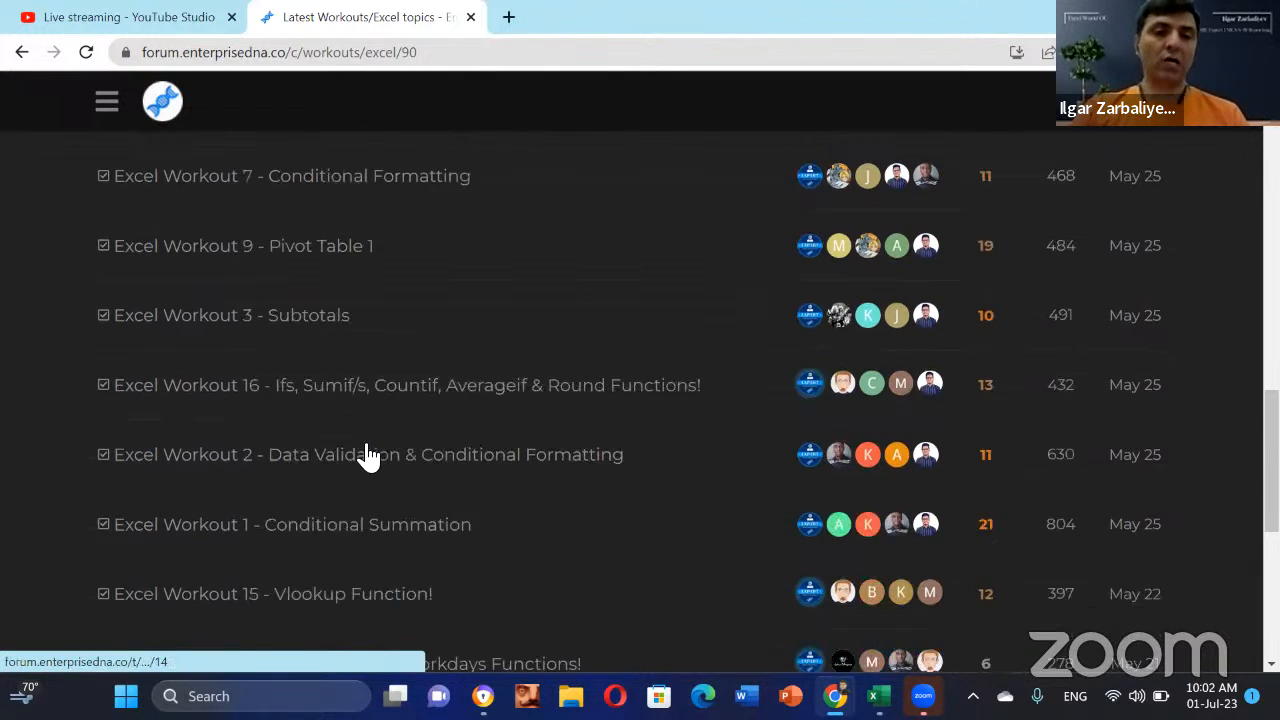
scroll(372, 455, up, 10)
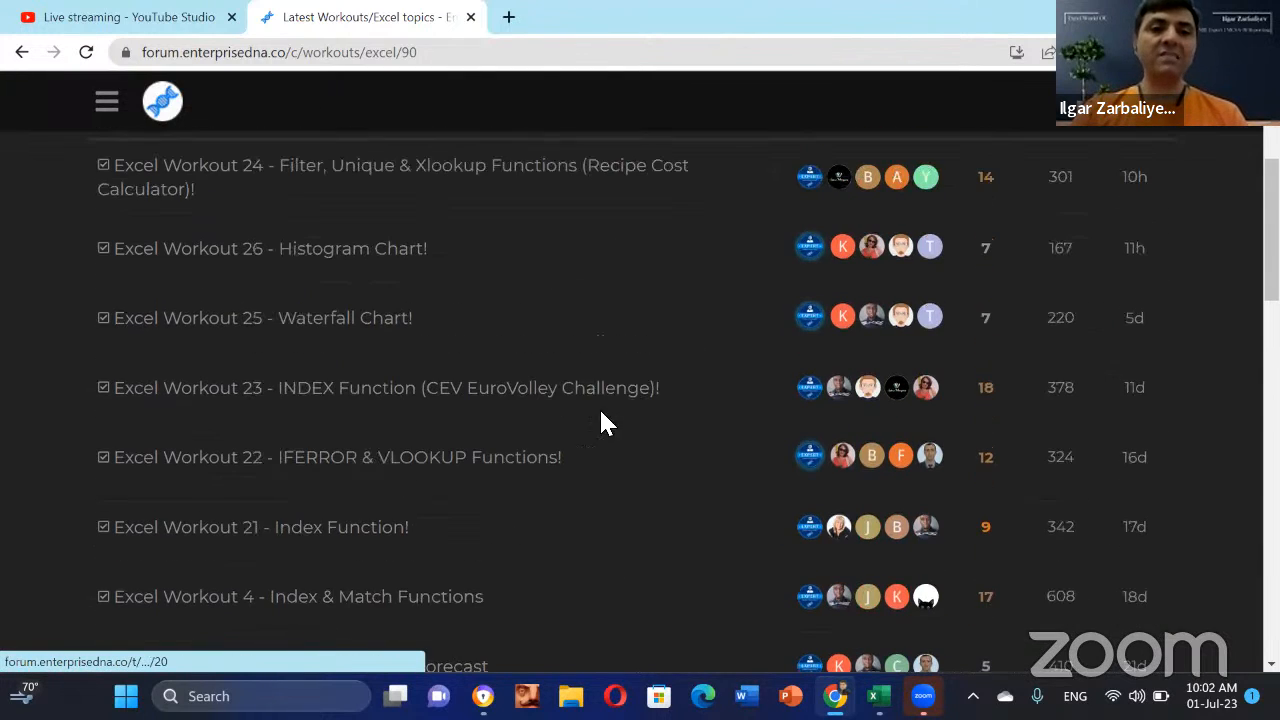
scroll(463, 340, up, 3)
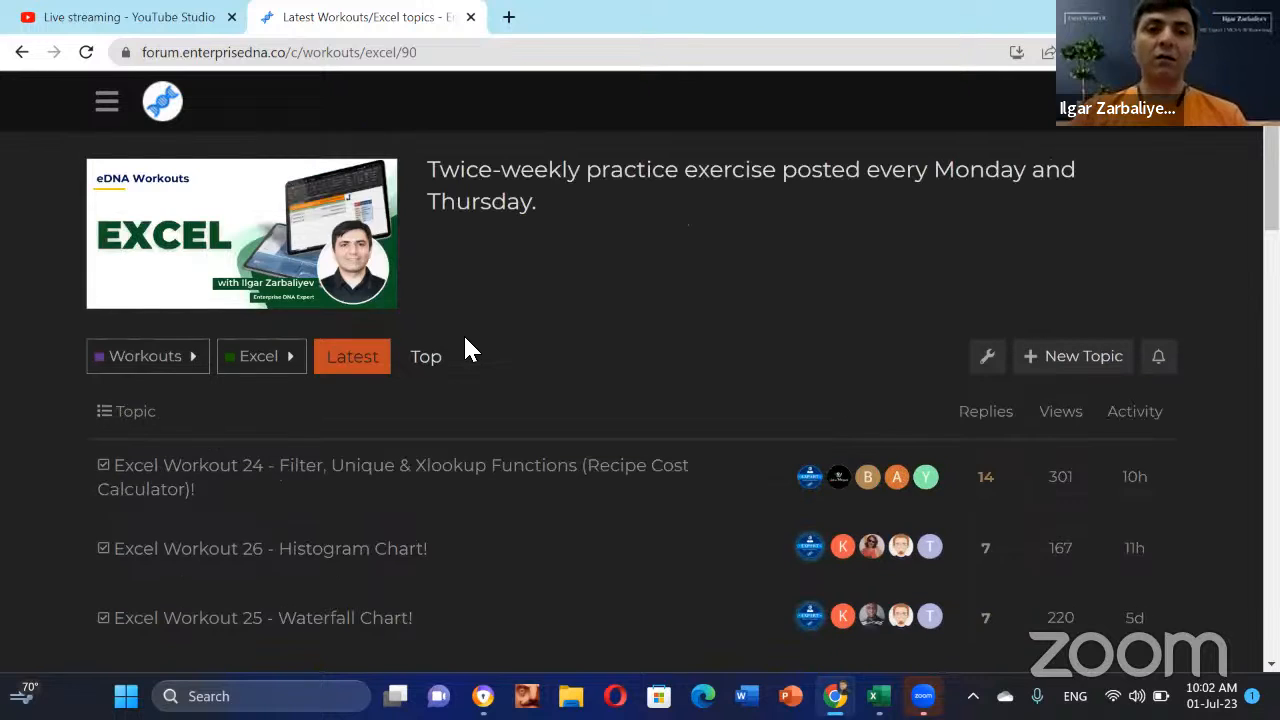
scroll(410, 470, down, 1)
scroll(254, 370, down, 1)
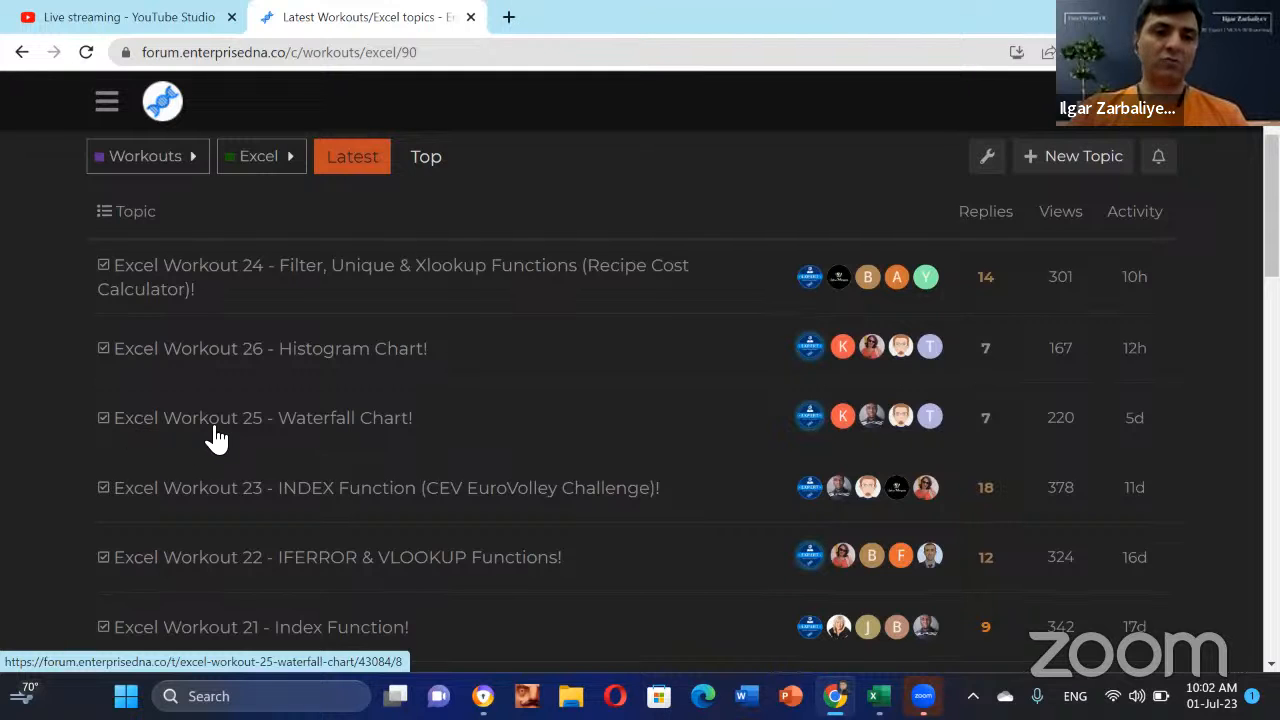
scroll(243, 440, down, 3)
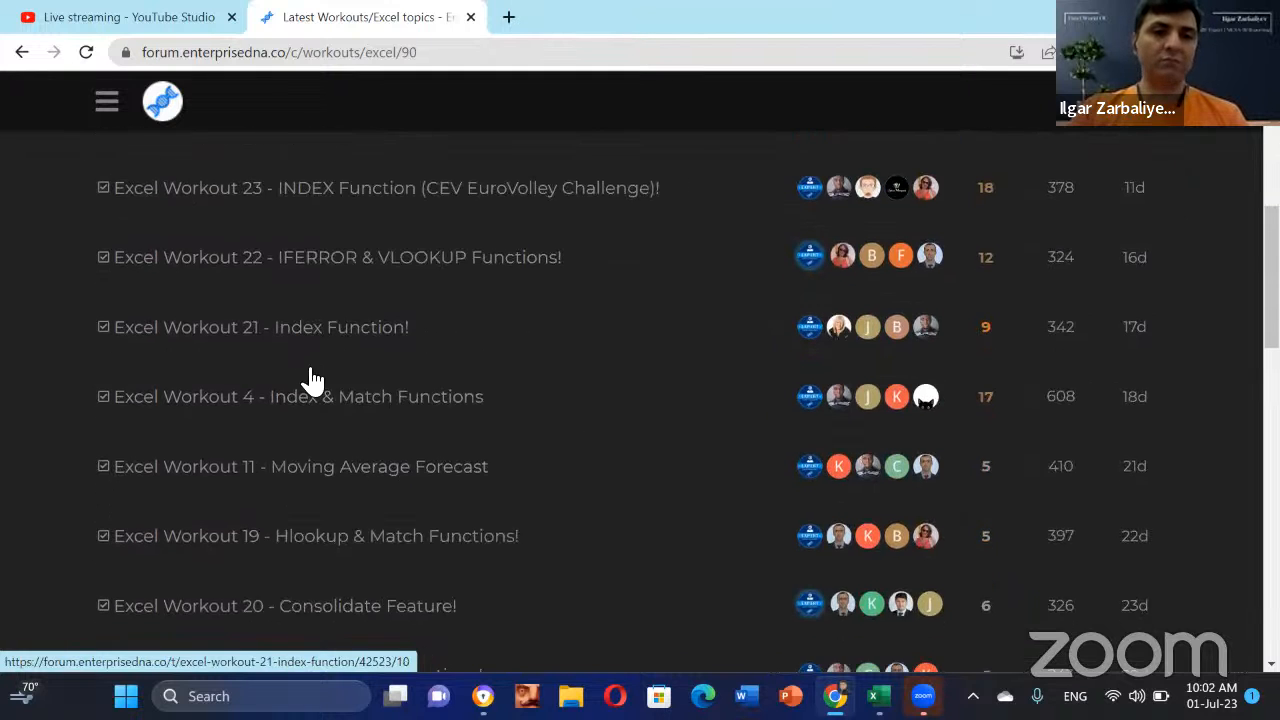
scroll(594, 437, down, 3)
scroll(520, 425, down, 3)
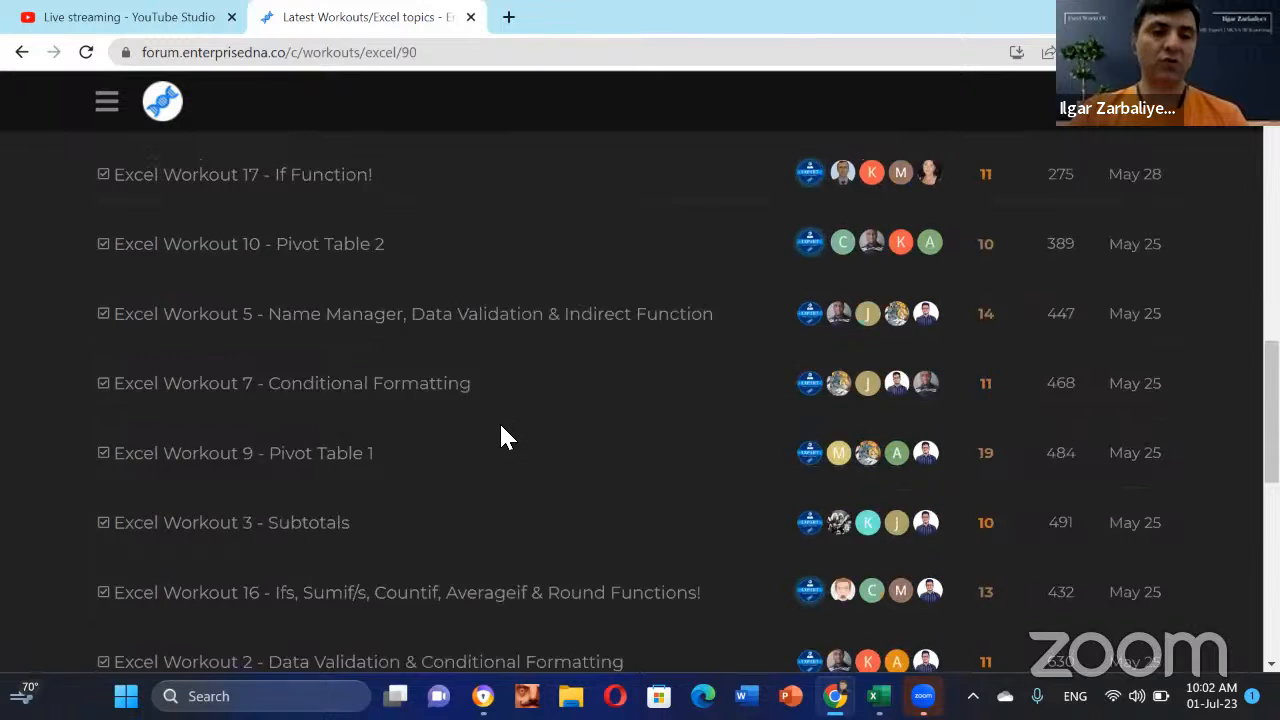
scroll(490, 435, down, 4)
scroll(300, 360, up, 2)
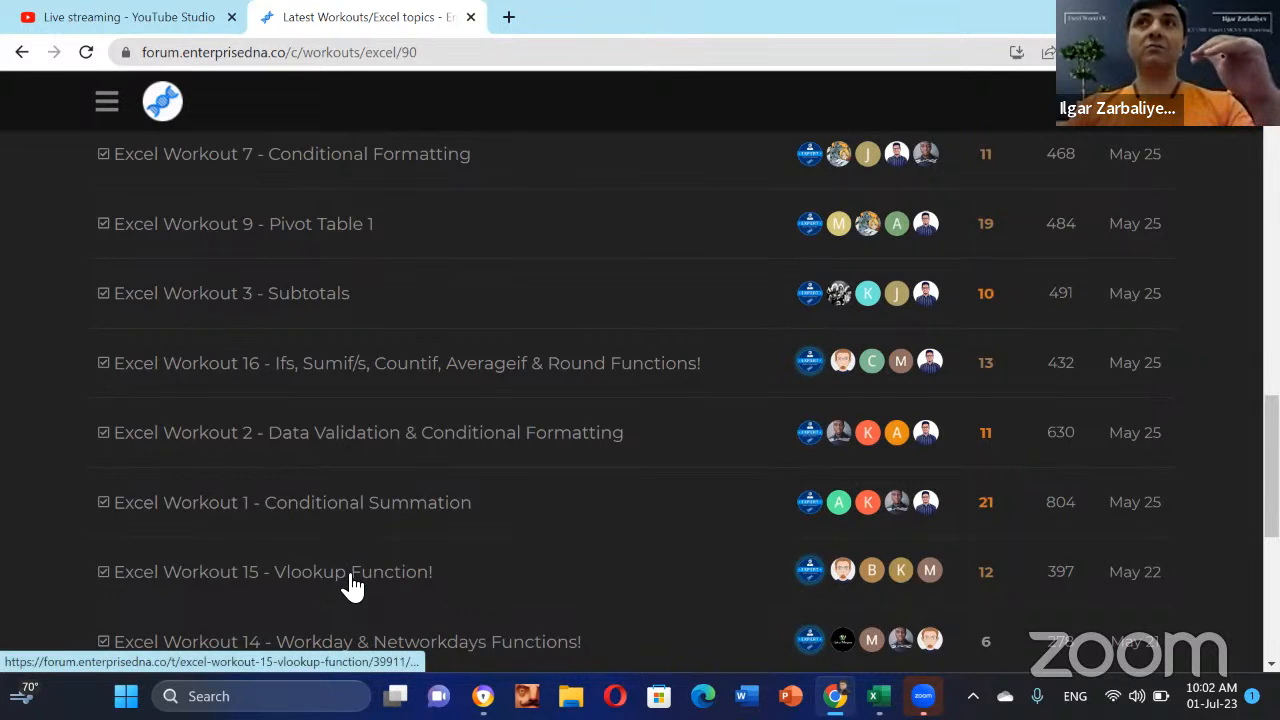
Step: Open the Excel Workout 1 - Conditional Summation topic
click(283, 508)
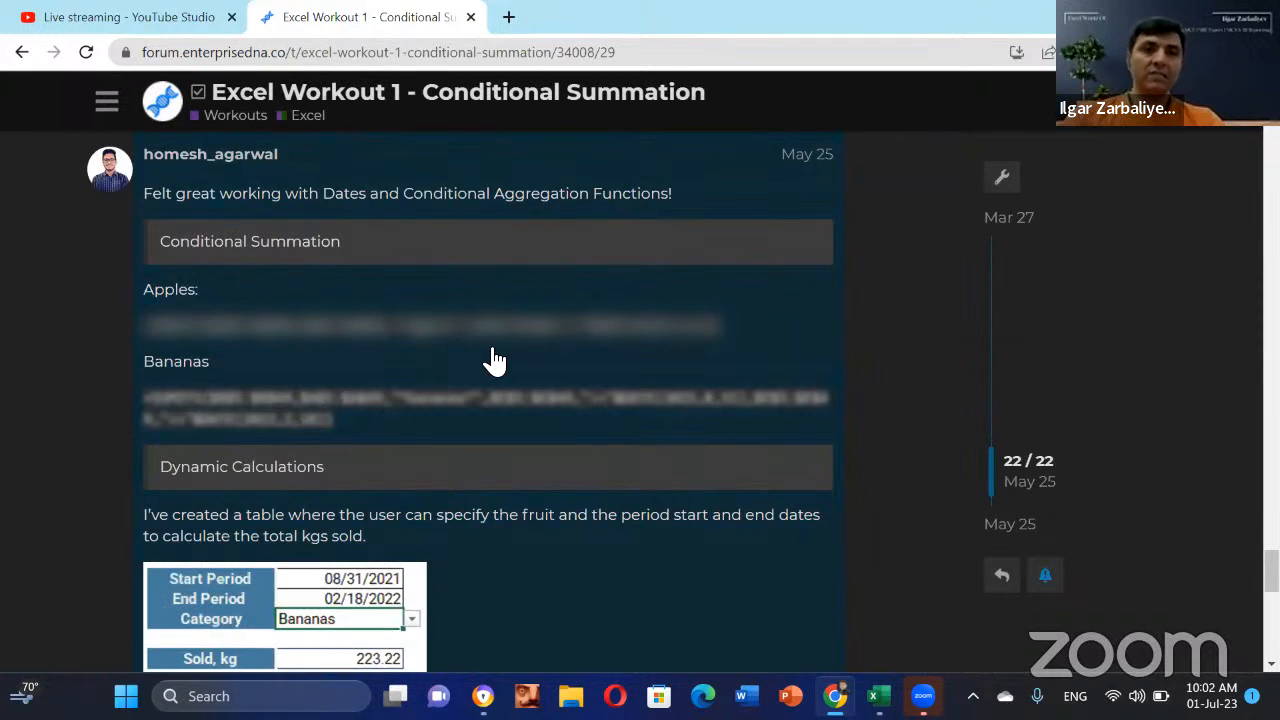
scroll(495, 362, up, 4)
scroll(508, 366, up, 6)
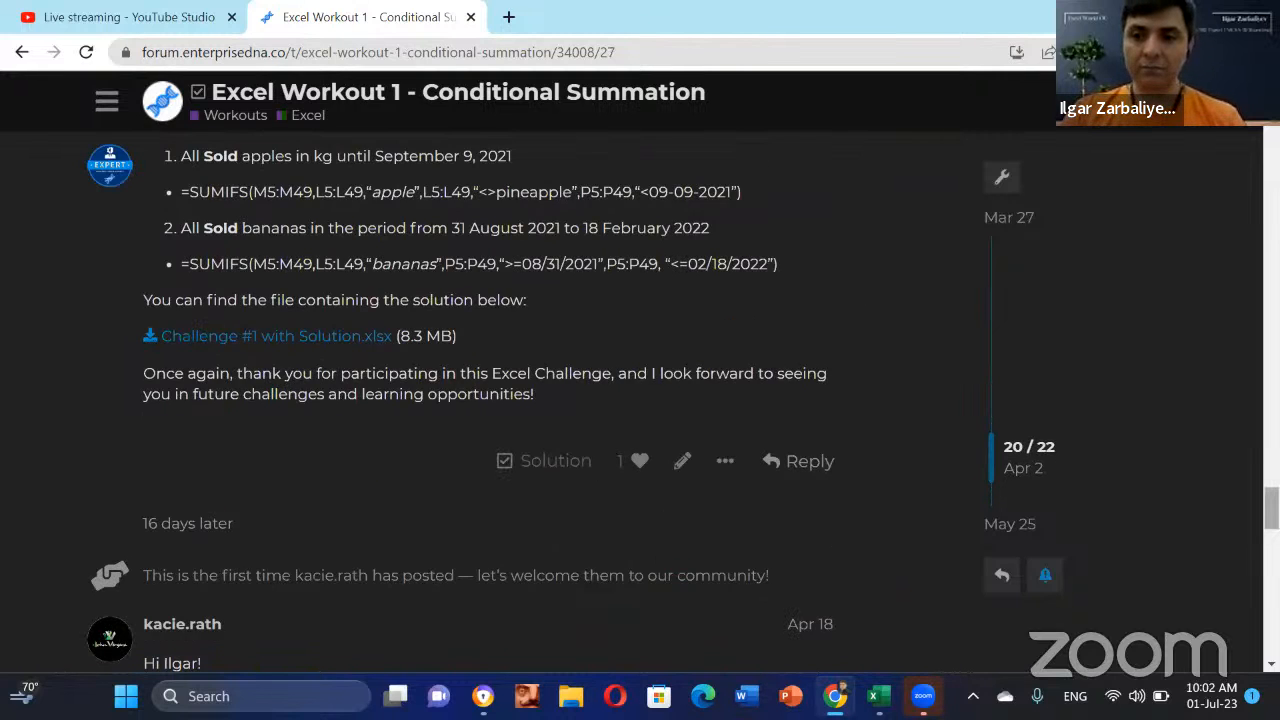
scroll(526, 229, up, 3)
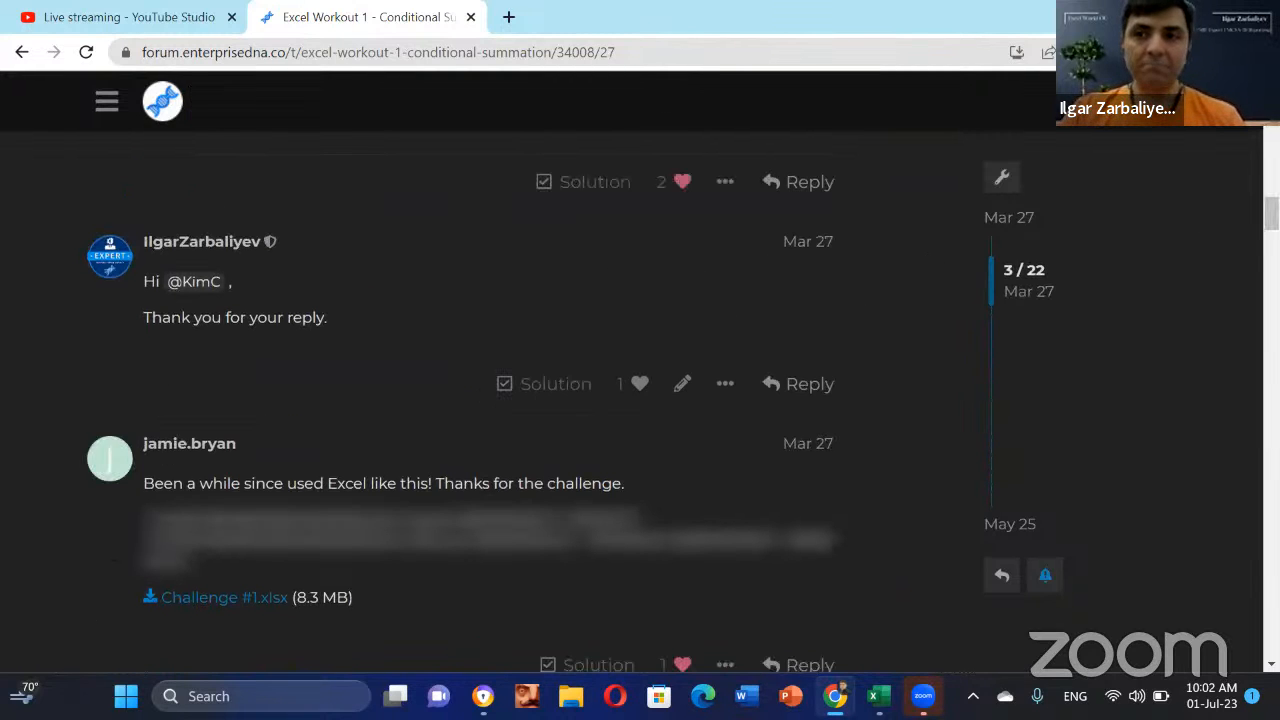
scroll(929, 224, up, 4)
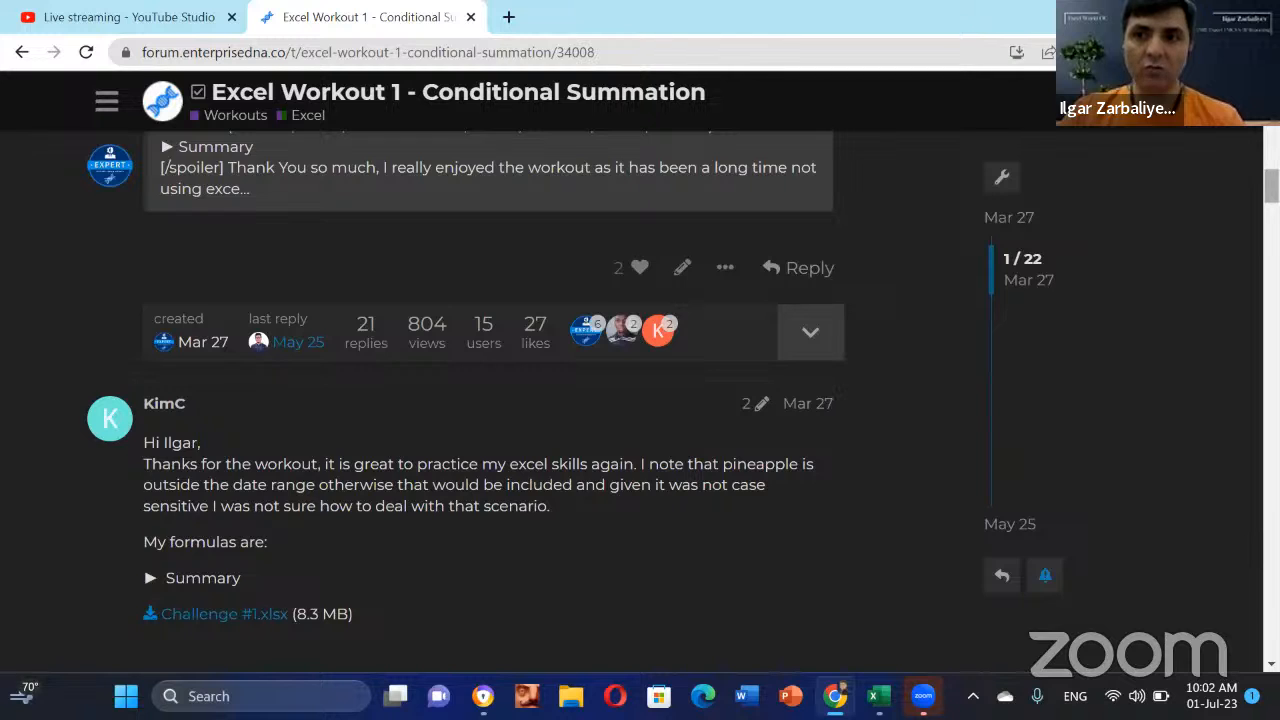
scroll(488, 400, up, 5)
scroll(449, 290, up, 5)
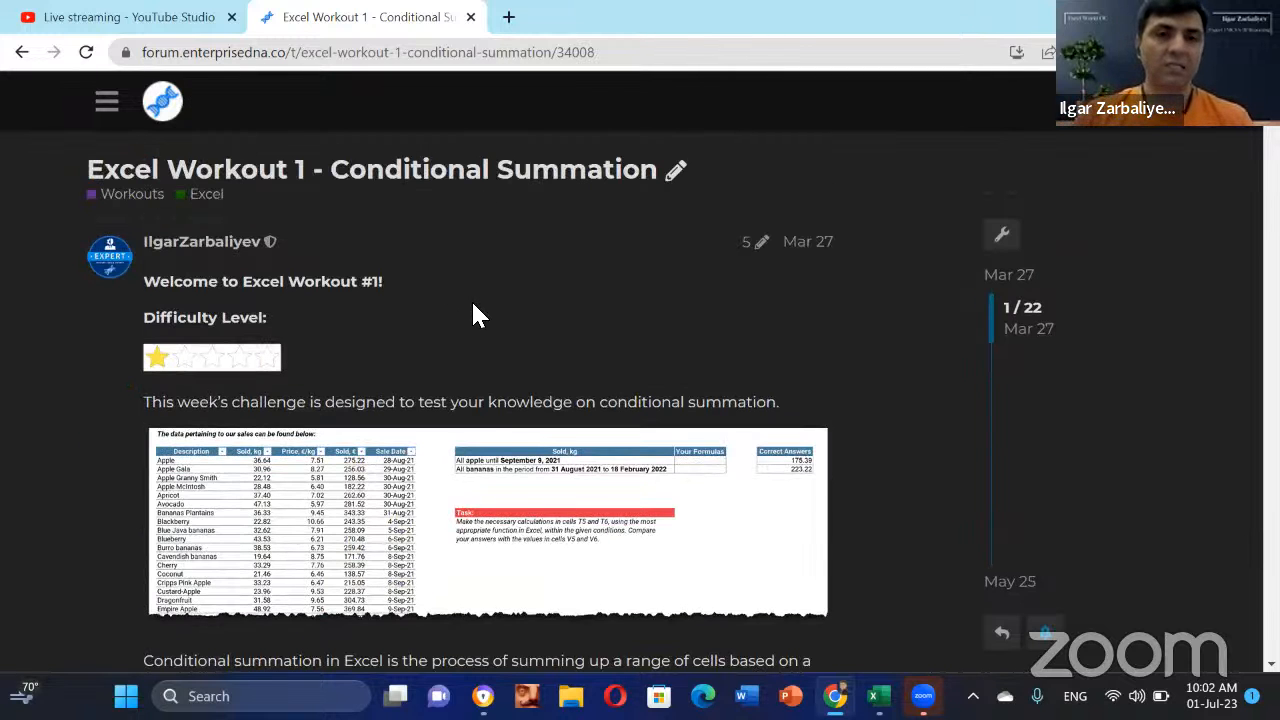
Step: Scroll the thread down to the two SUMIFS formulas and the Challenge #1 with Solution.xlsx link
scroll(615, 389, down, 1)
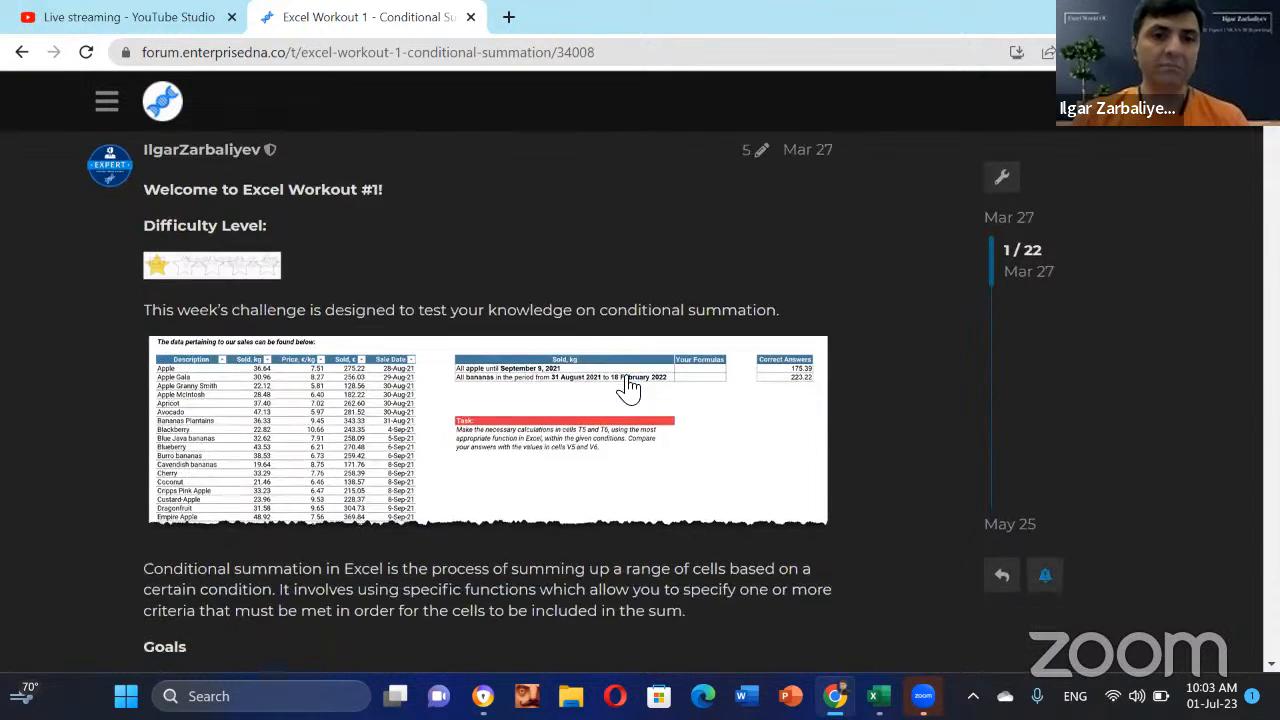
scroll(628, 388, down, 10)
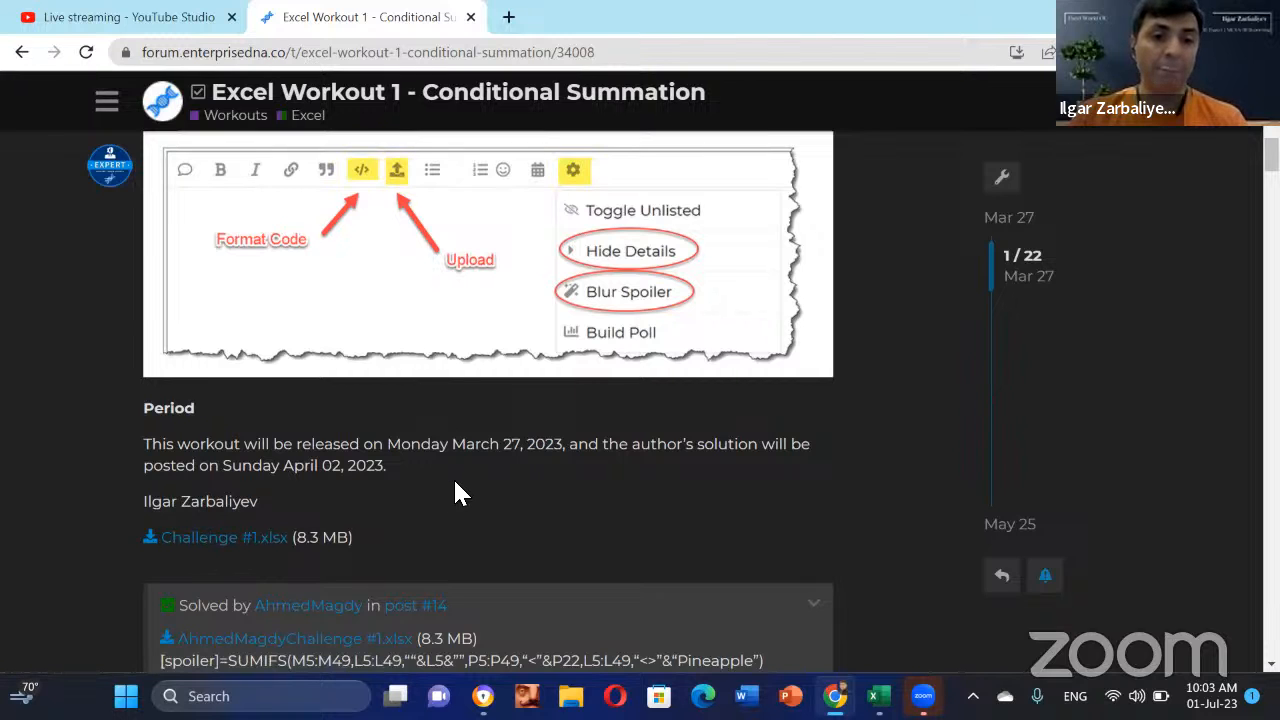
scroll(455, 490, down, 2)
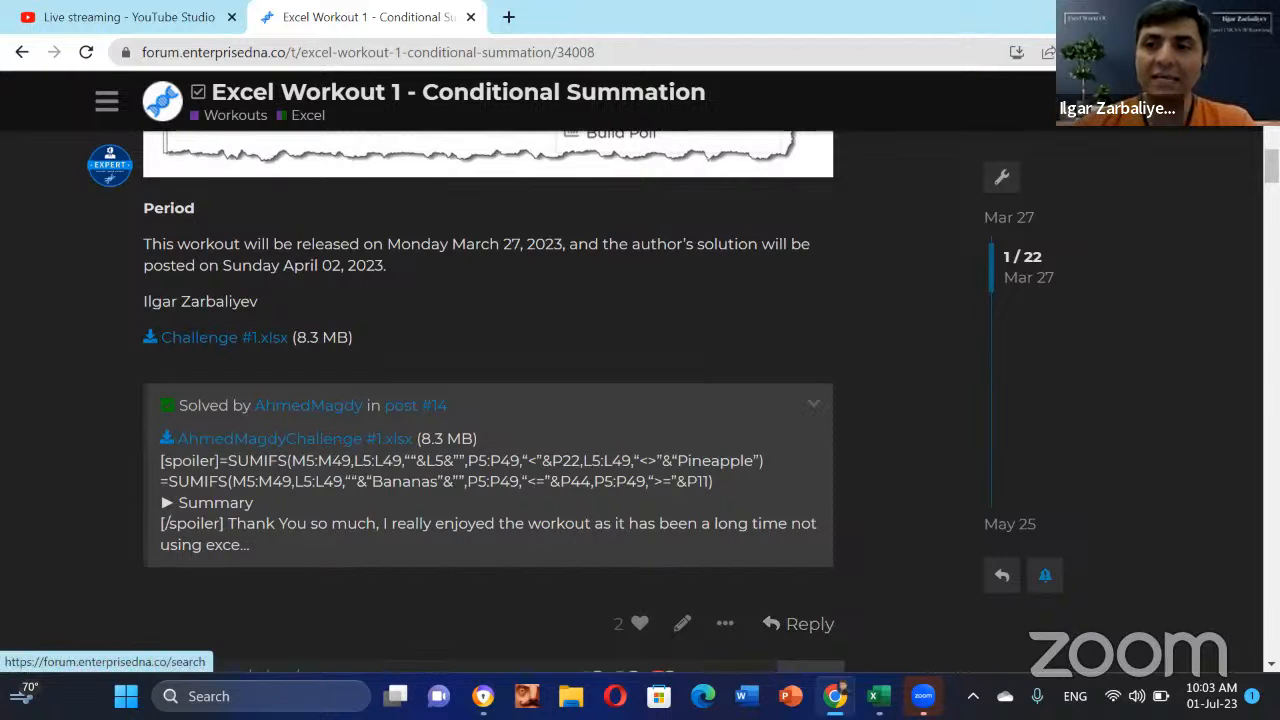
drag(1271, 166, 1271, 521)
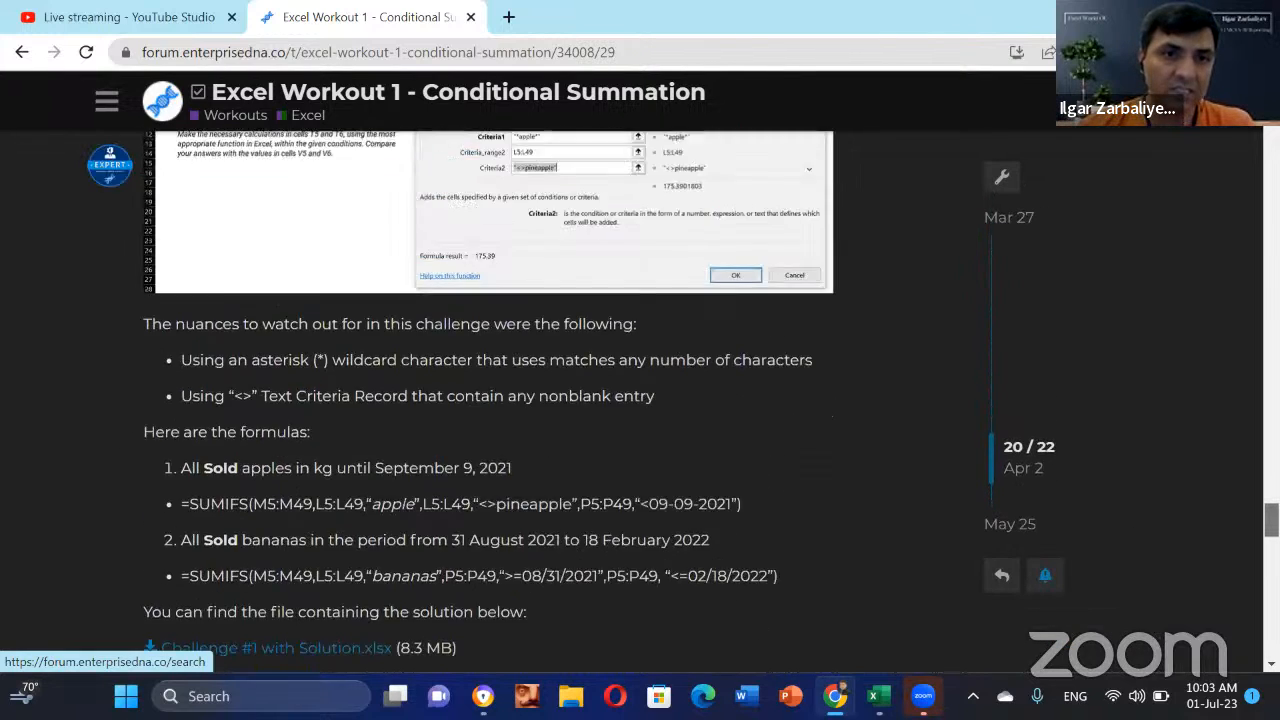
scroll(309, 385, up, 4)
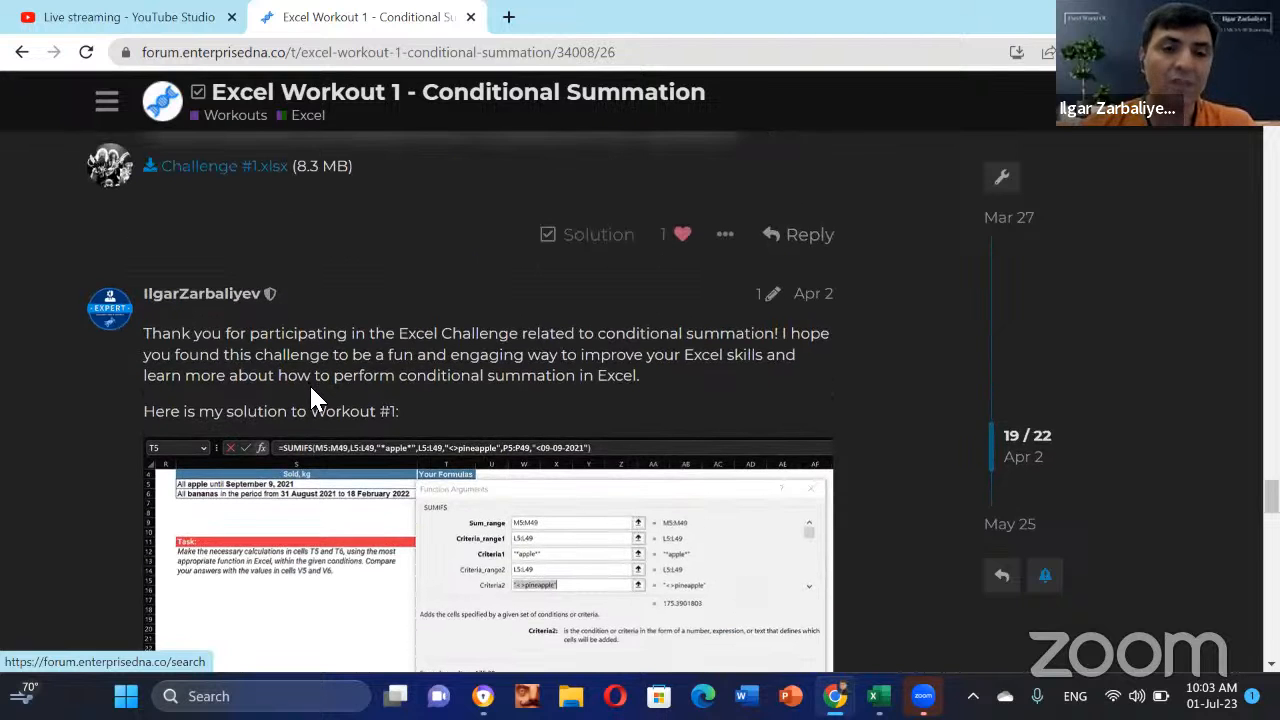
scroll(363, 417, down, 5)
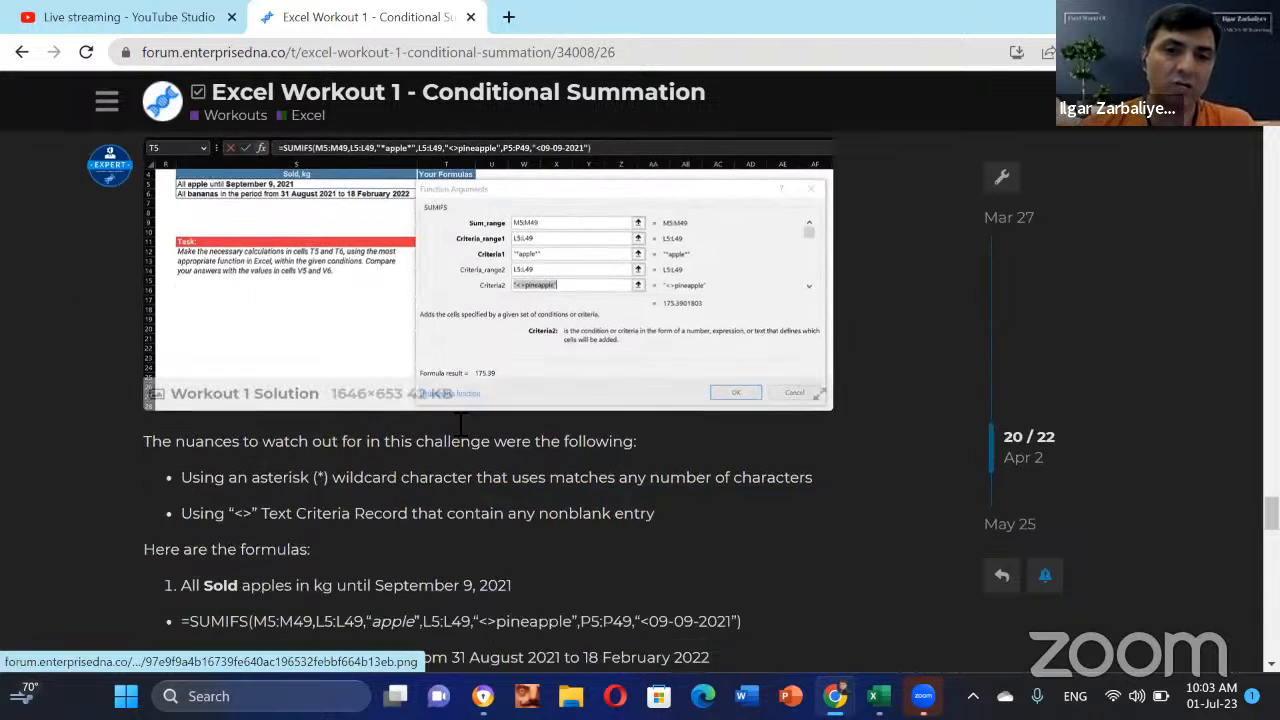
scroll(415, 455, down, 1)
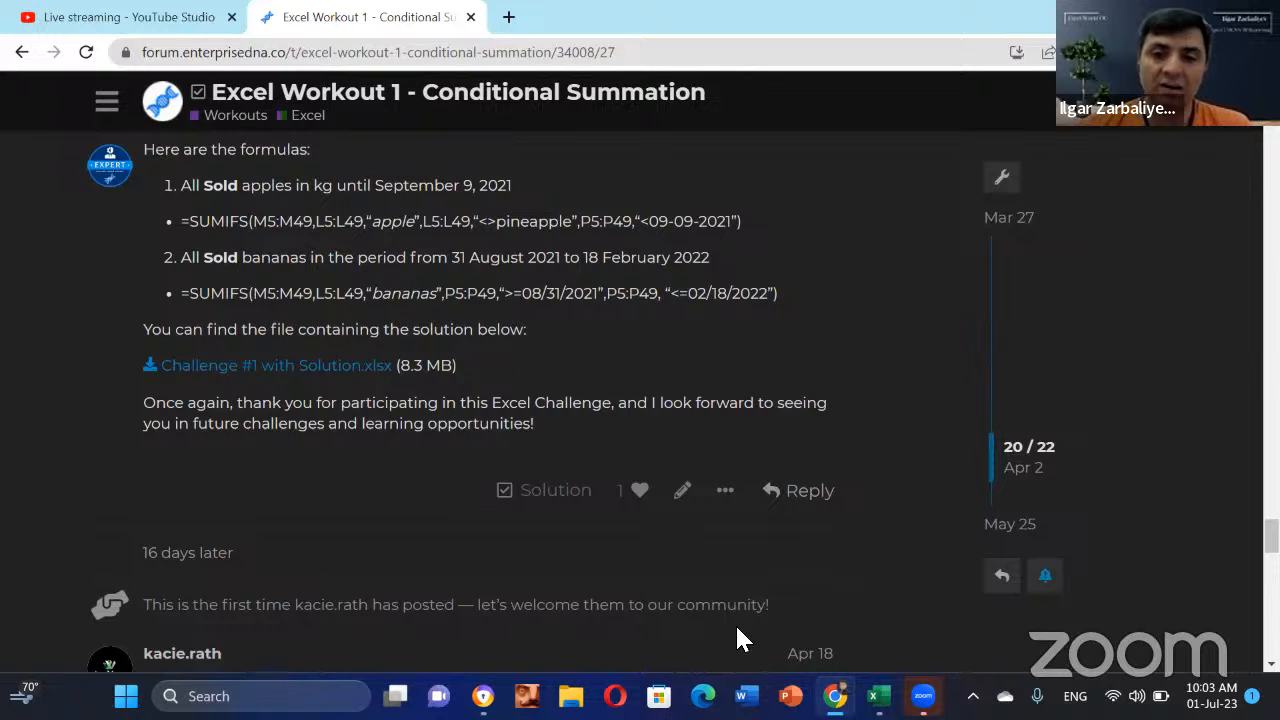
mouse_move(879, 696)
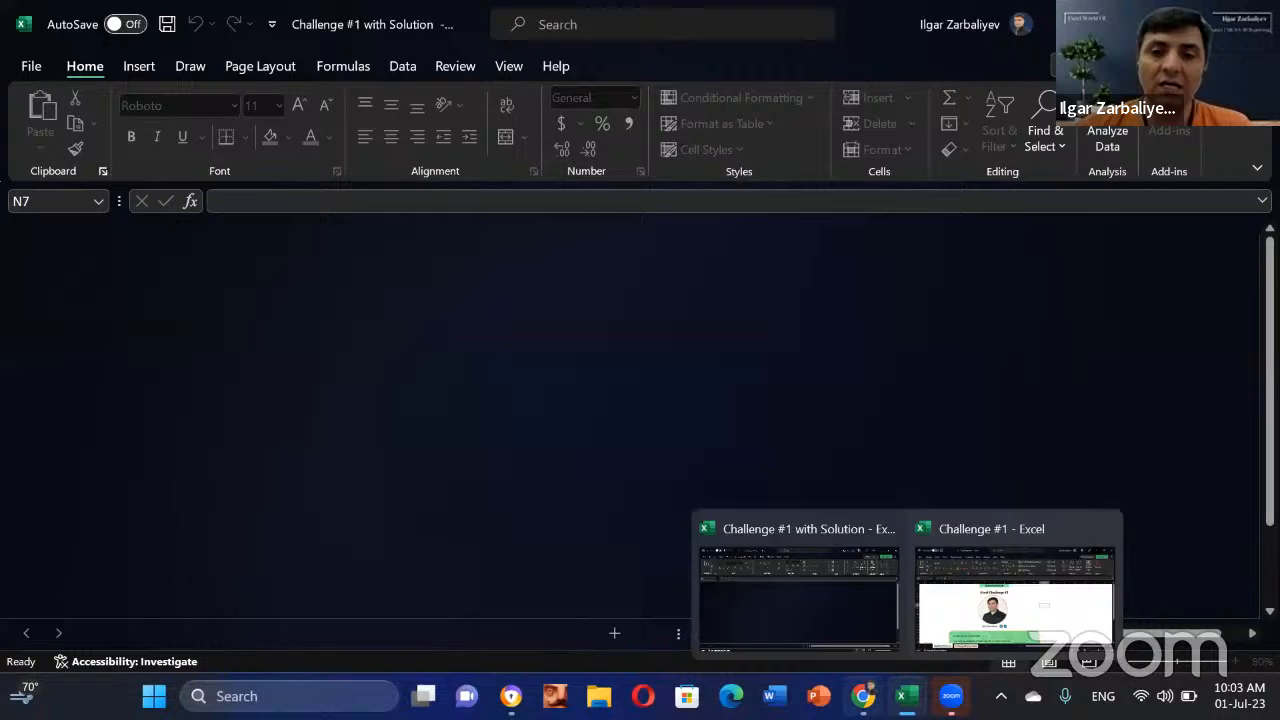
Step: Bring the Challenge #1 workbook to the front and scroll through its cover sheet directions
click(770, 595)
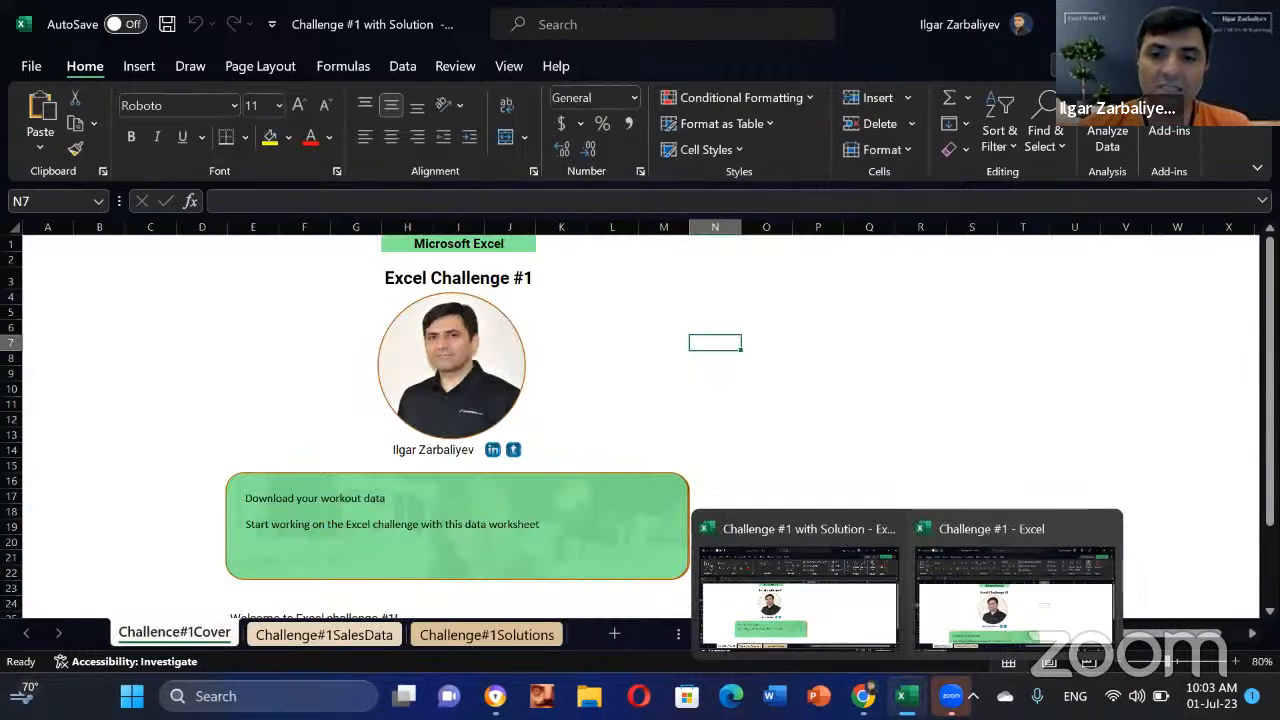
mouse_move(878, 696)
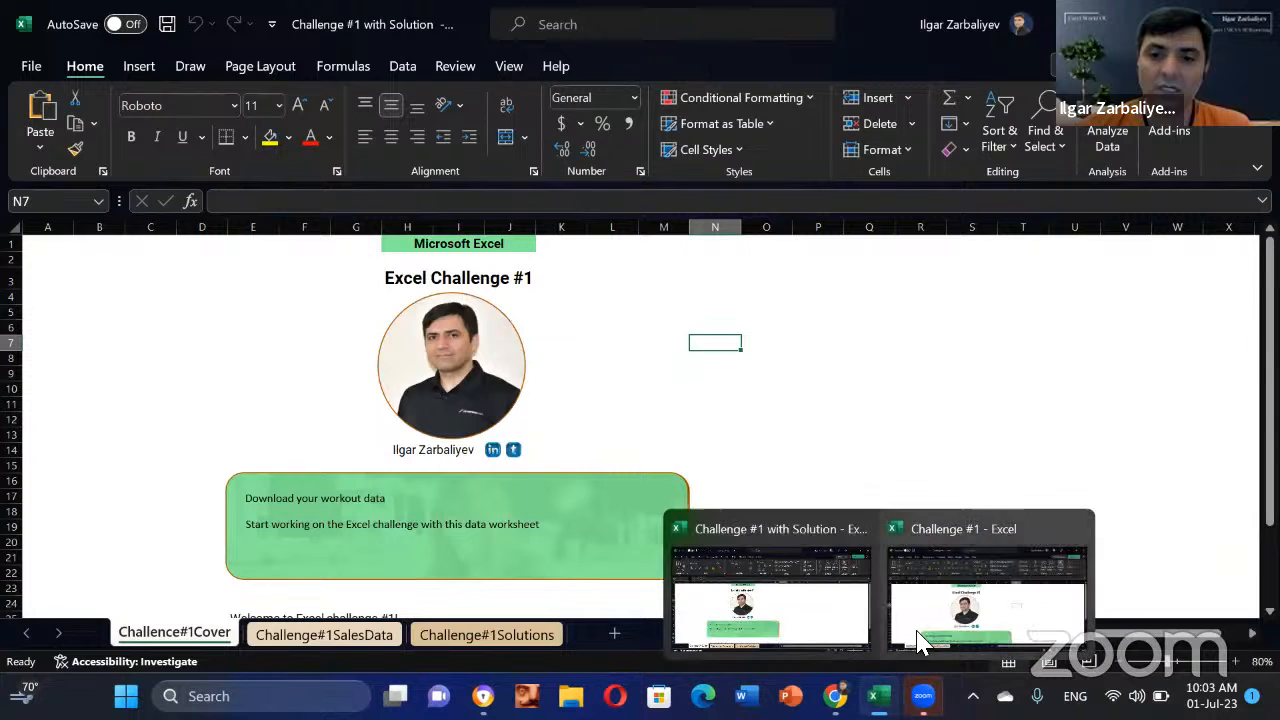
click(930, 595)
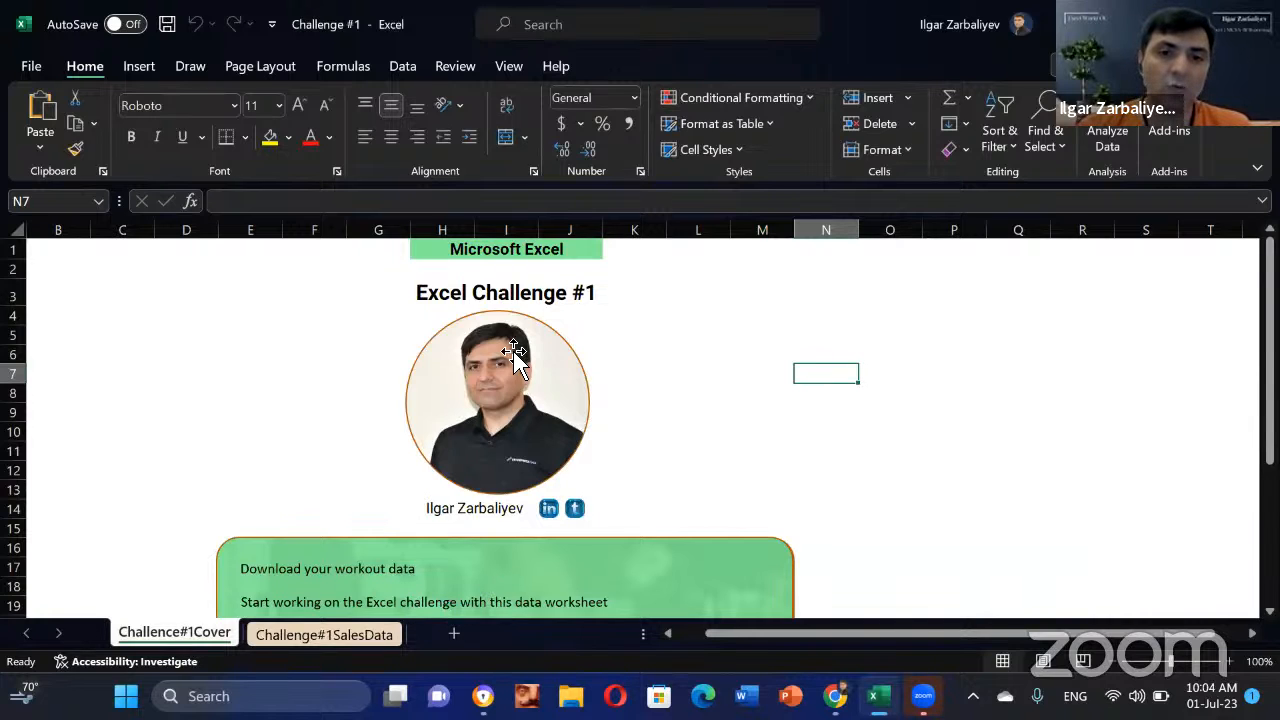
scroll(730, 398, down, 3)
scroll(757, 457, up, 3)
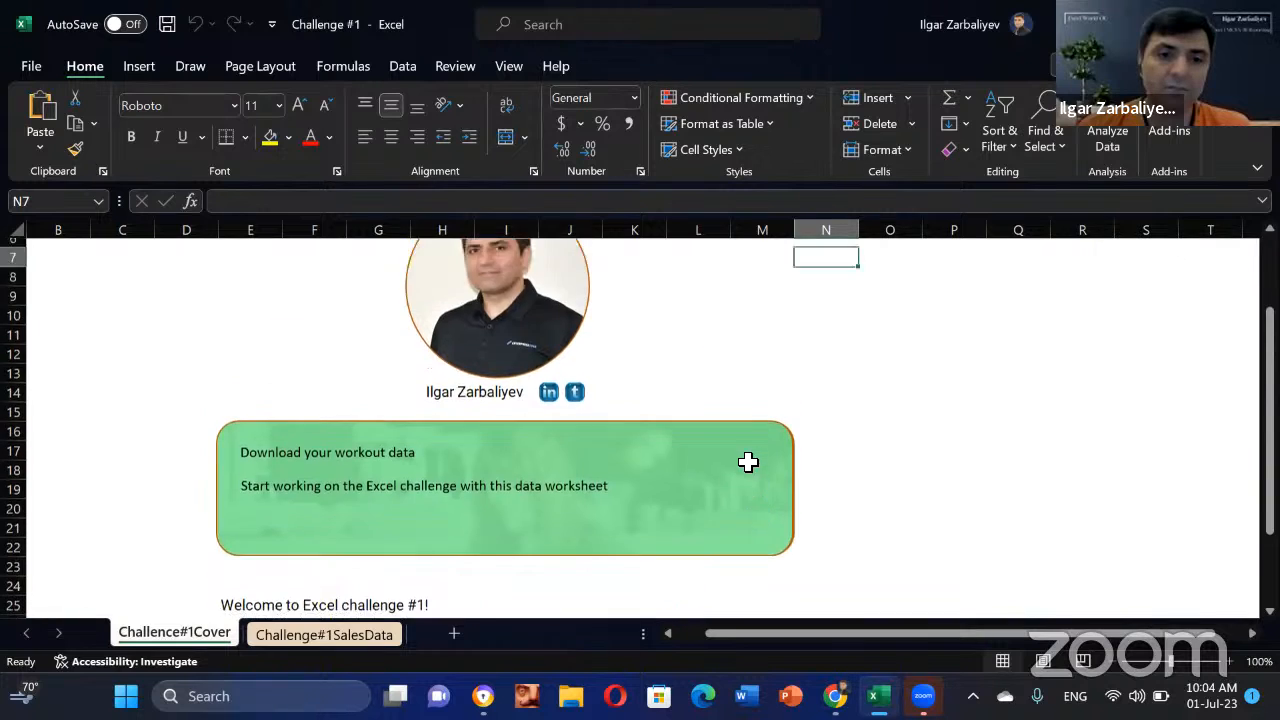
scroll(743, 483, down, 4)
scroll(709, 506, up, 2)
scroll(449, 509, down, 2)
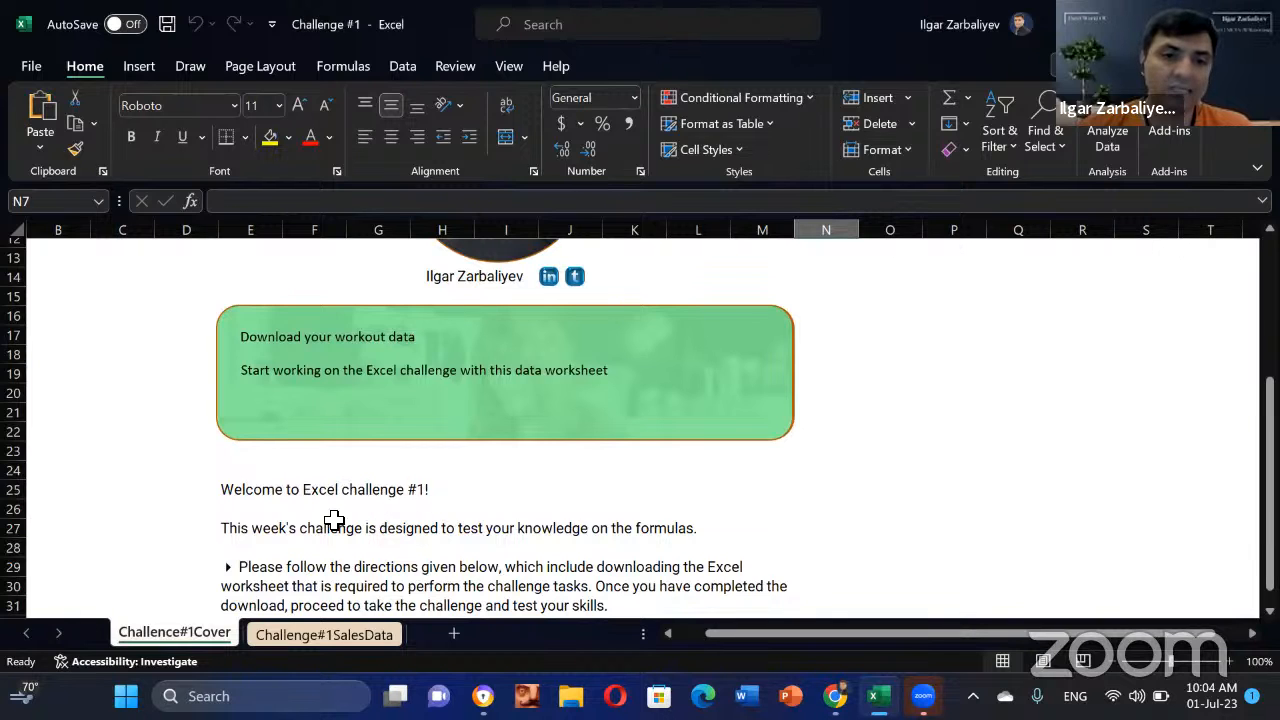
Step: Open the Challenge#1SalesData sheet and select the fruit sales table
click(328, 635)
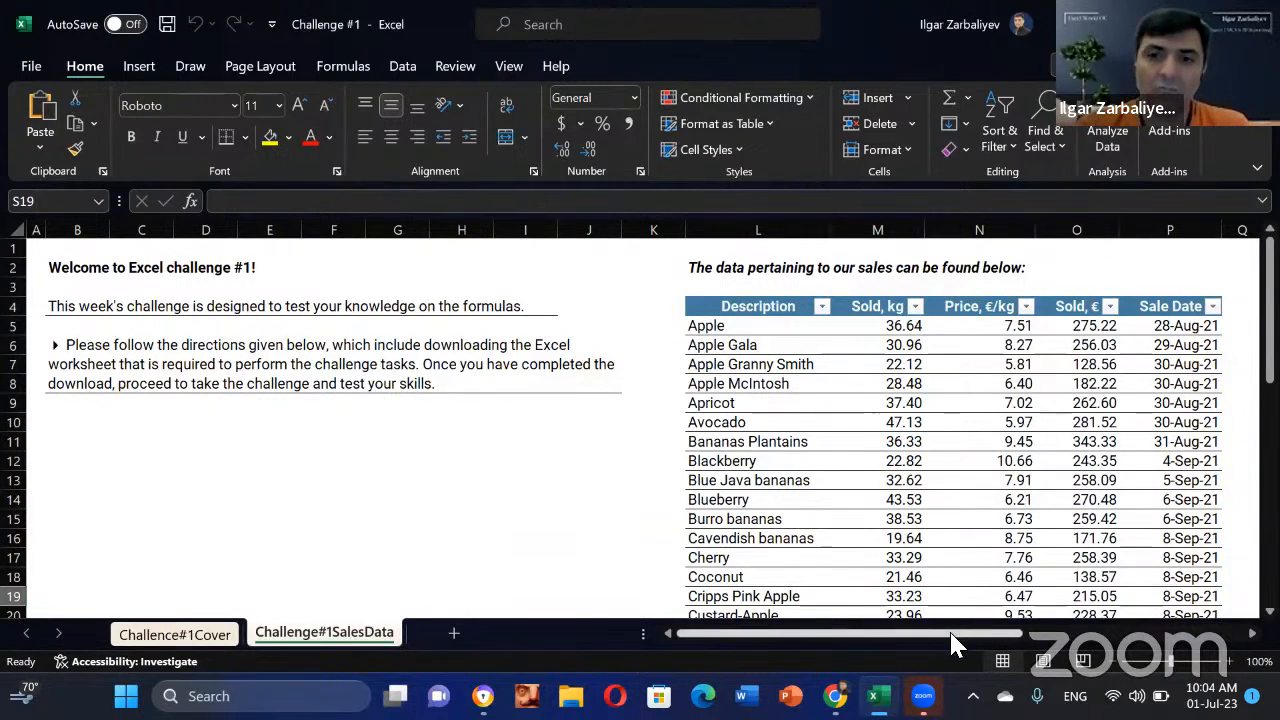
drag(951, 634, 1020, 633)
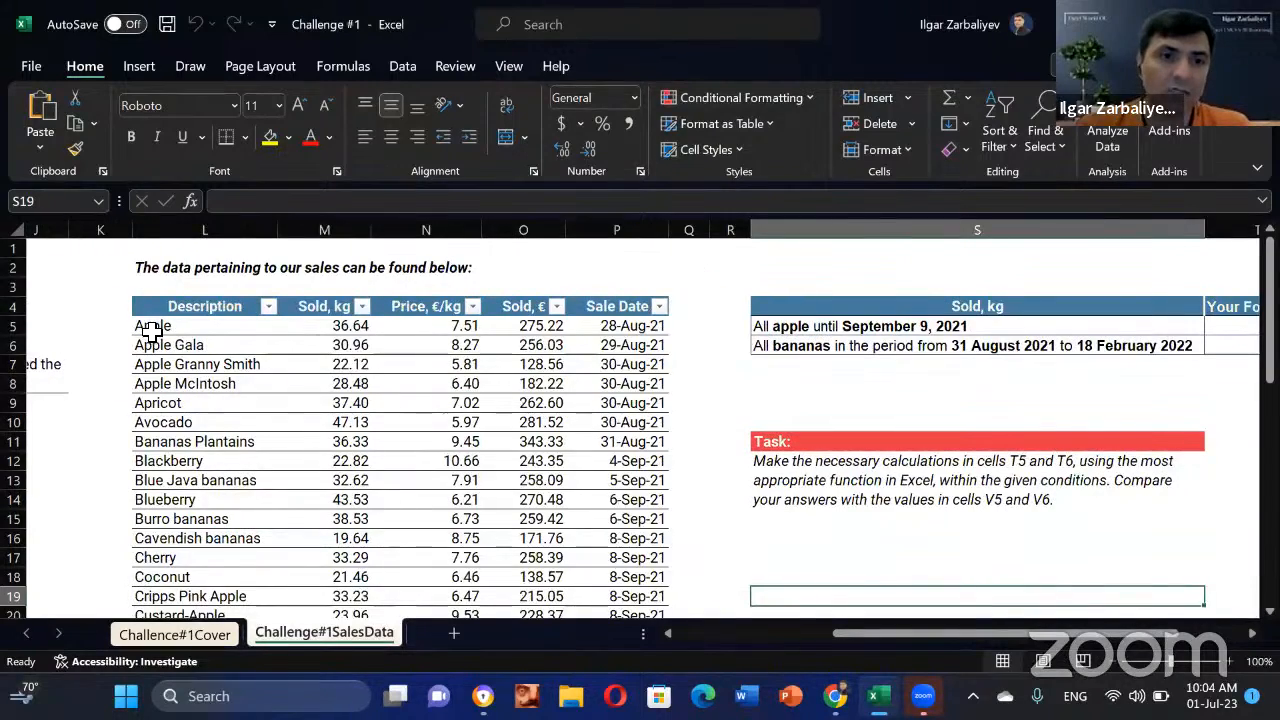
drag(150, 328, 340, 420)
drag(620, 545, 612, 554)
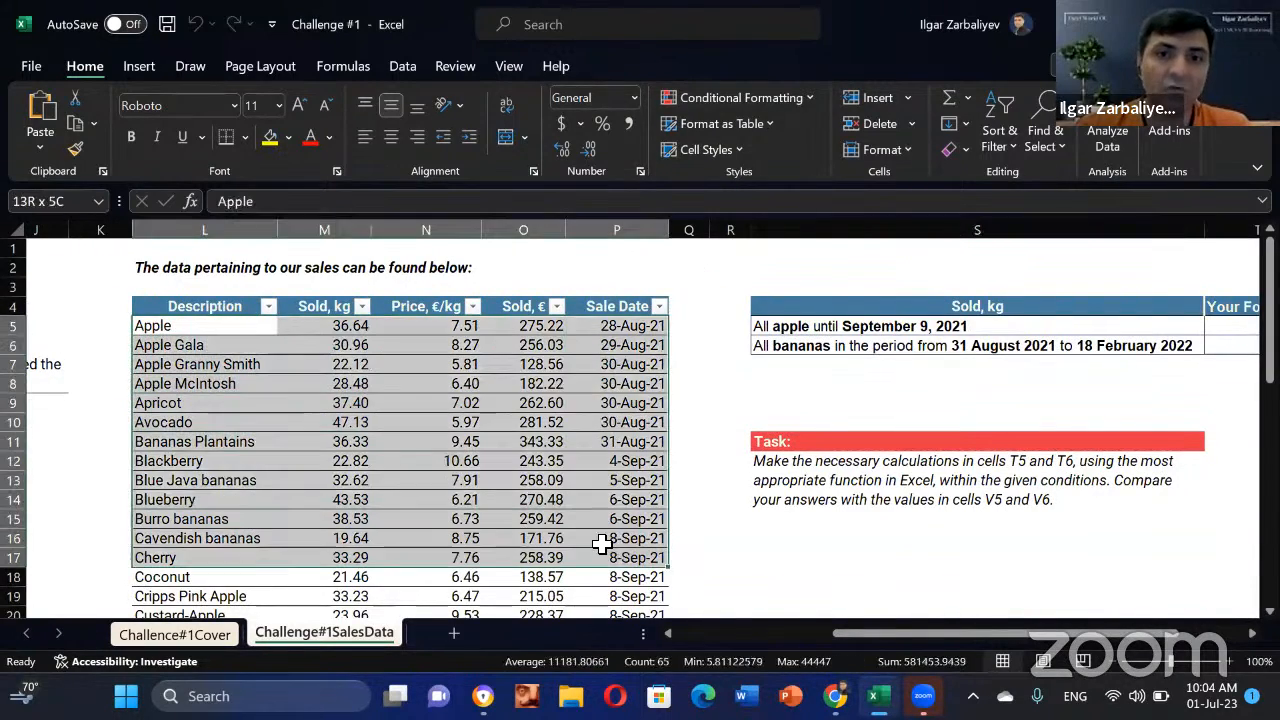
Step: Inspect the Apple rows' Sold kg, price, Sold € formula and sale date cells
click(200, 388)
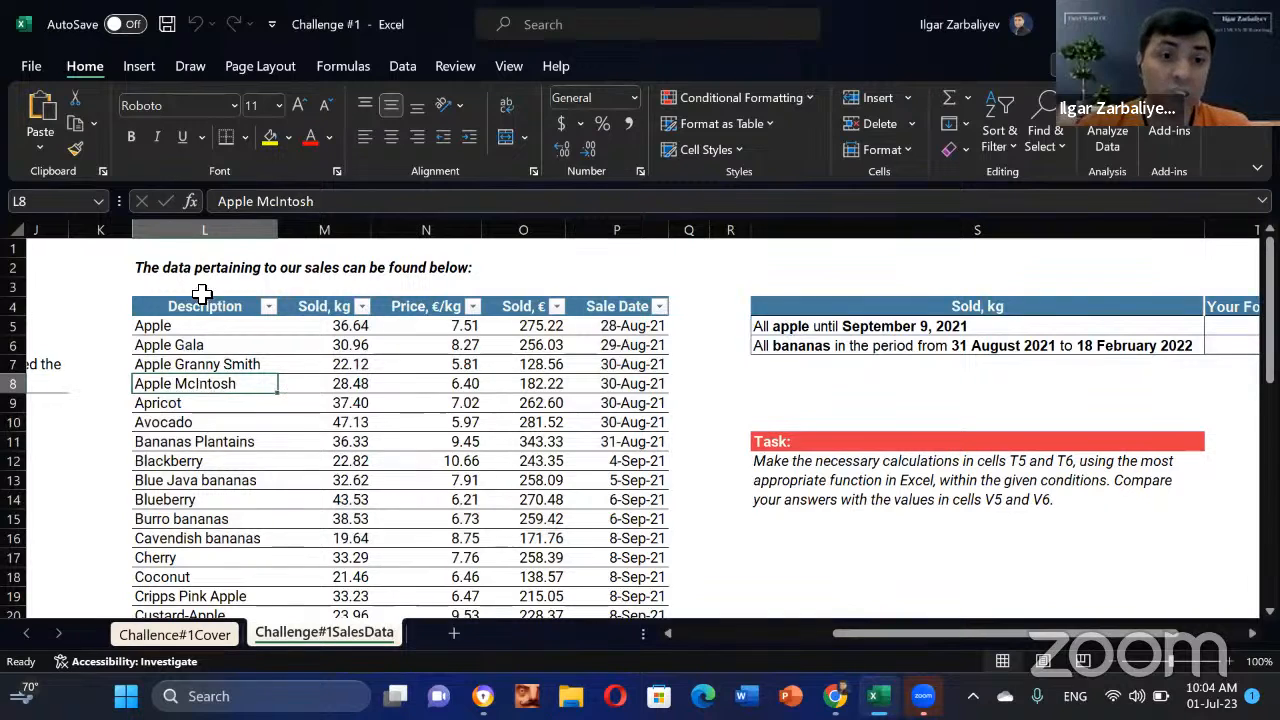
click(338, 350)
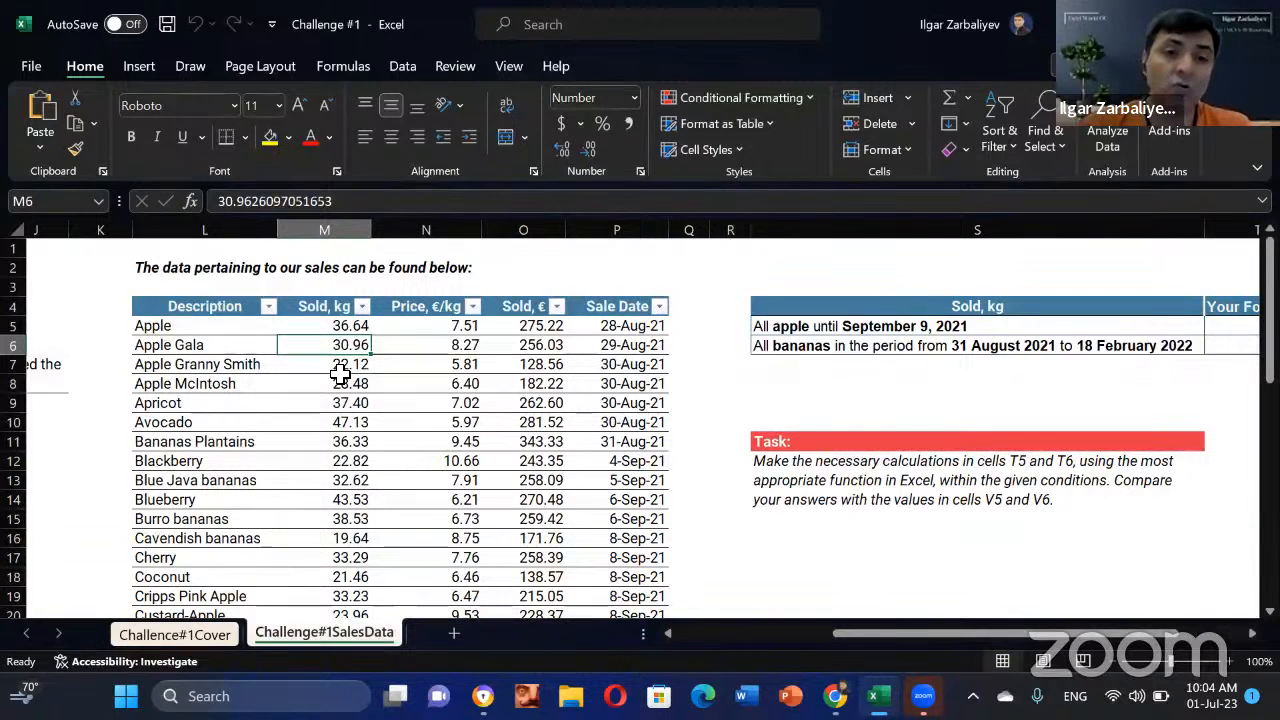
click(436, 372)
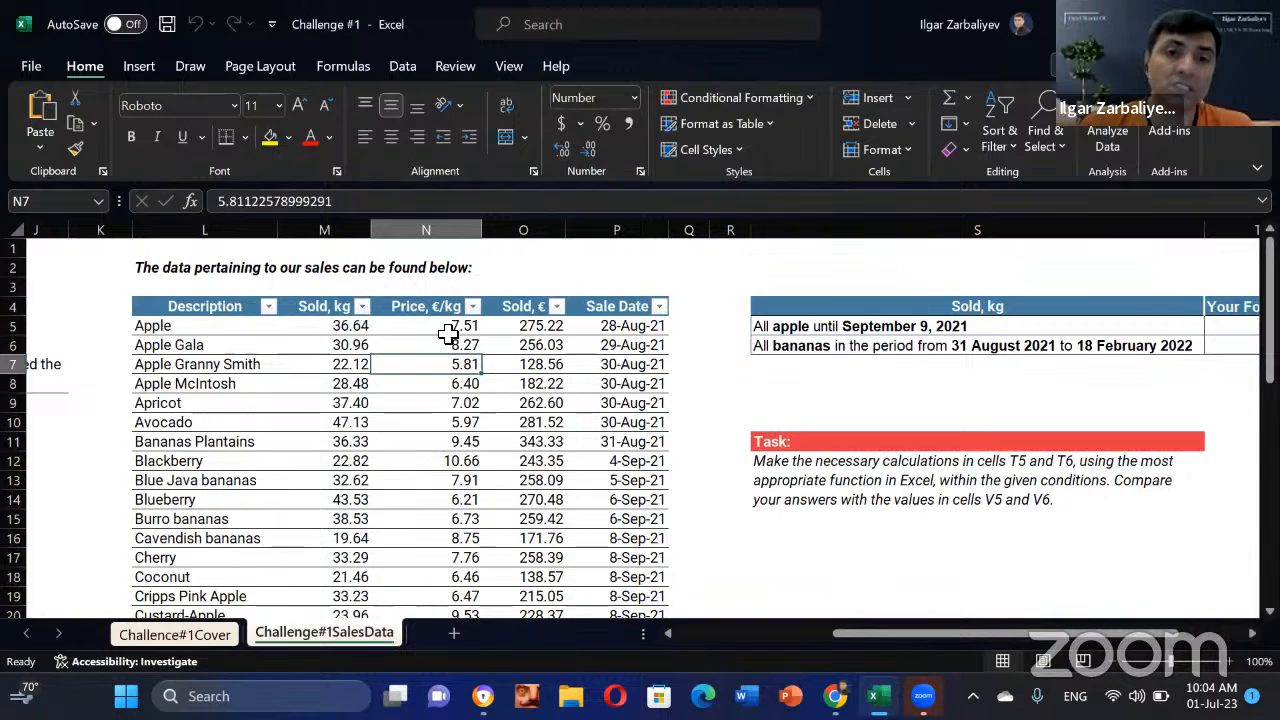
click(530, 364)
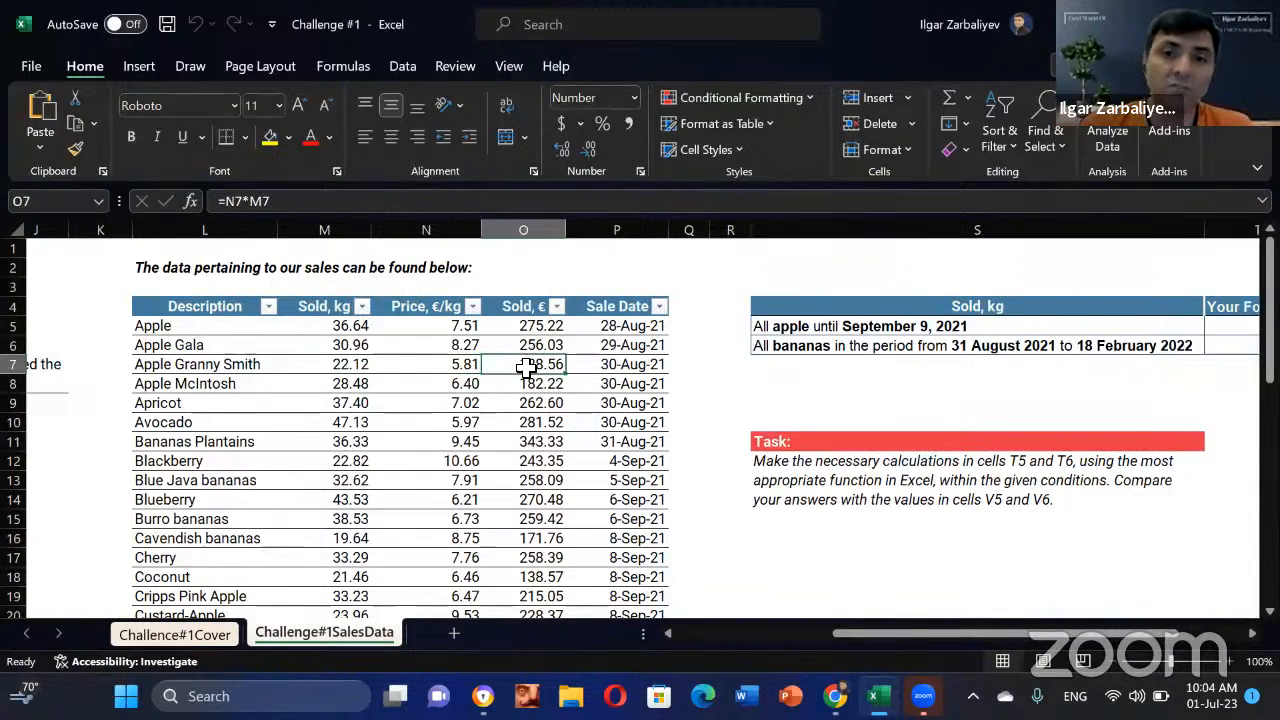
click(637, 364)
scroll(186, 460, down, 10)
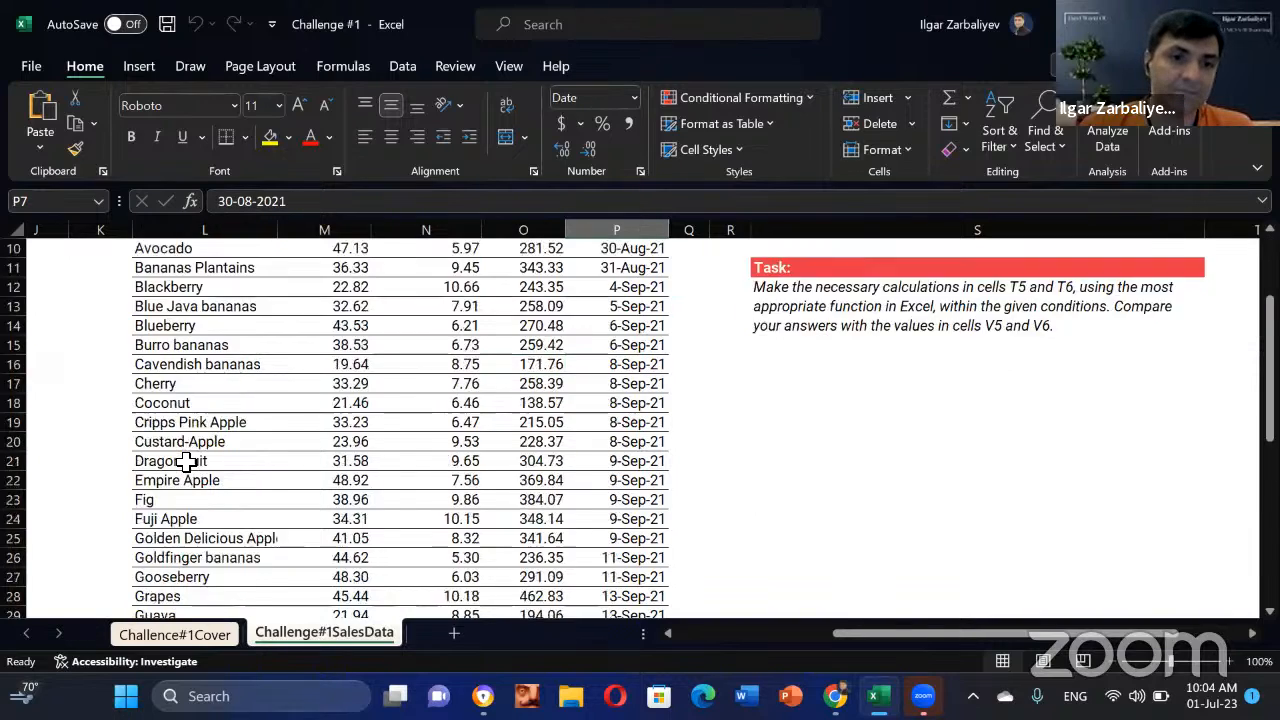
scroll(186, 463, down, 3)
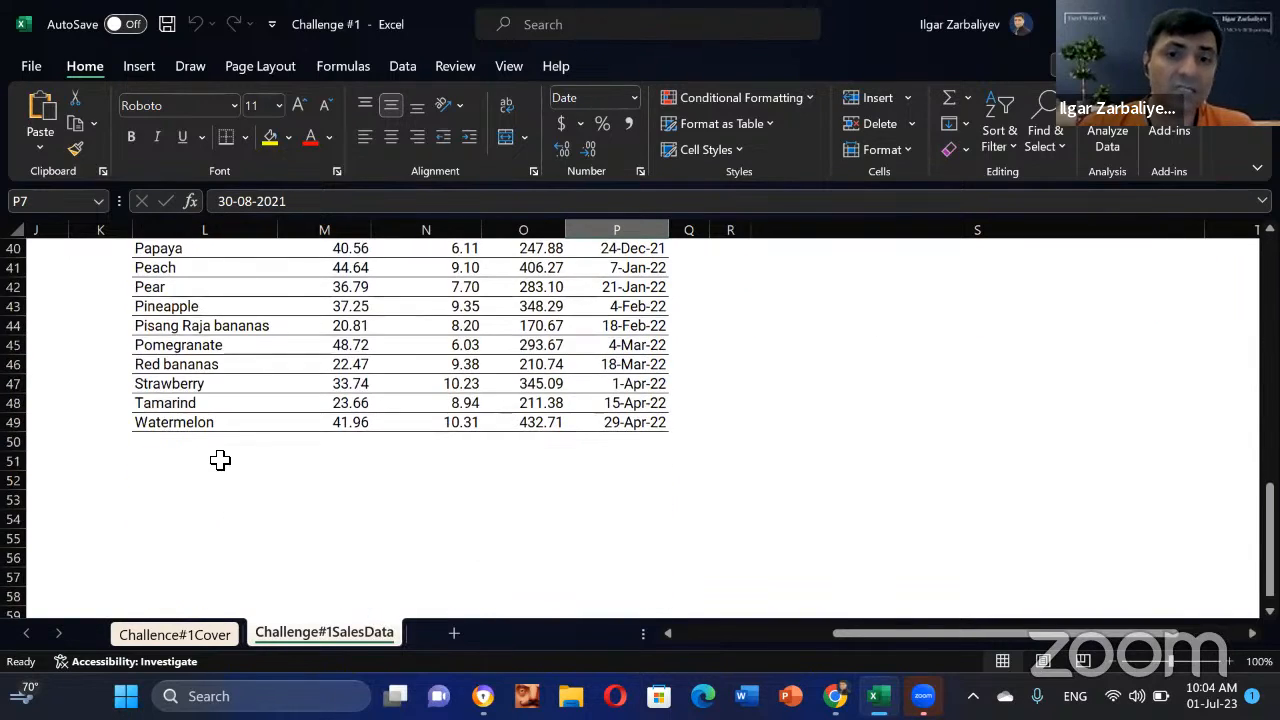
scroll(220, 460, up, 13)
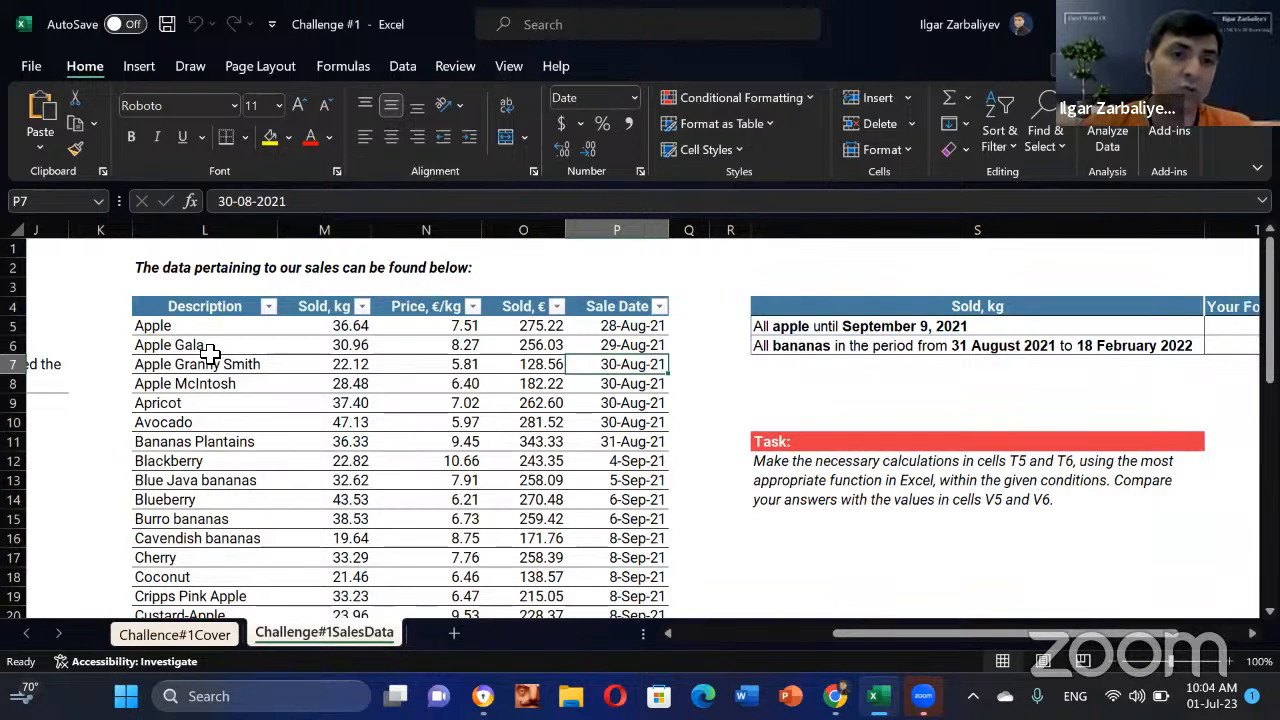
Step: Point out the Apple Gala, Apple Granny Smith and Pineapple entries in the table
click(206, 347)
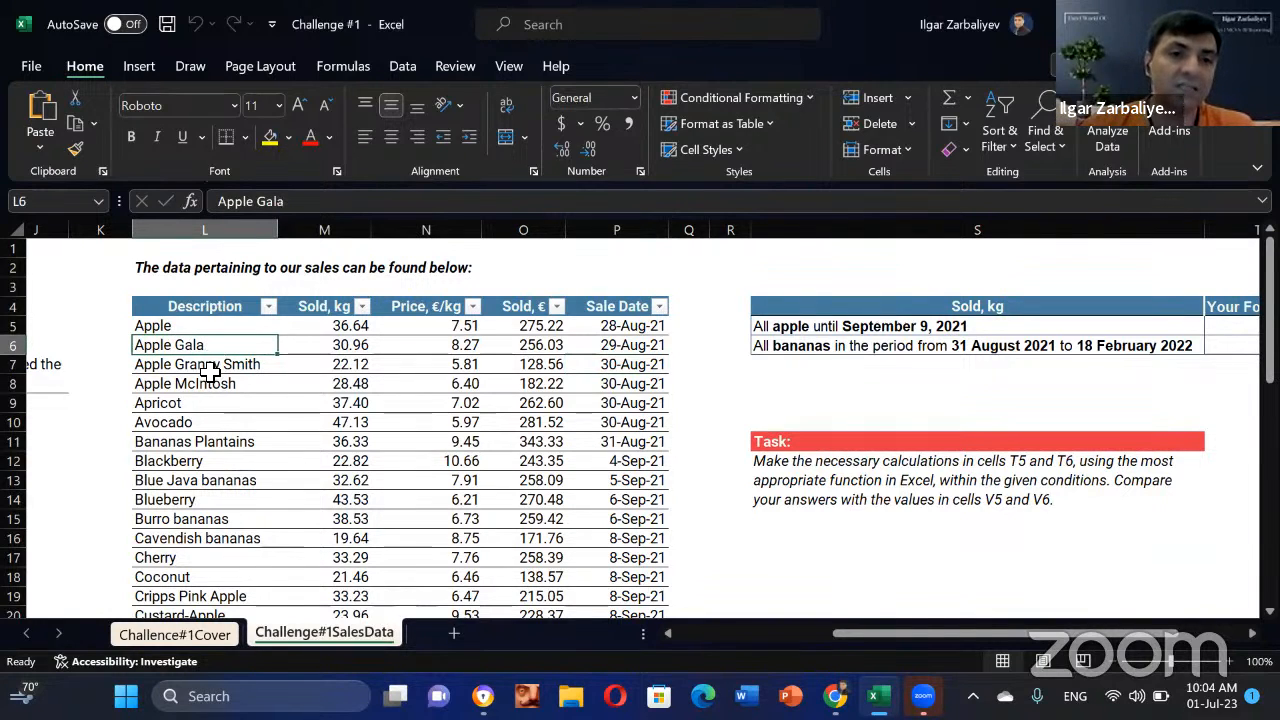
click(209, 371)
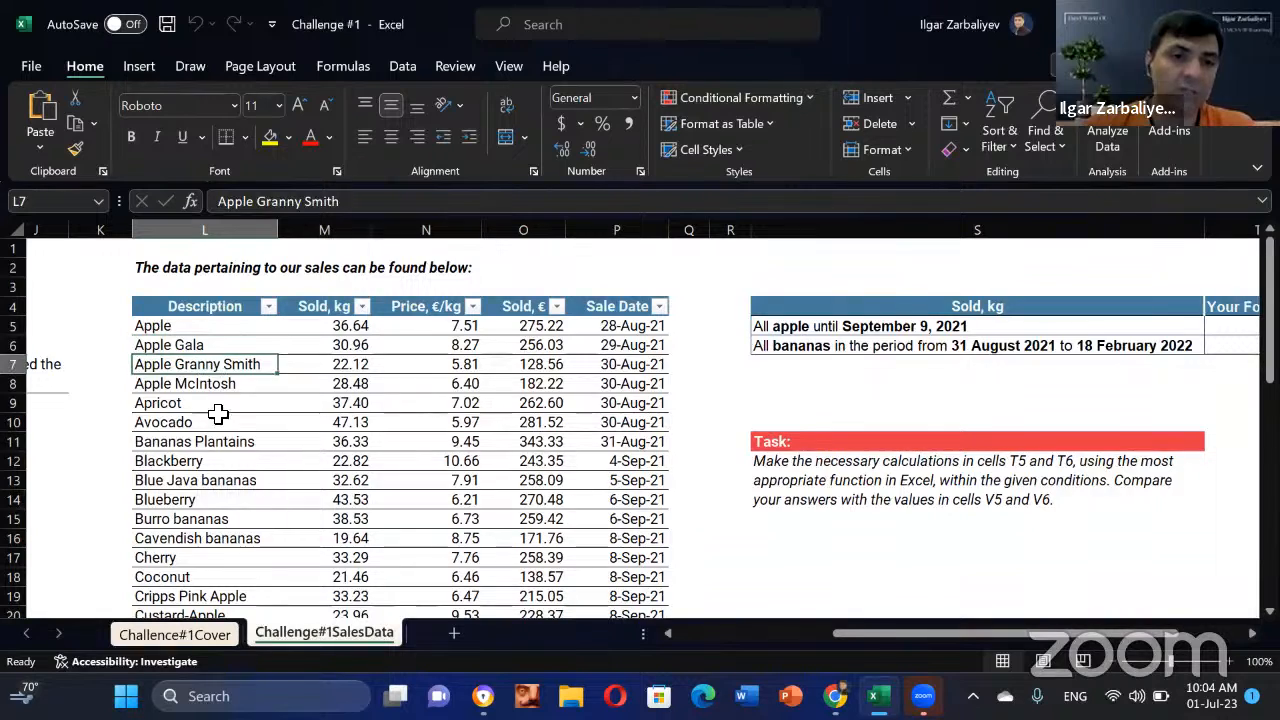
scroll(215, 440, down, 4)
scroll(232, 485, down, 6)
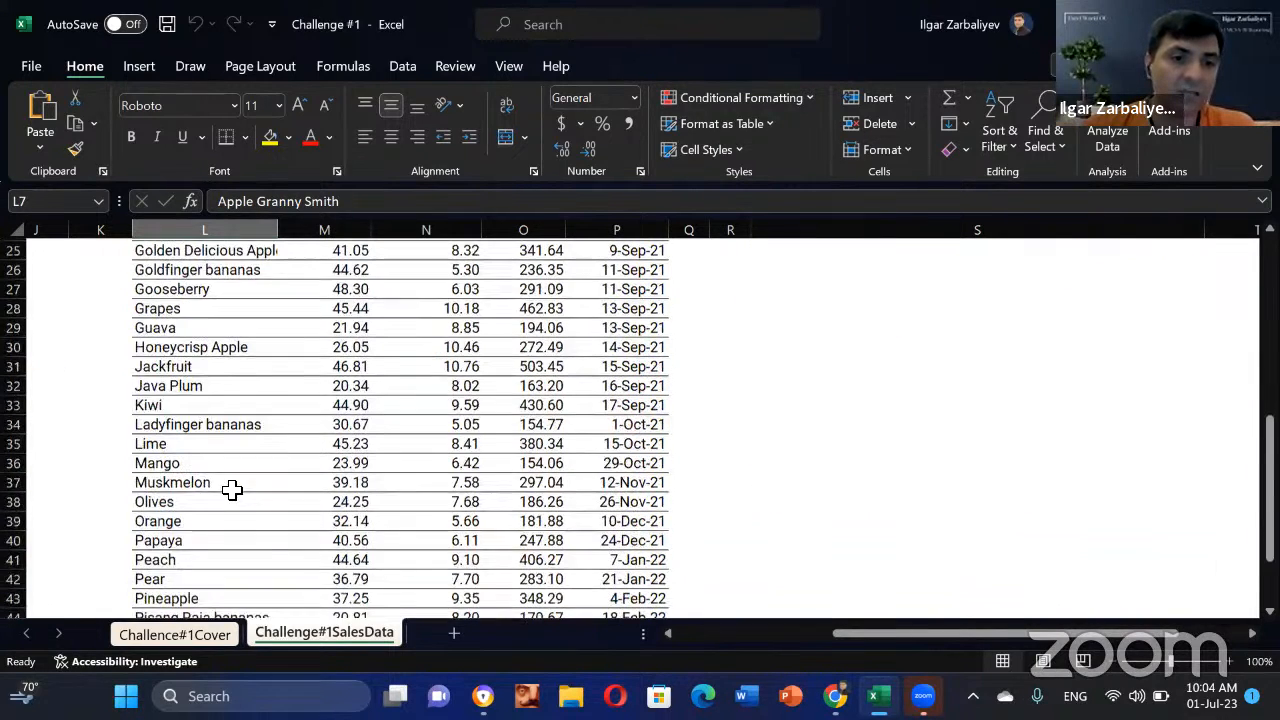
click(183, 483)
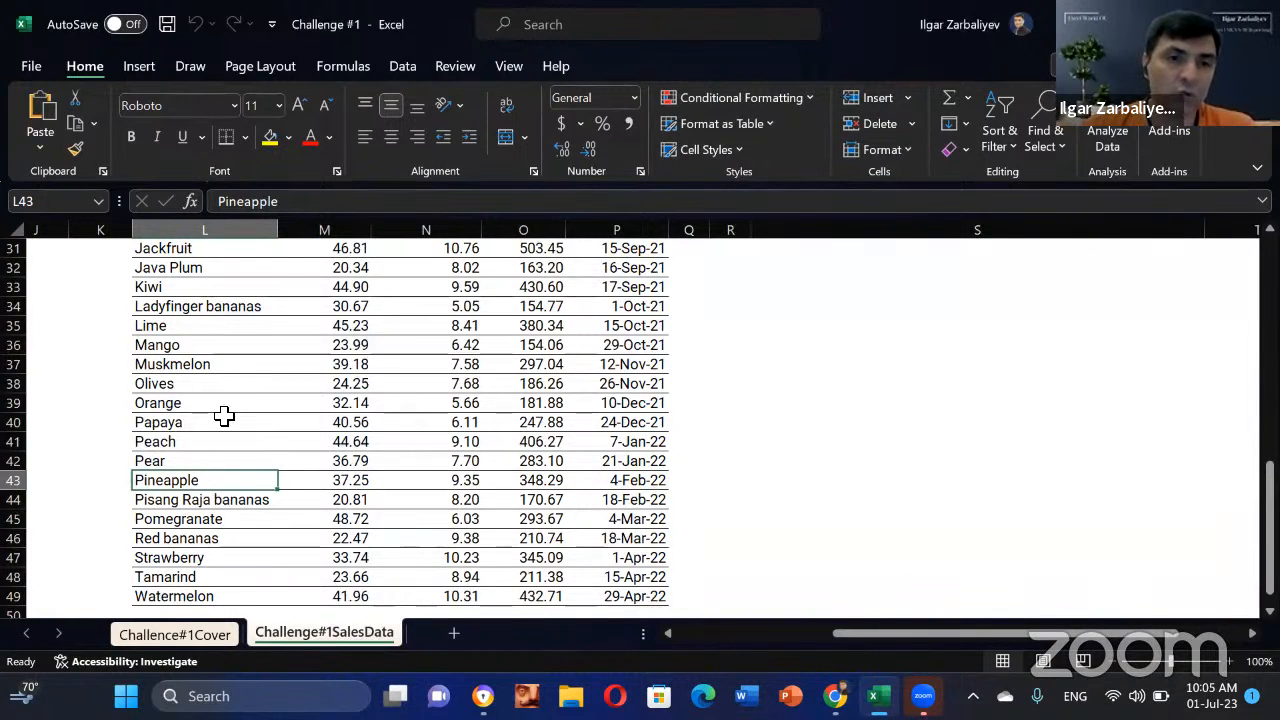
scroll(251, 420, up, 10)
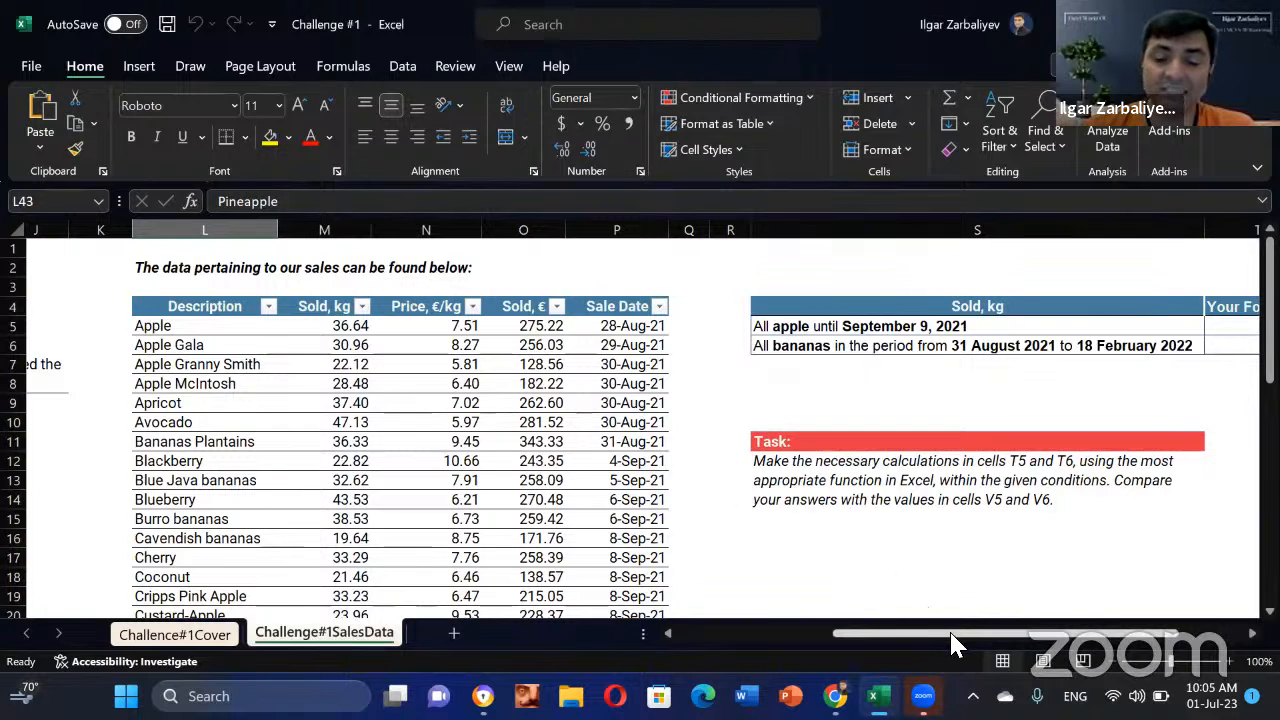
drag(955, 643, 1023, 643)
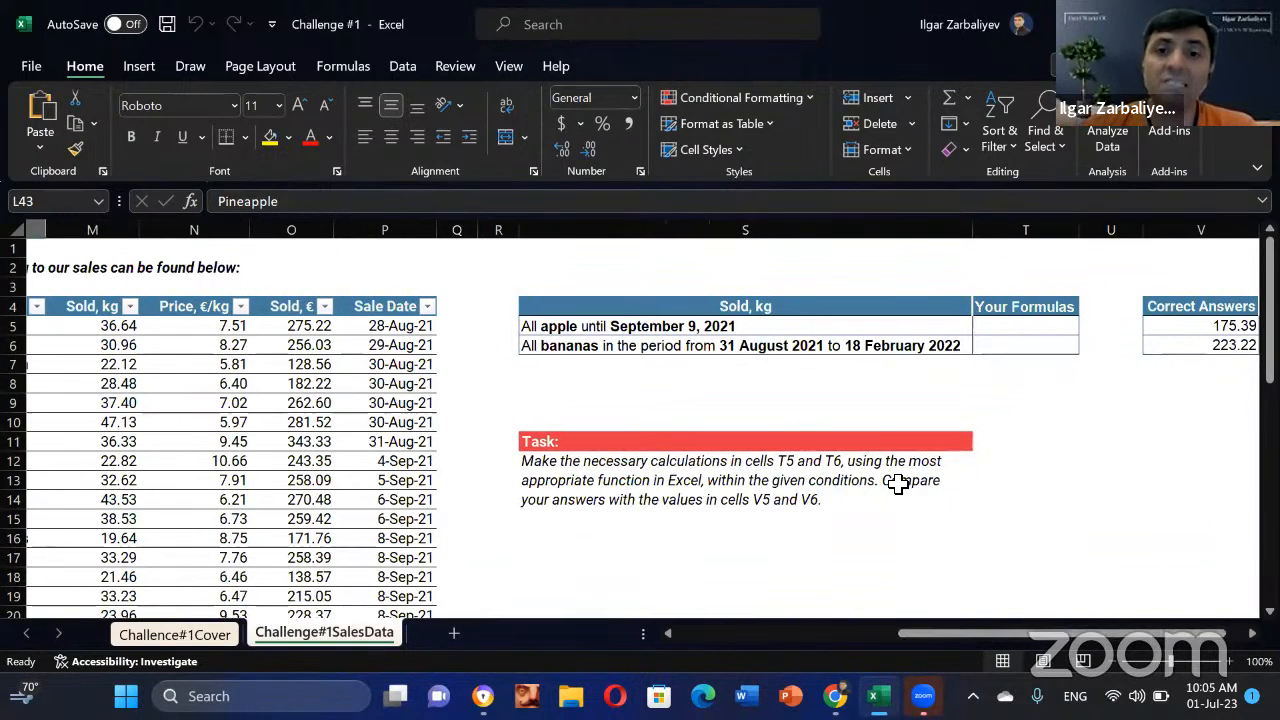
click(617, 329)
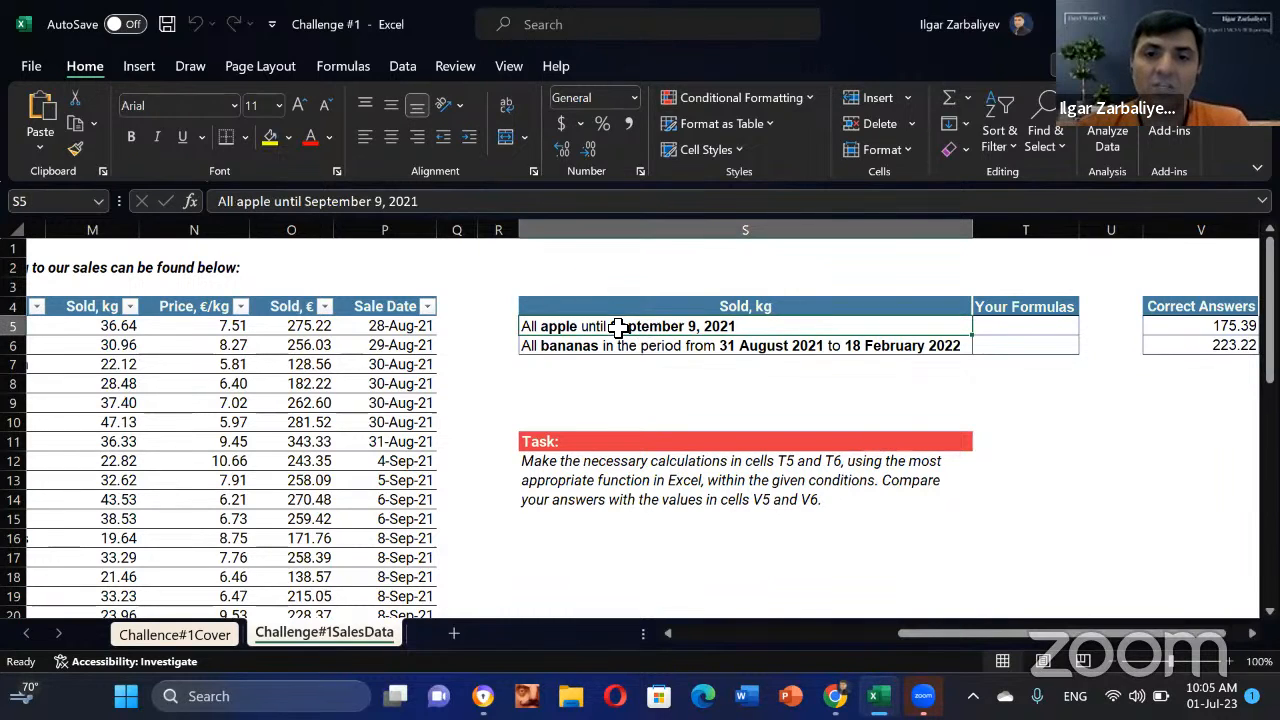
drag(818, 335, 822, 347)
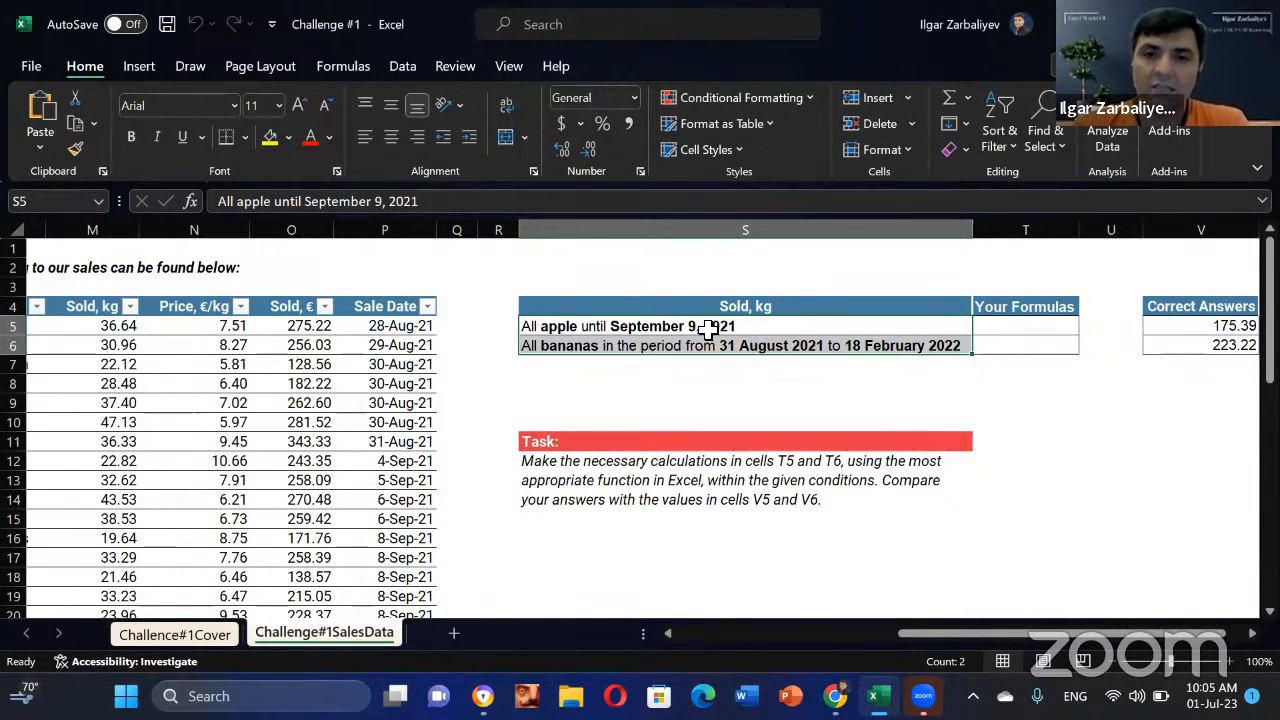
click(571, 328)
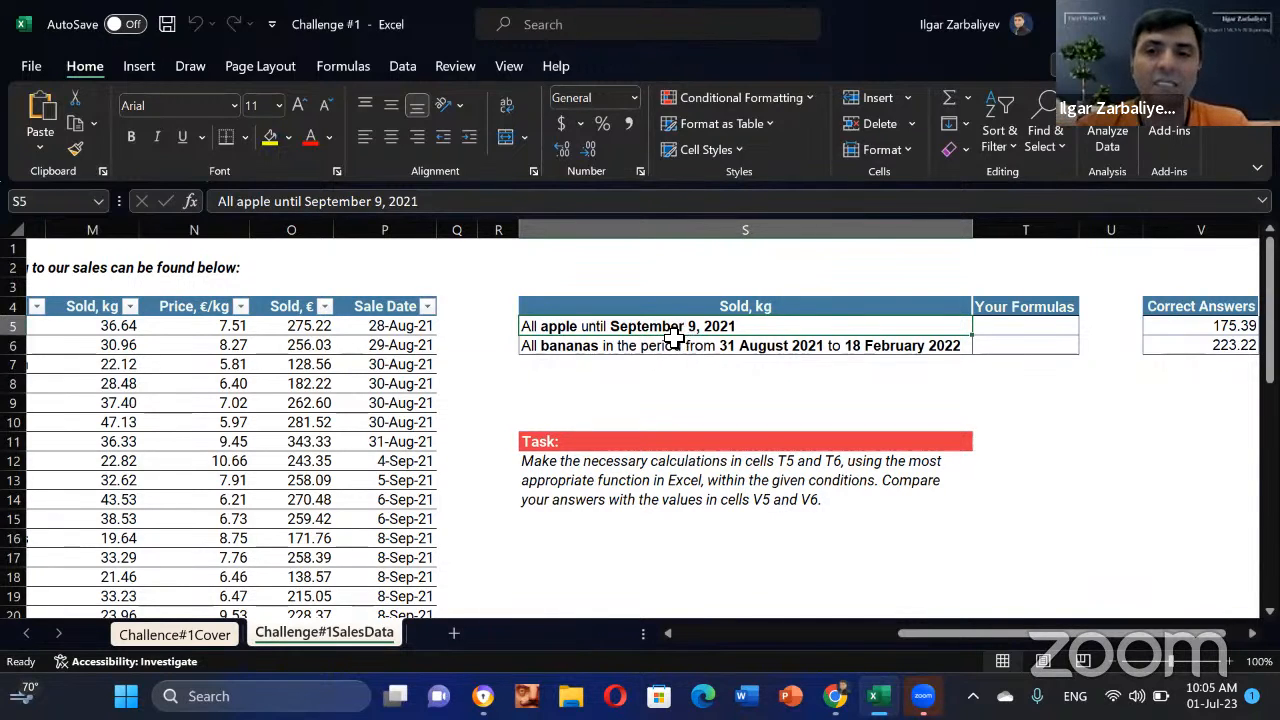
click(577, 350)
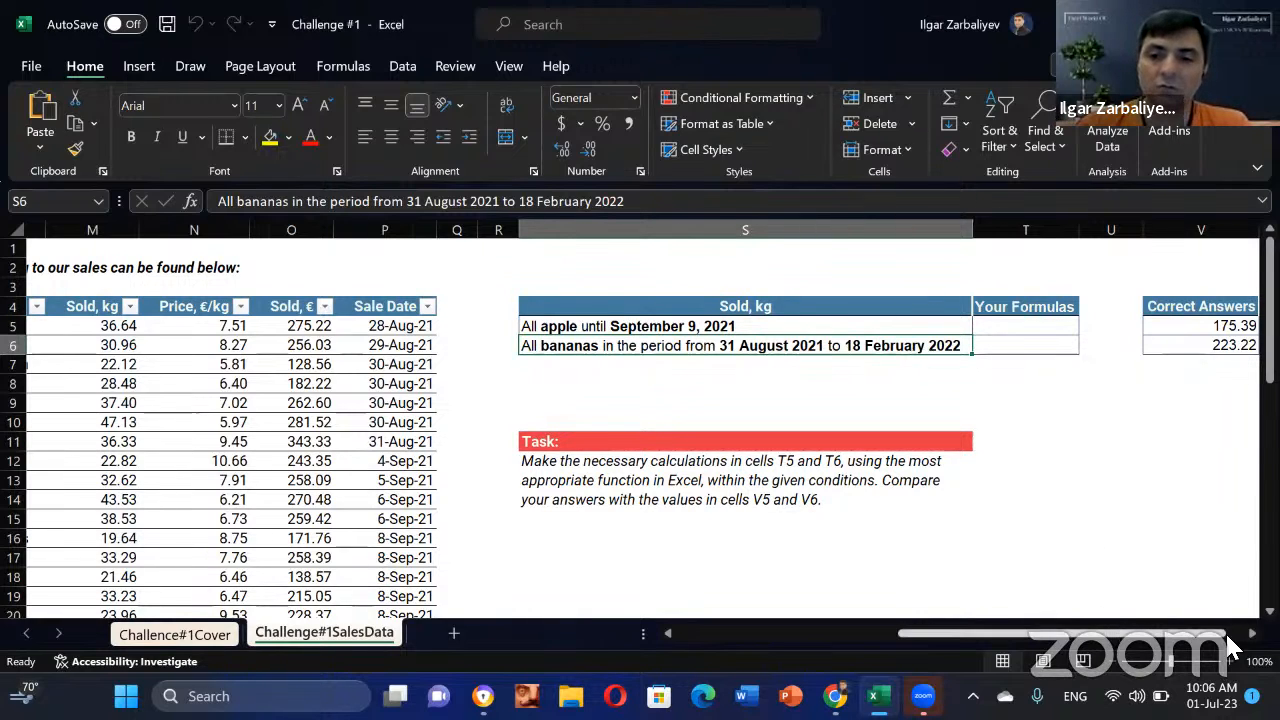
scroll(1230, 648, right, 1)
click(1155, 333)
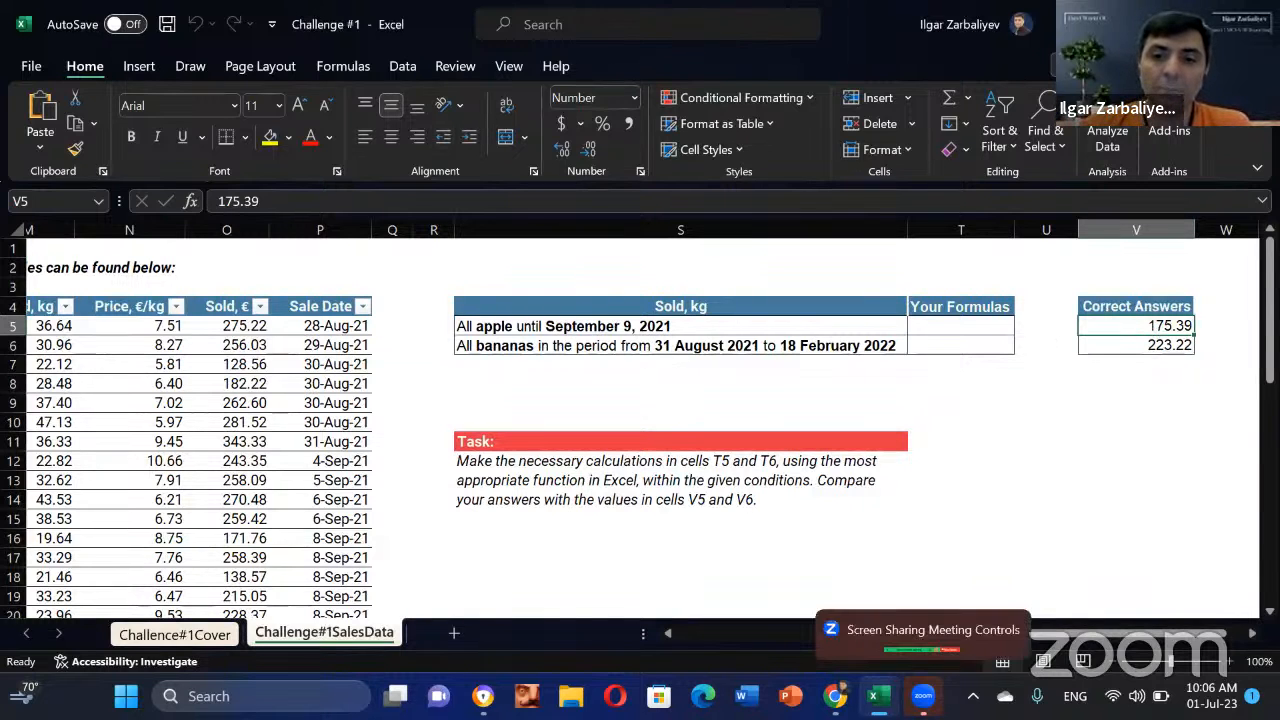
mouse_move(878, 696)
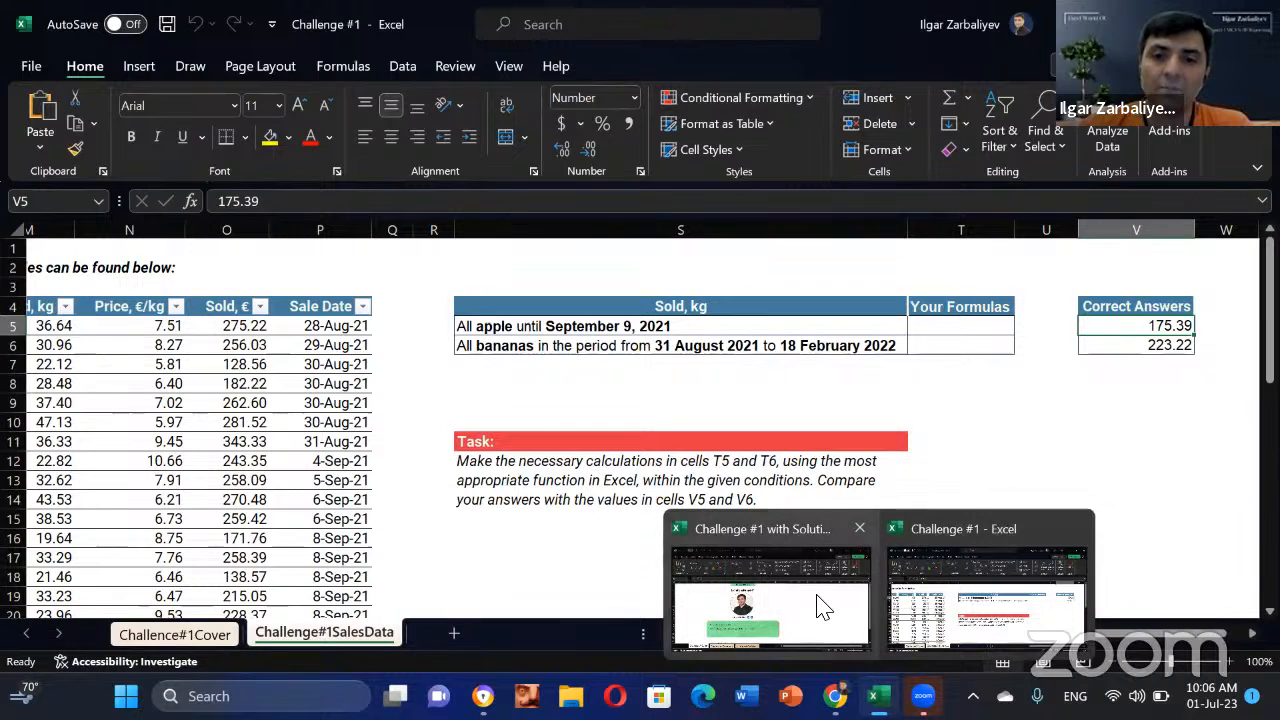
click(791, 608)
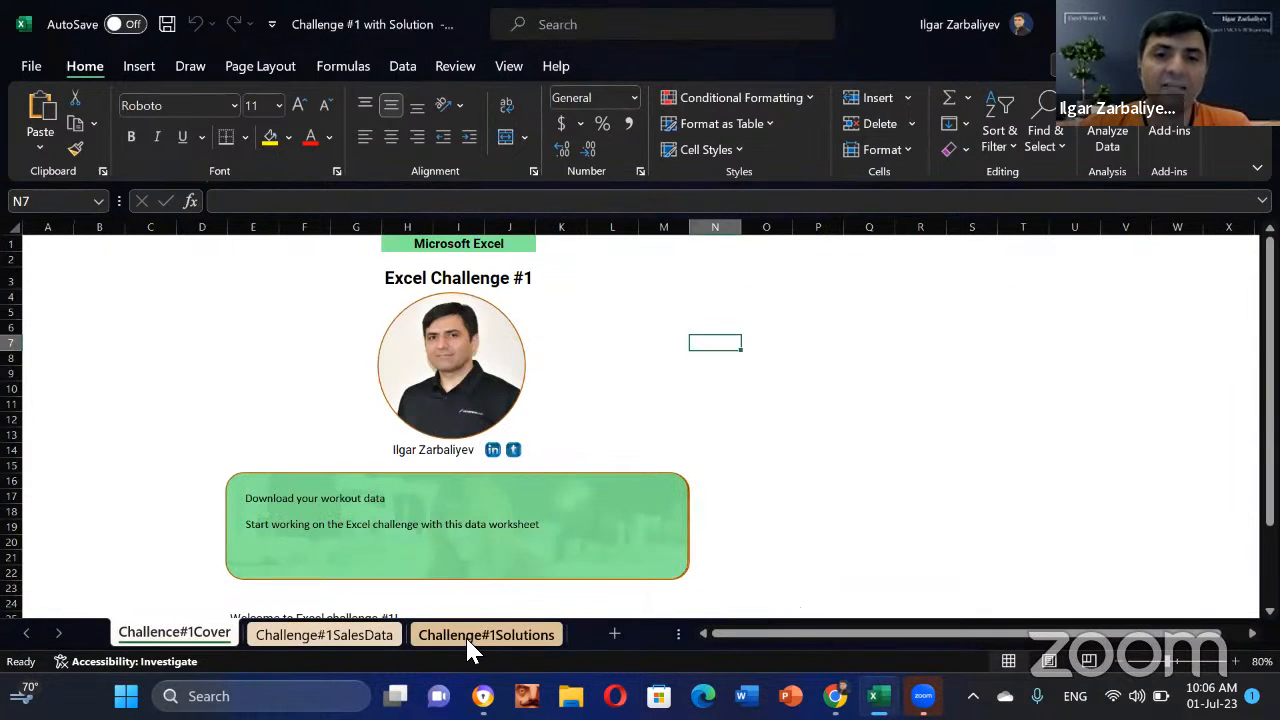
click(465, 635)
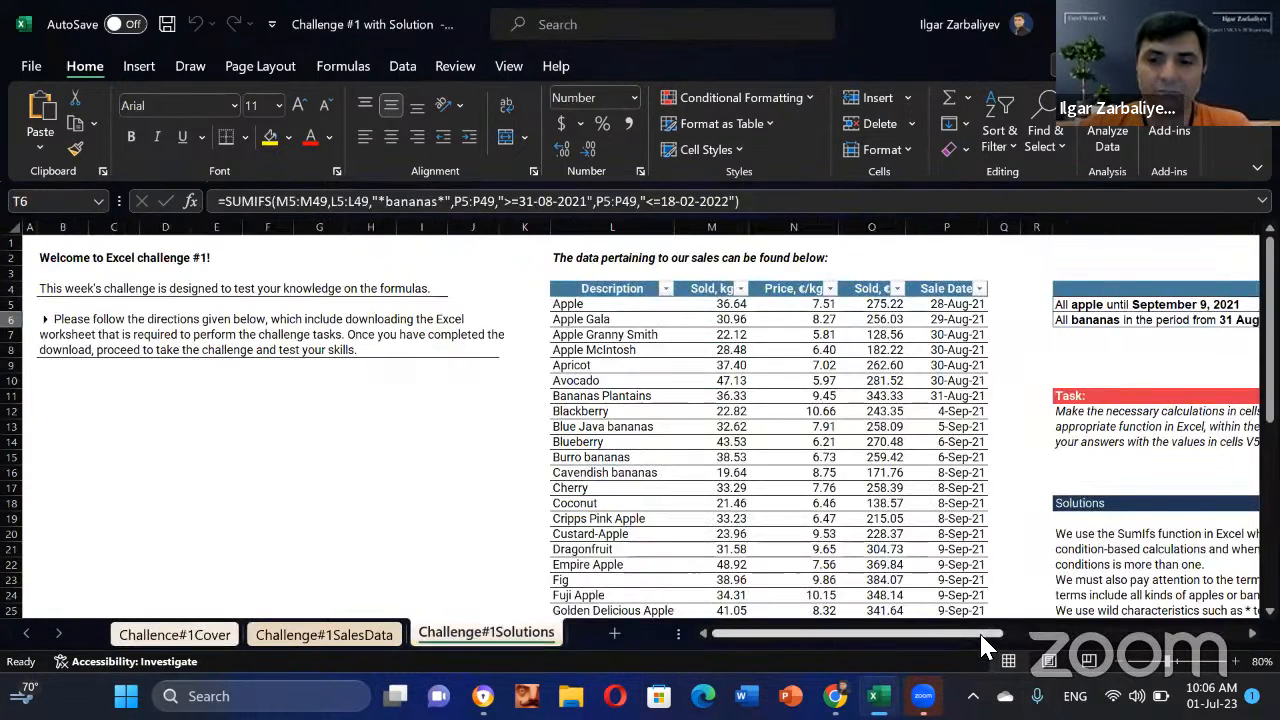
drag(983, 636, 1238, 650)
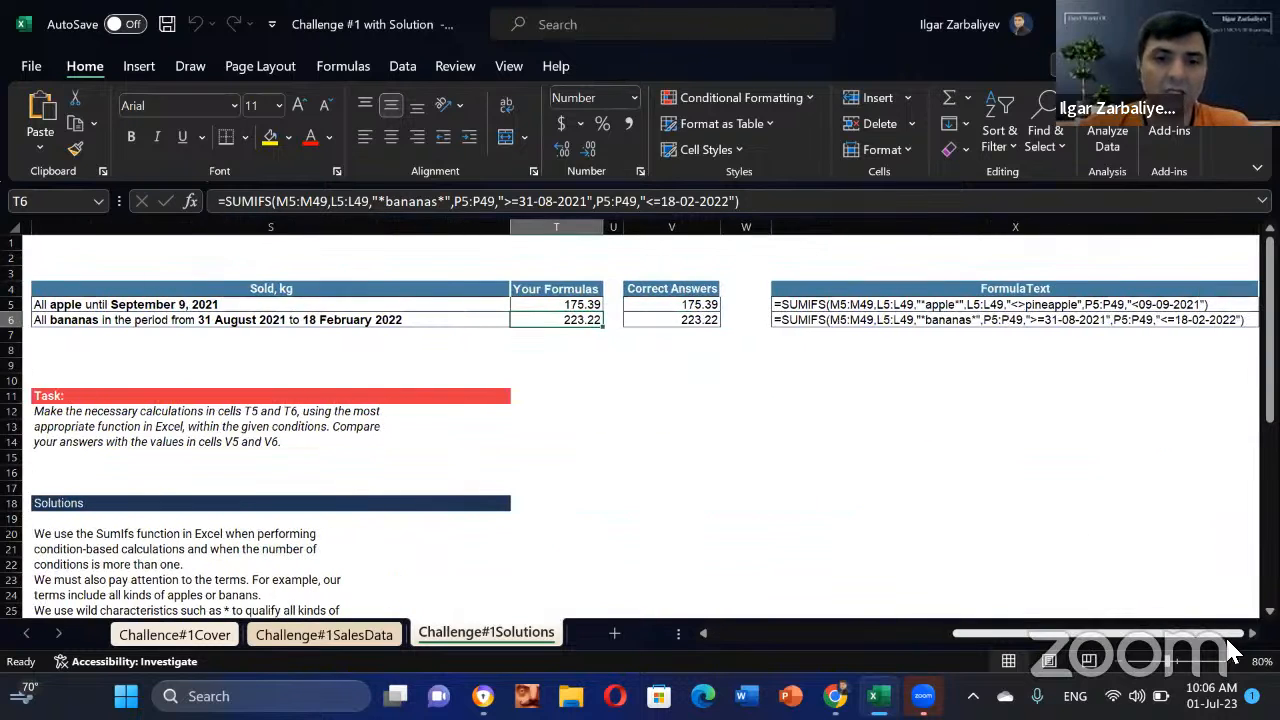
click(575, 303)
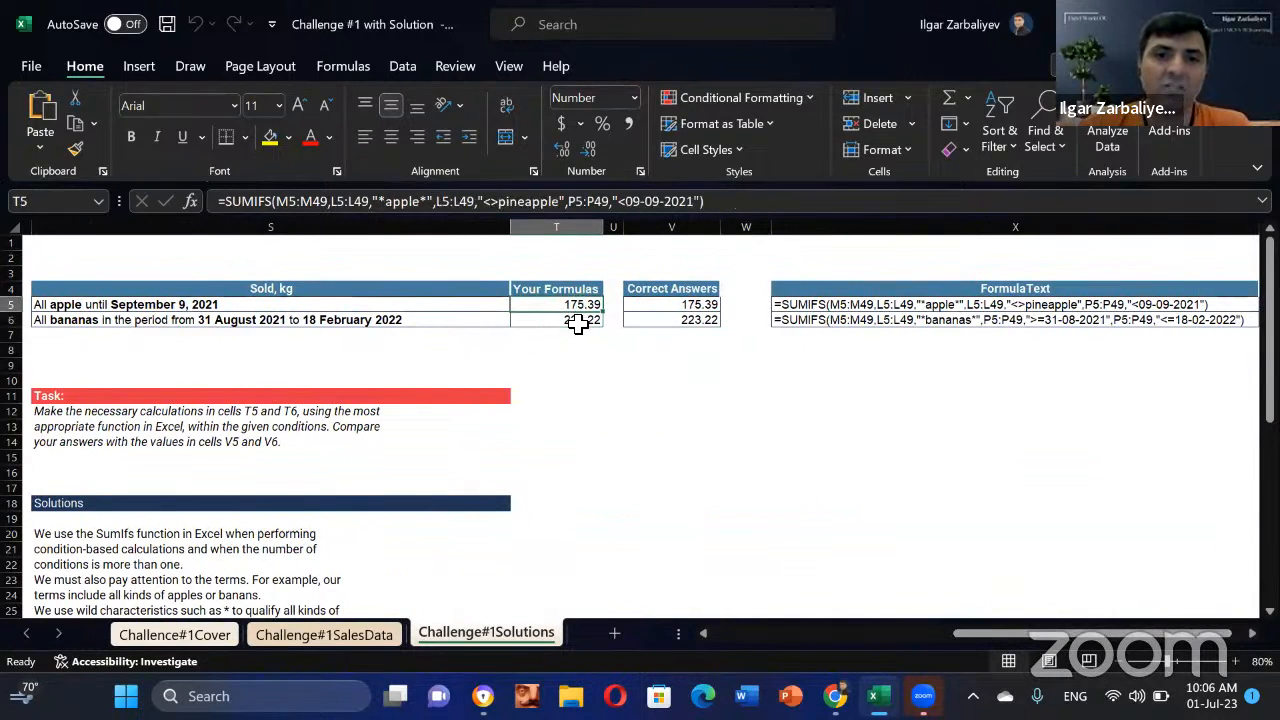
click(578, 321)
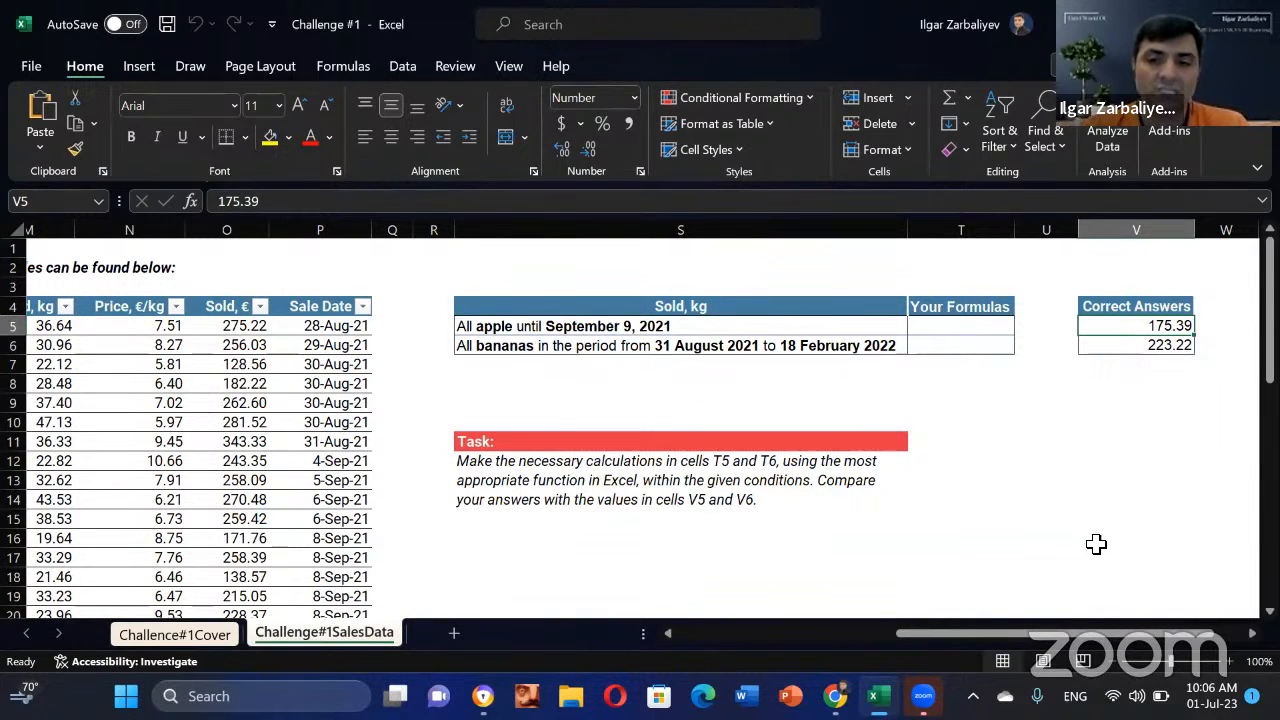
Step: Duplicate the Challenge#1SalesData sheet as a new sheet copy
drag(851, 638, 985, 635)
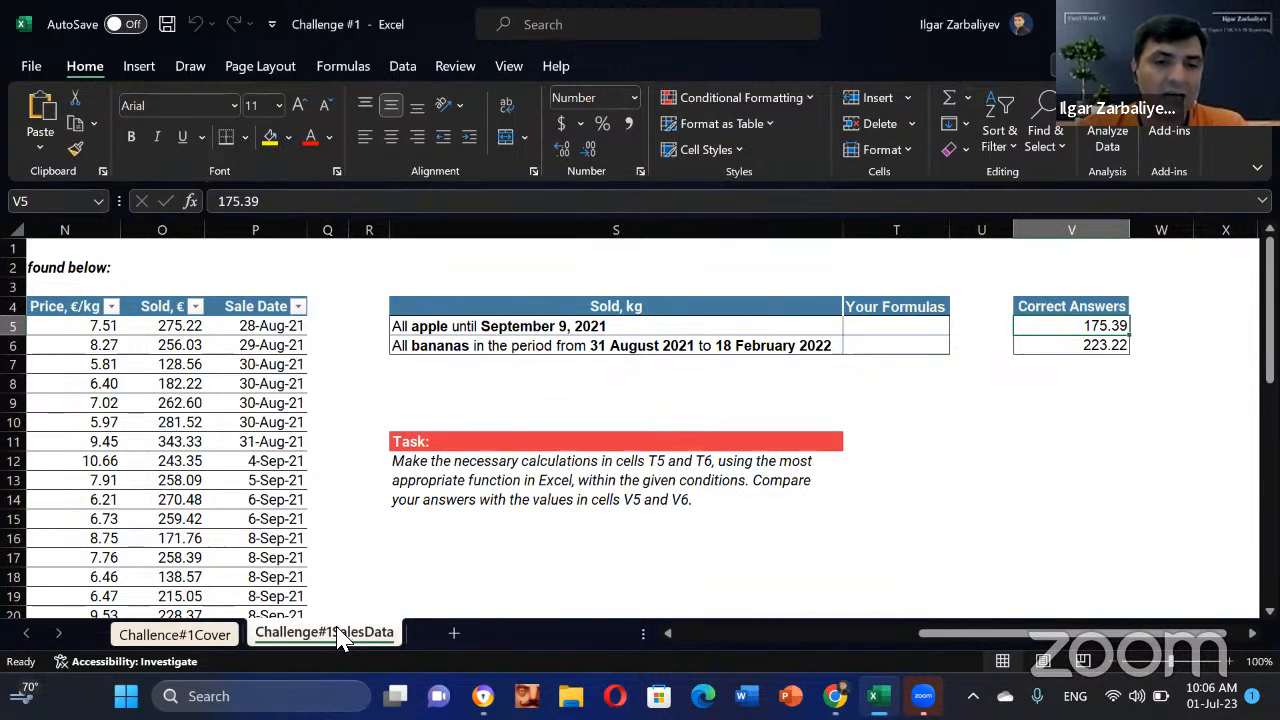
drag(338, 636, 476, 641)
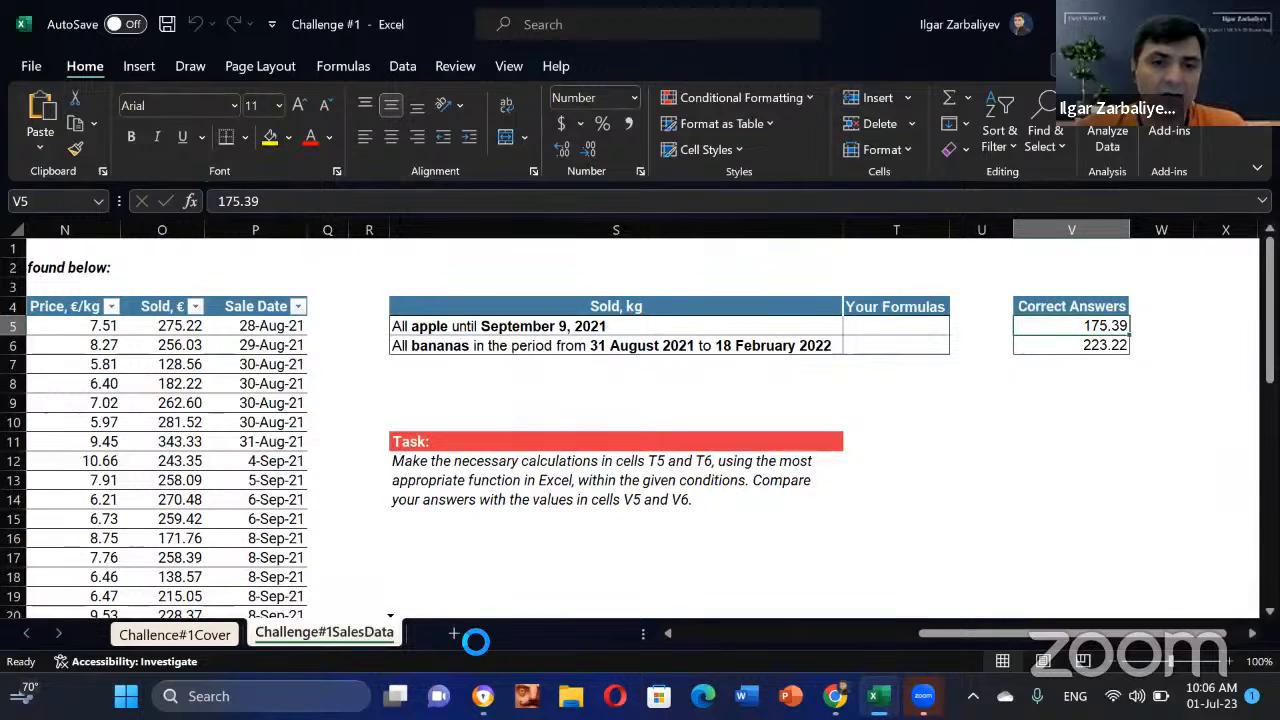
click(26, 633)
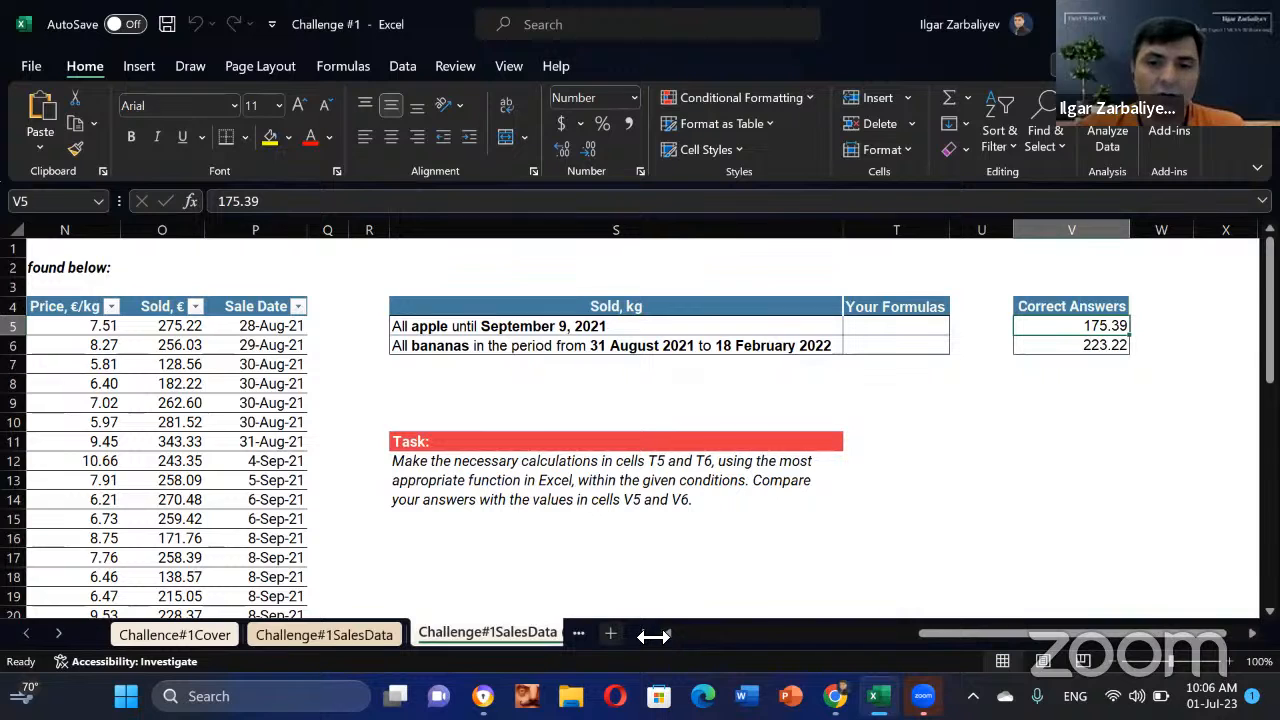
drag(658, 636, 814, 634)
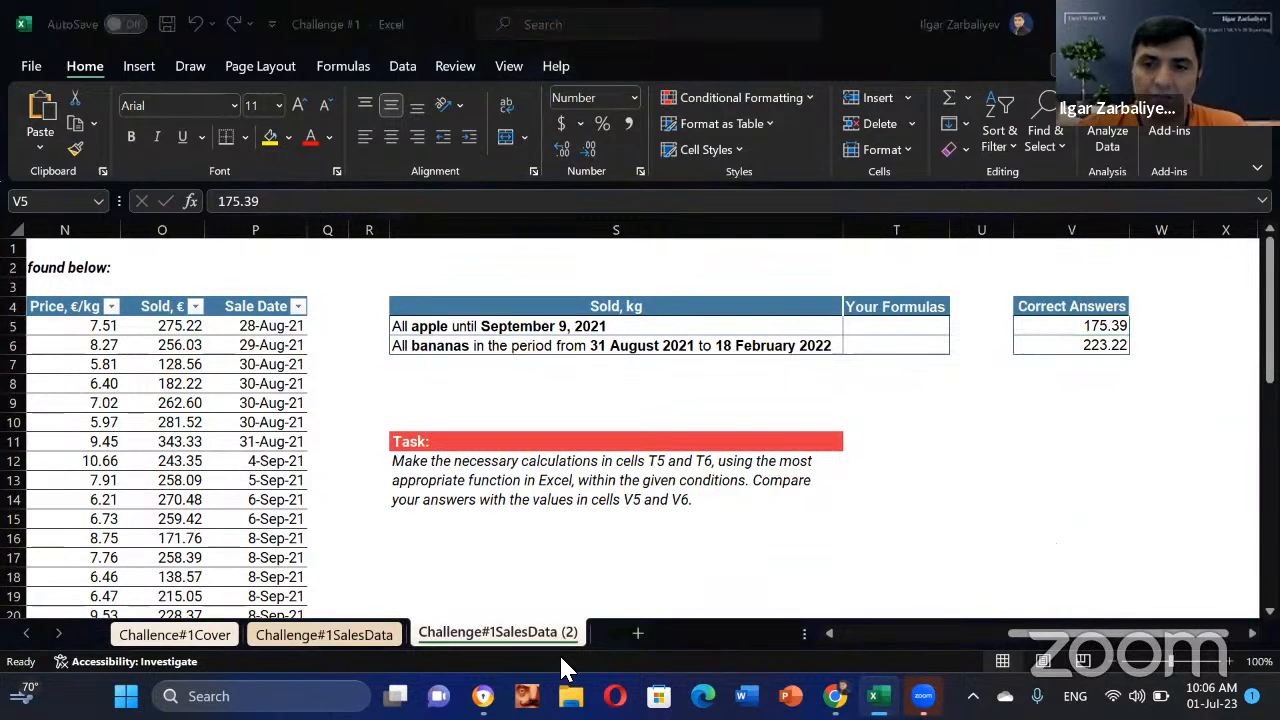
Step: Rename the copied sheet to Challenge#1Solution
double_click(580, 636)
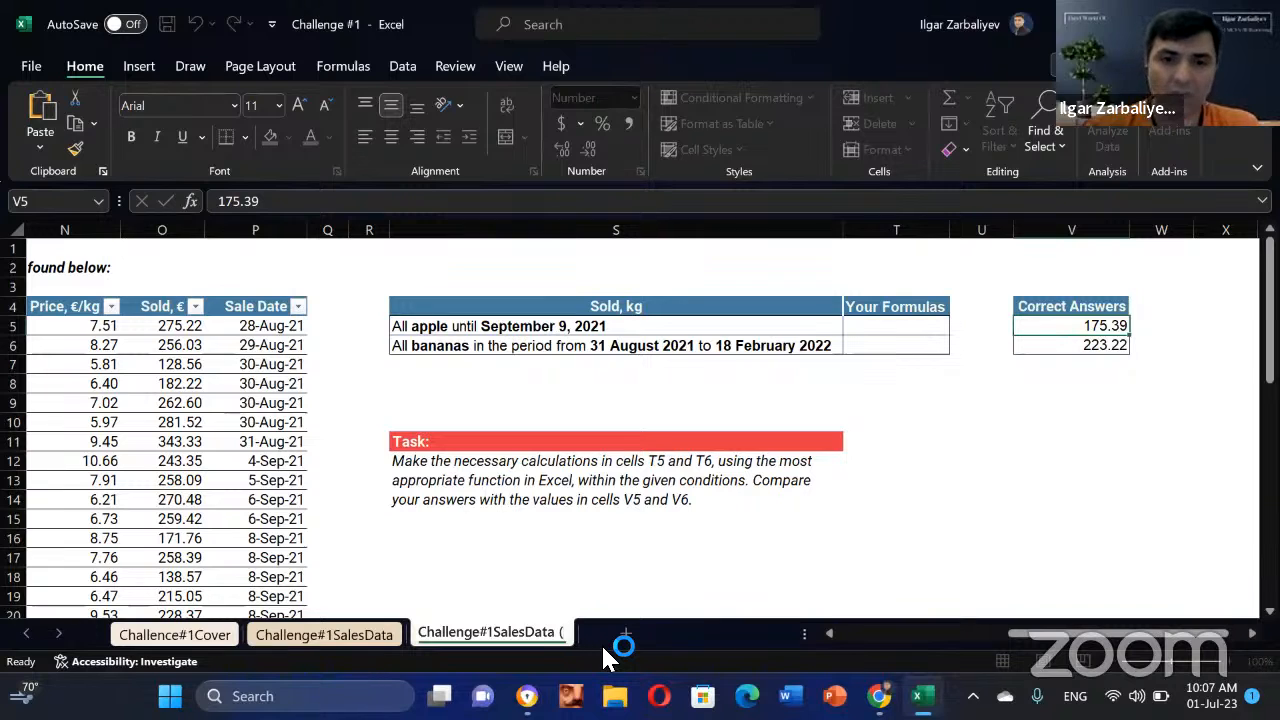
key(BackSpace)
key(BackSpace)
key(BackSpace)
key(BackSpace)
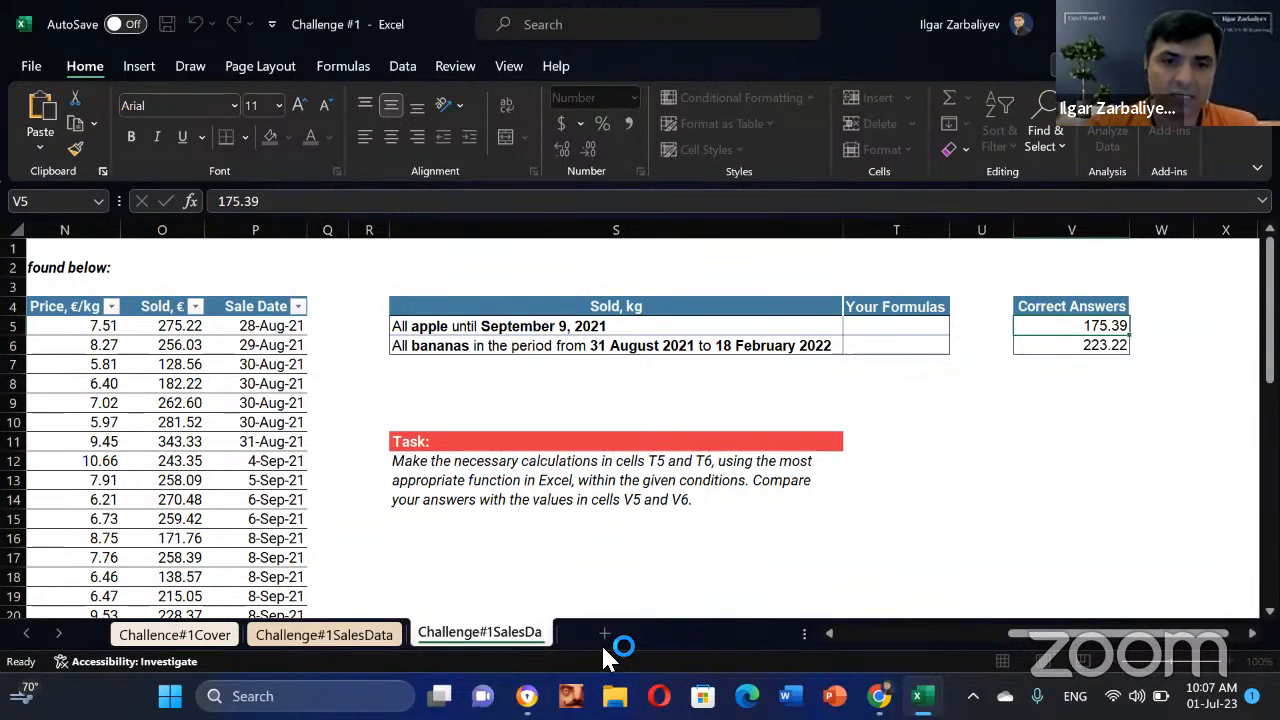
key(BackSpace)
key(BackSpace)
key(BackSpace)
key(BackSpace)
key(BackSpace)
key(BackSpace)
key(BackSpace)
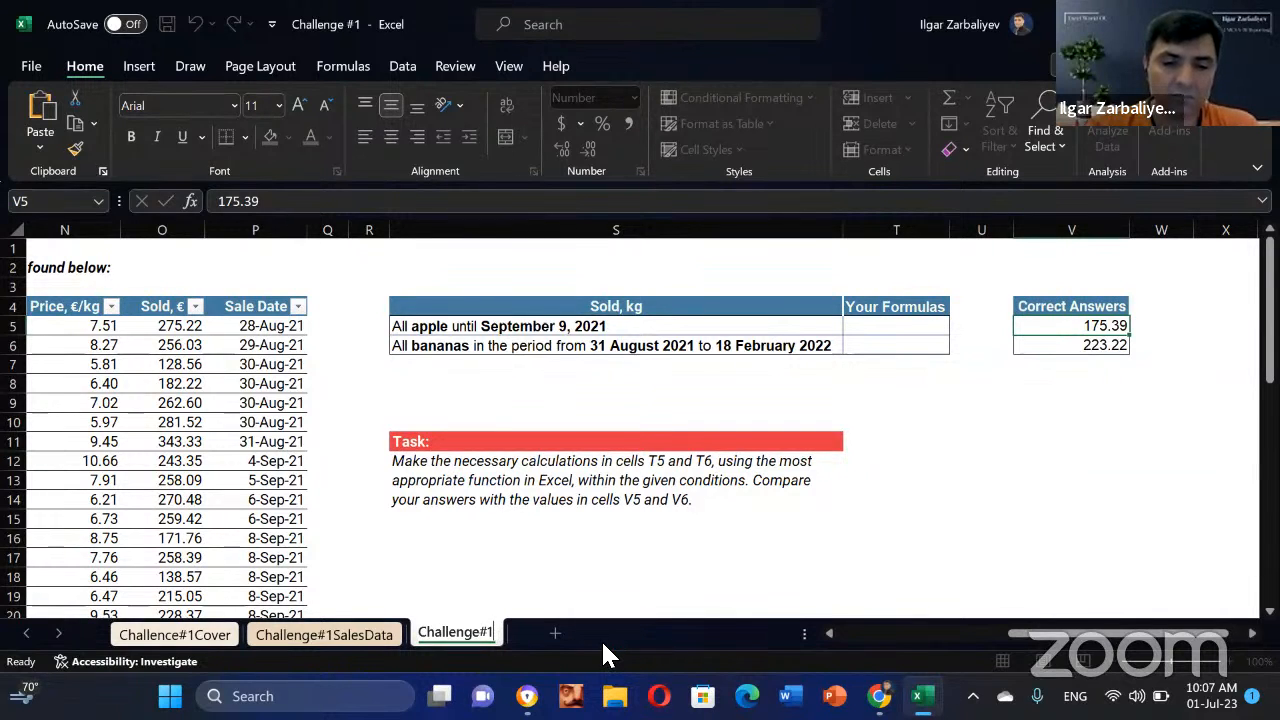
text(Solution)
key(Return)
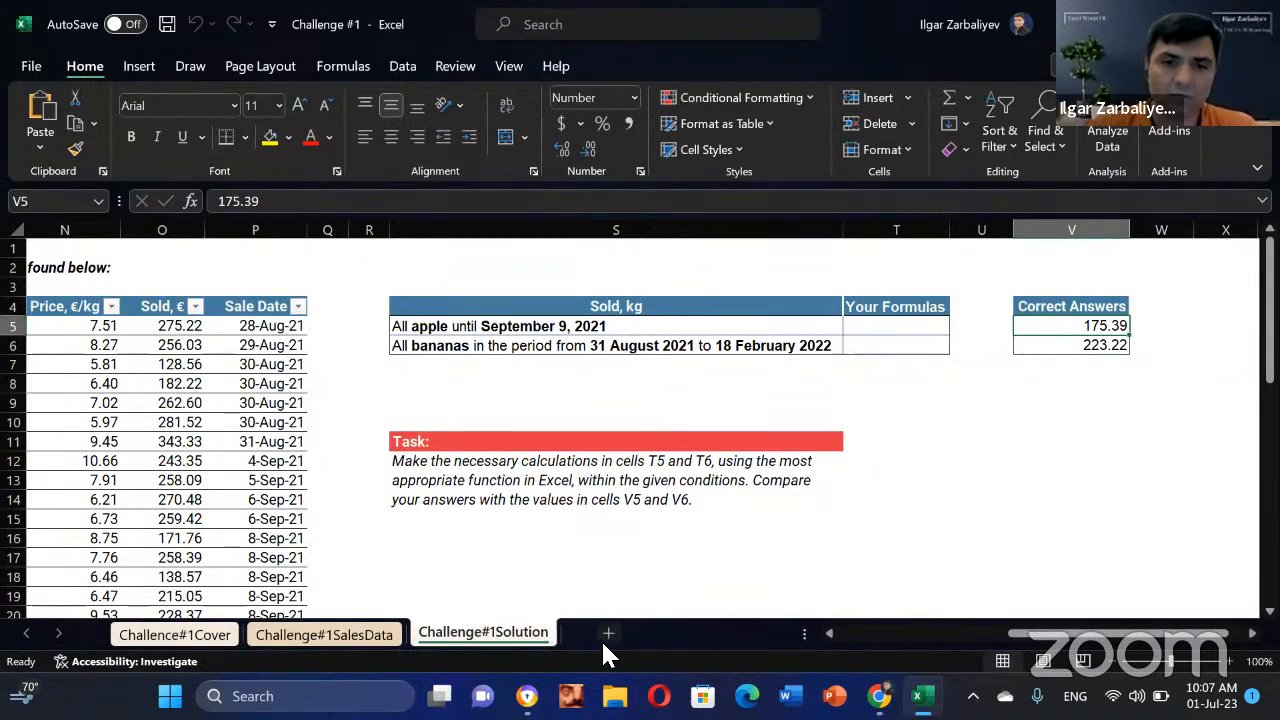
Step: Give the Challenge#1Solution tab a colour and return to that sheet at cell U11
right_click(481, 640)
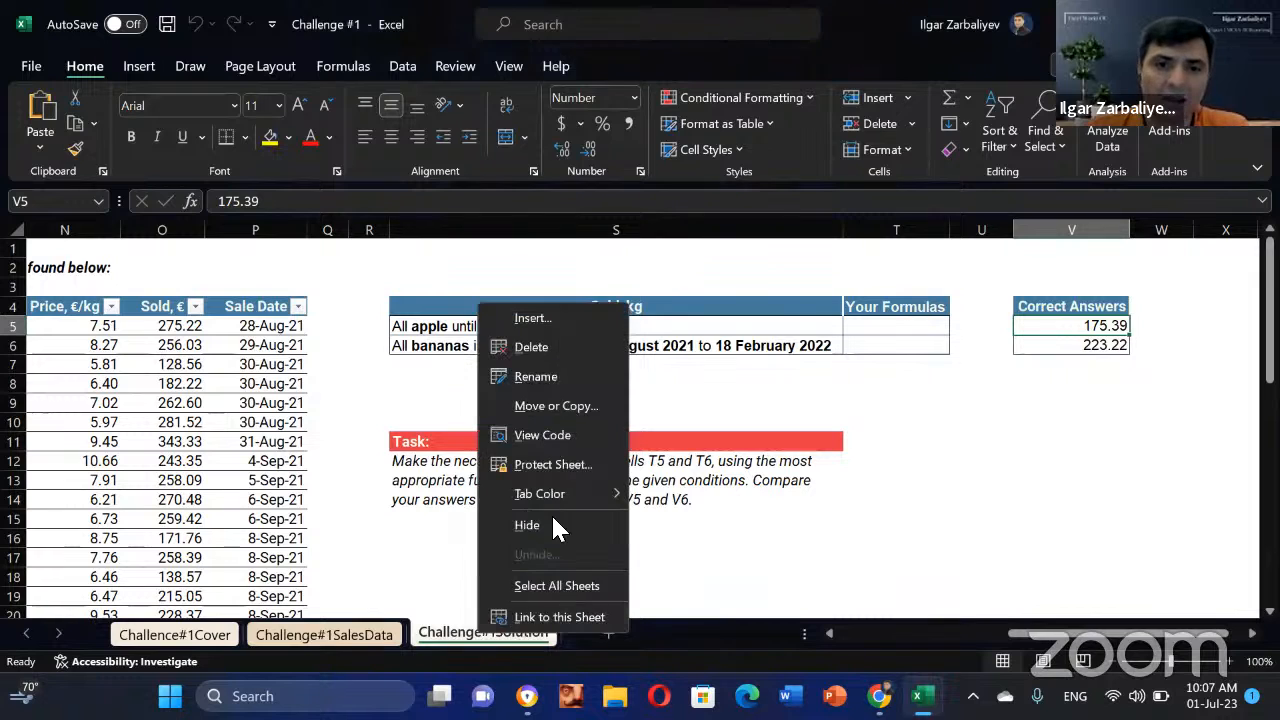
mouse_move(545, 495)
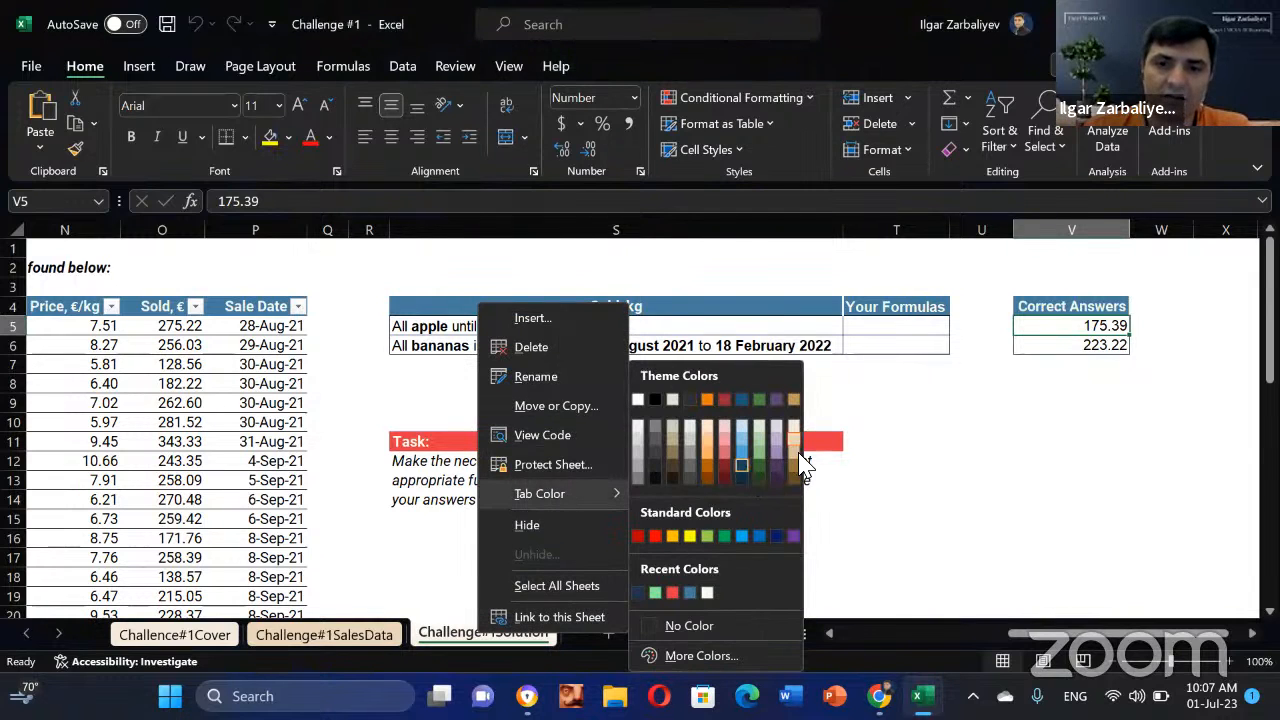
click(795, 462)
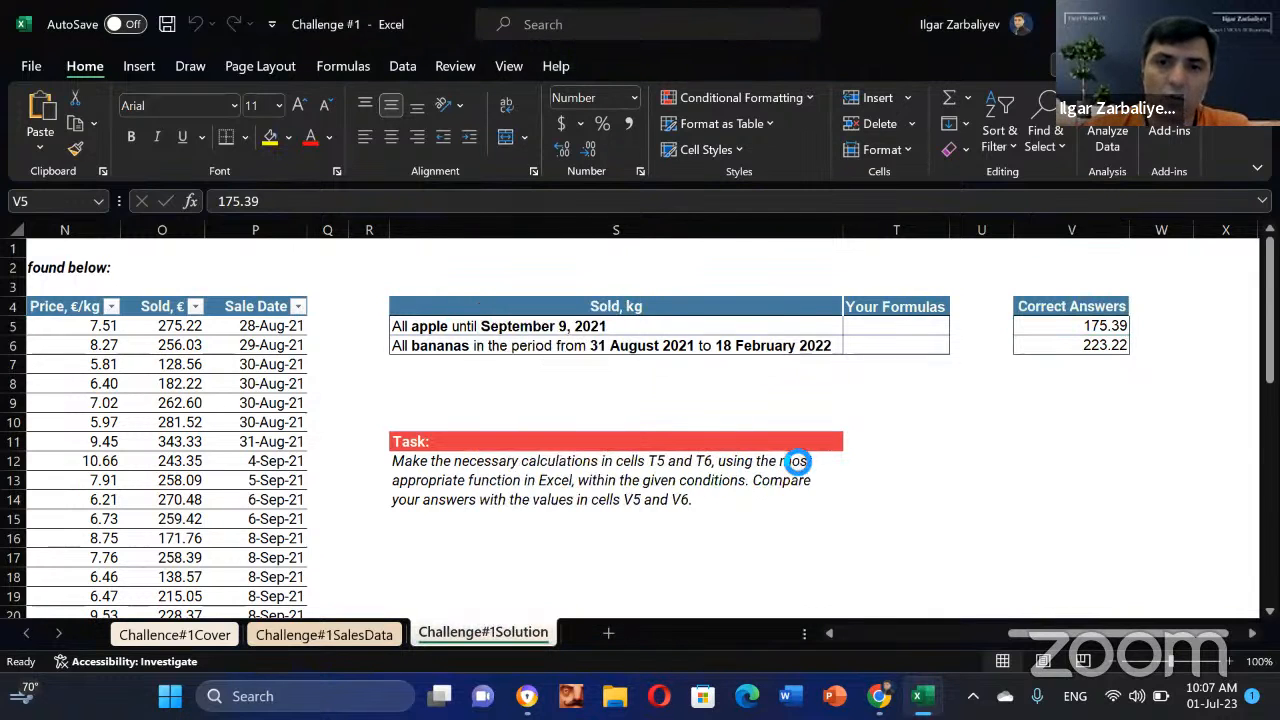
click(165, 637)
click(491, 636)
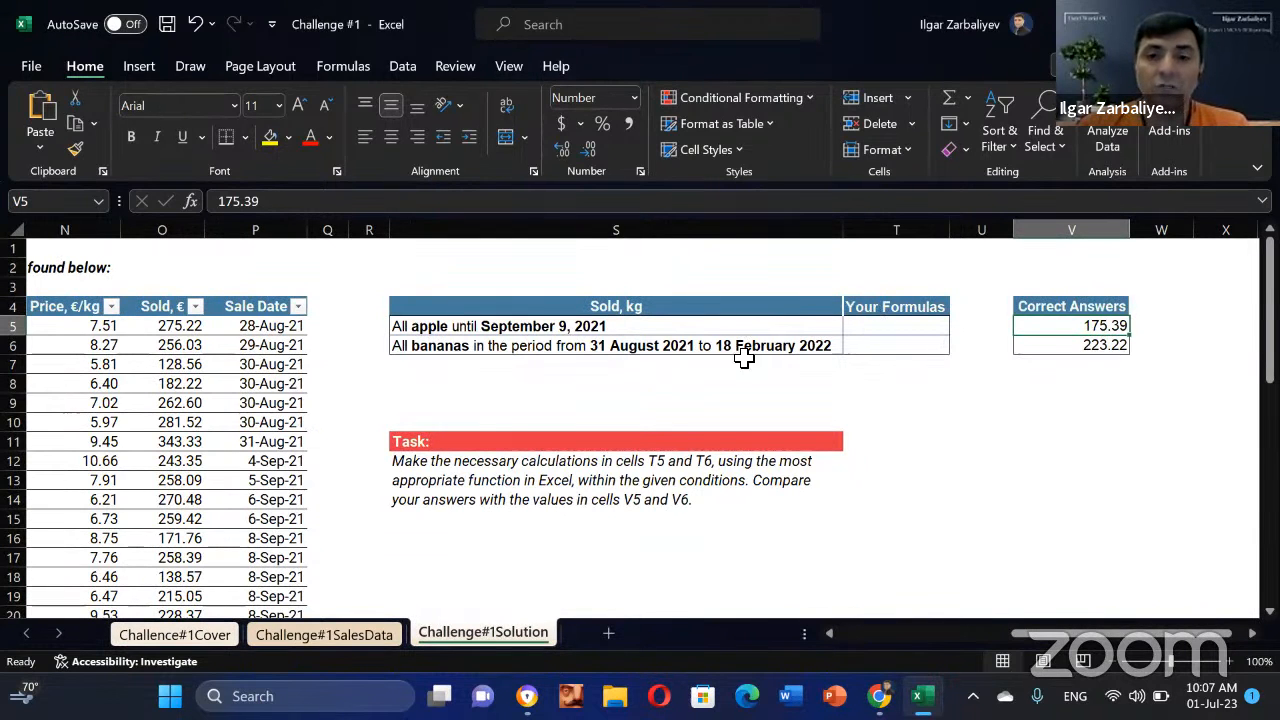
click(990, 445)
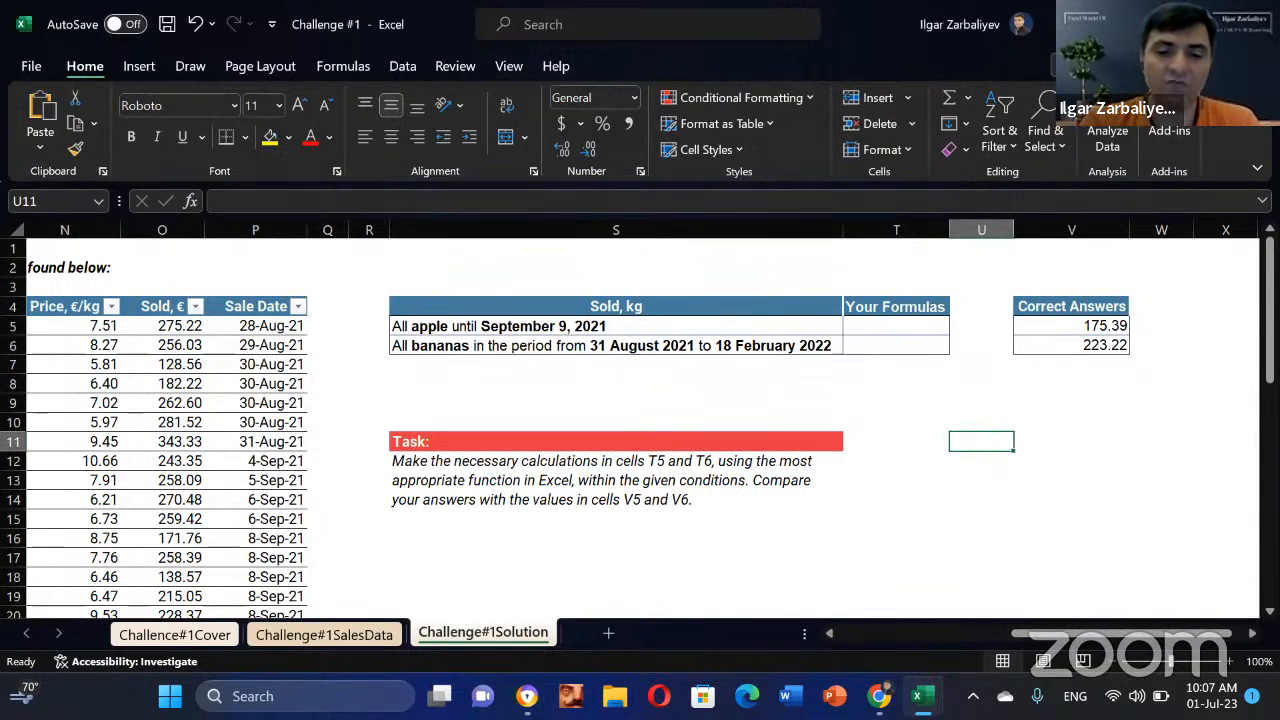
Step: Enter the notes Sumif in U11 and Sumifs in U12
text(Sumif)
key(Return)
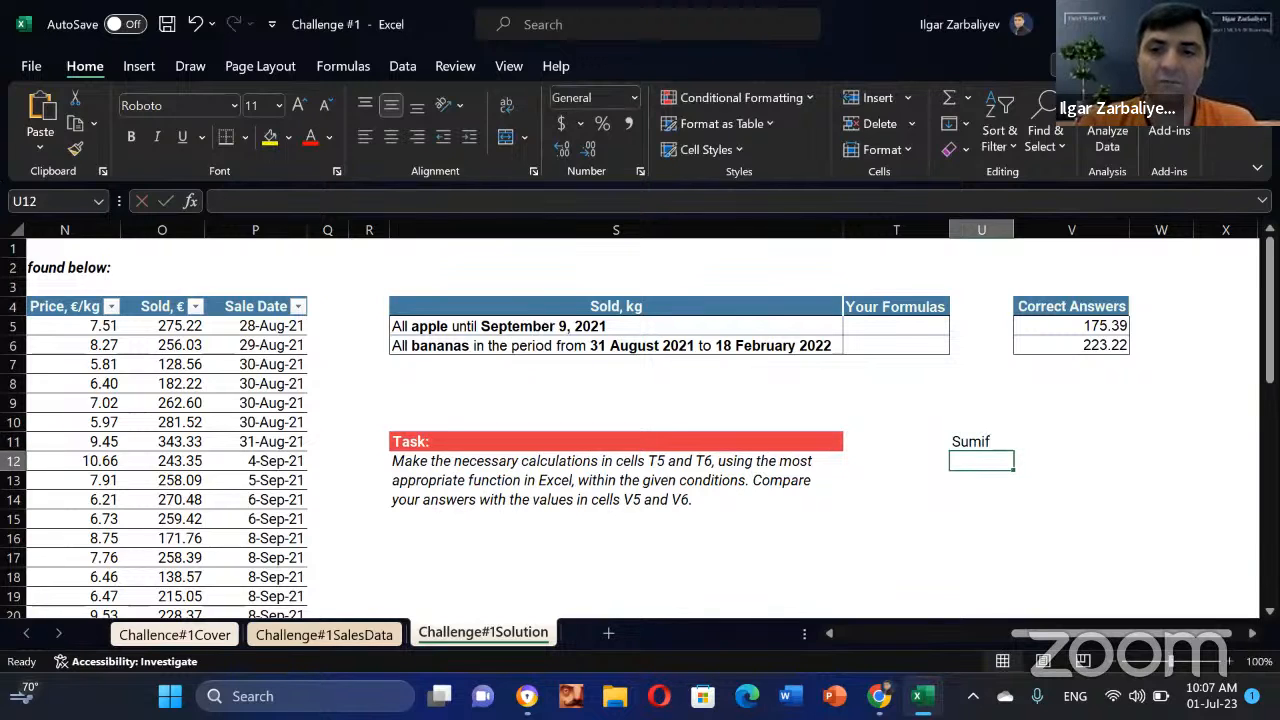
text(Sumif)
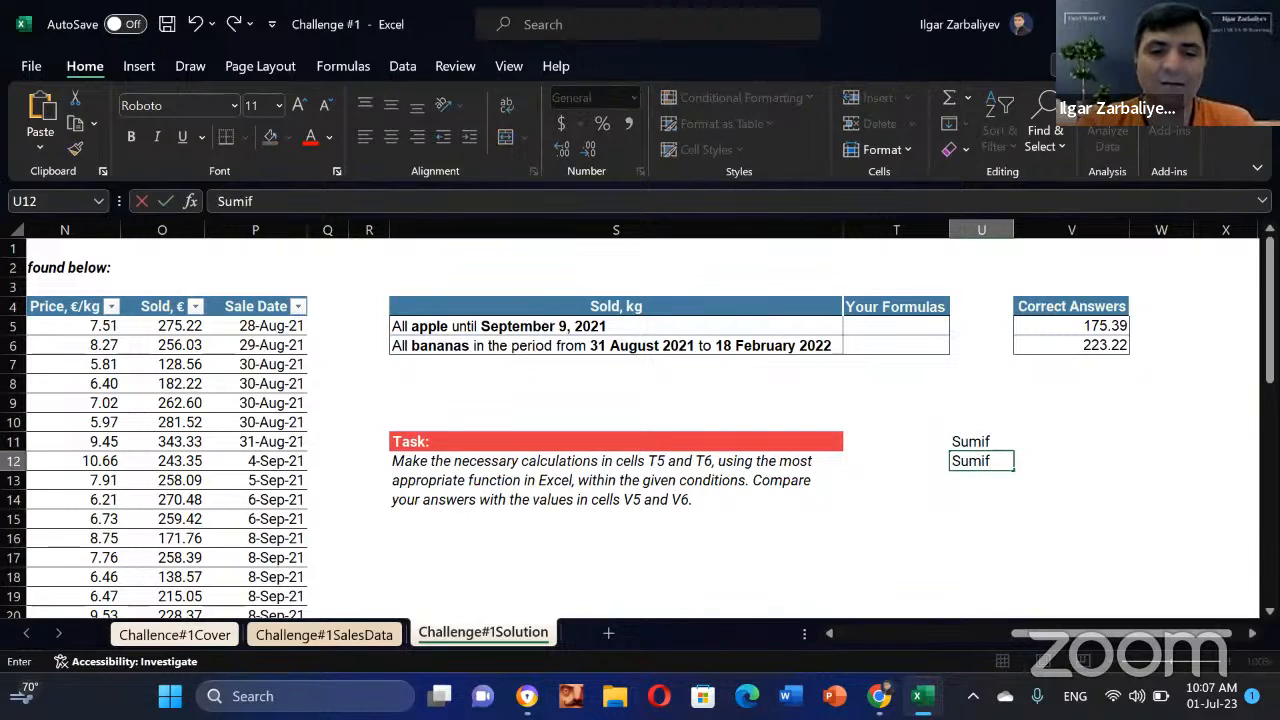
text(s)
key(Return)
Step: Begin a =SUMIF( formula in cell V13
click(1071, 480)
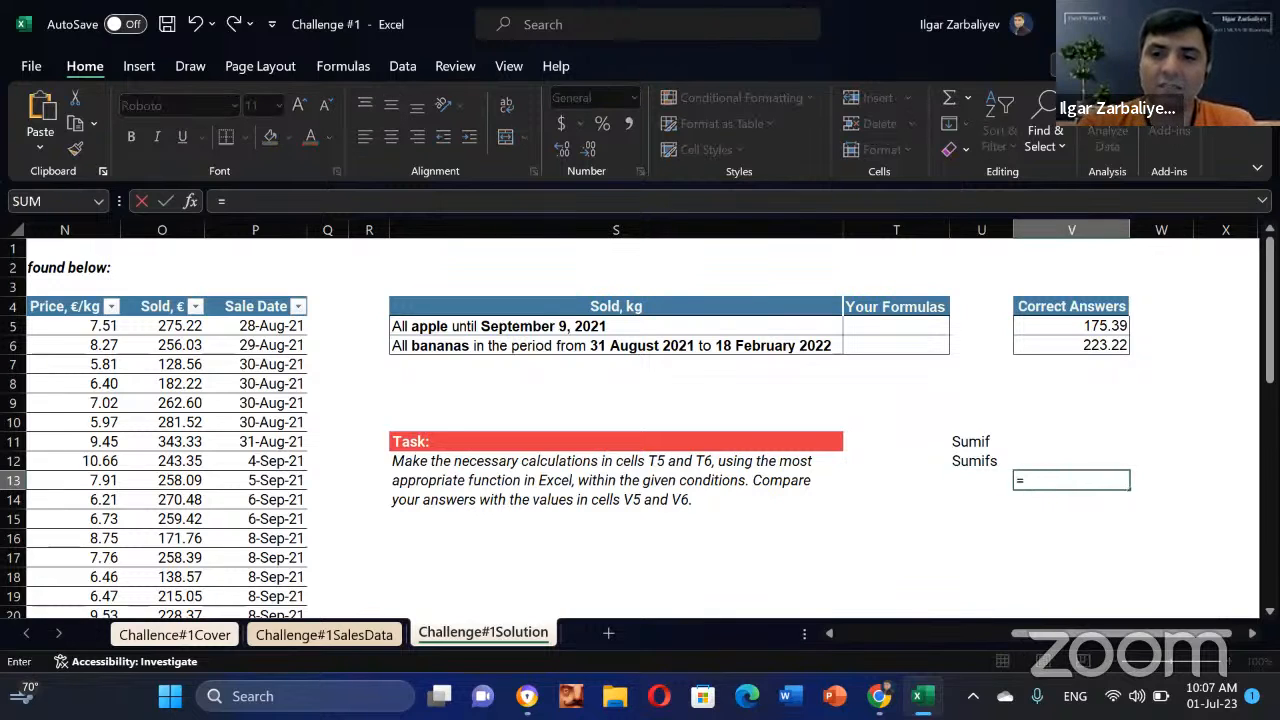
text(=s)
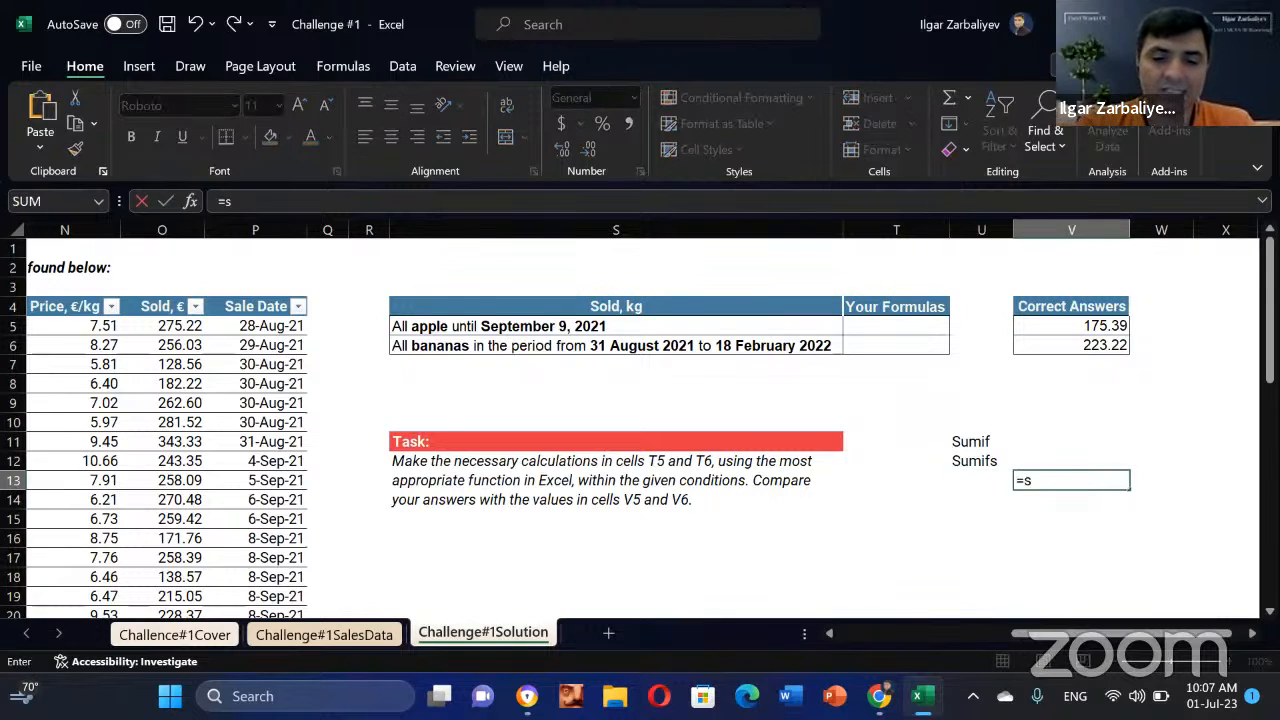
text(umif)
key(Tab)
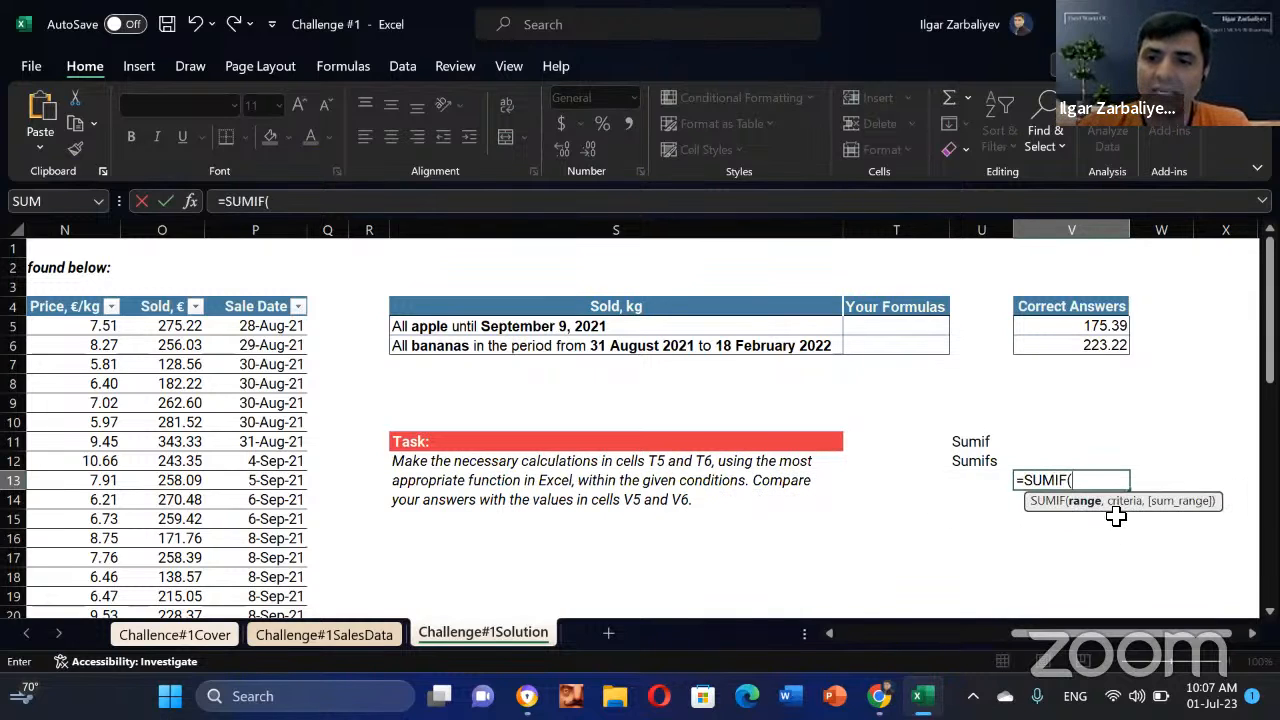
drag(1072, 532, 1013, 551)
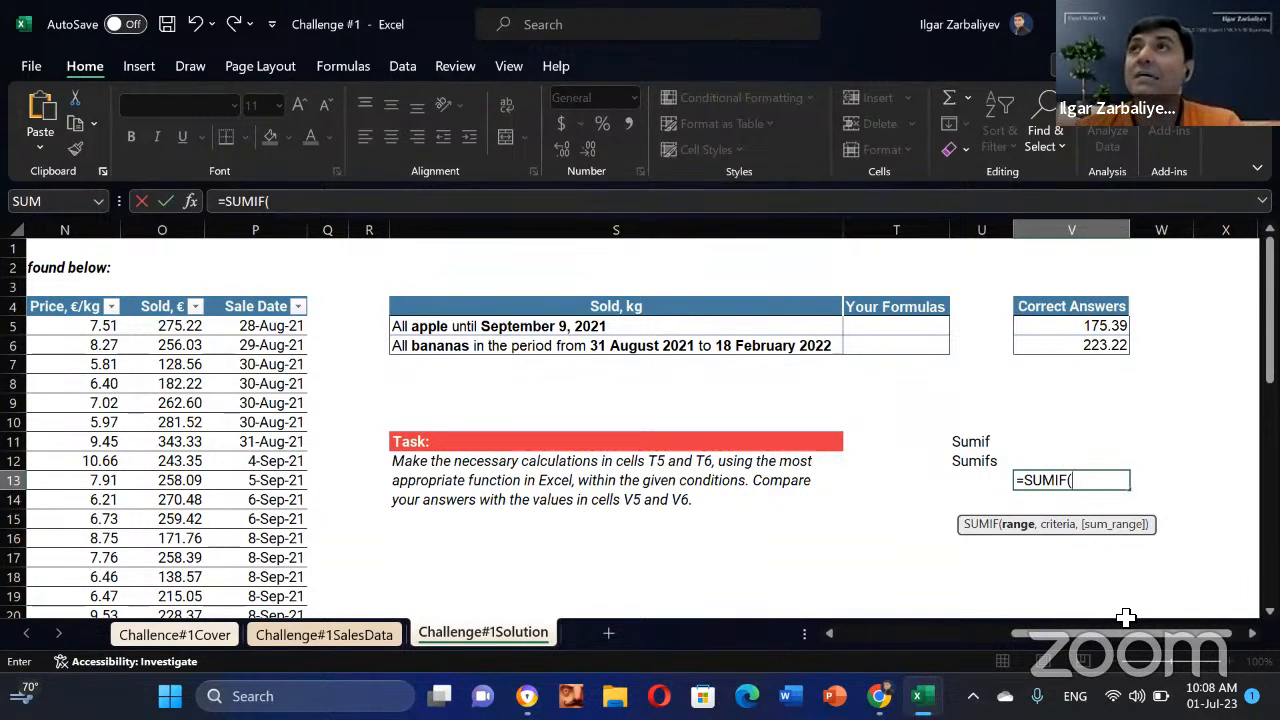
Step: Select M5:M13 as the SUMIF range in V13, then delete it from the formula
click(901, 631)
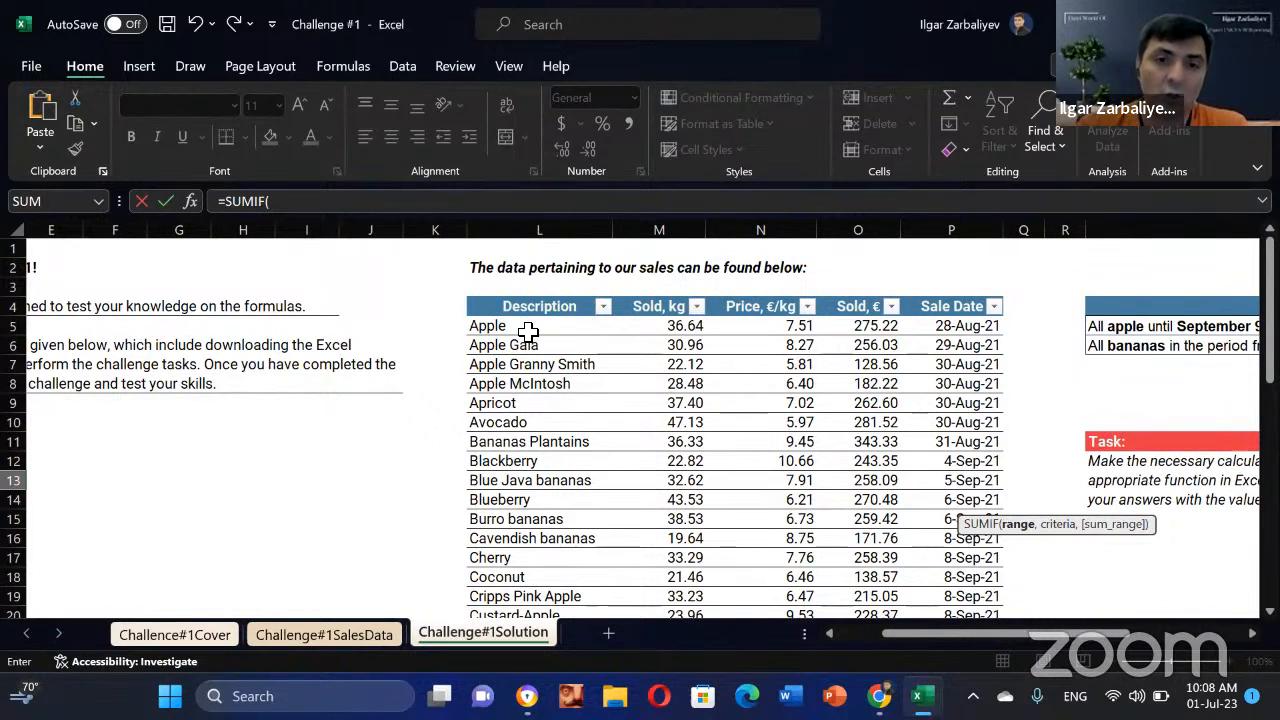
drag(1060, 633, 1275, 648)
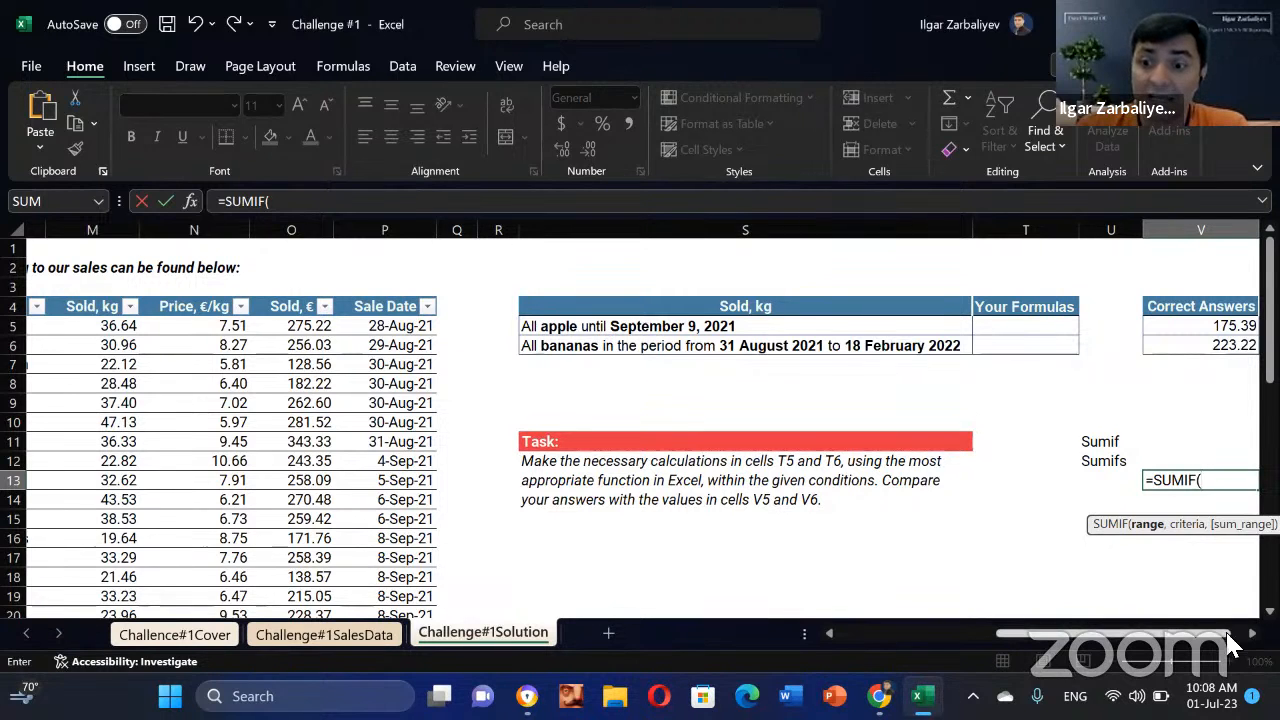
drag(1228, 634, 1238, 634)
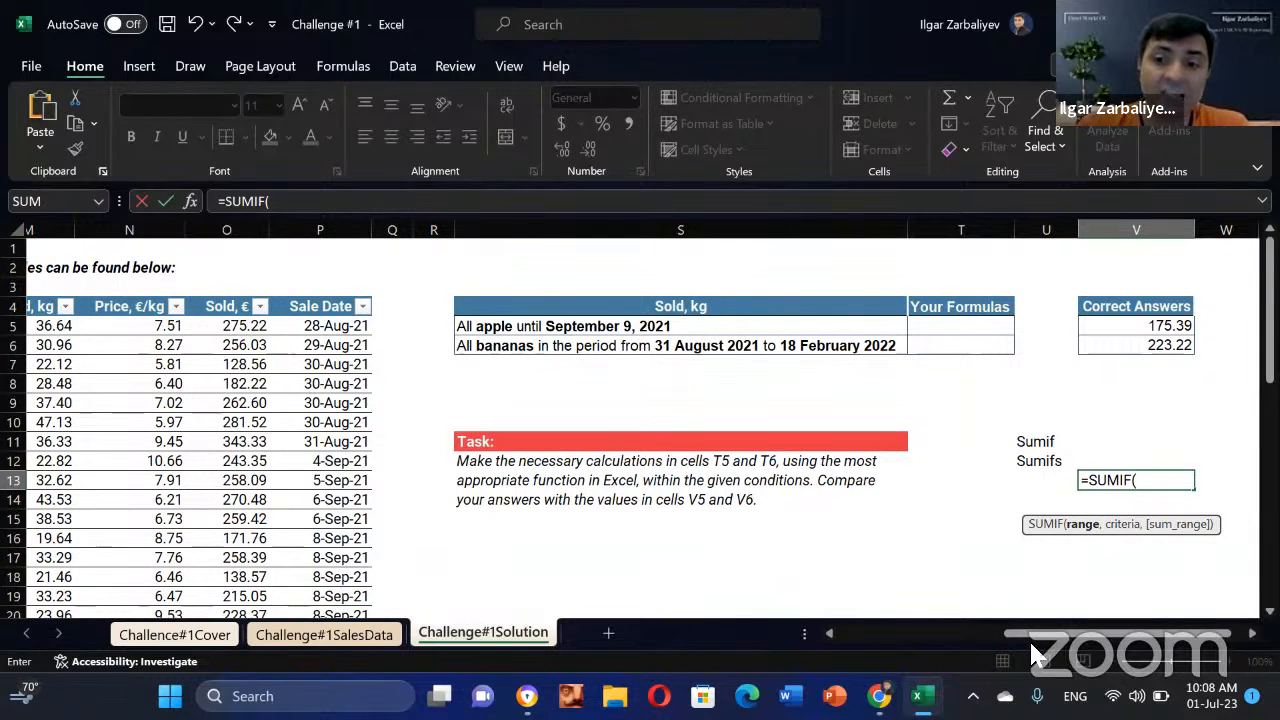
drag(1035, 648, 930, 634)
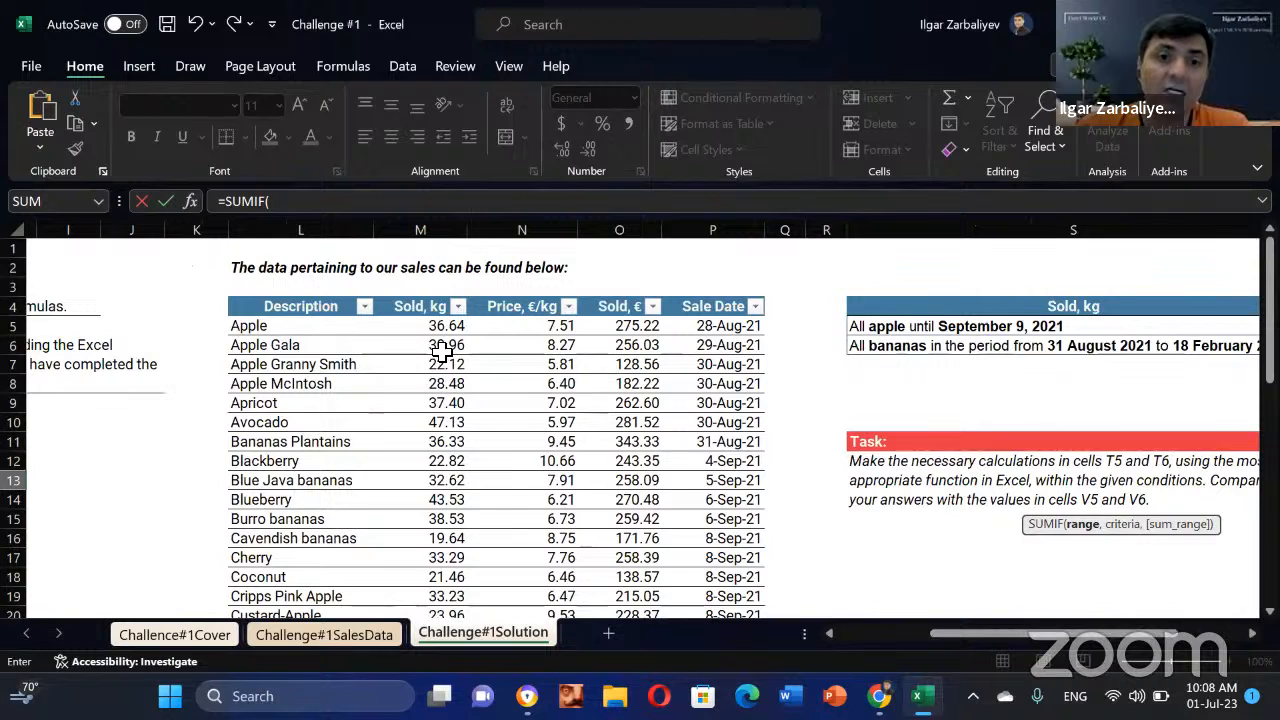
drag(440, 327, 439, 487)
click(374, 203)
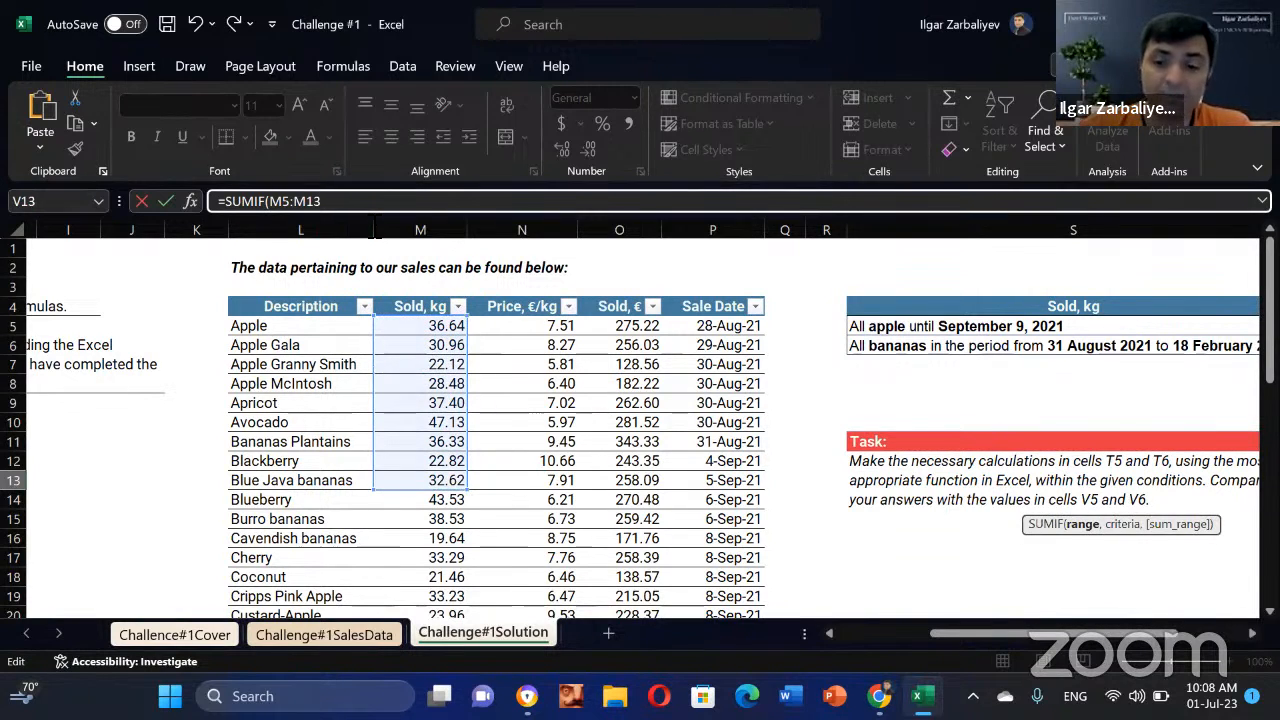
key(BackSpace)
key(BackSpace)
key(BackSpace)
key(BackSpace)
key(BackSpace)
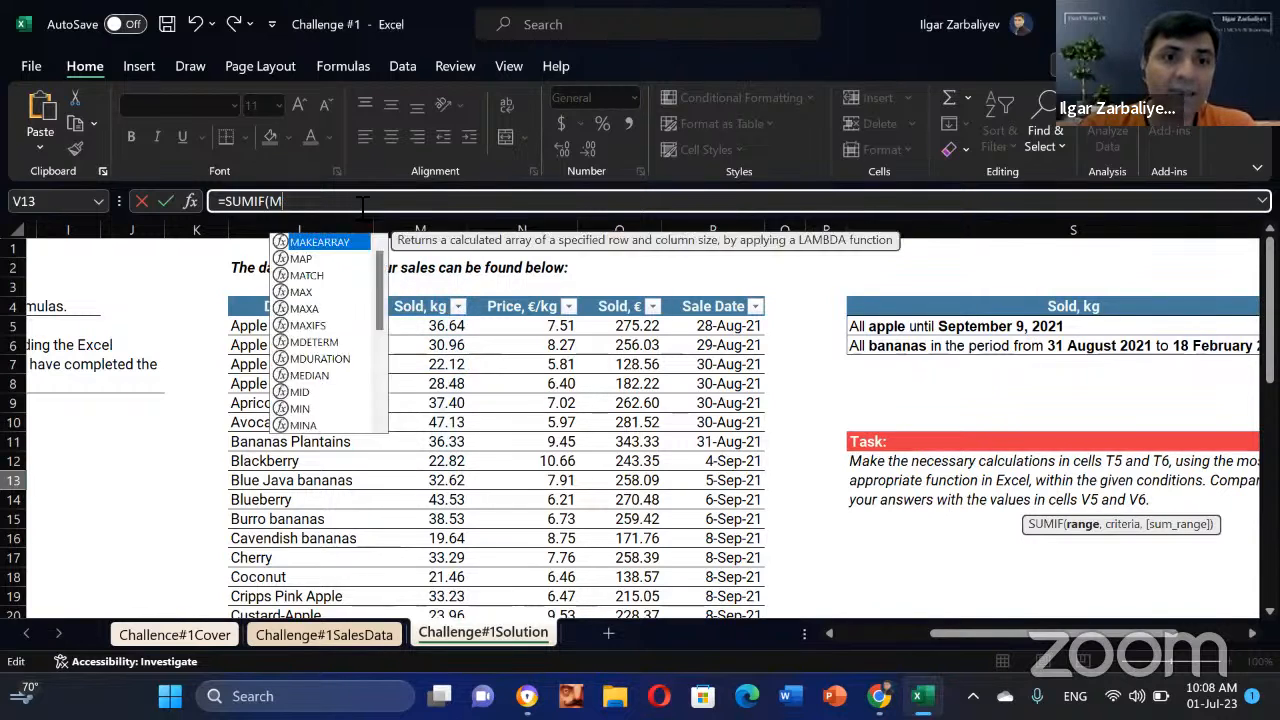
key(BackSpace)
Step: Cancel the unfinished SUMIF entry, leaving V13 empty
drag(1056, 642, 1175, 650)
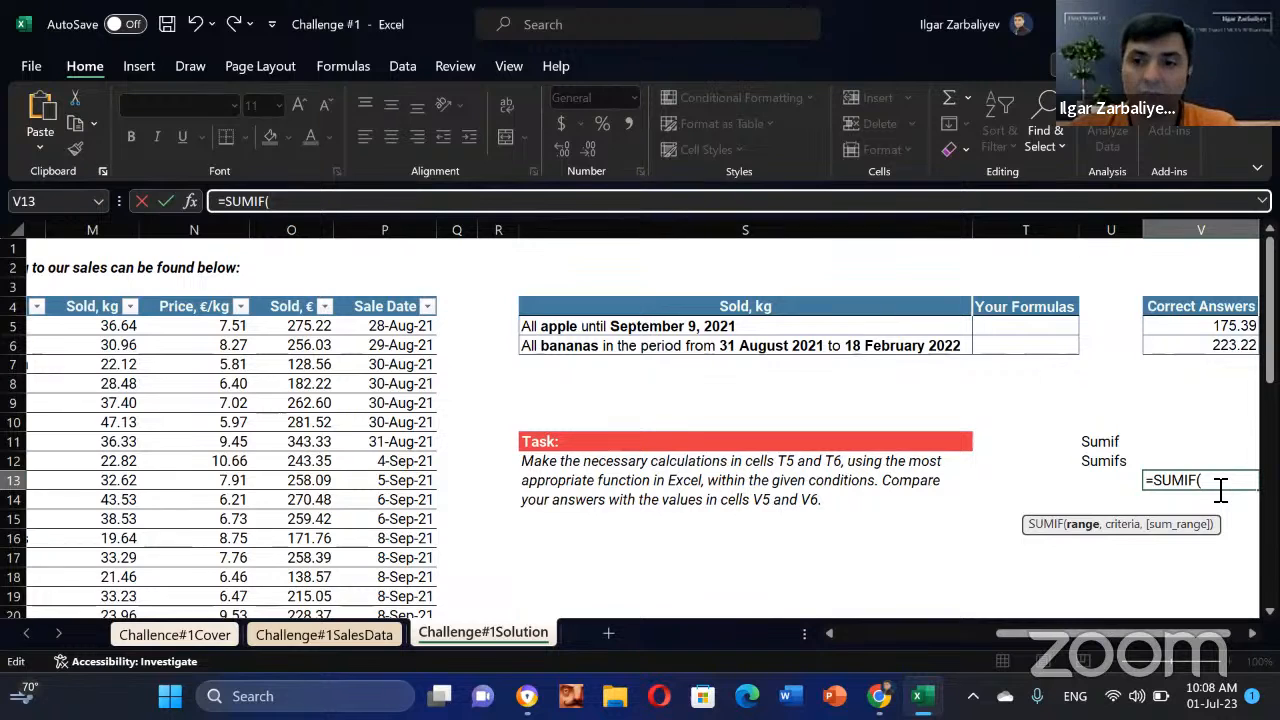
click(1038, 501)
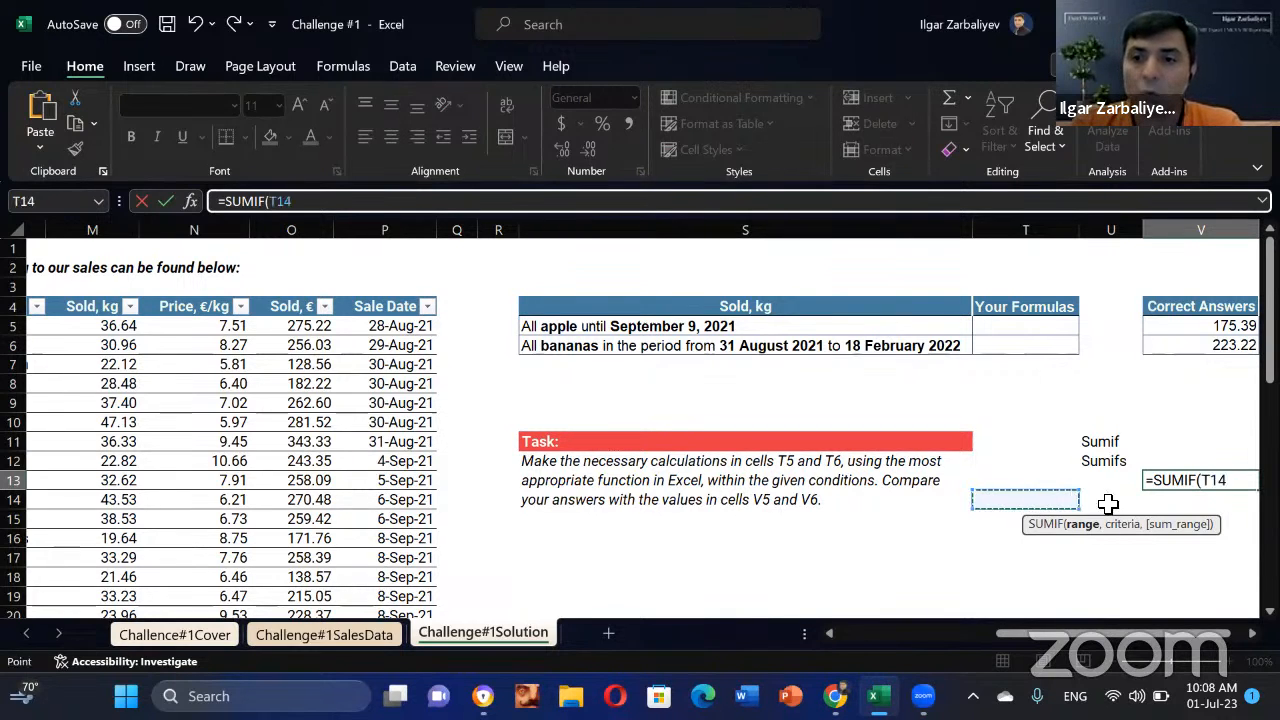
key(Escape)
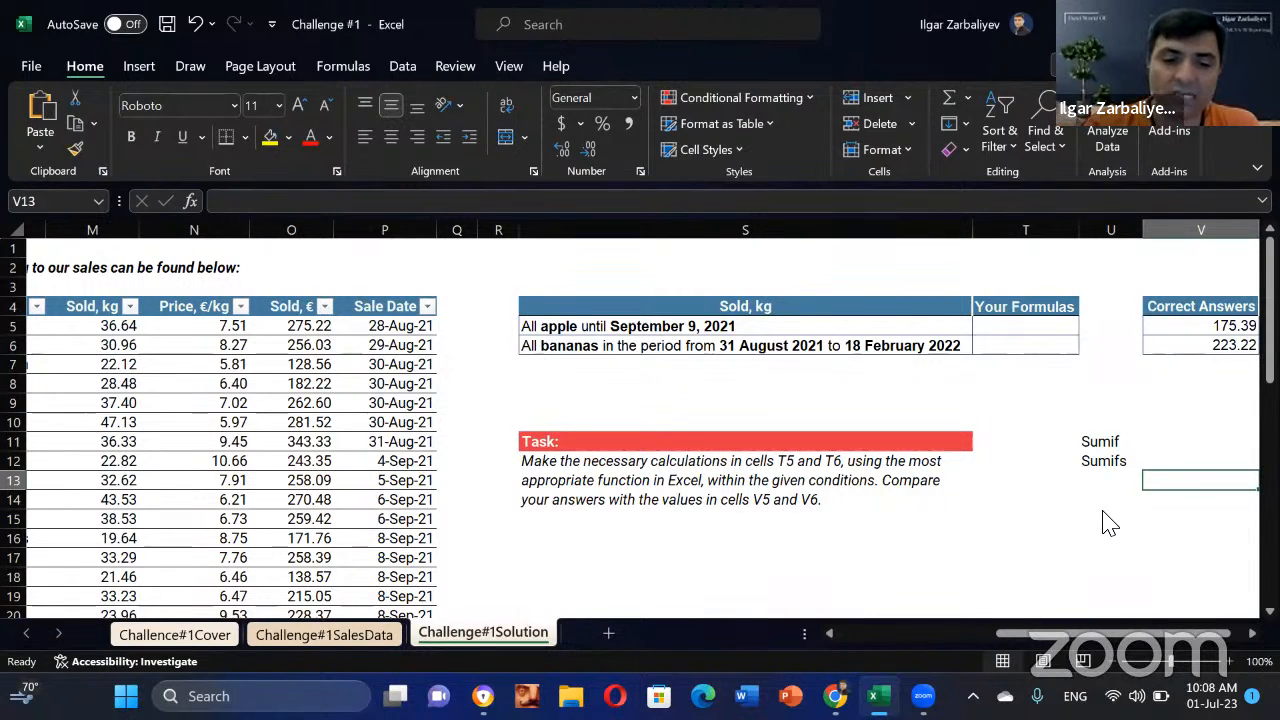
Step: Start a =SUMIFS( formula in cell U15 using the autocomplete suggestion
click(1104, 516)
text(=S)
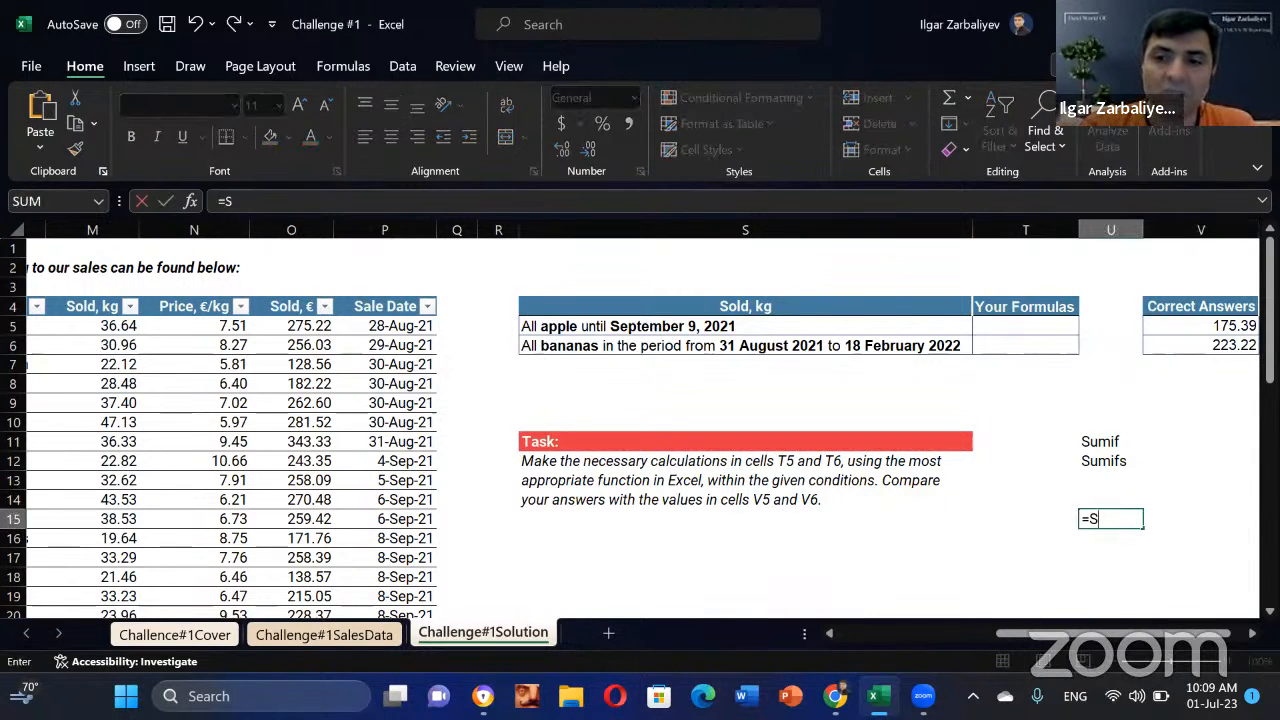
text(umifs)
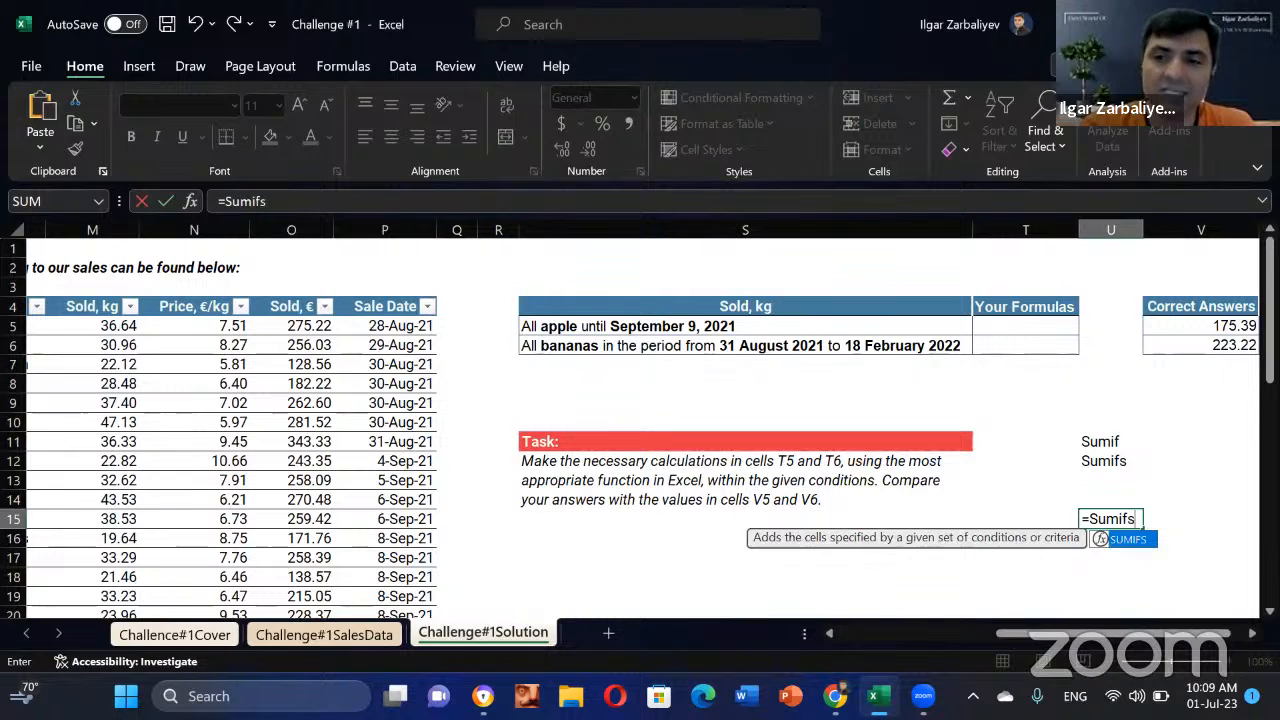
key(Tab)
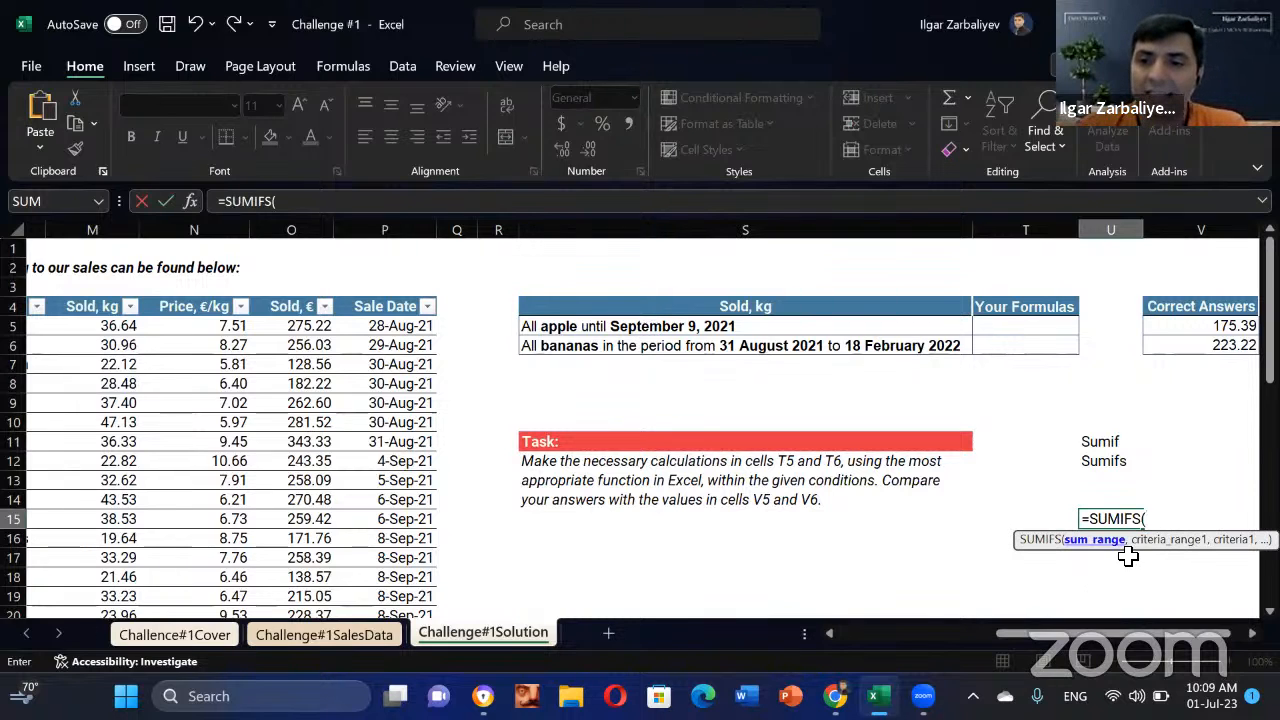
drag(1131, 555, 968, 572)
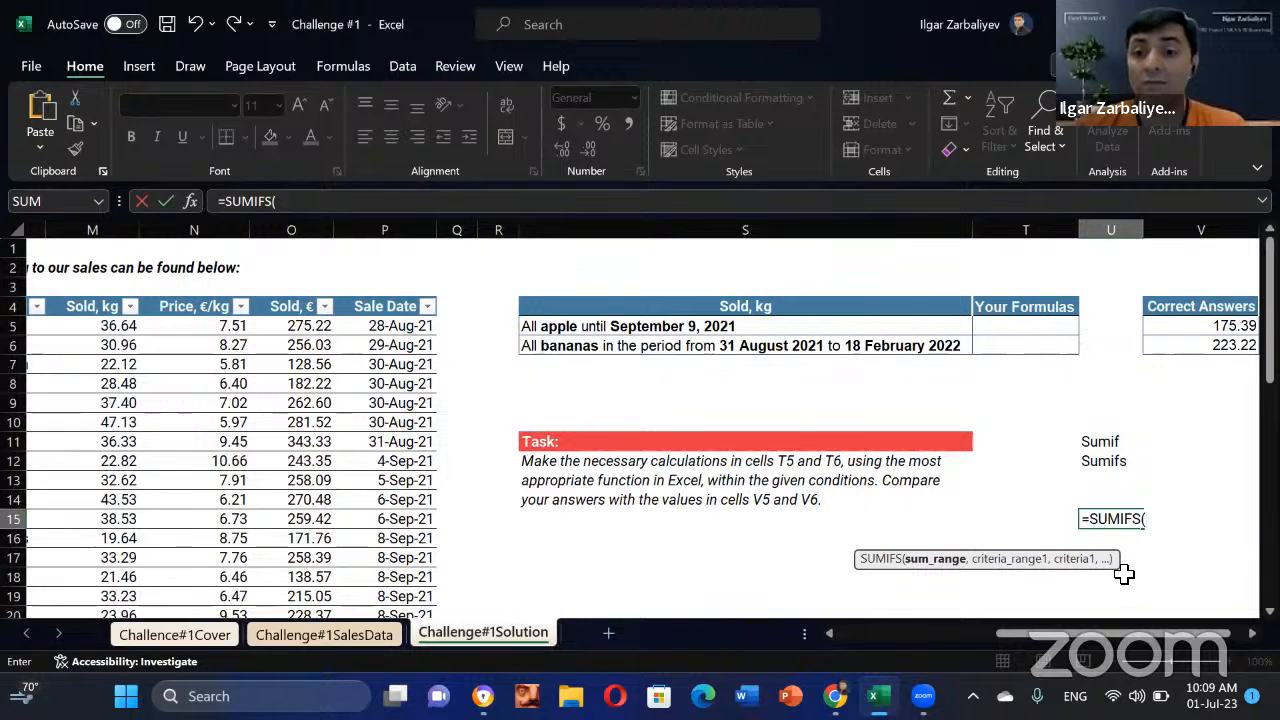
Step: Review the SUMIFS Function Arguments boxes for U15, then cancel the entry
click(190, 202)
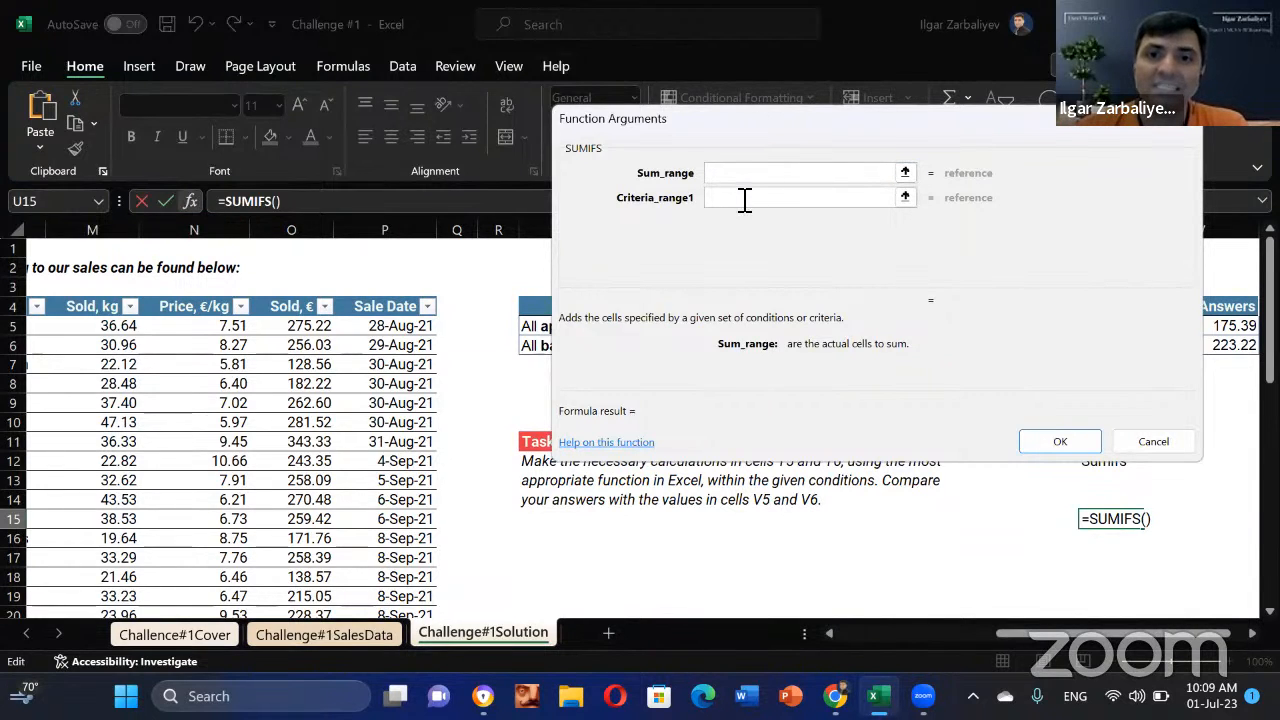
click(745, 199)
click(745, 224)
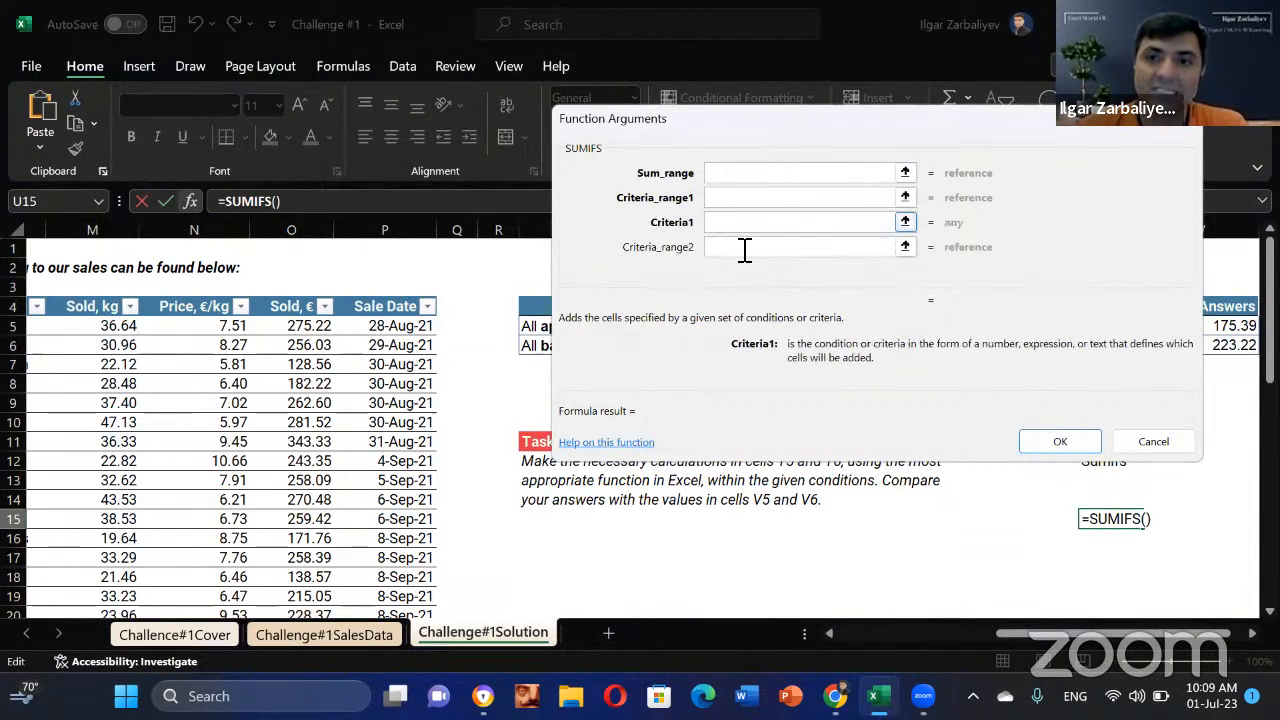
click(745, 249)
click(745, 249)
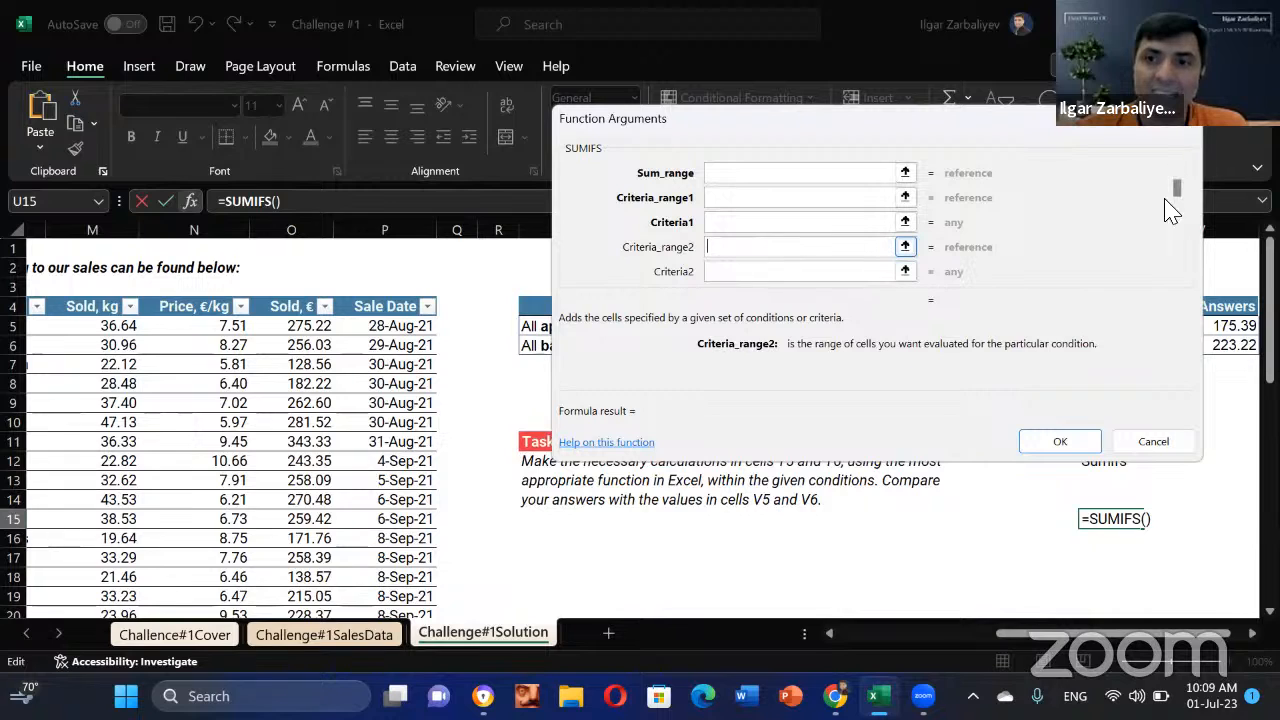
drag(1182, 198, 1188, 306)
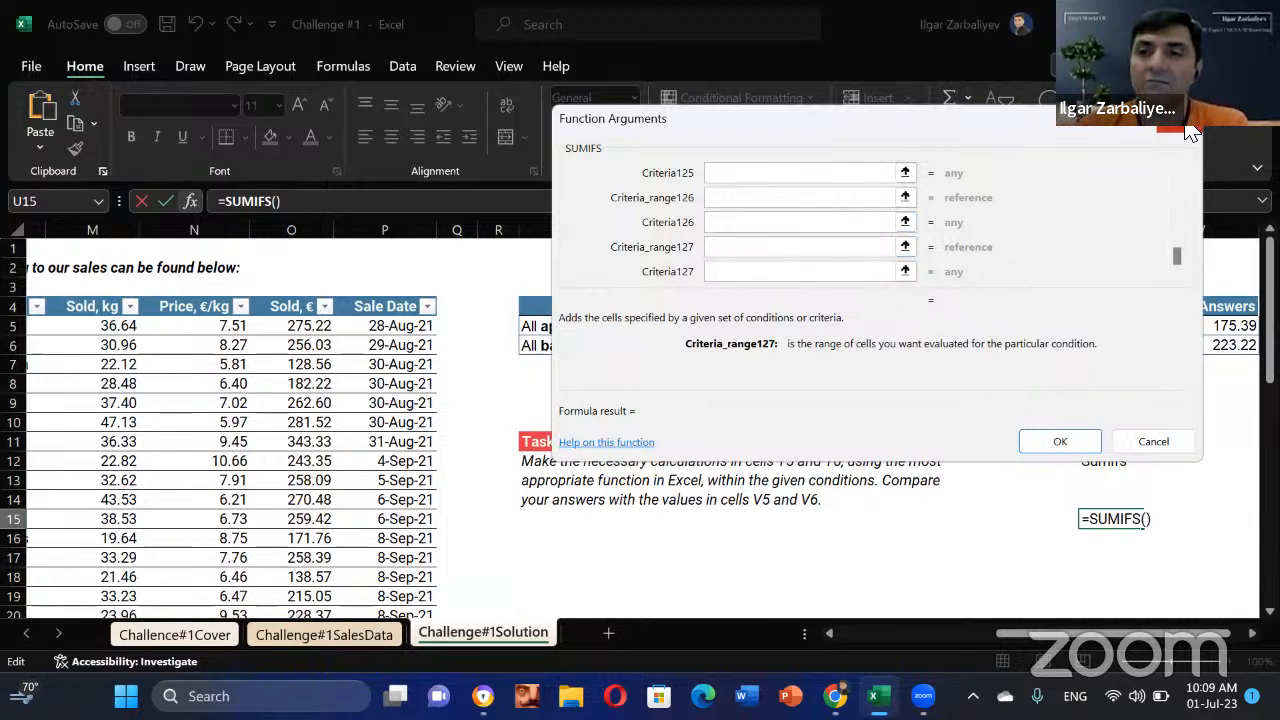
click(1153, 441)
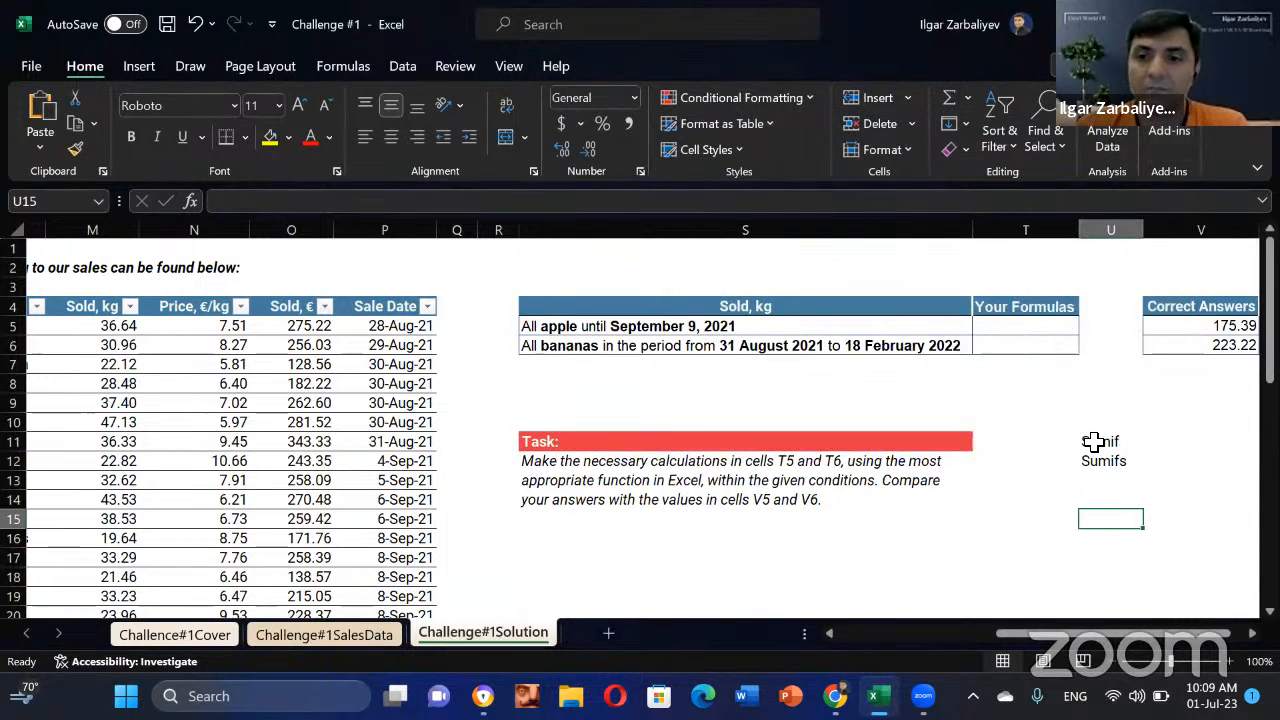
Step: Delete the Sumif and Sumifs notes in U11:U12 and select cell T5
drag(1100, 441, 1118, 482)
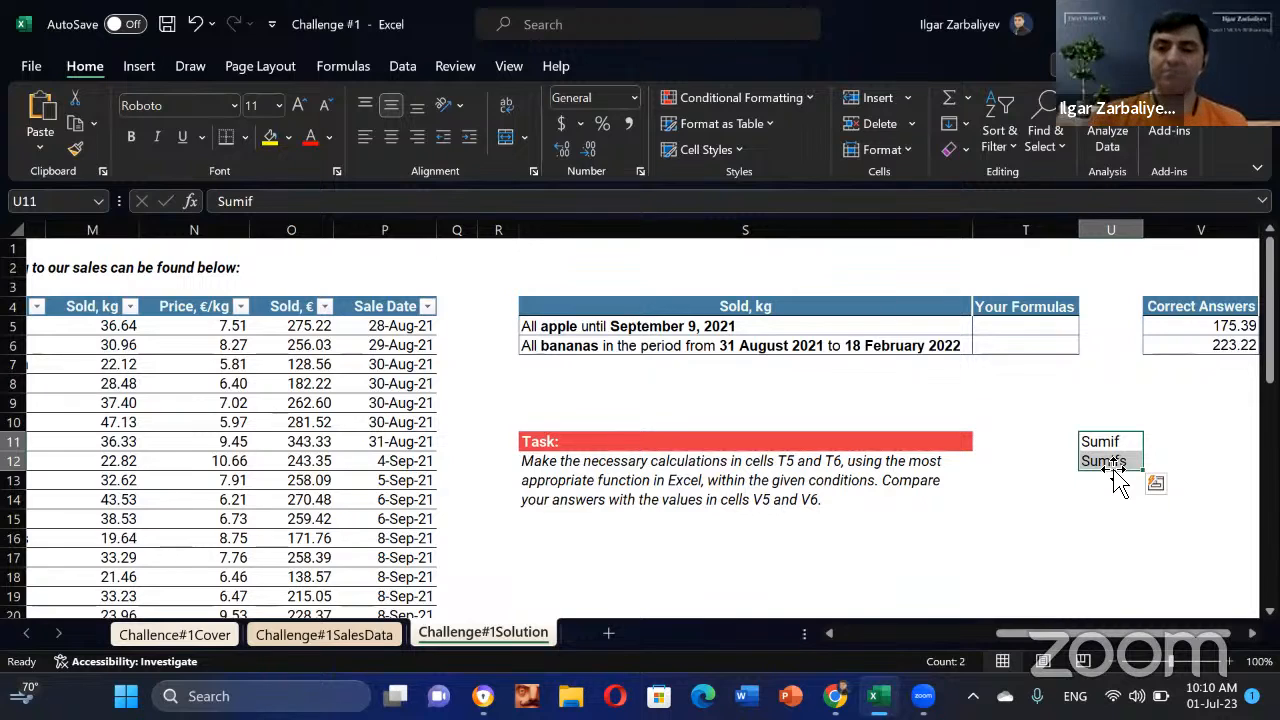
key(Delete)
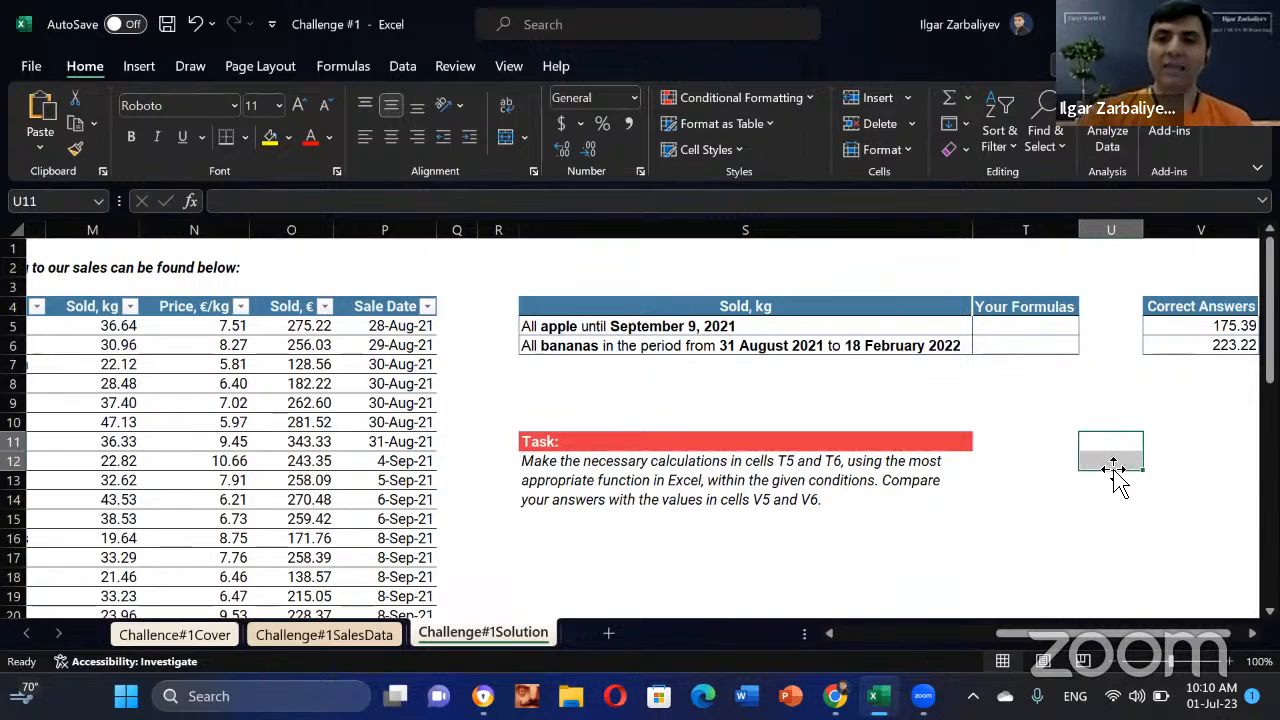
click(1044, 326)
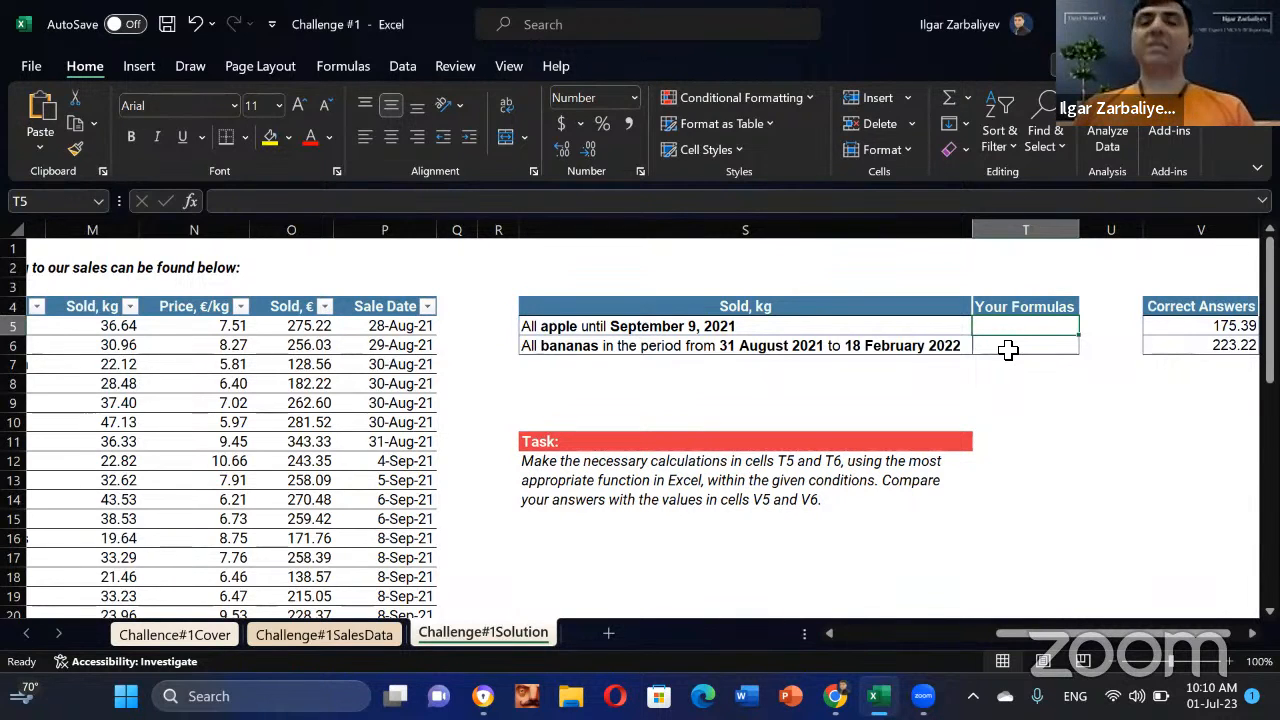
Step: Start a SUMIFS formula in T5 that sums M5:M49, the Sold, kg column
text(=)
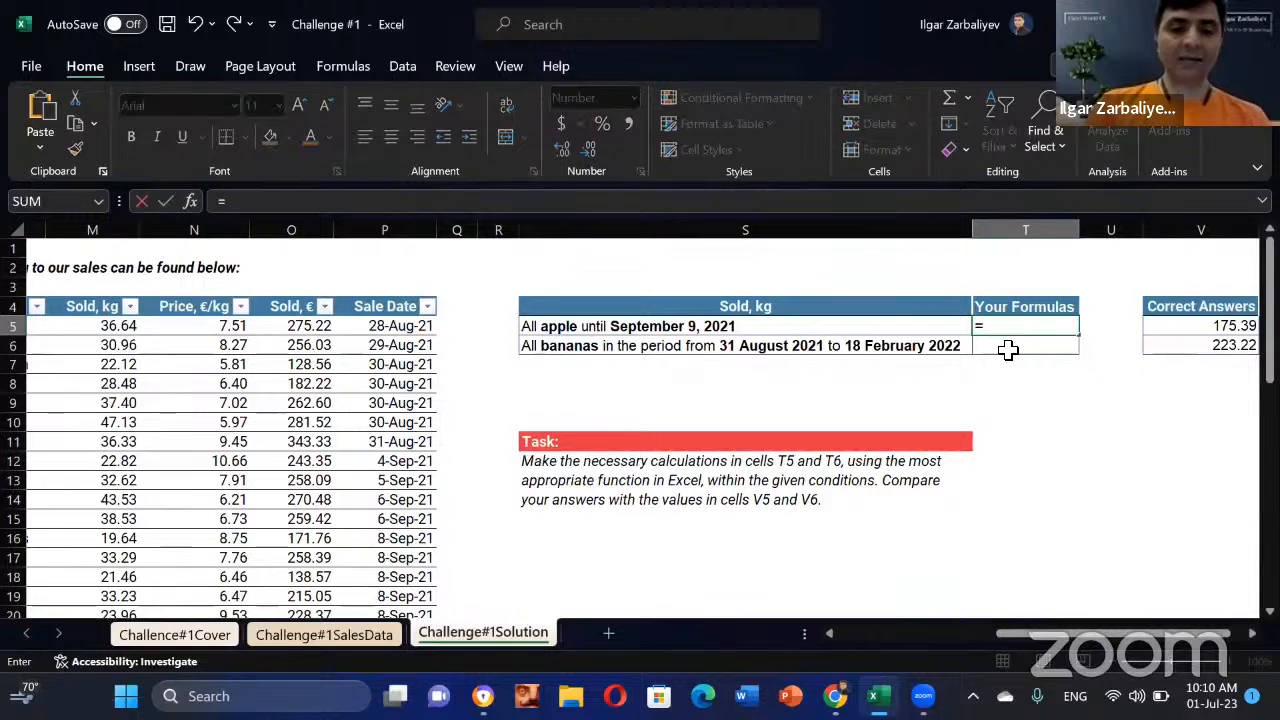
text(Sumifs)
key(Tab)
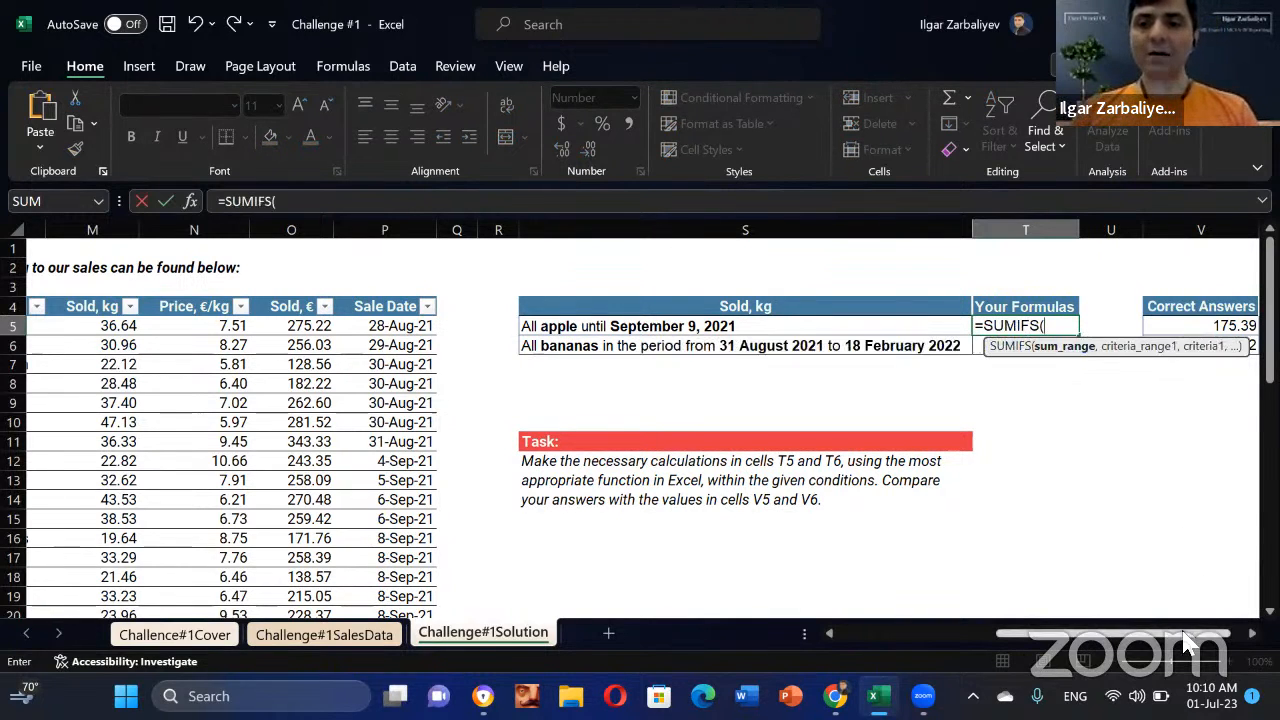
drag(1190, 636, 1166, 648)
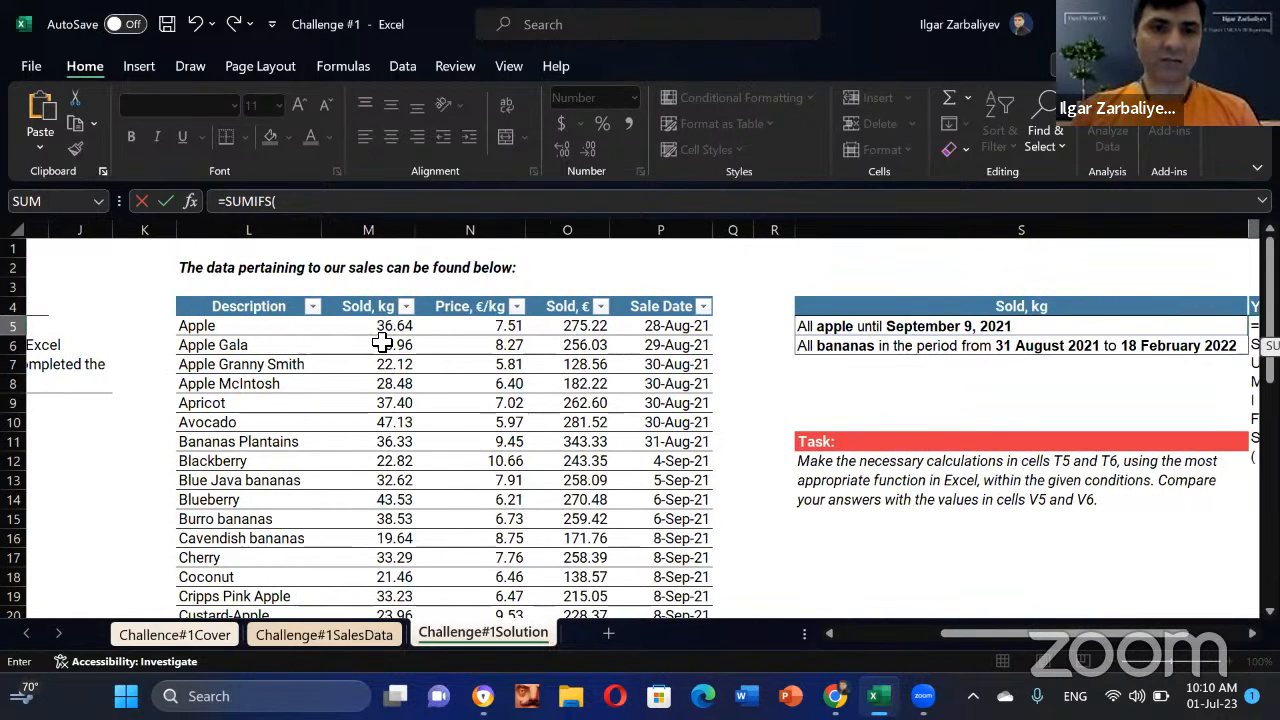
drag(388, 330, 398, 445)
key(End)
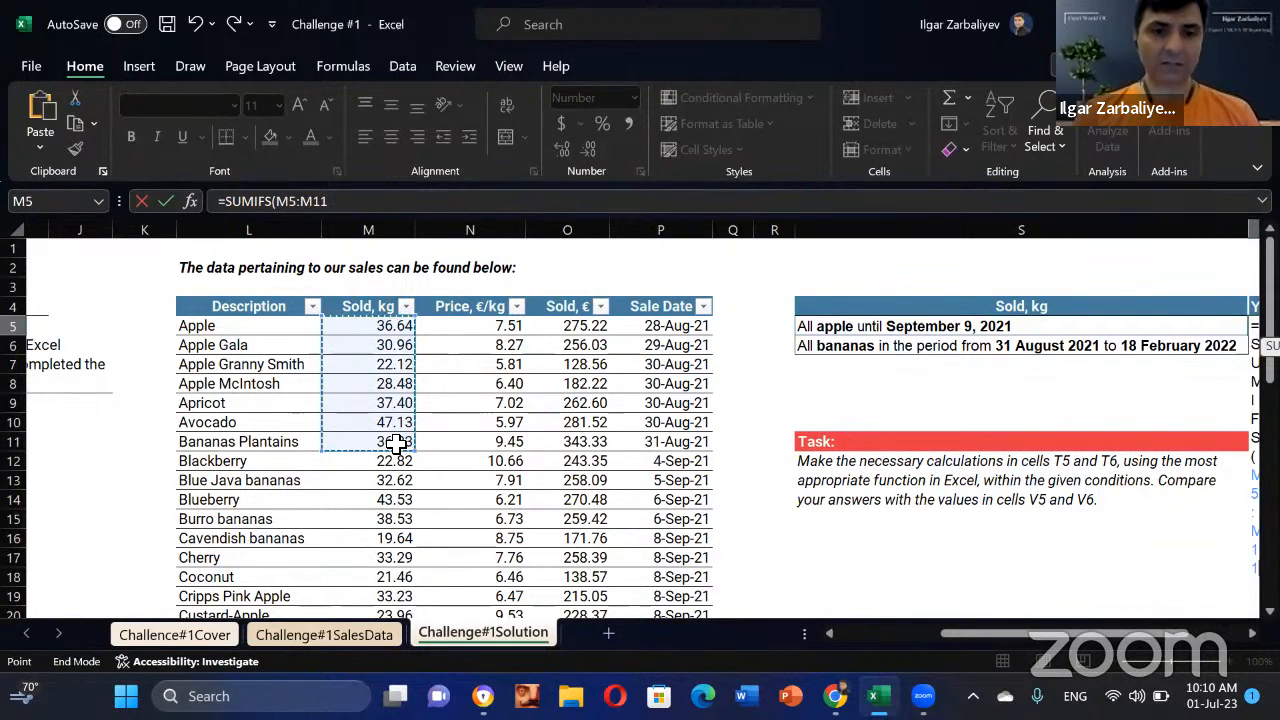
key(shift+Down)
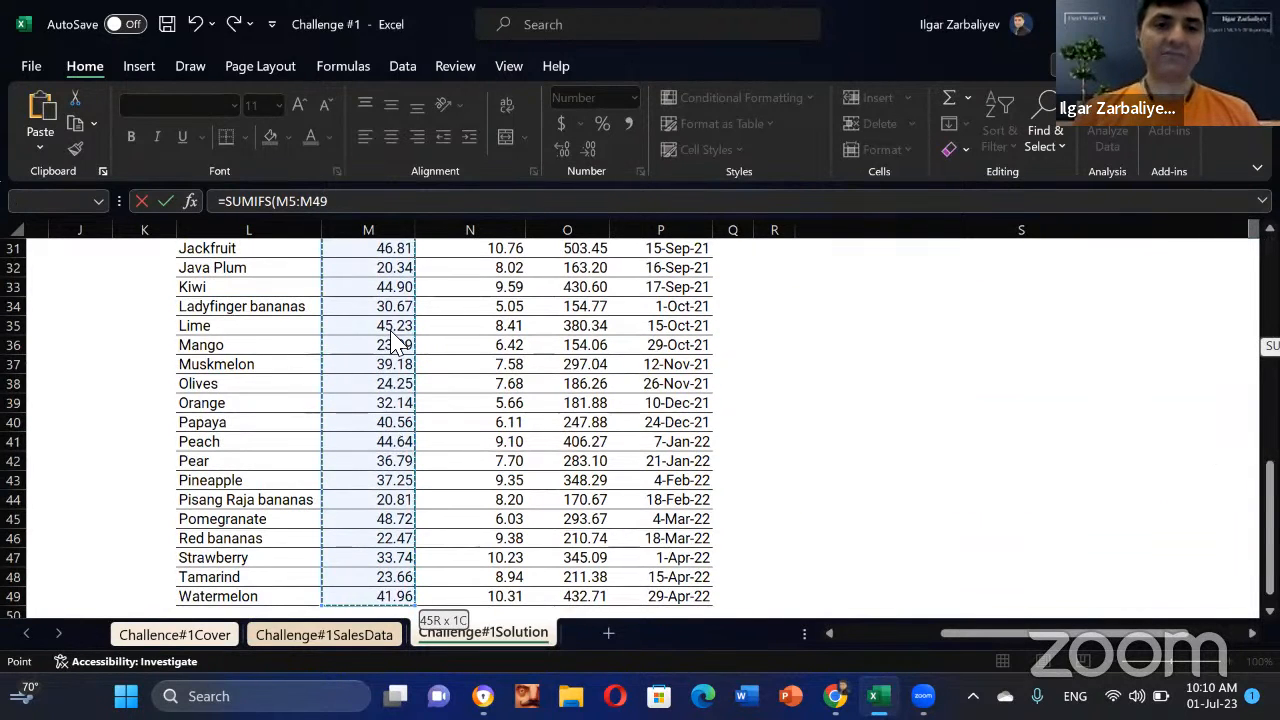
click(393, 204)
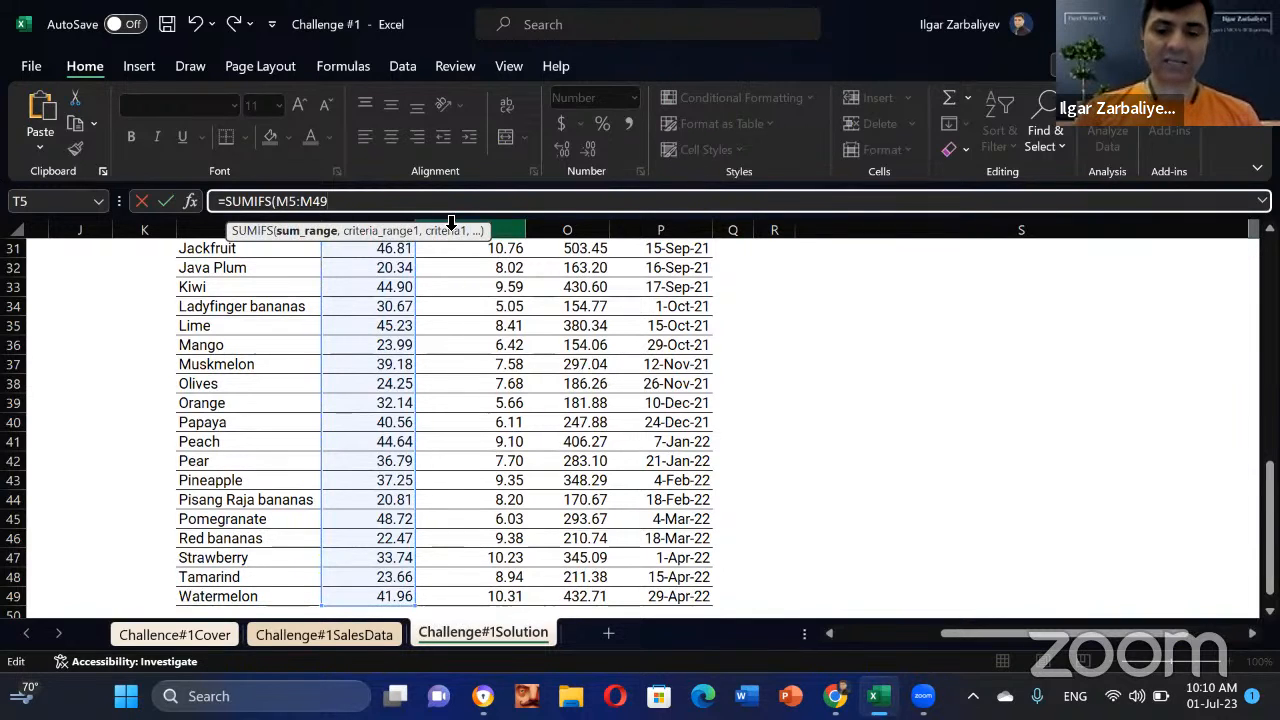
text(,)
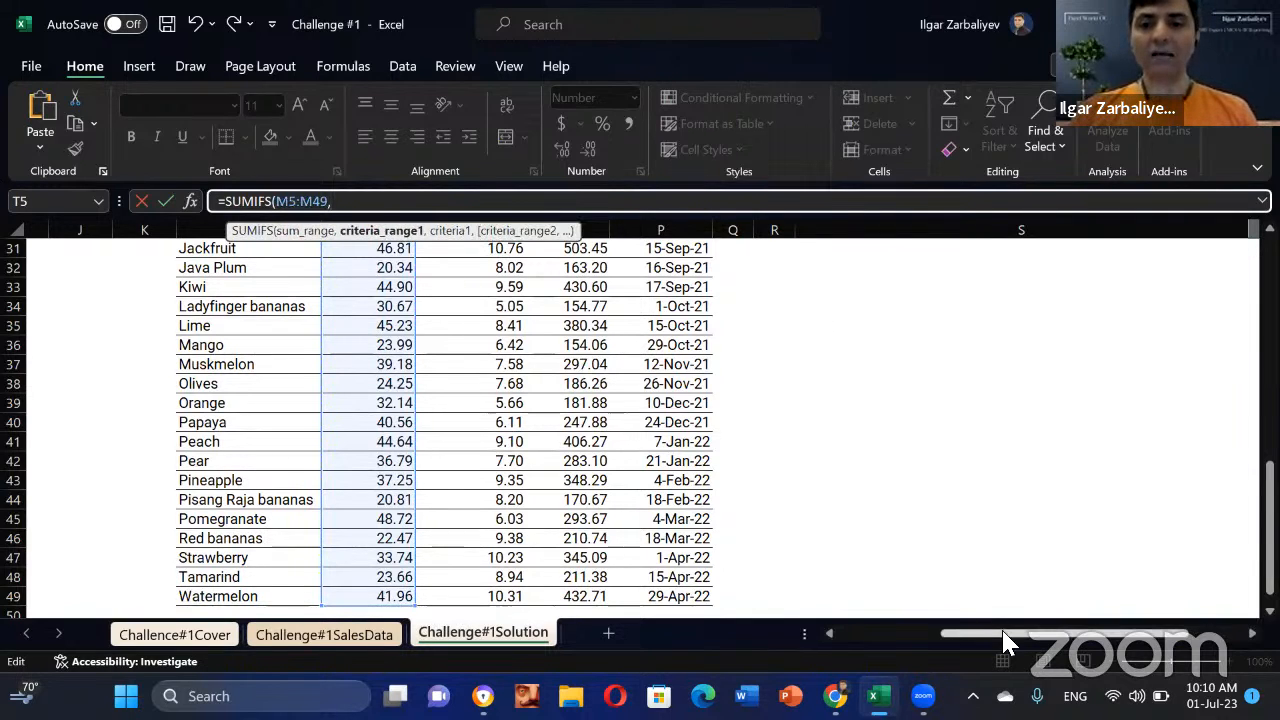
drag(1130, 650, 1165, 645)
scroll(1192, 465, up, 10)
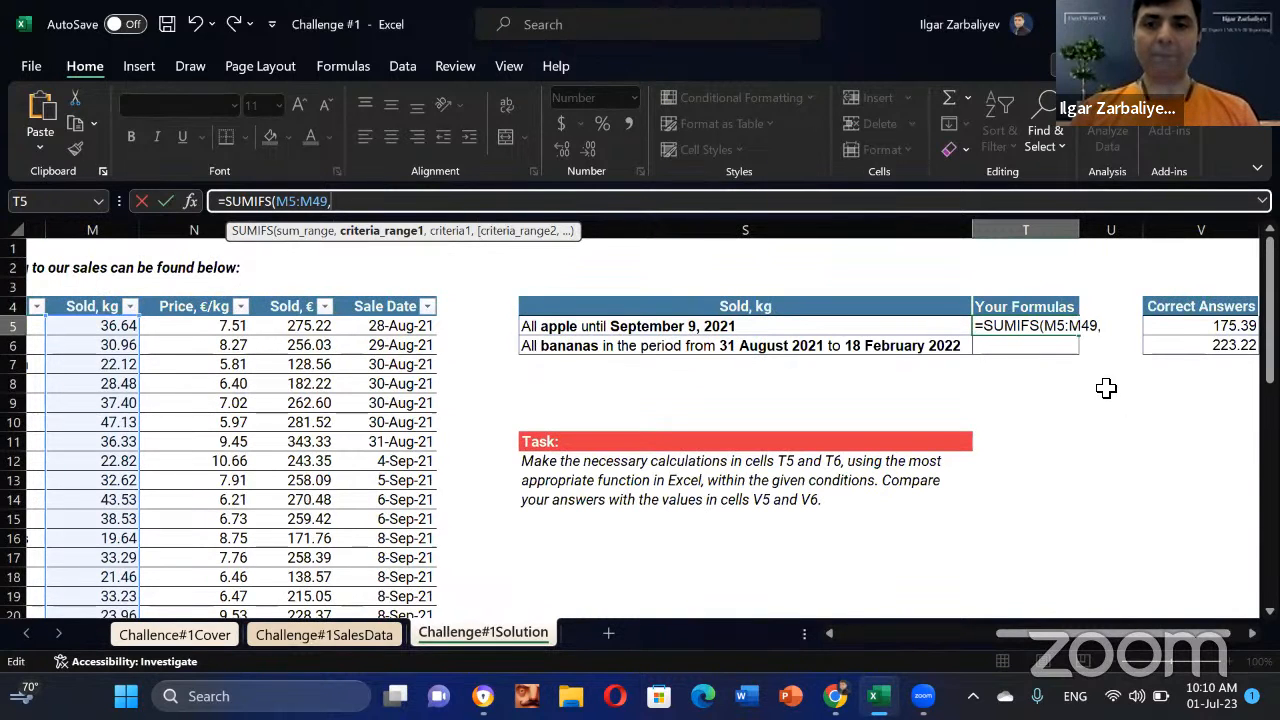
Step: Add L5:L49, the Description column, as the first criteria range in T5's SUMIFS
click(1117, 328)
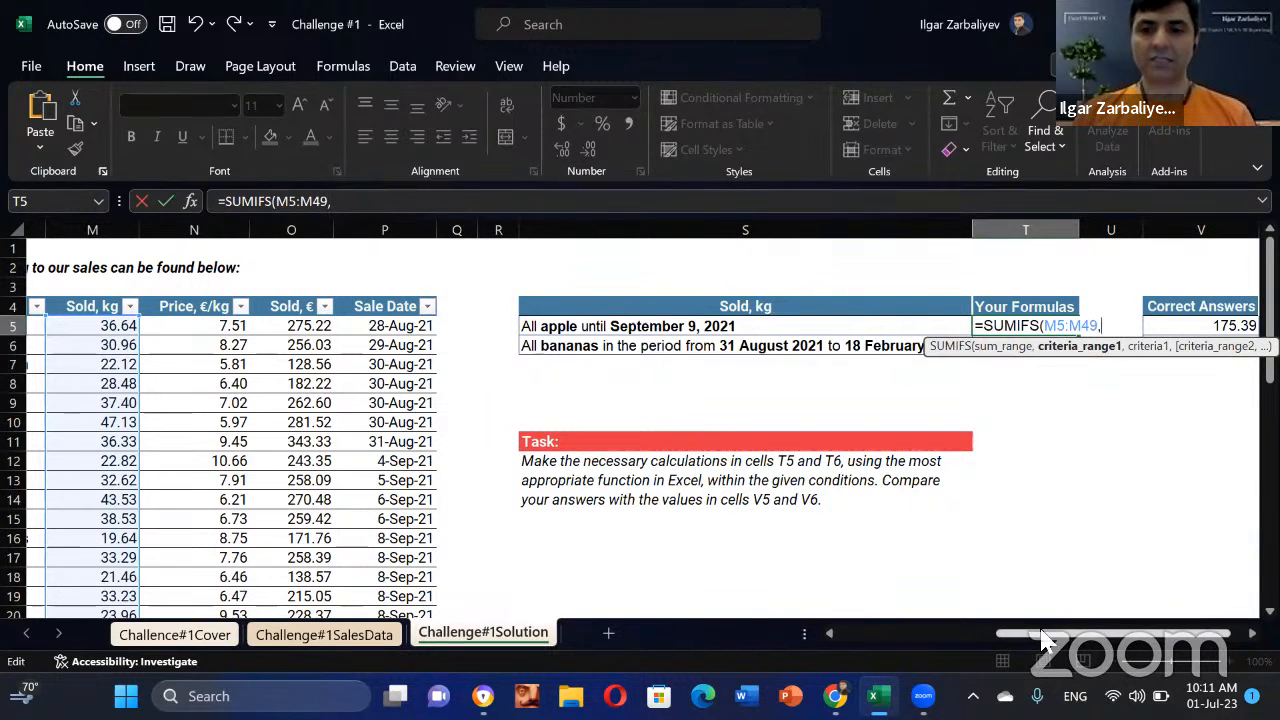
click(836, 635)
drag(729, 326, 696, 463)
scroll(722, 465, down, 10)
key(shift+Up)
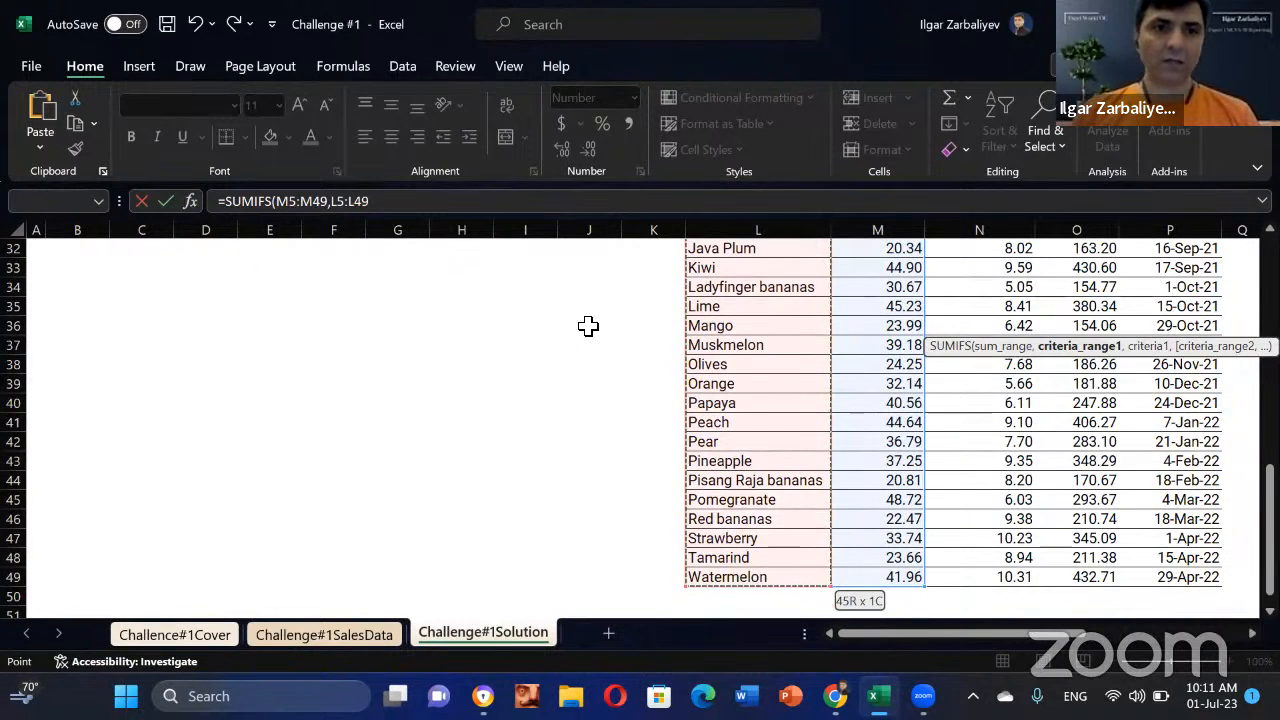
scroll(706, 320, up, 5)
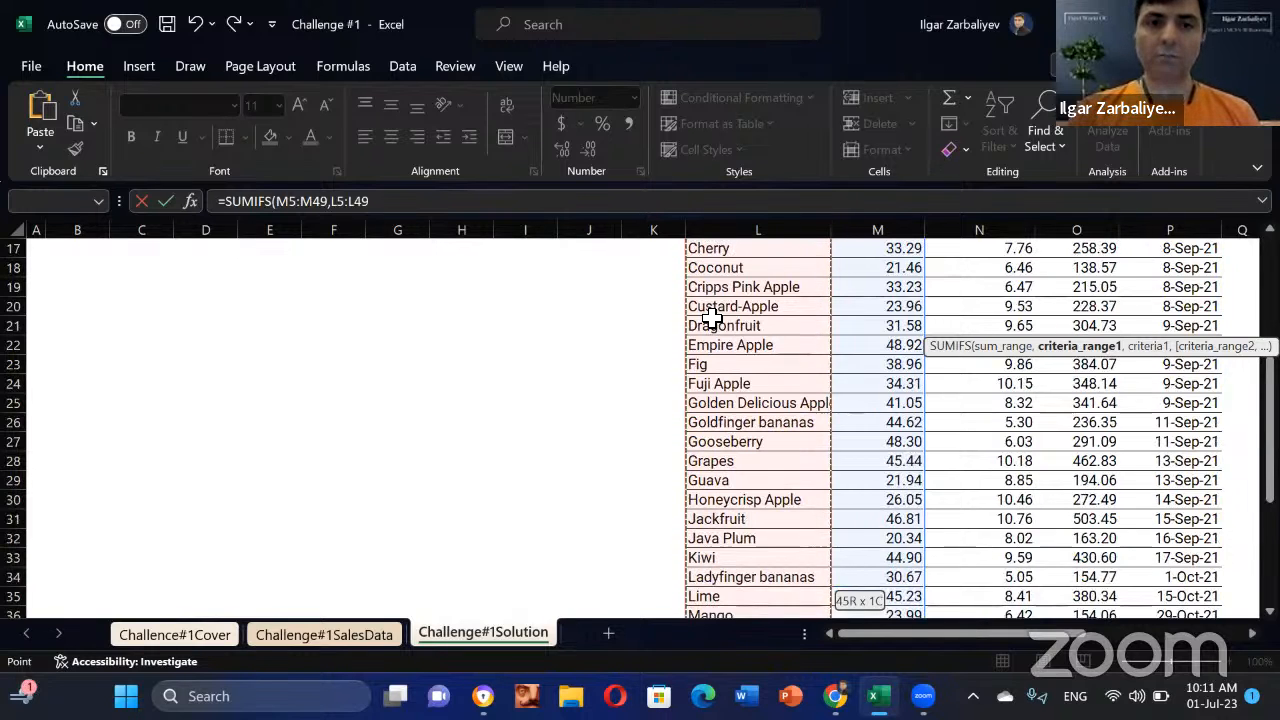
key(ctrl+BackSpace)
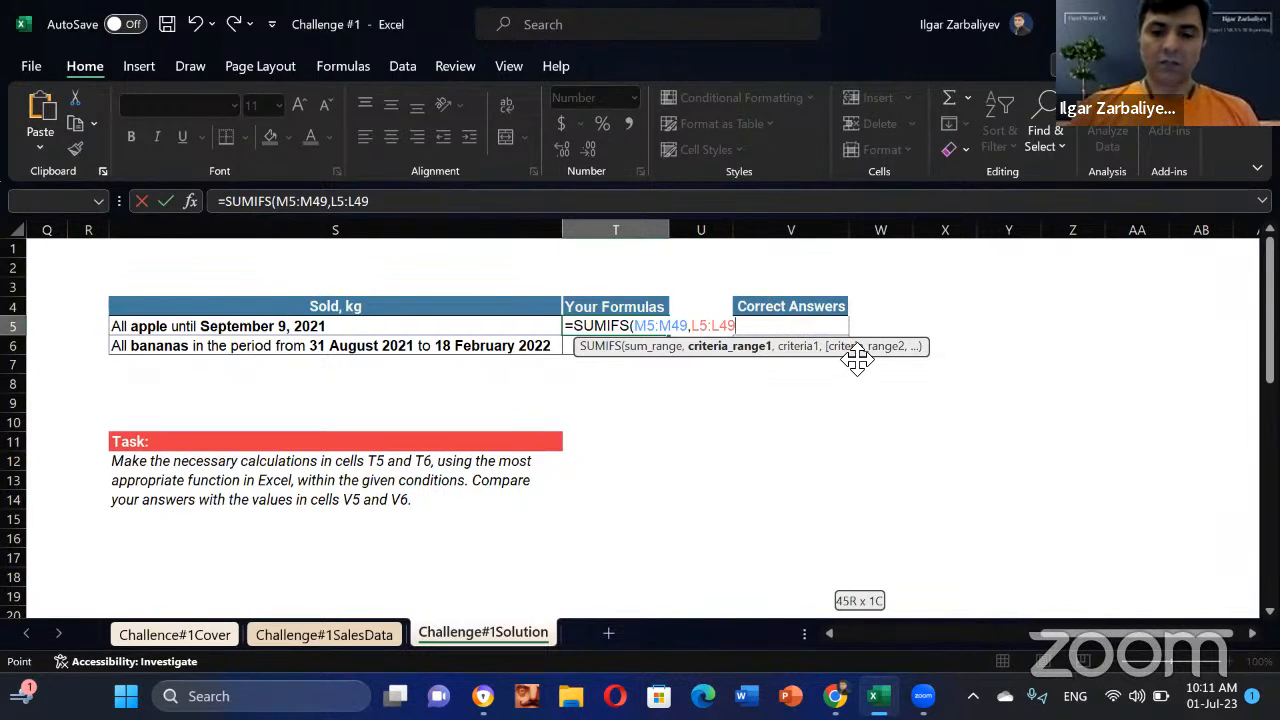
text(,)
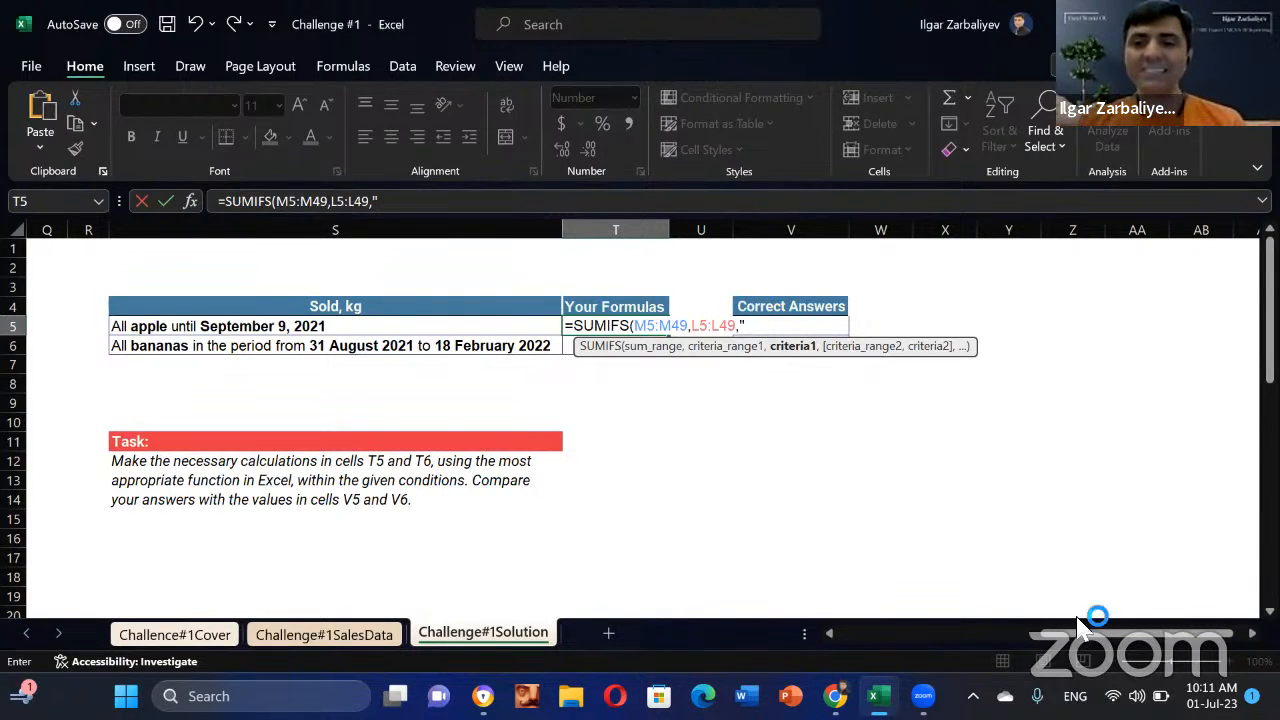
Step: Enter "*apple*" as the first criterion of T5's SUMIFS formula
click(907, 633)
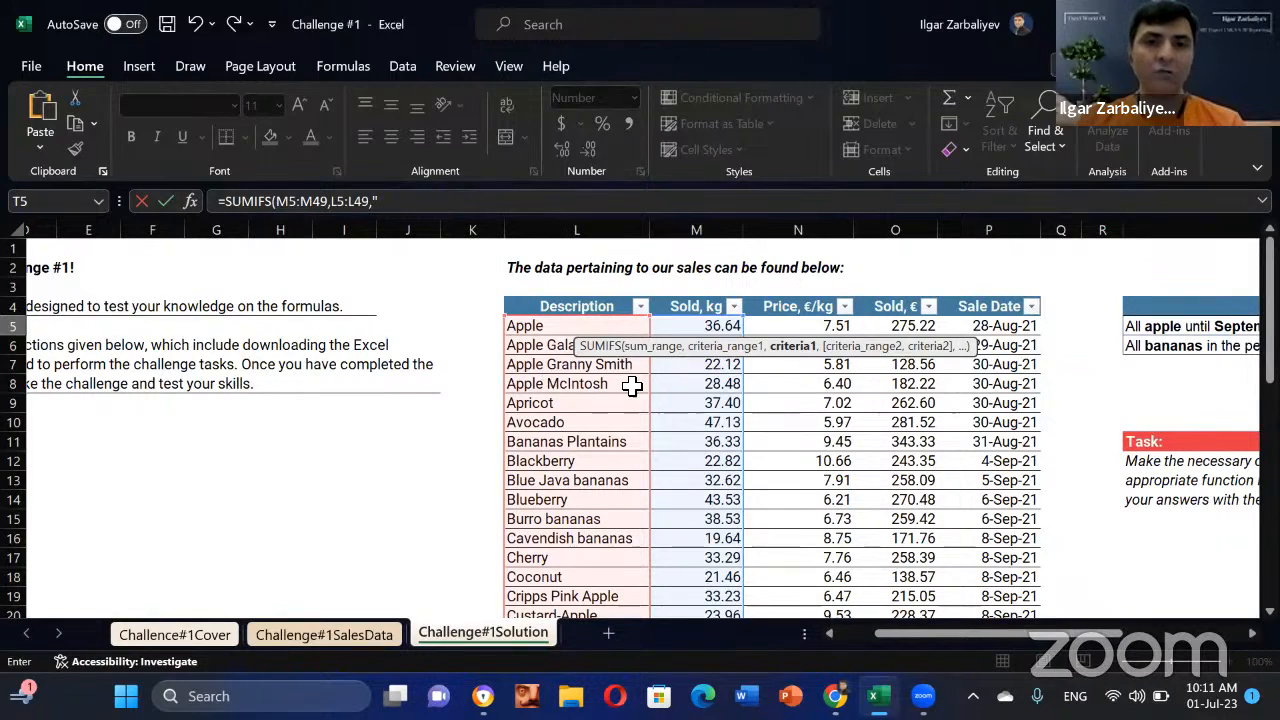
scroll(602, 514, down, 4)
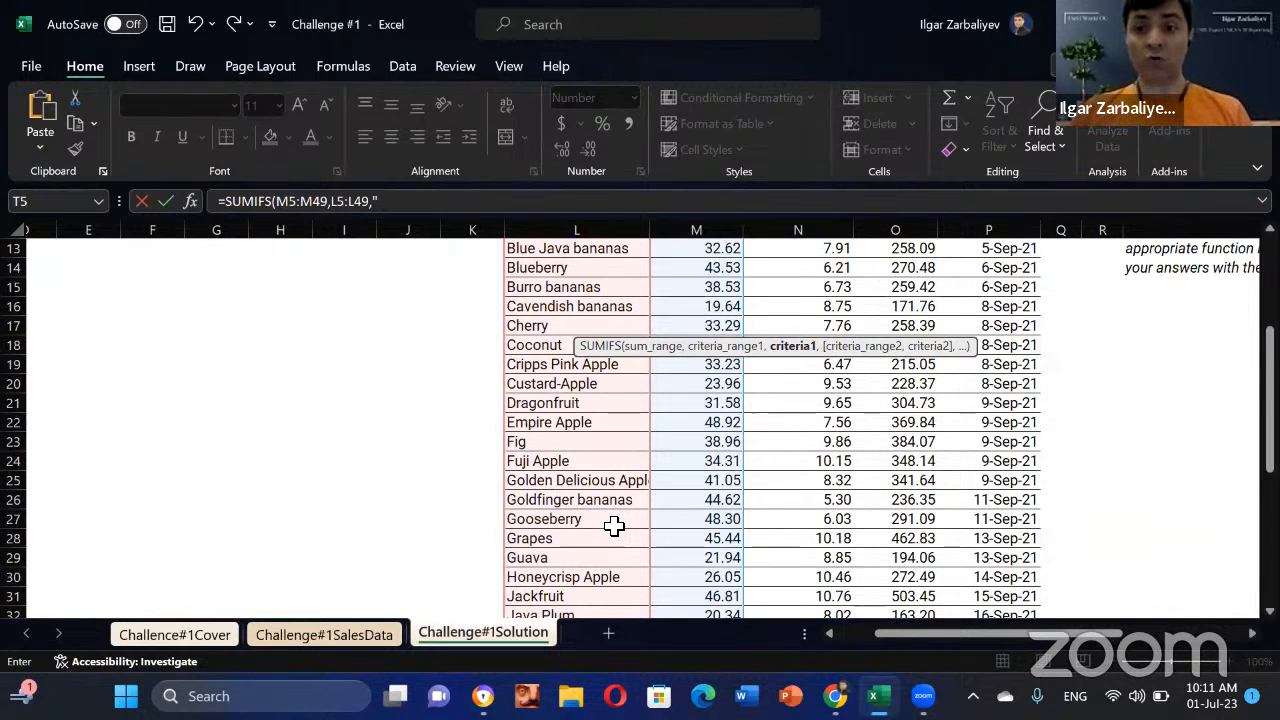
scroll(1016, 433, up, 4)
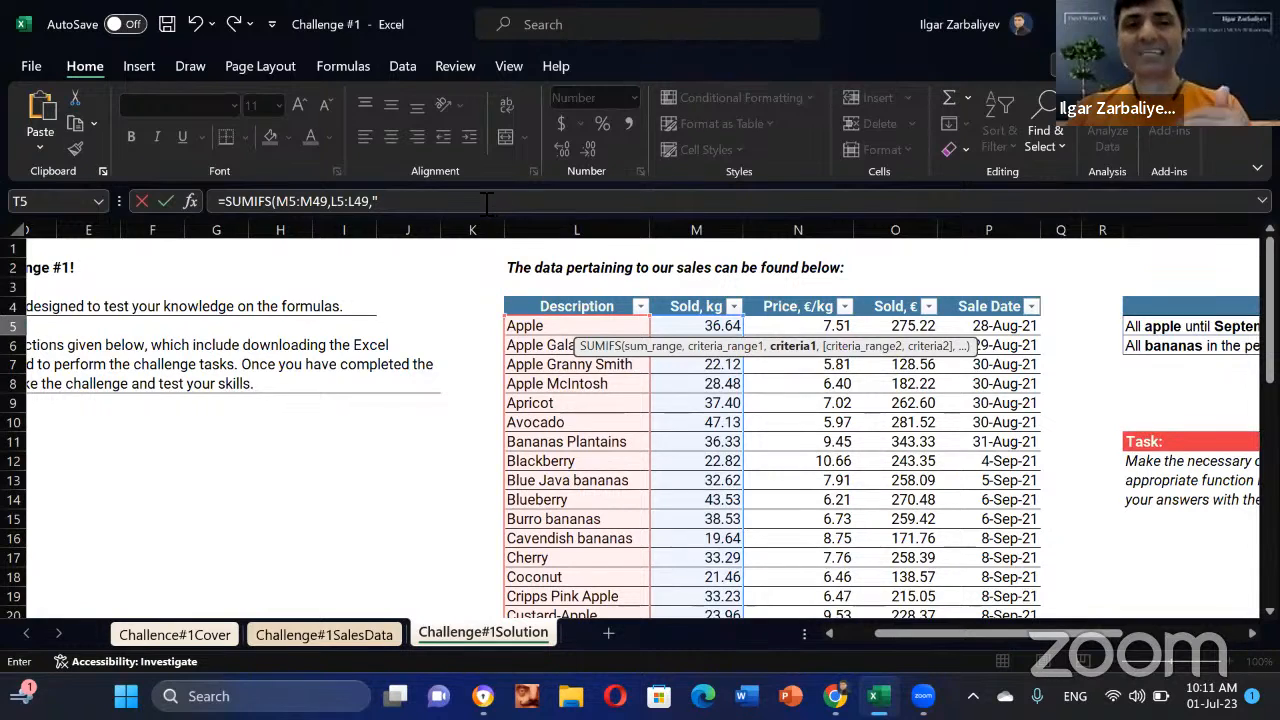
click(455, 201)
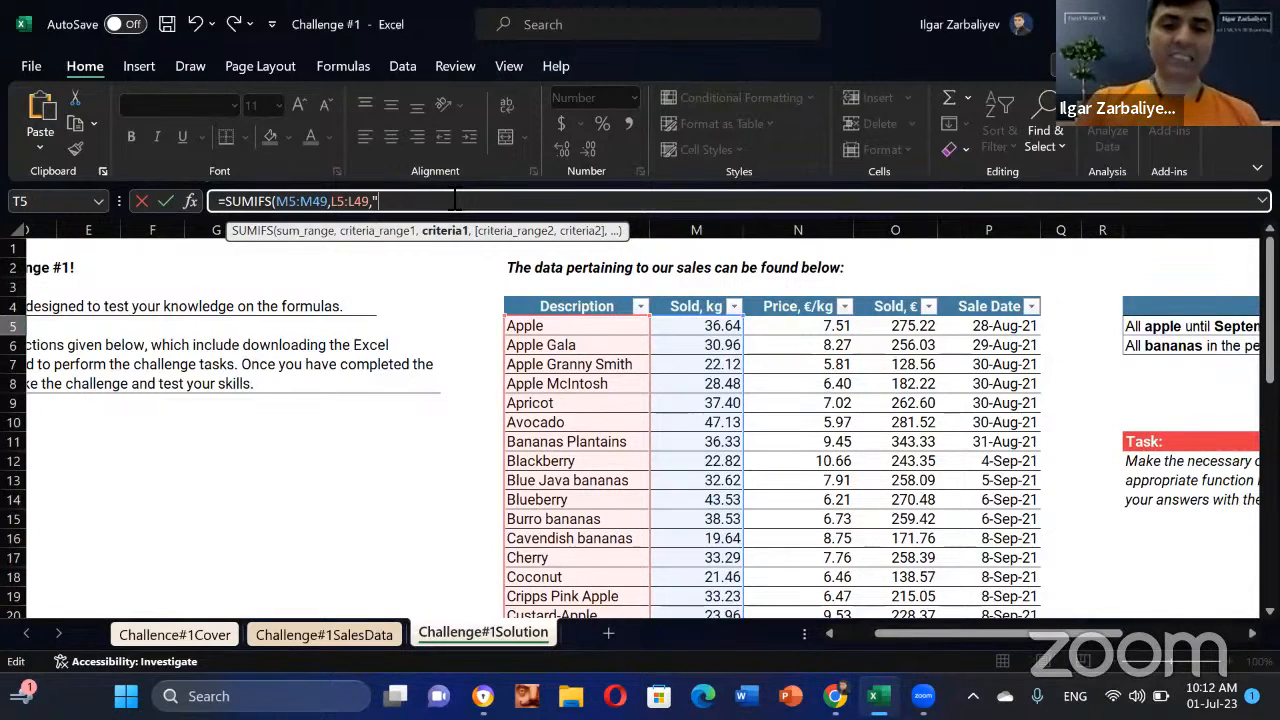
text(*)
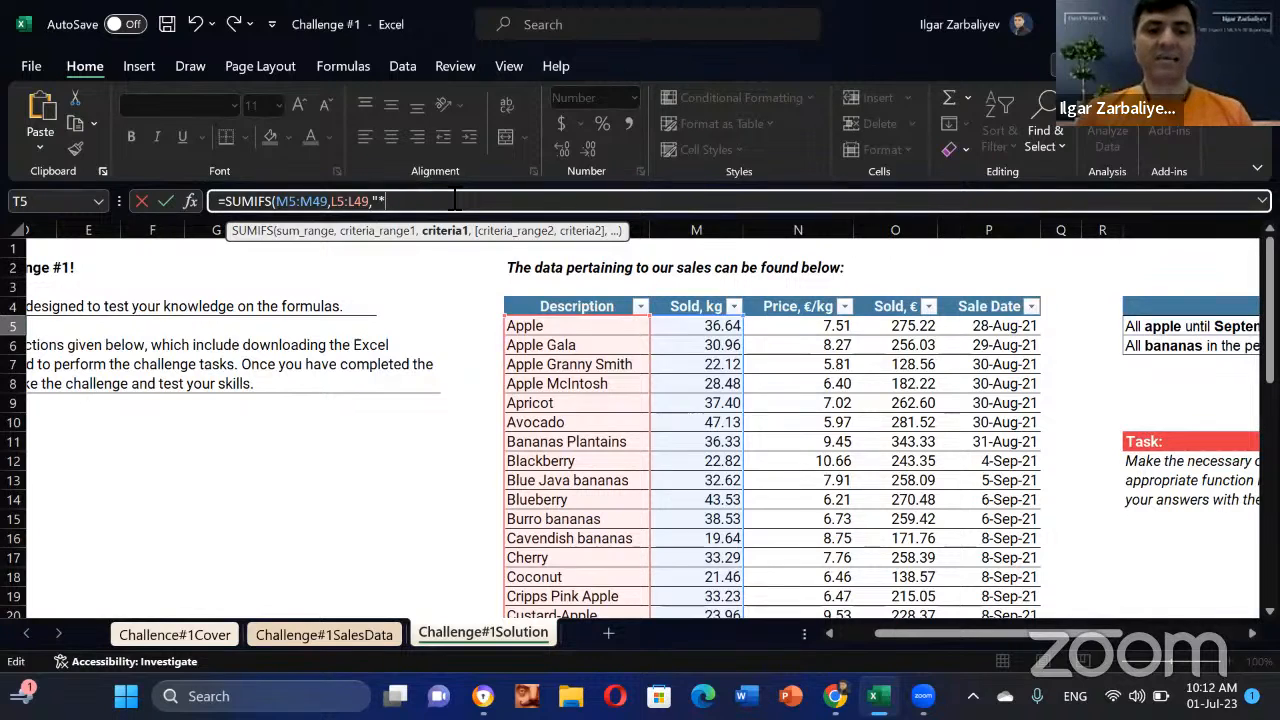
text(apple)
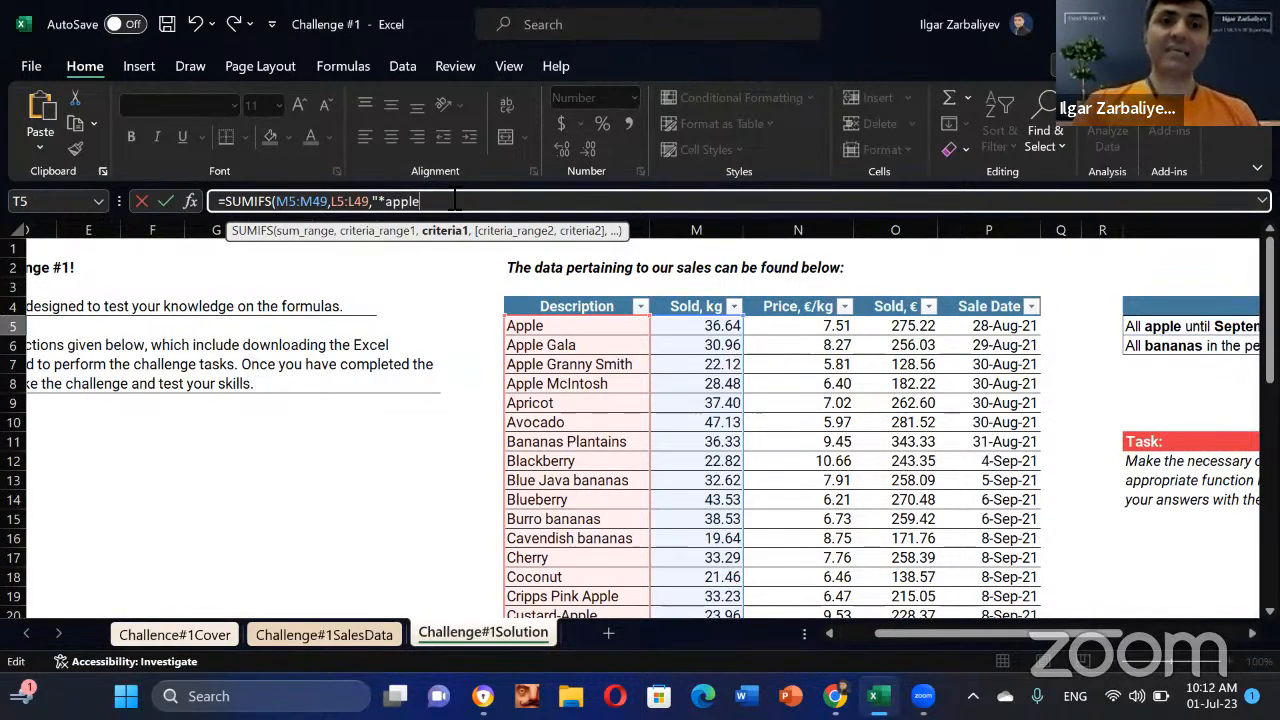
text(*)
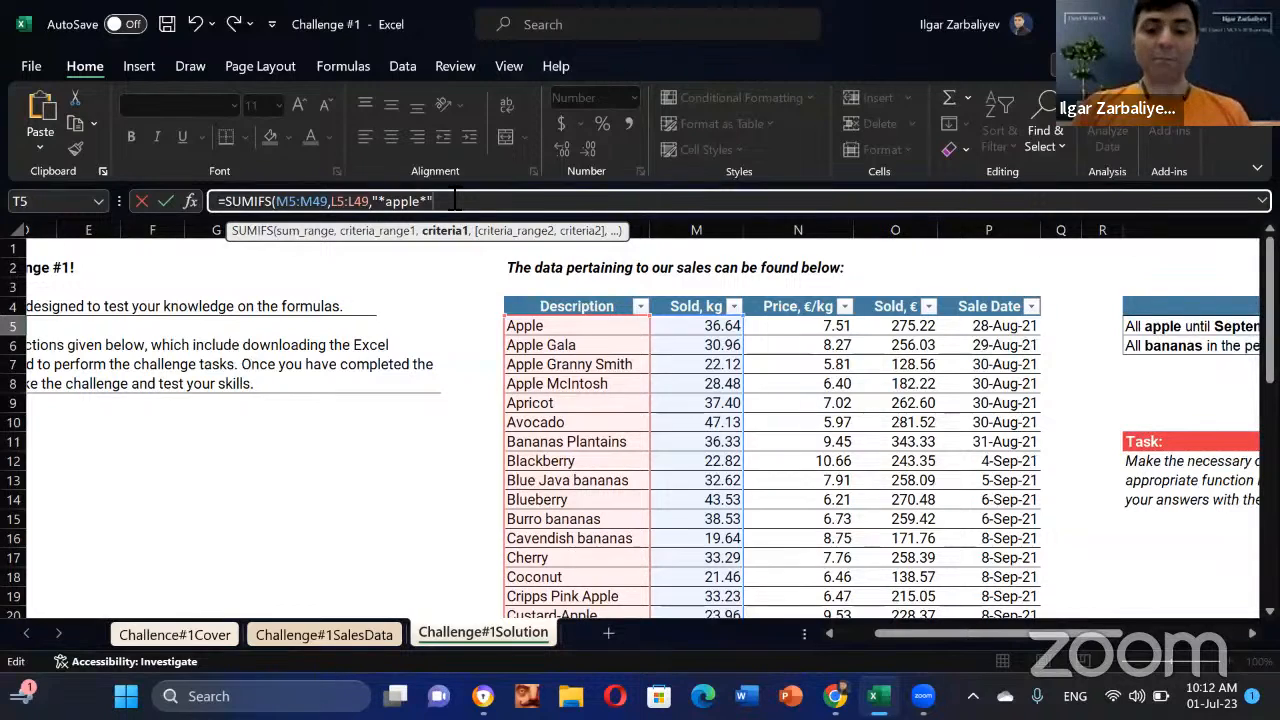
text(,)
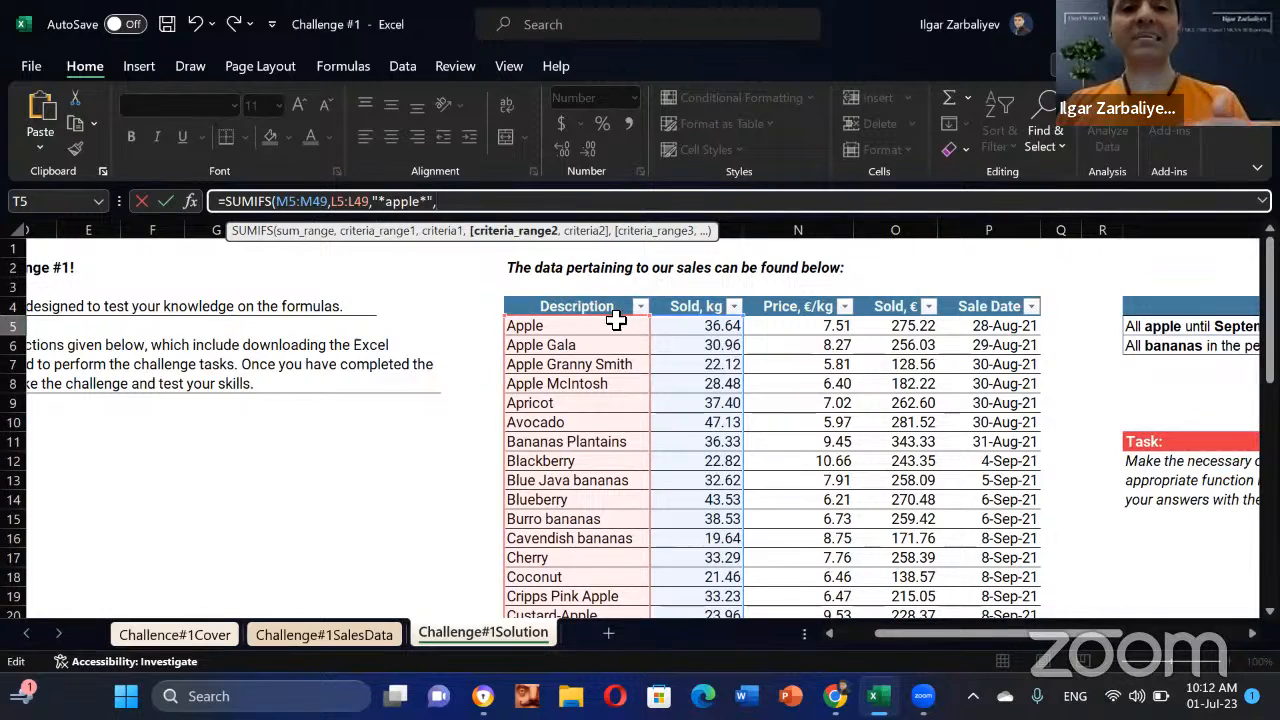
Step: Add L5:L49 as a second criteria range with "<>pineapple" to exclude pineapple
drag(868, 633, 838, 634)
drag(745, 326, 760, 578)
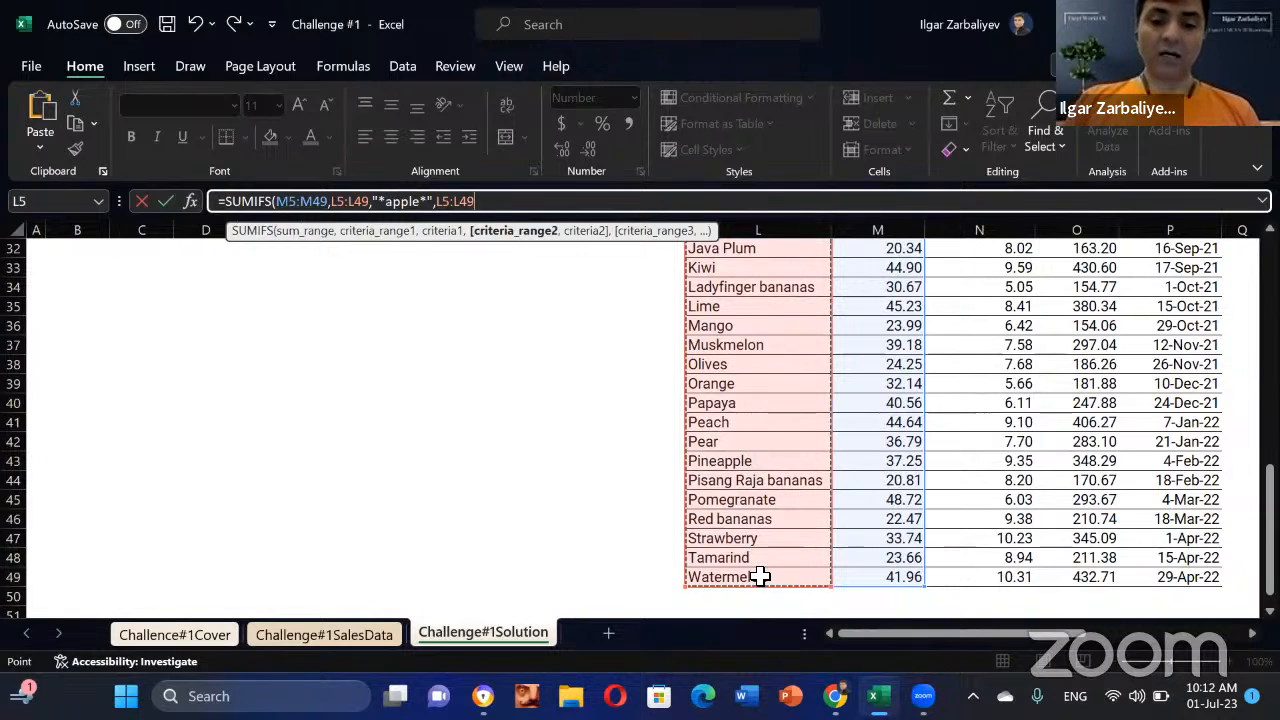
text(,)
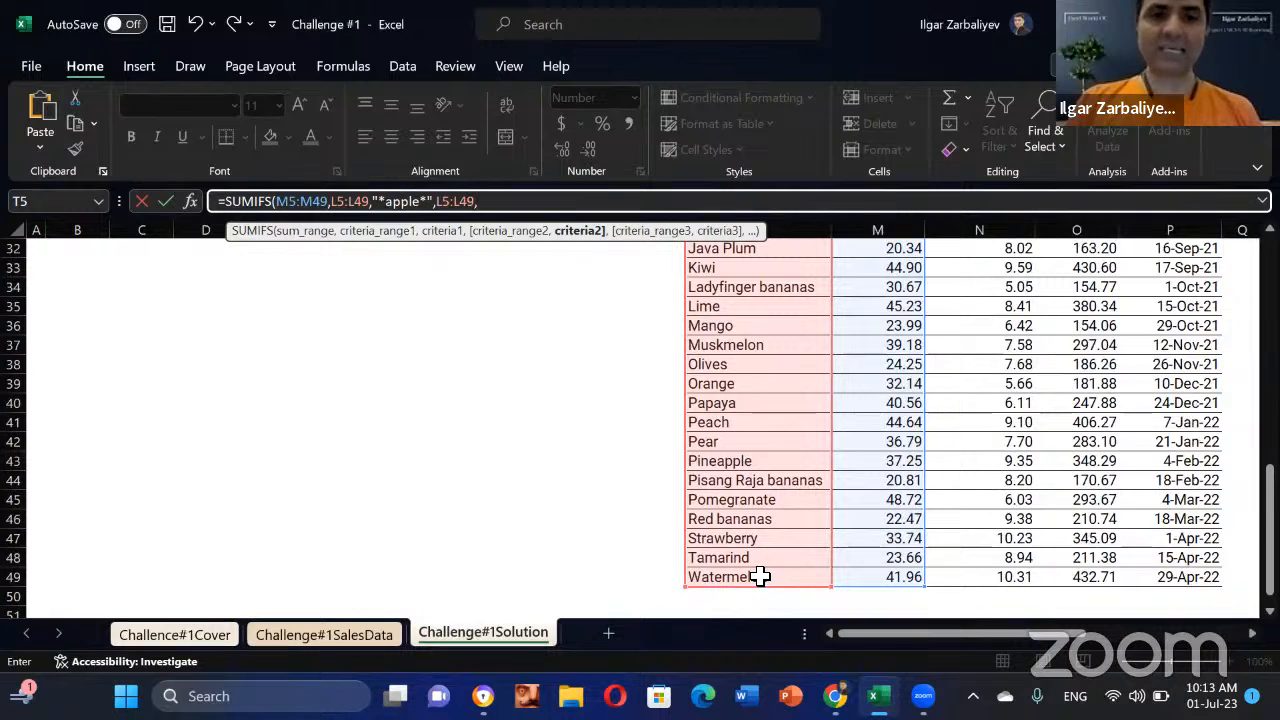
text(")
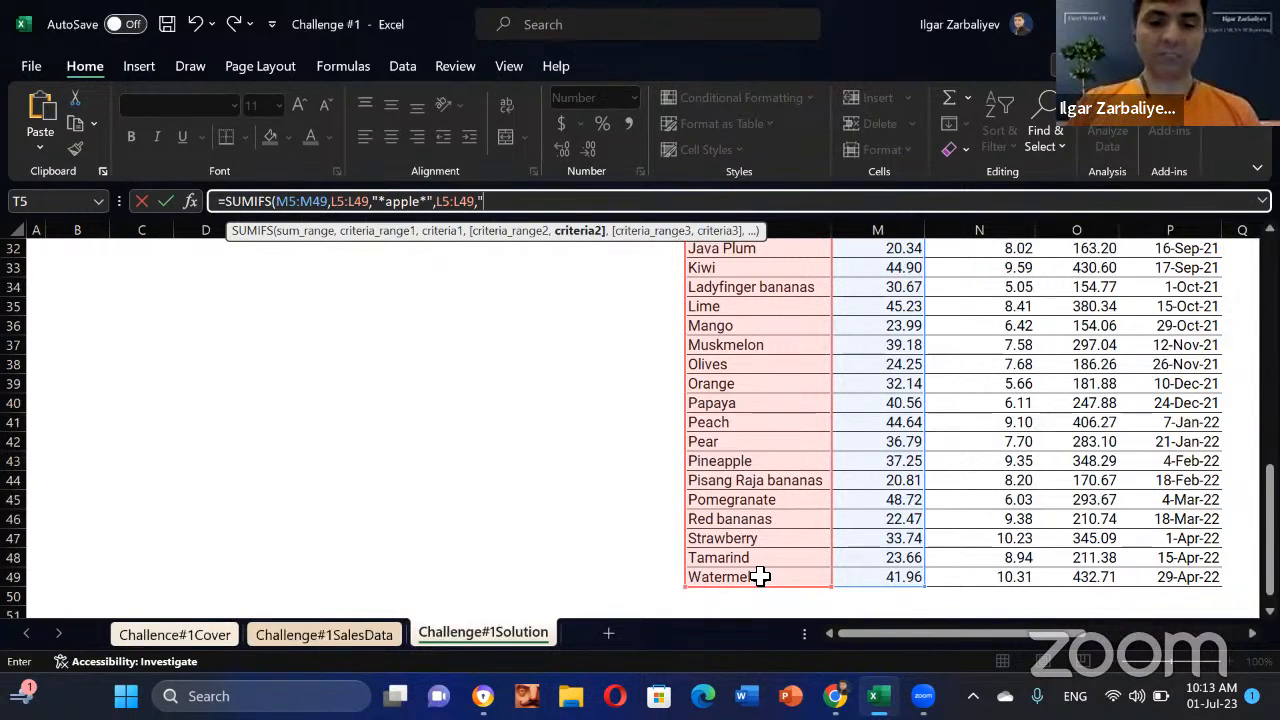
text(<>)
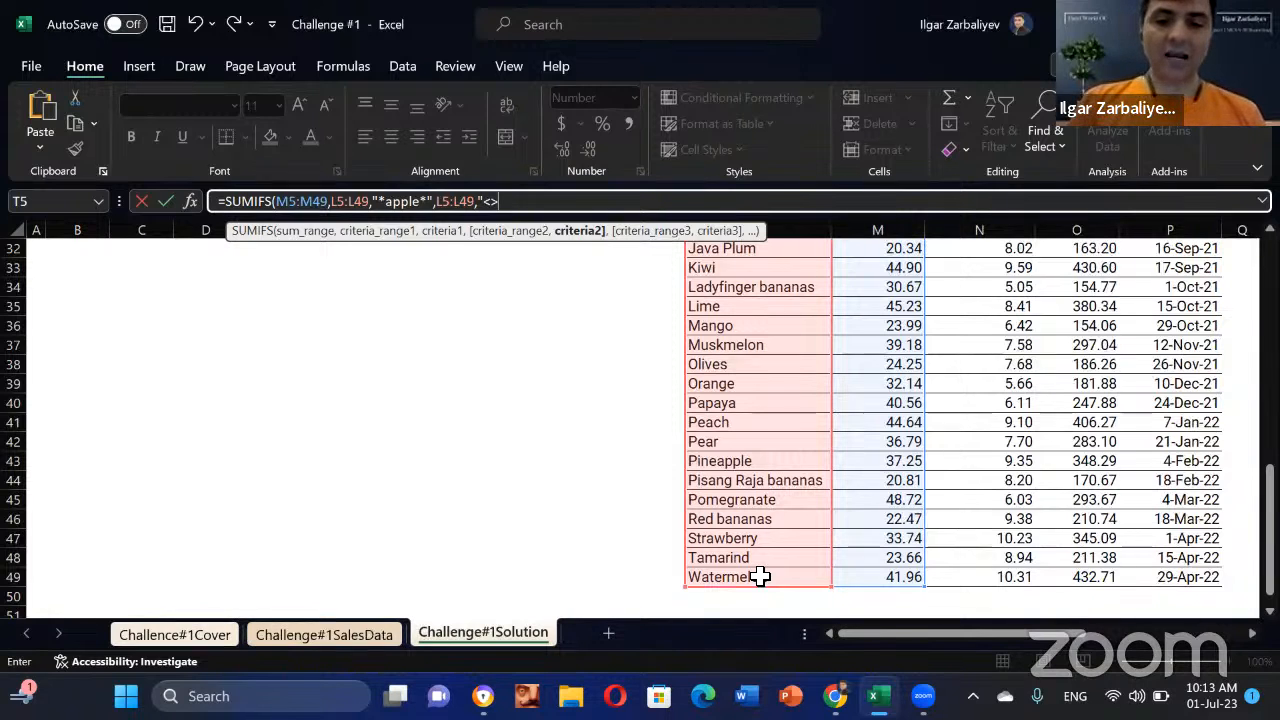
text(pineapple)
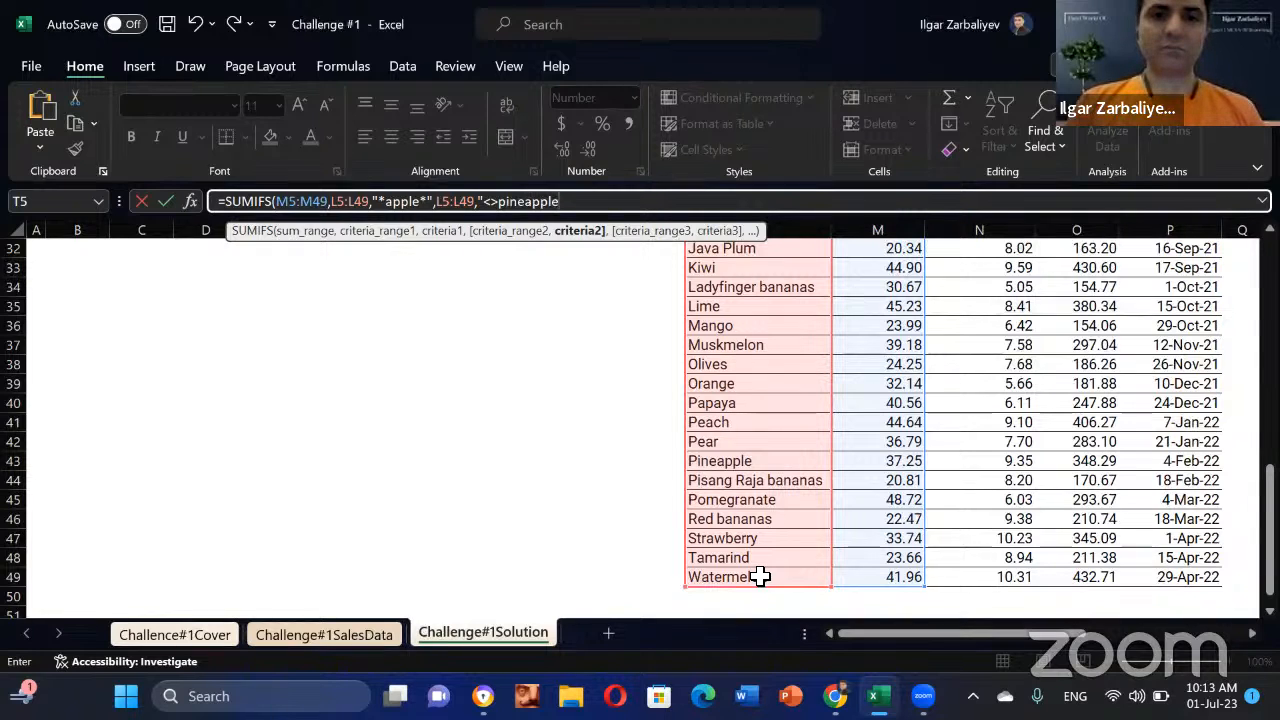
text(",)
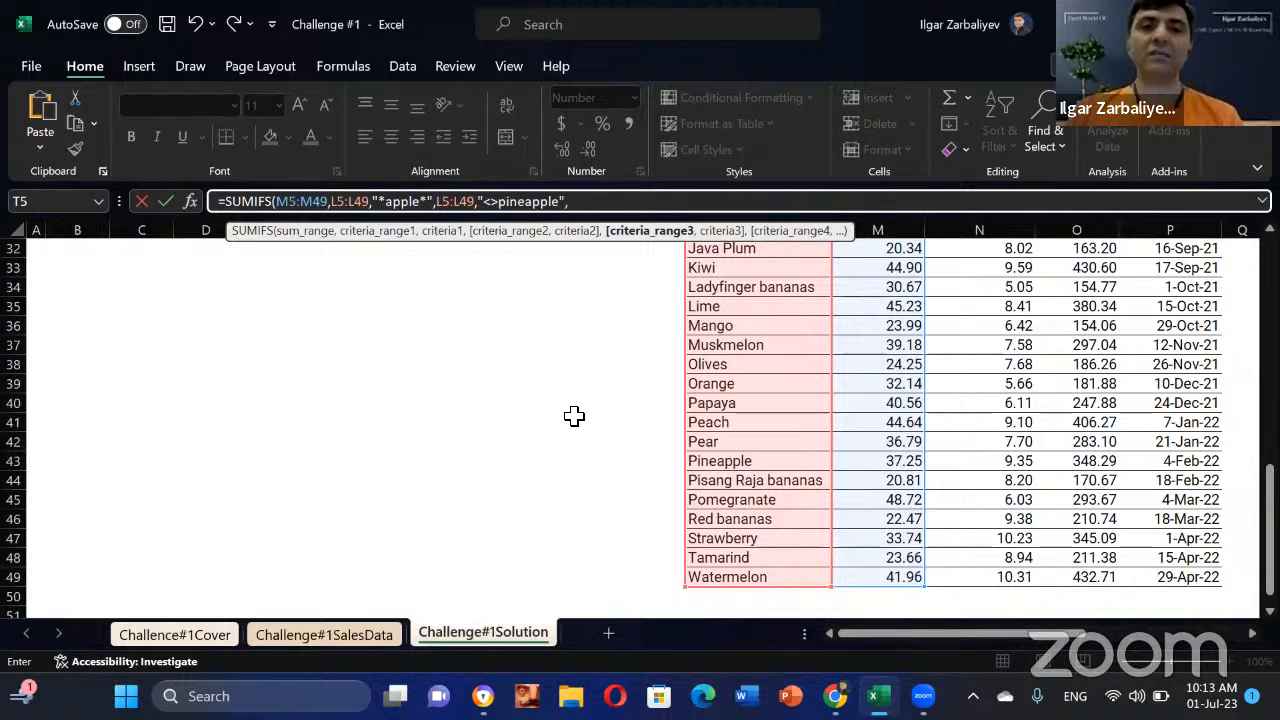
scroll(572, 405, up, 10)
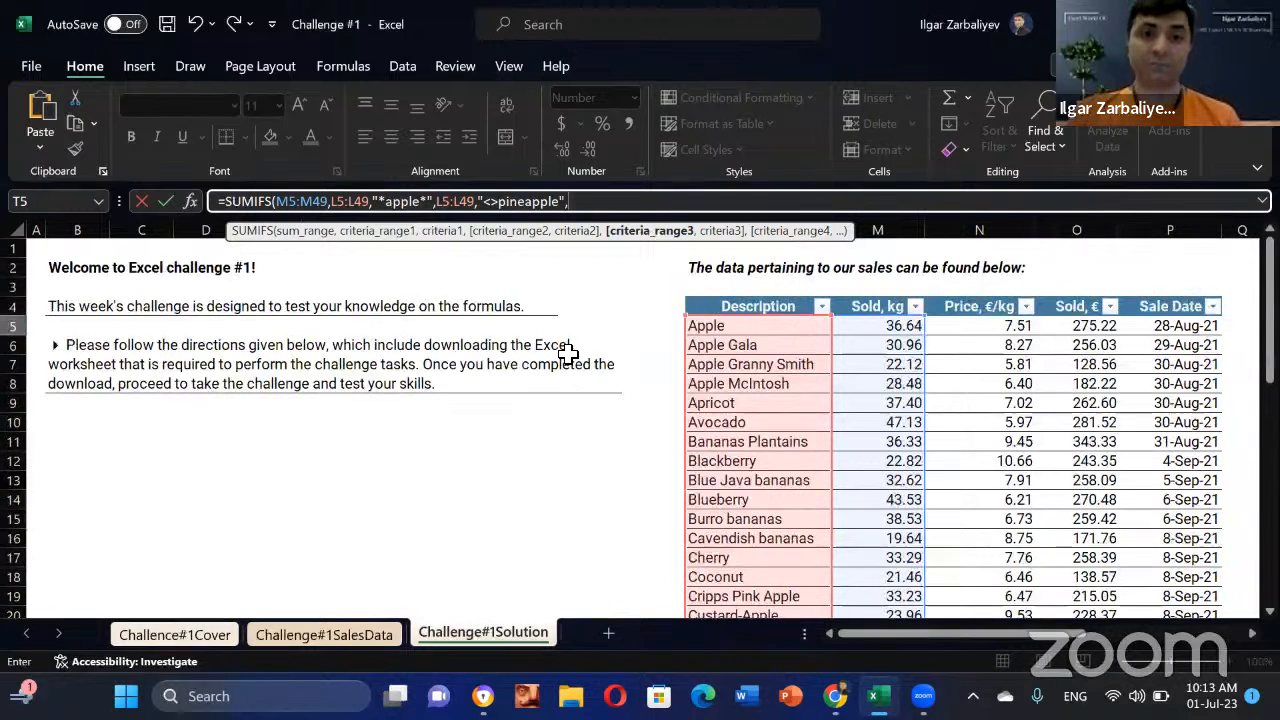
drag(1066, 634, 1238, 662)
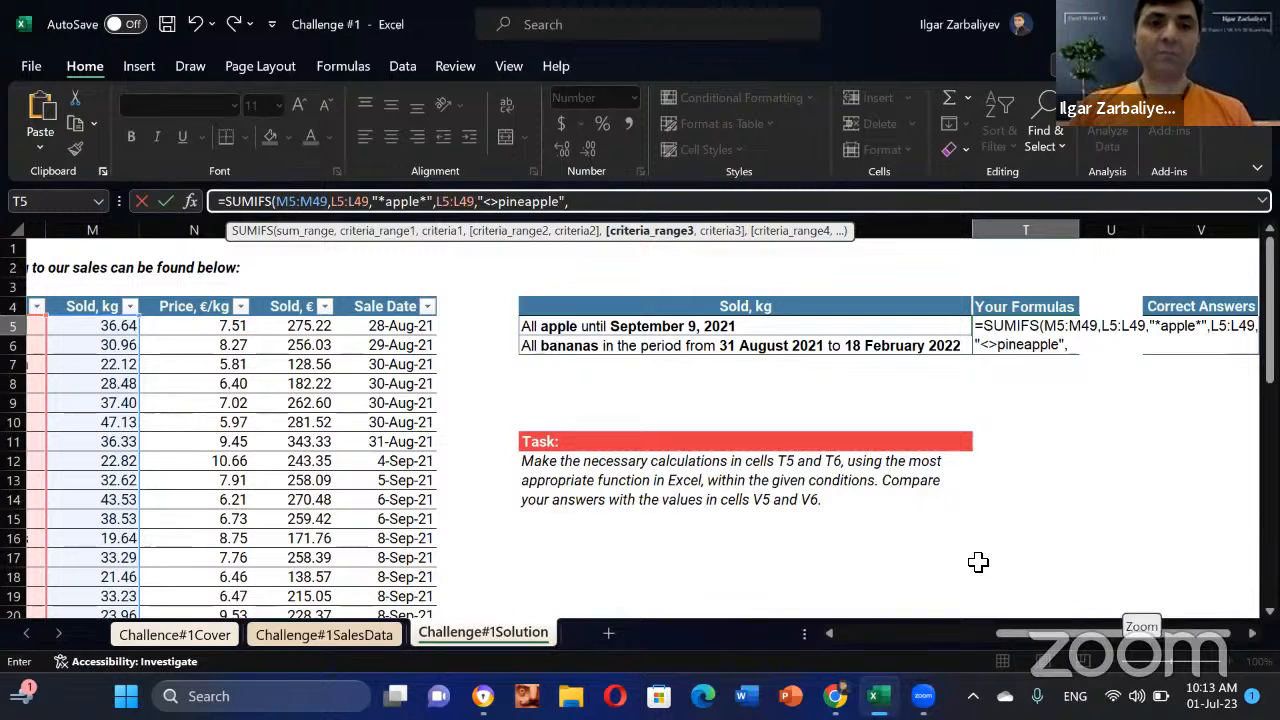
Step: Finish T5's SUMIFS with P5:P49 sale dates before 09-09-2021 and enter it
click(398, 330)
drag(398, 330, 414, 536)
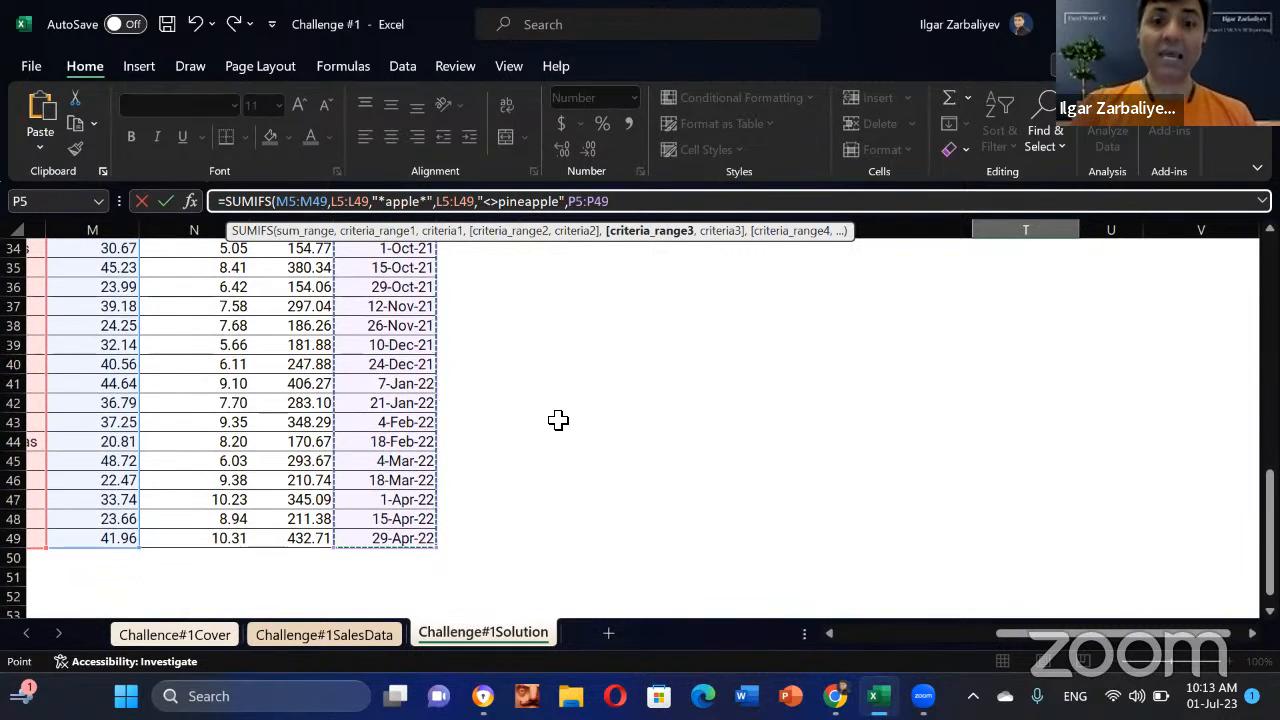
text(,)
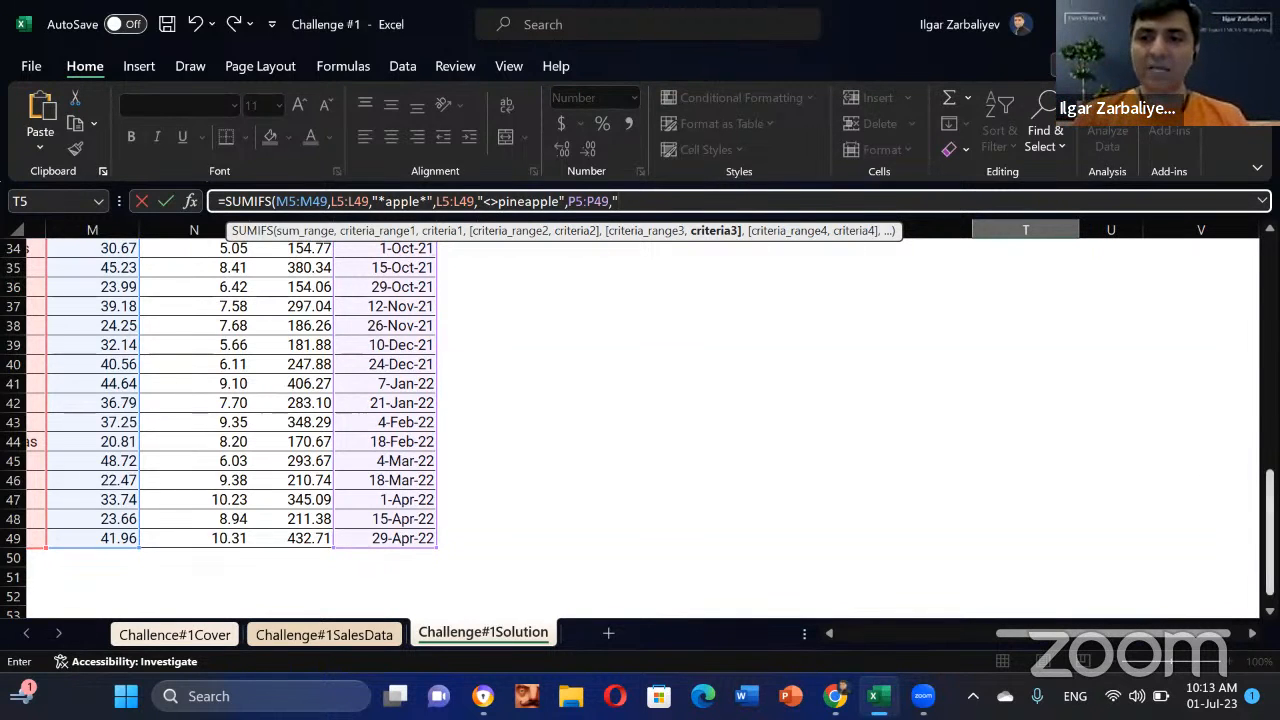
scroll(834, 371, up, 11)
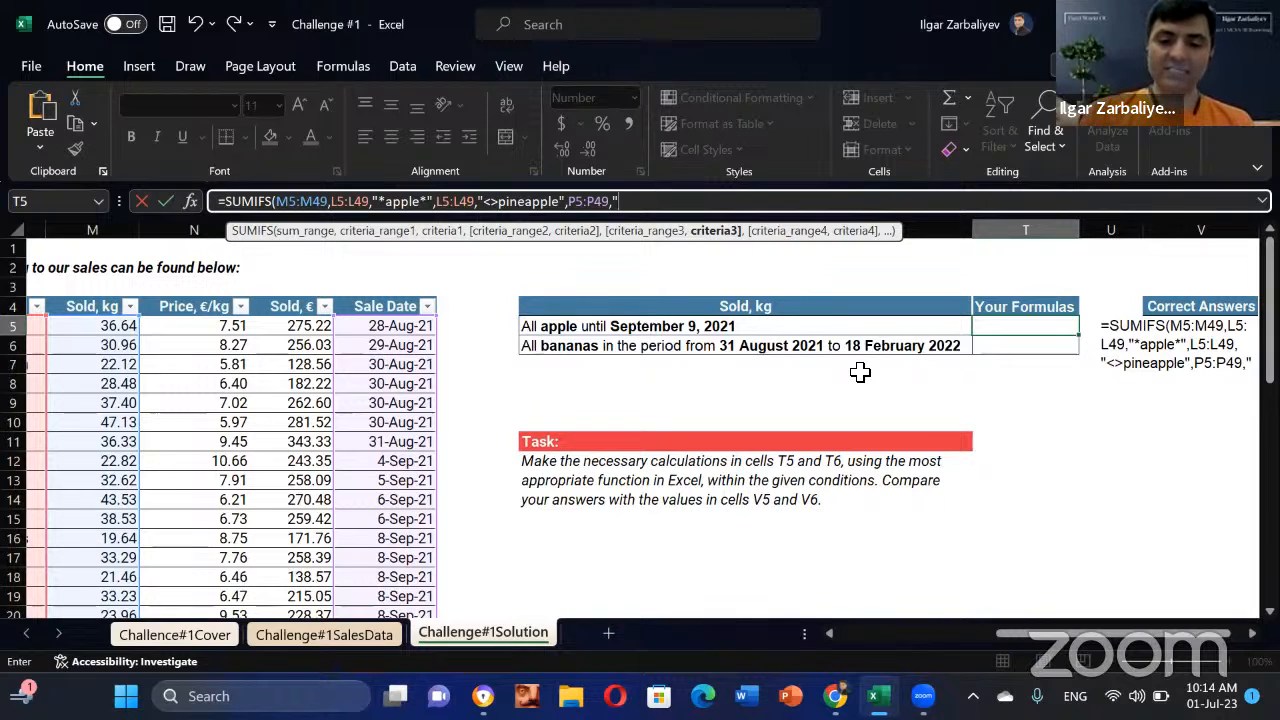
text(<)
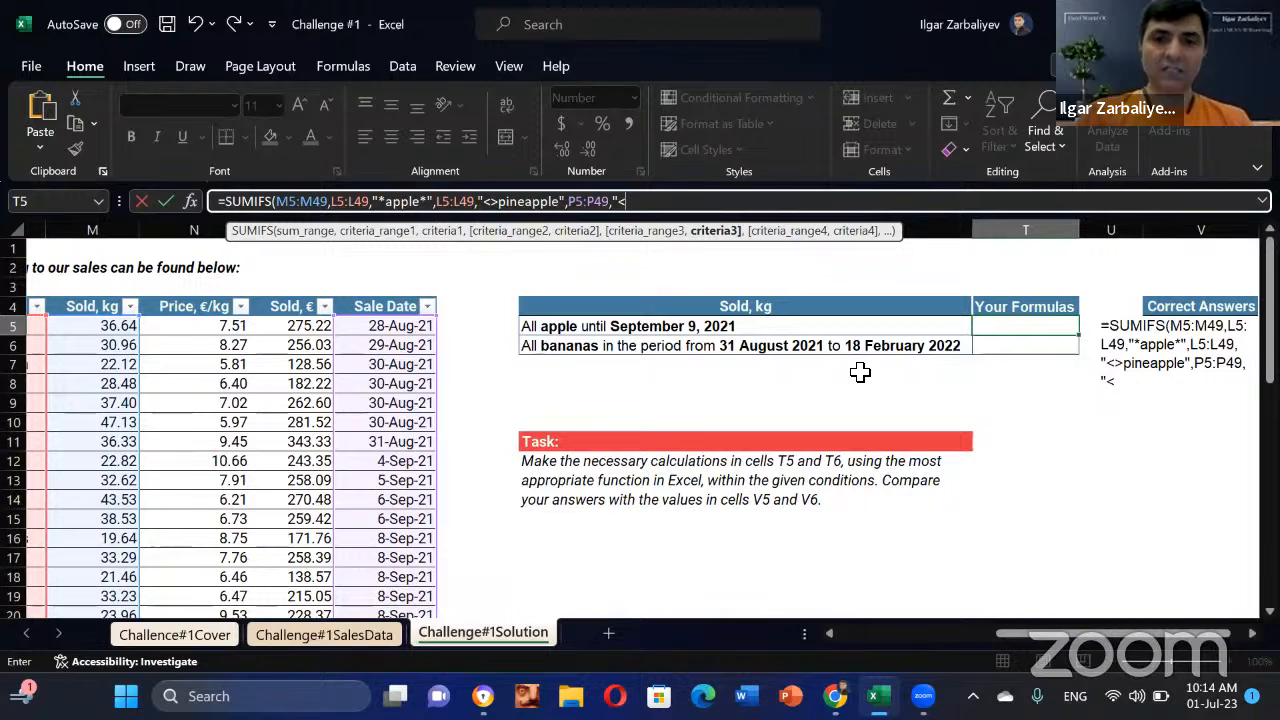
text(21)
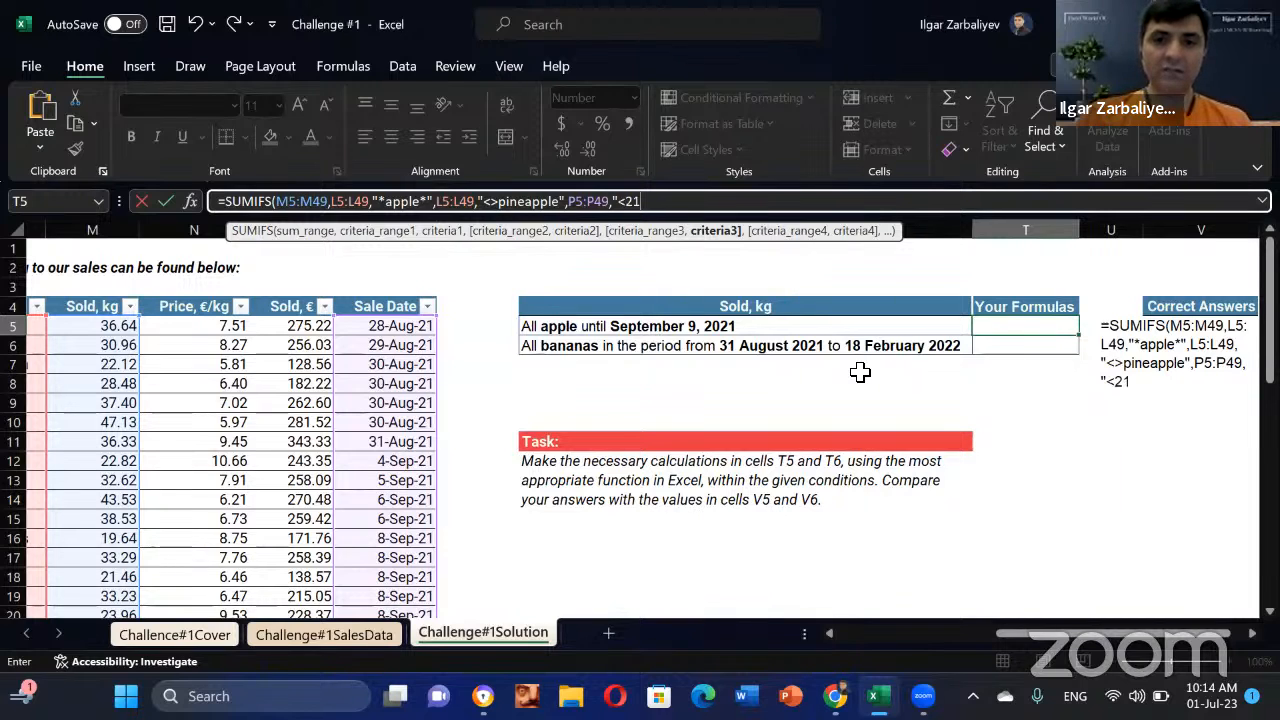
key(BackSpace)
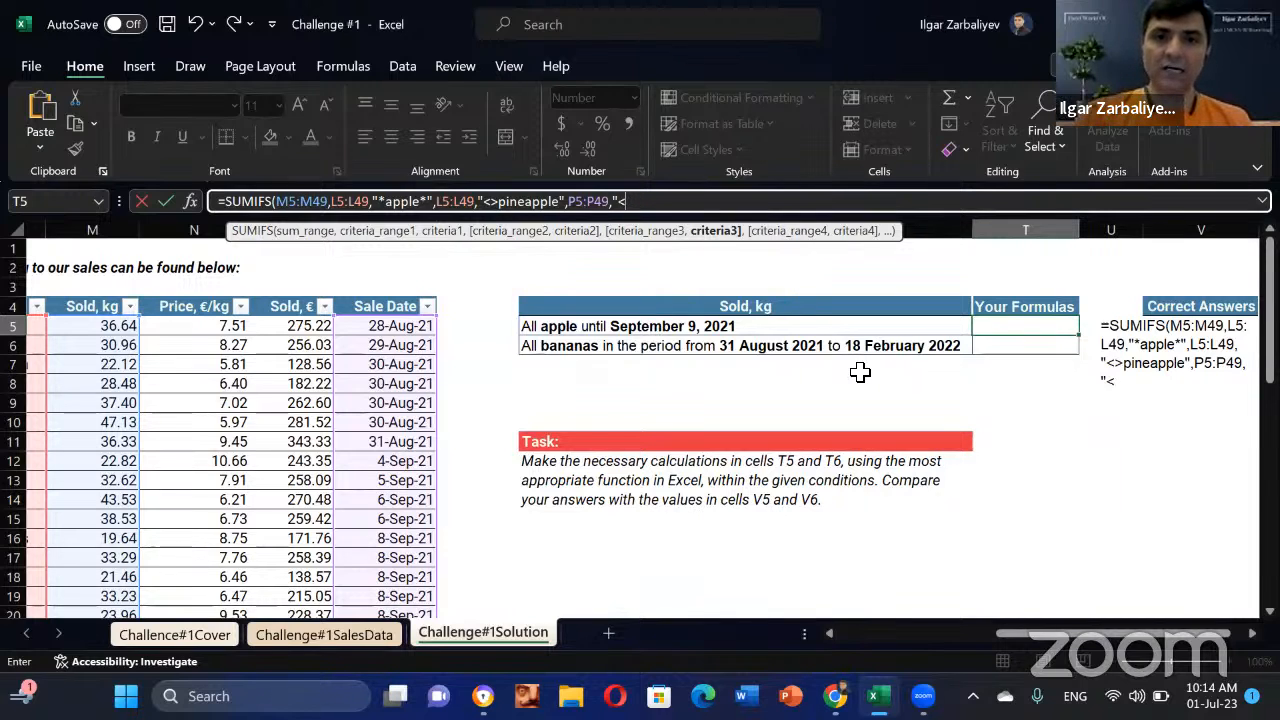
text(09-)
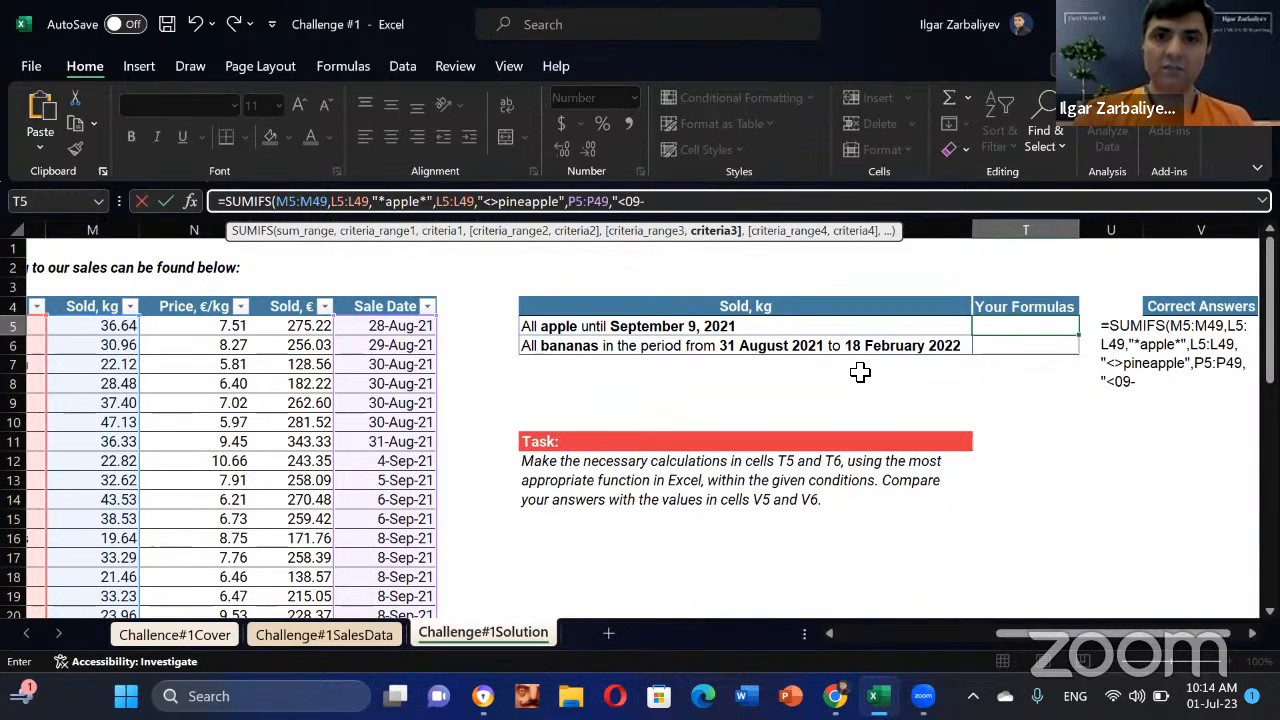
text(9-)
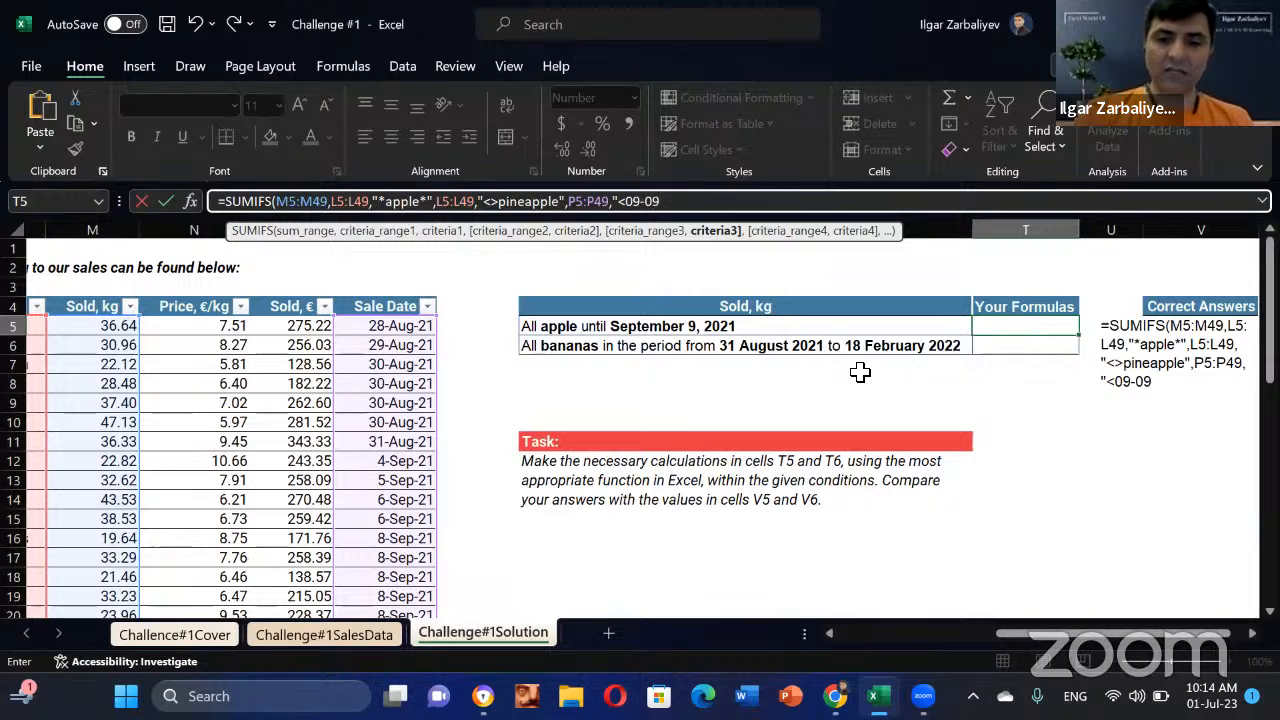
text(2021)
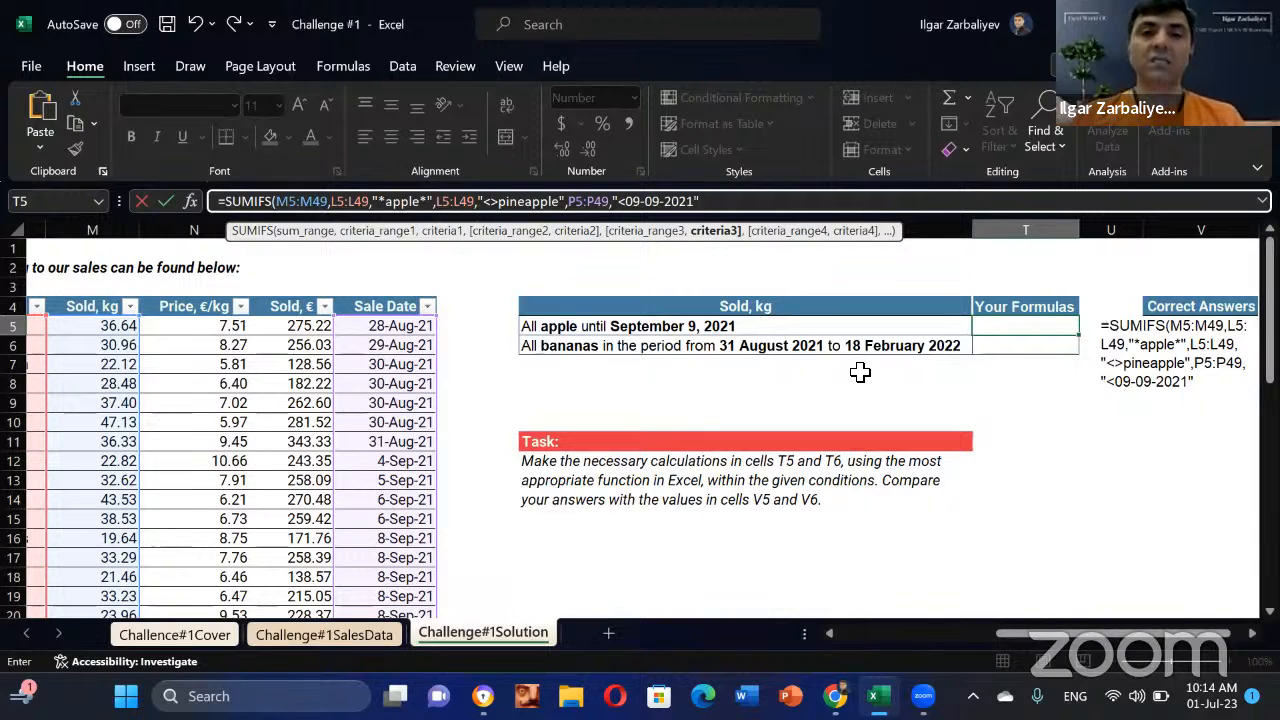
key(Return)
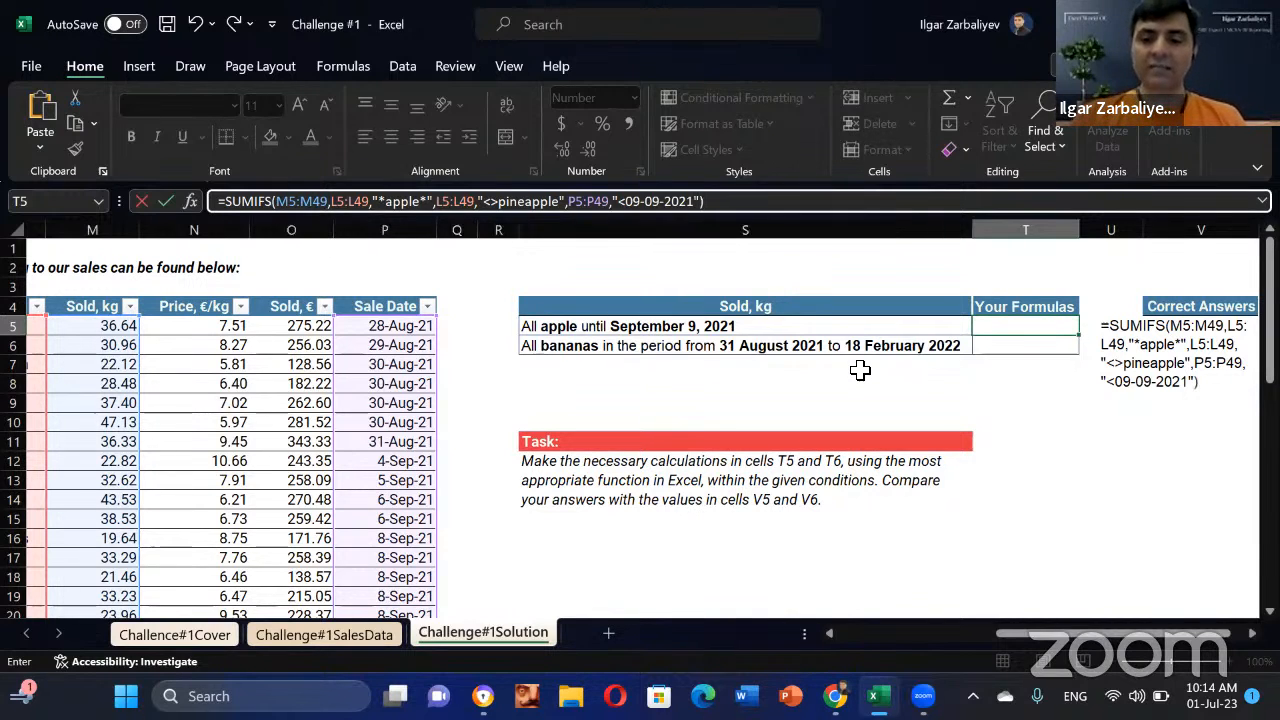
key(Up)
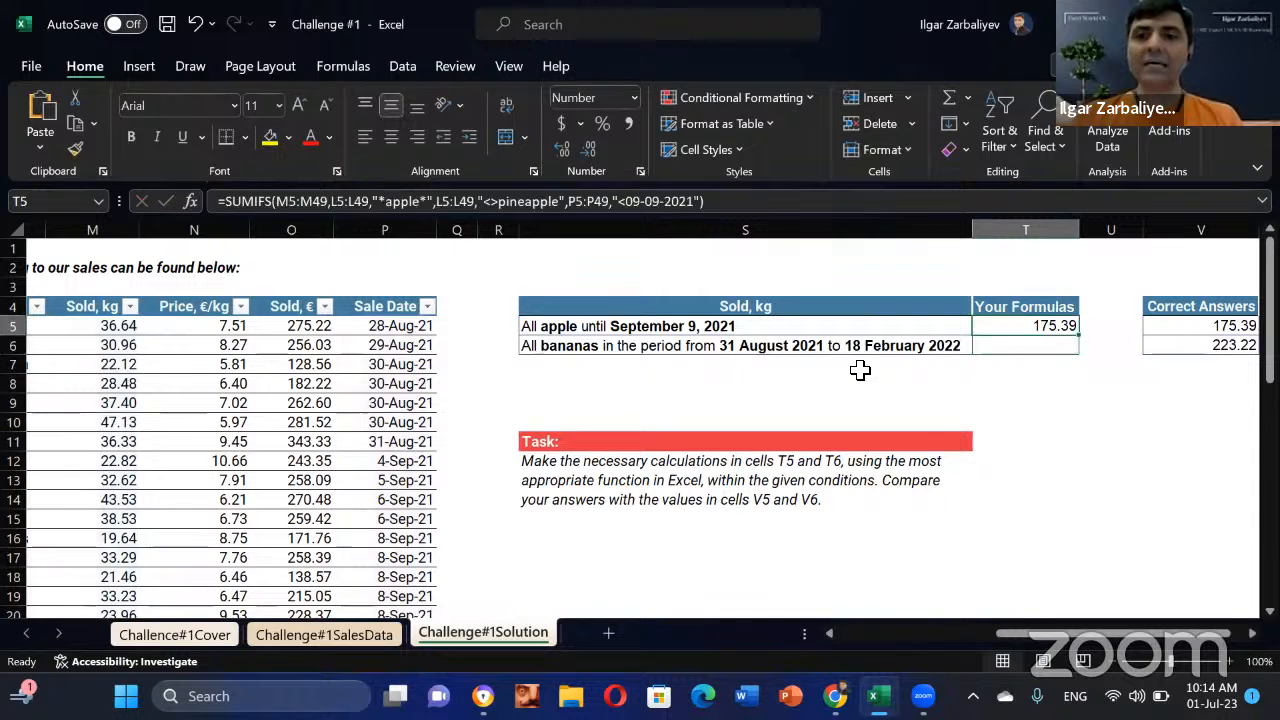
key(Right)
key(Right)
key(Right)
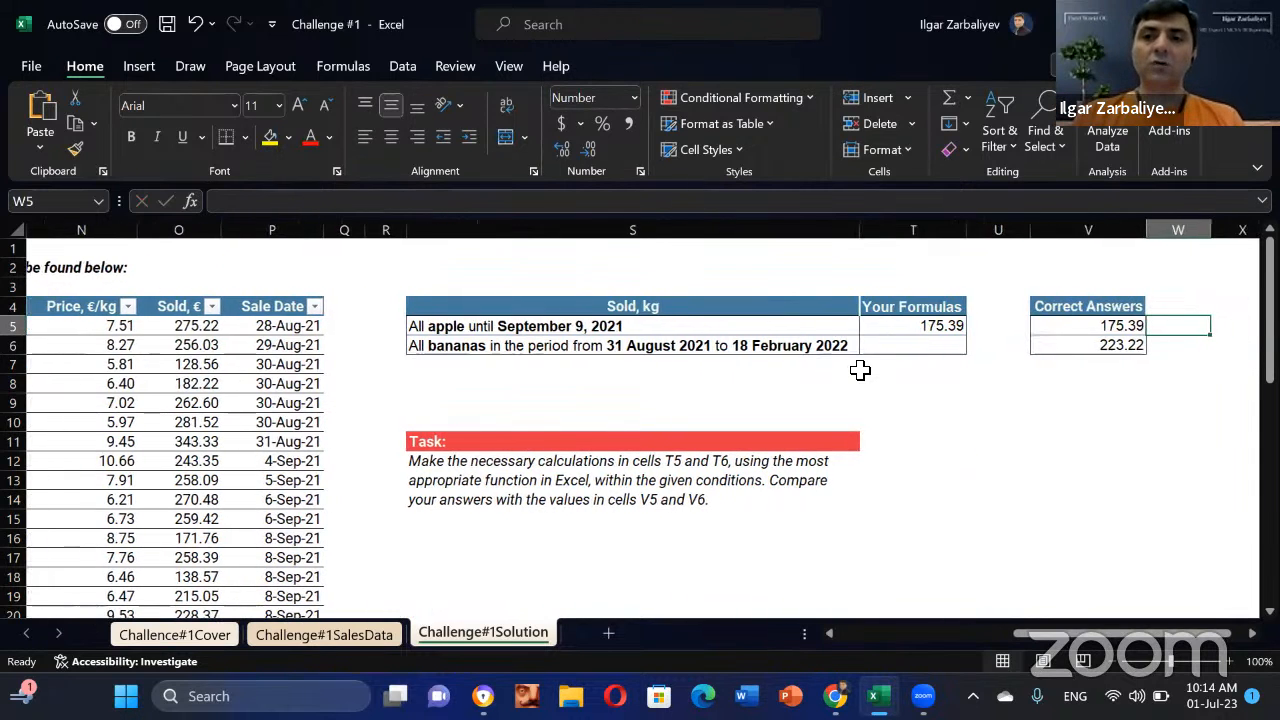
key(Left)
key(Left)
key(Left)
key(Left)
key(Right)
key(Right)
key(Right)
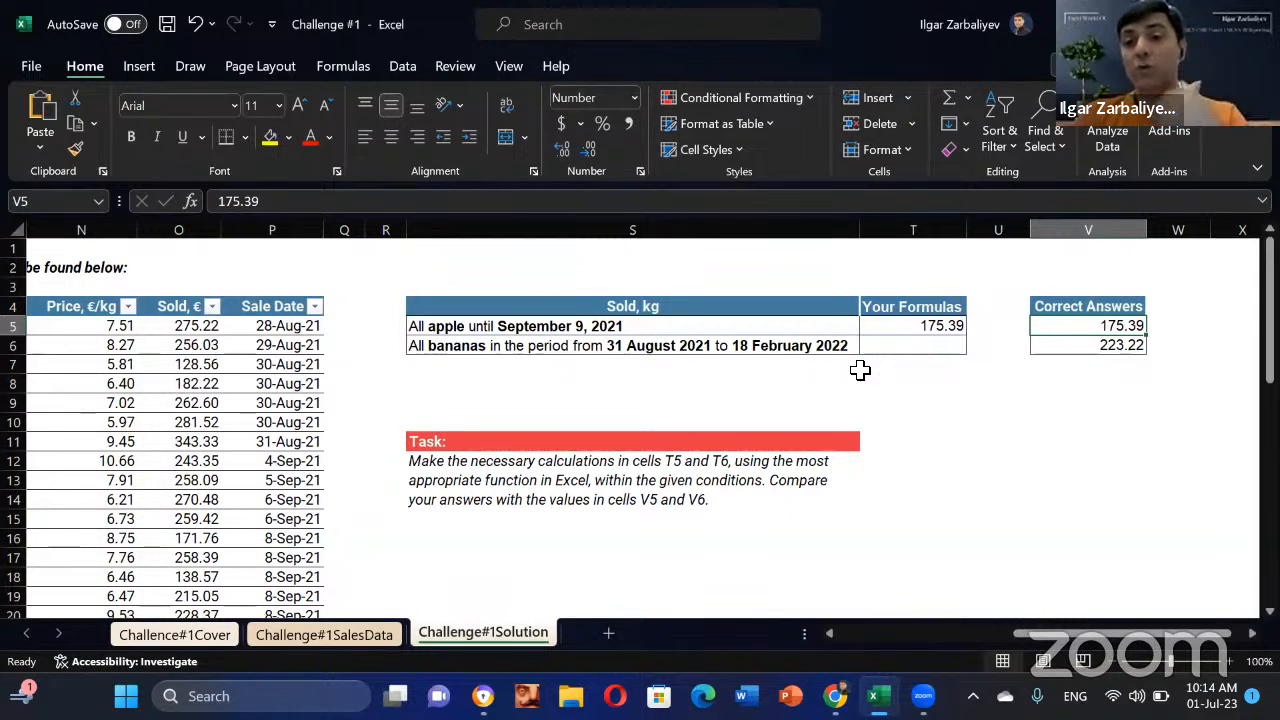
key(Up)
key(Down)
key(Left)
key(Left)
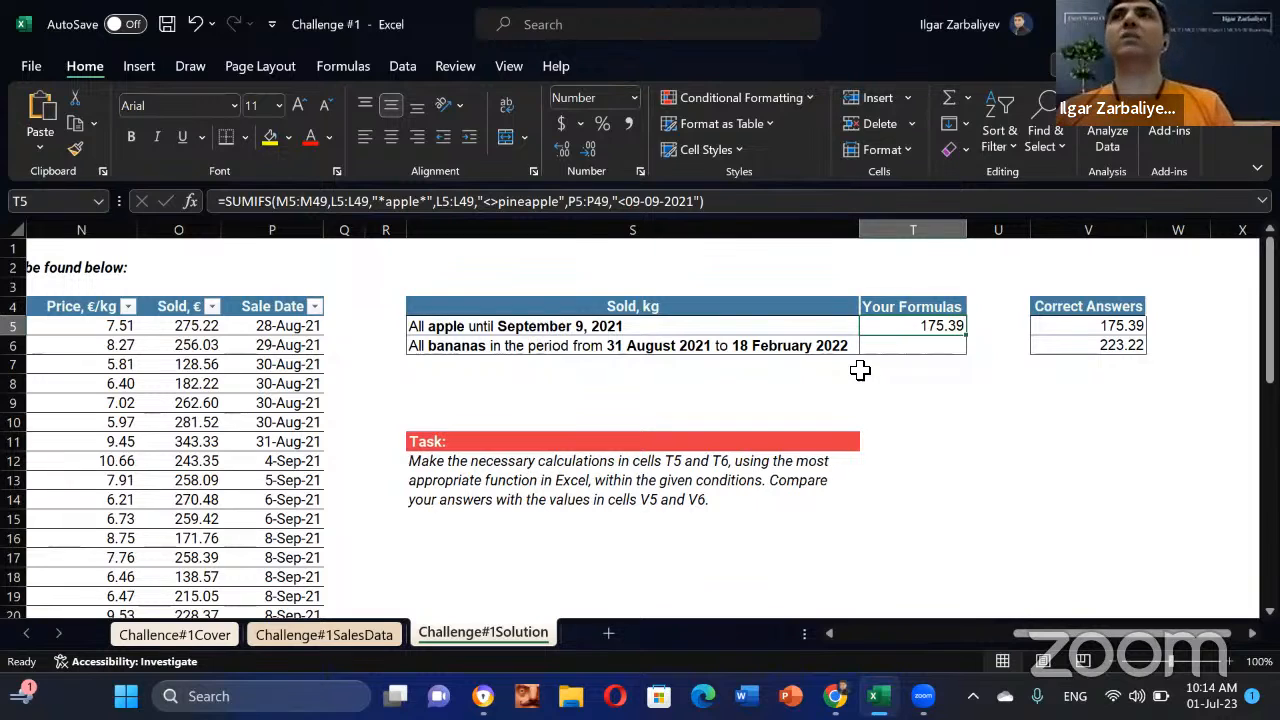
click(1002, 428)
click(920, 322)
click(998, 460)
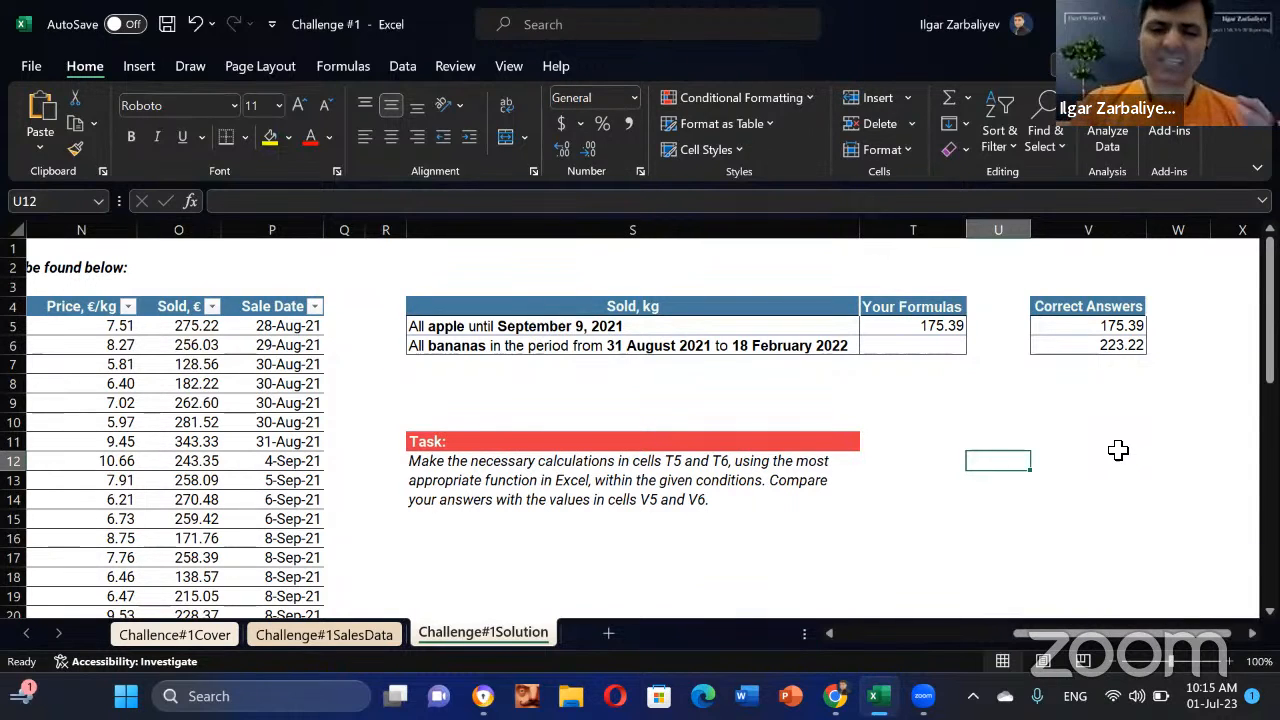
text(=)
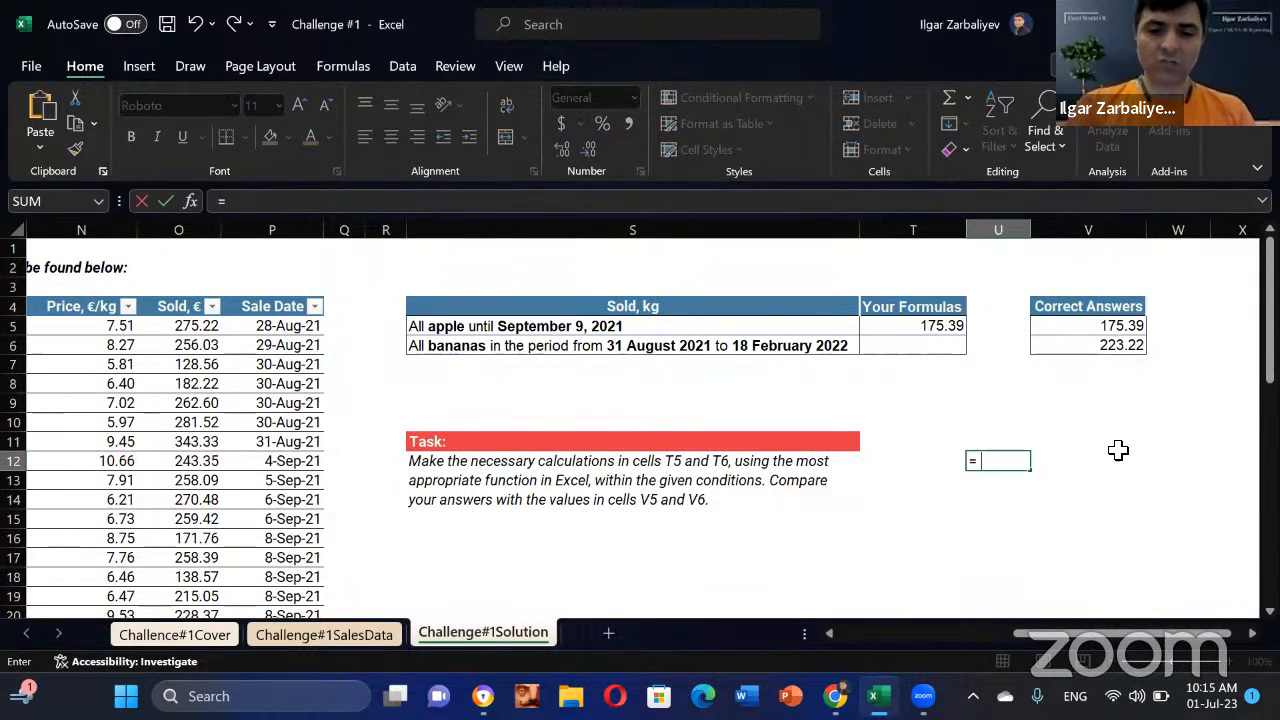
text(today())
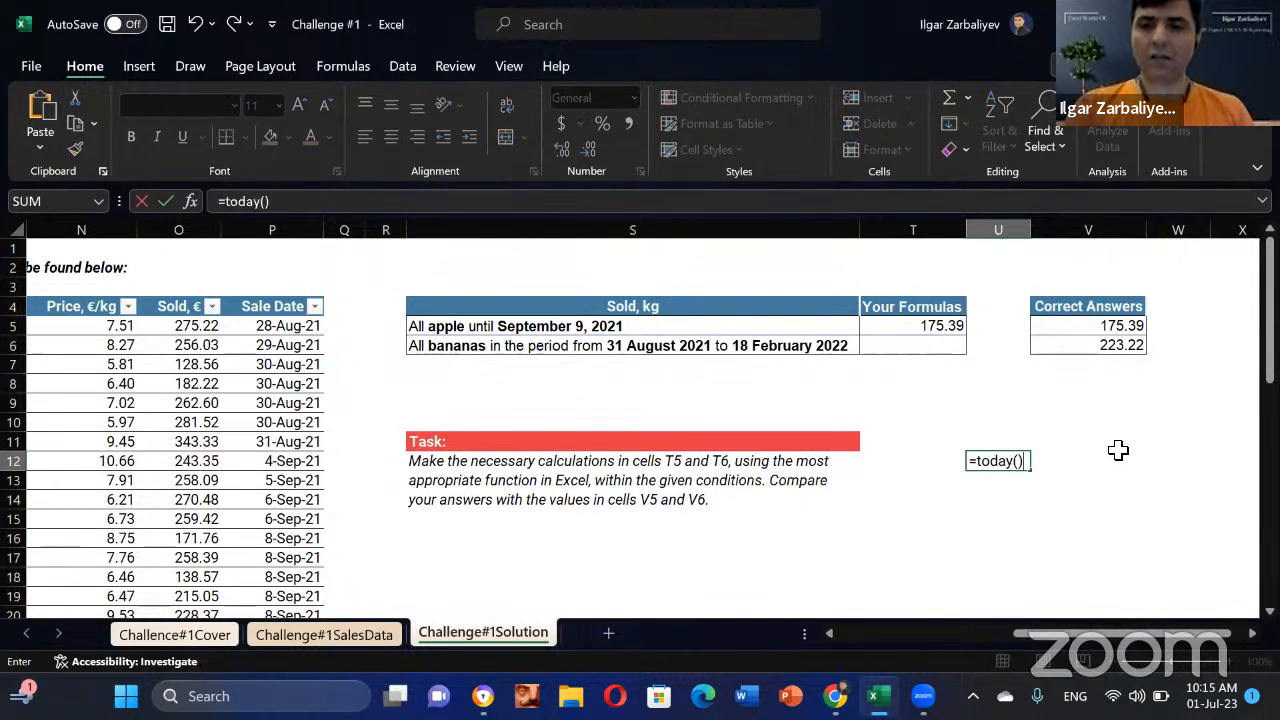
key(Return)
click(1019, 460)
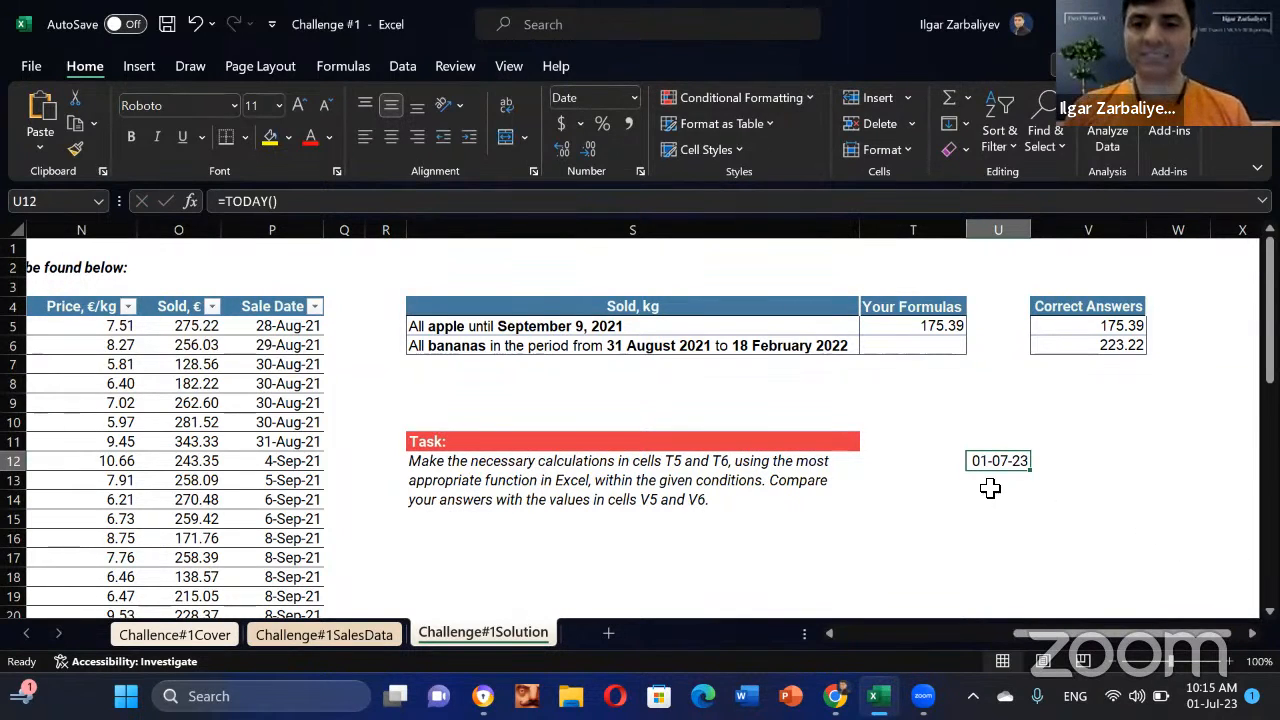
key(Down)
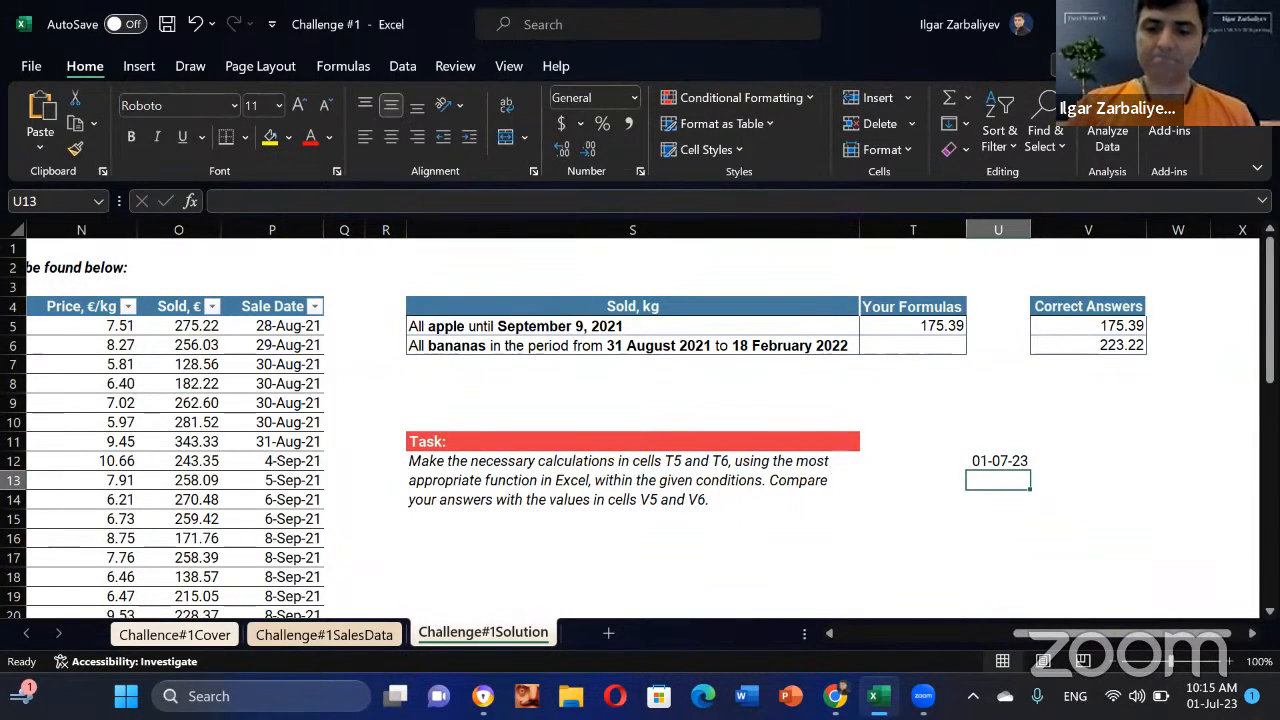
text(1)
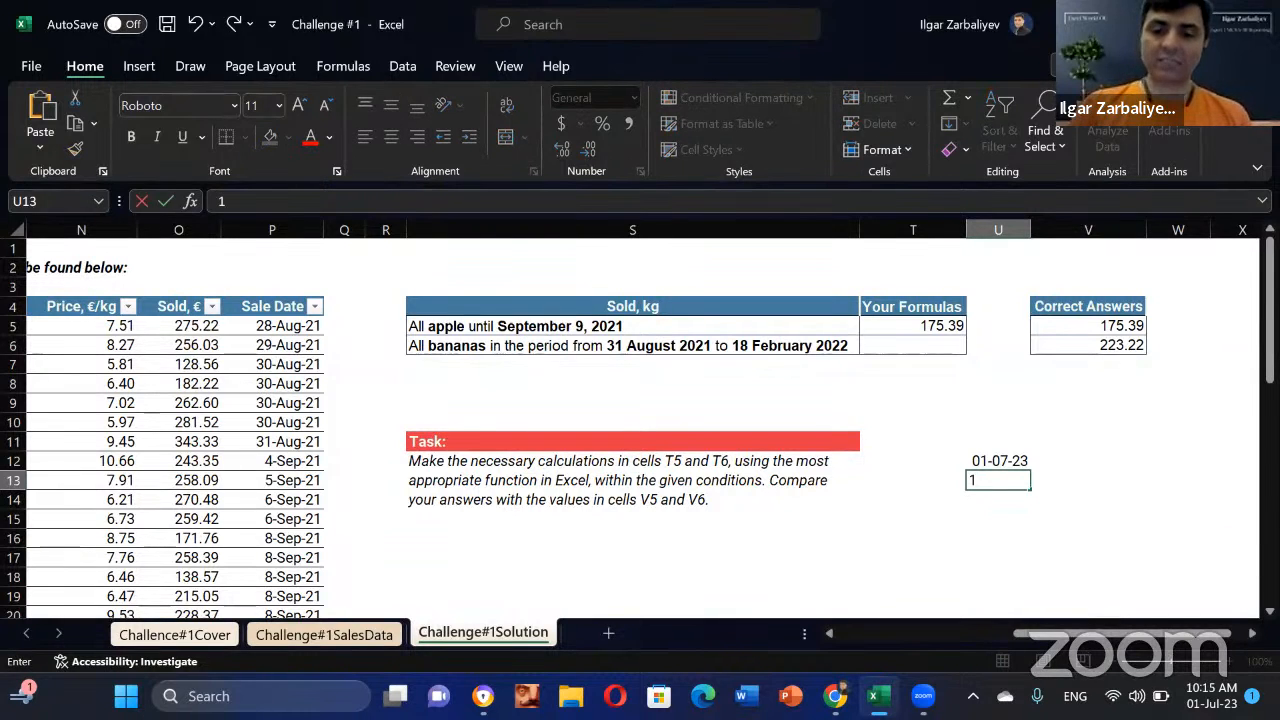
text(/7/2)
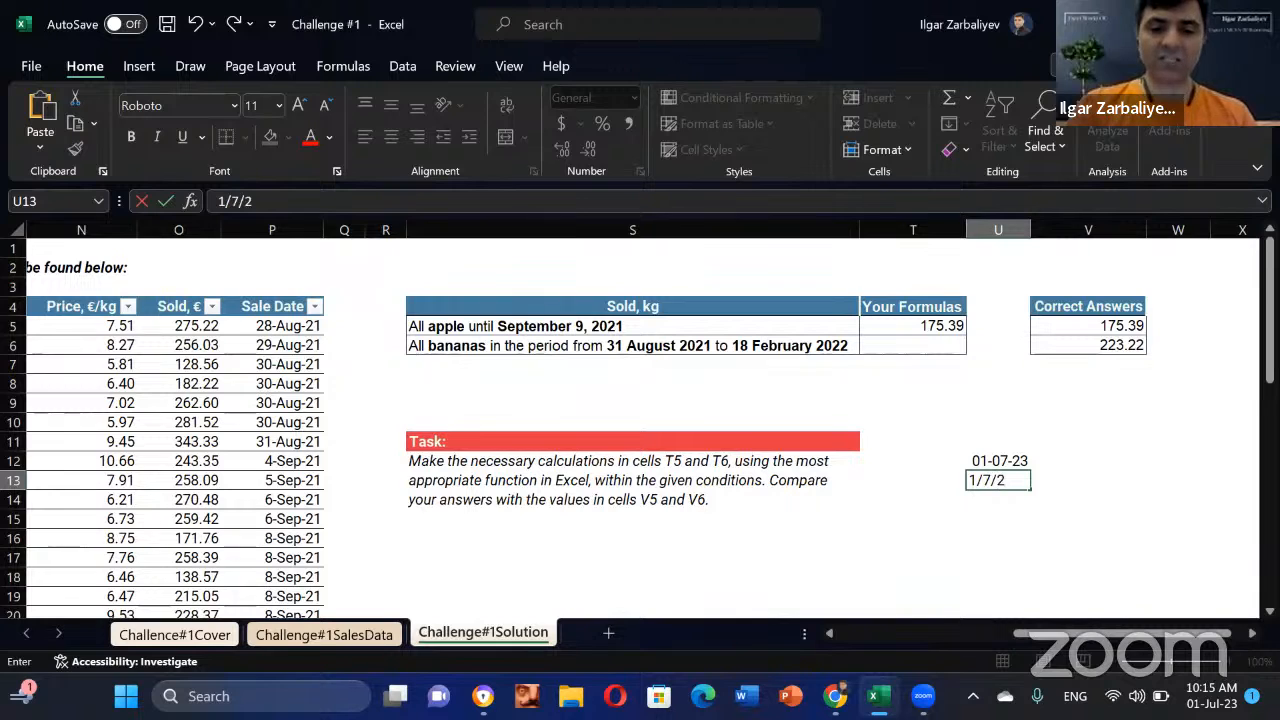
text(023)
key(Return)
key(Up)
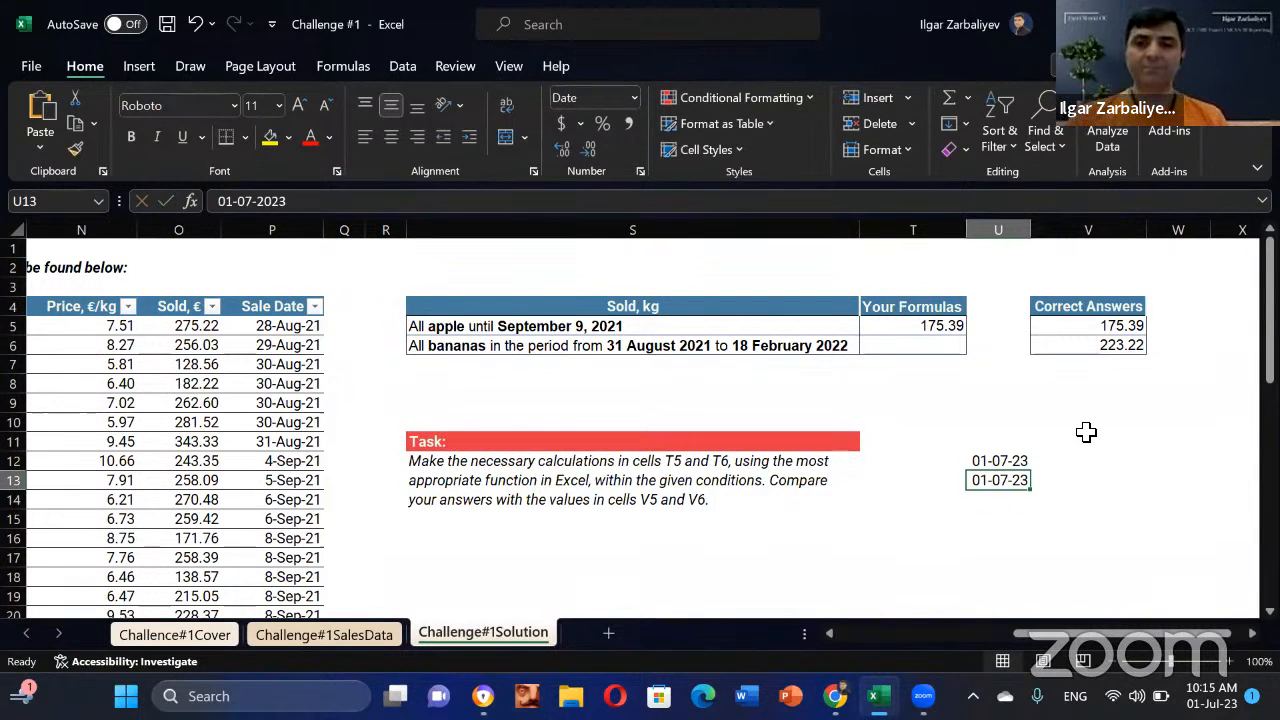
drag(971, 437, 1010, 502)
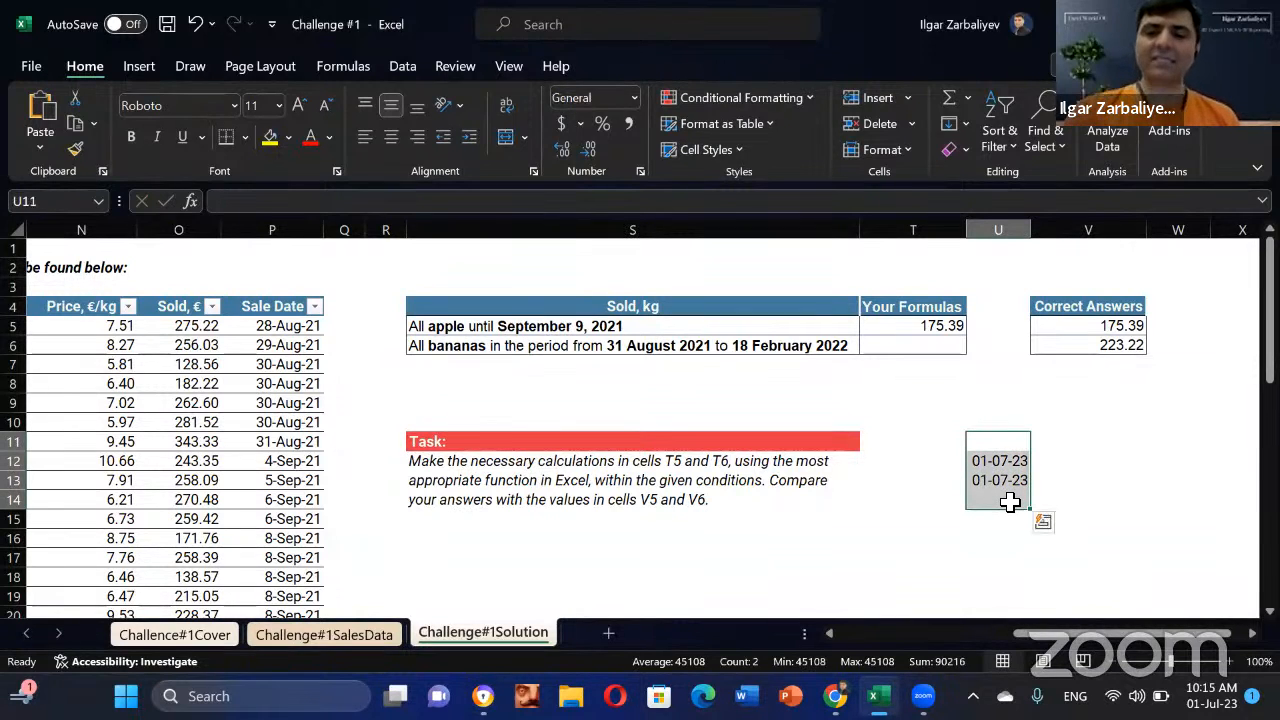
key(Delete)
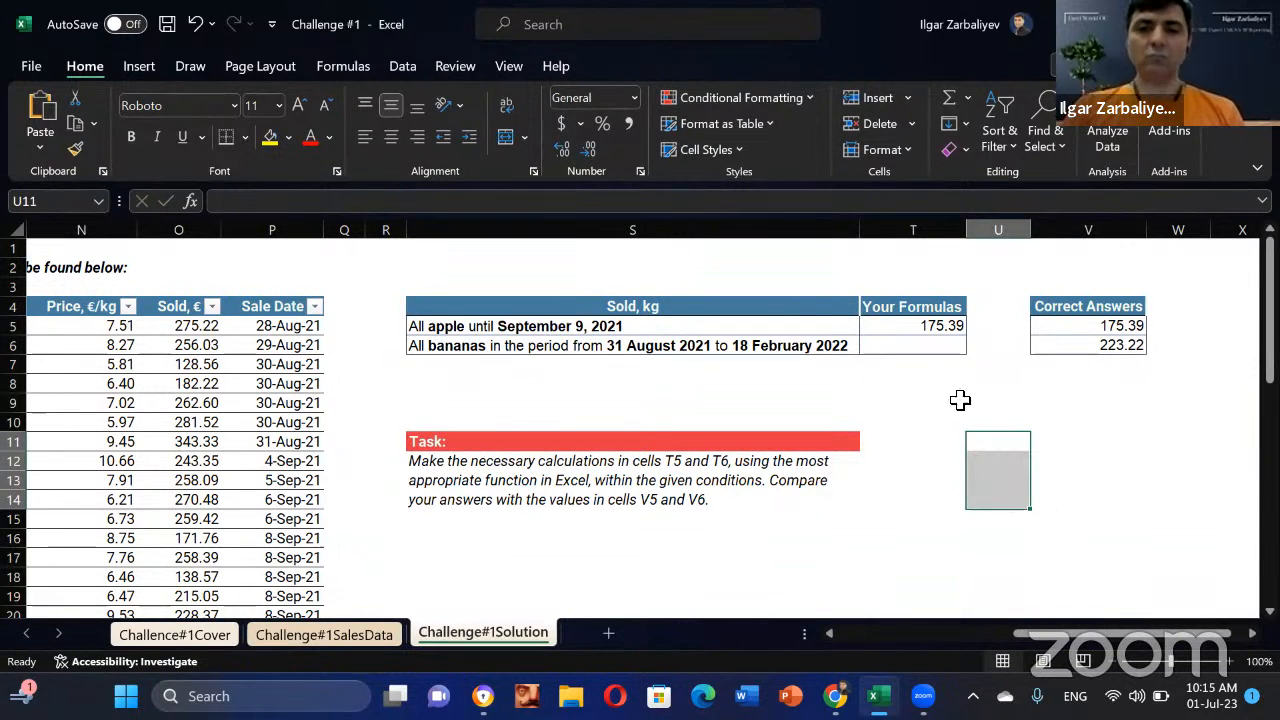
click(937, 343)
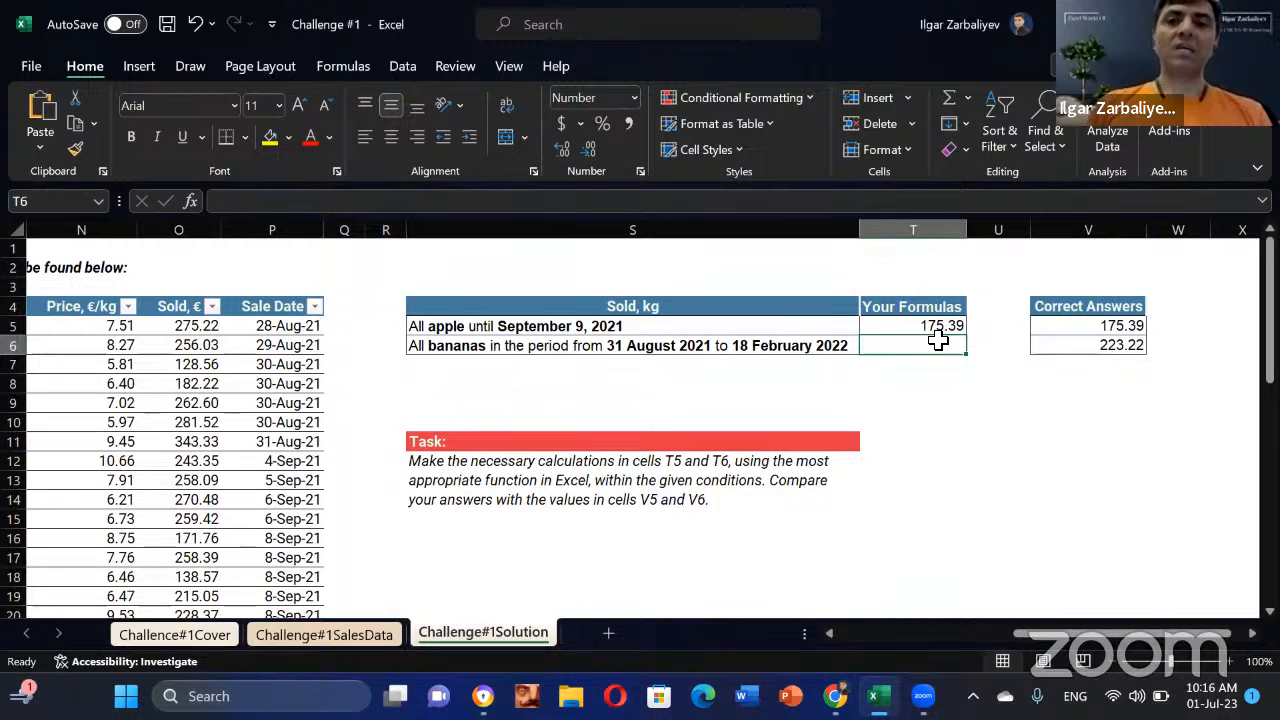
Step: Begin T6's SUMIFS in Function Arguments with M5:M49 as the sum range
text(=Sum)
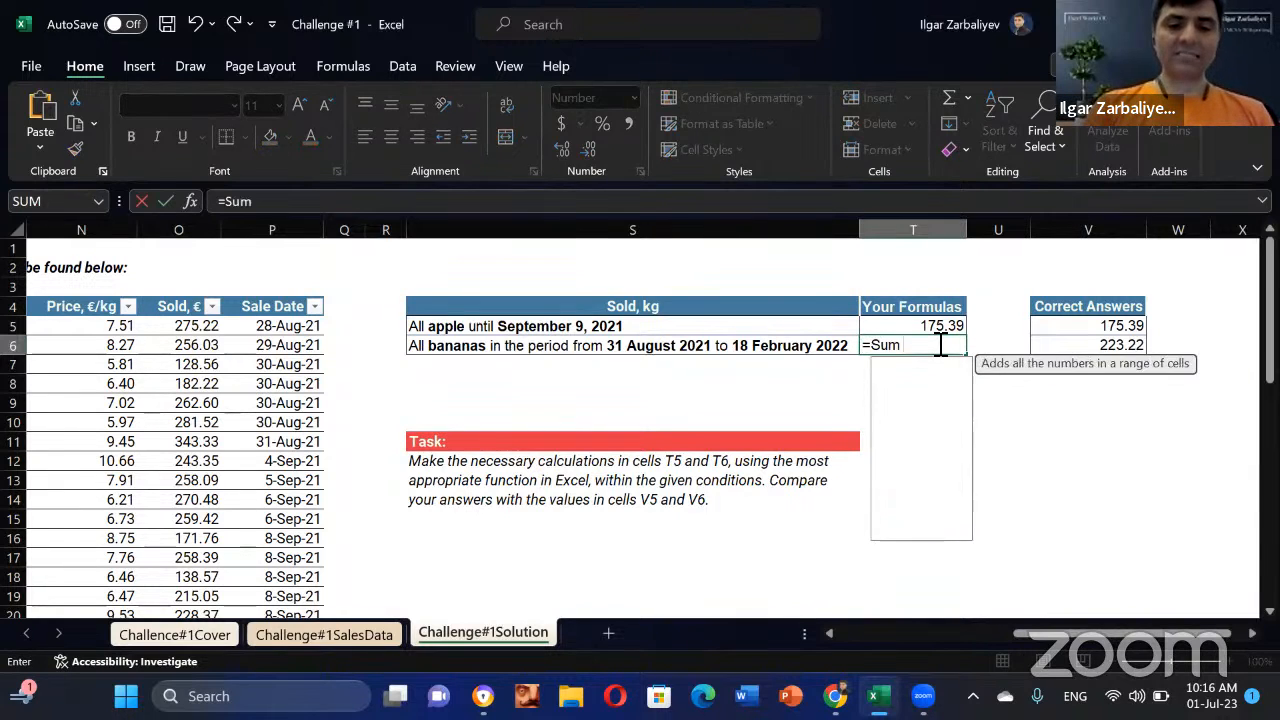
text(ifs)
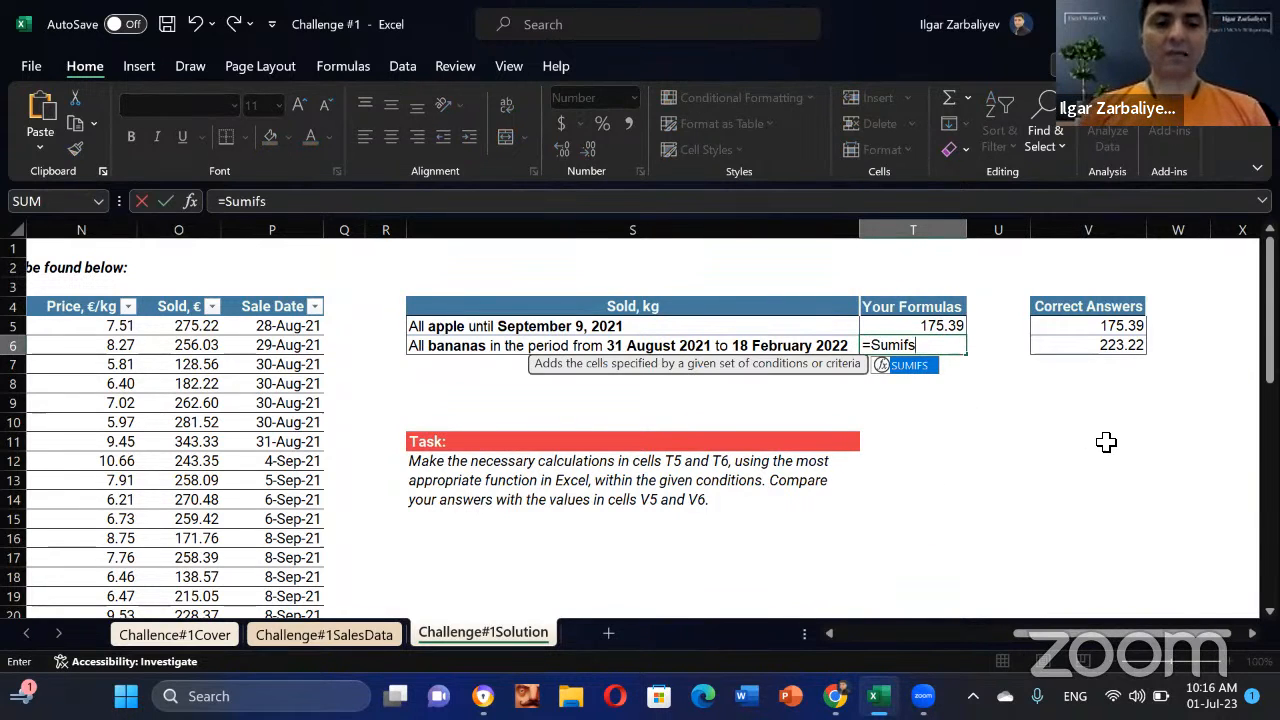
key(Tab)
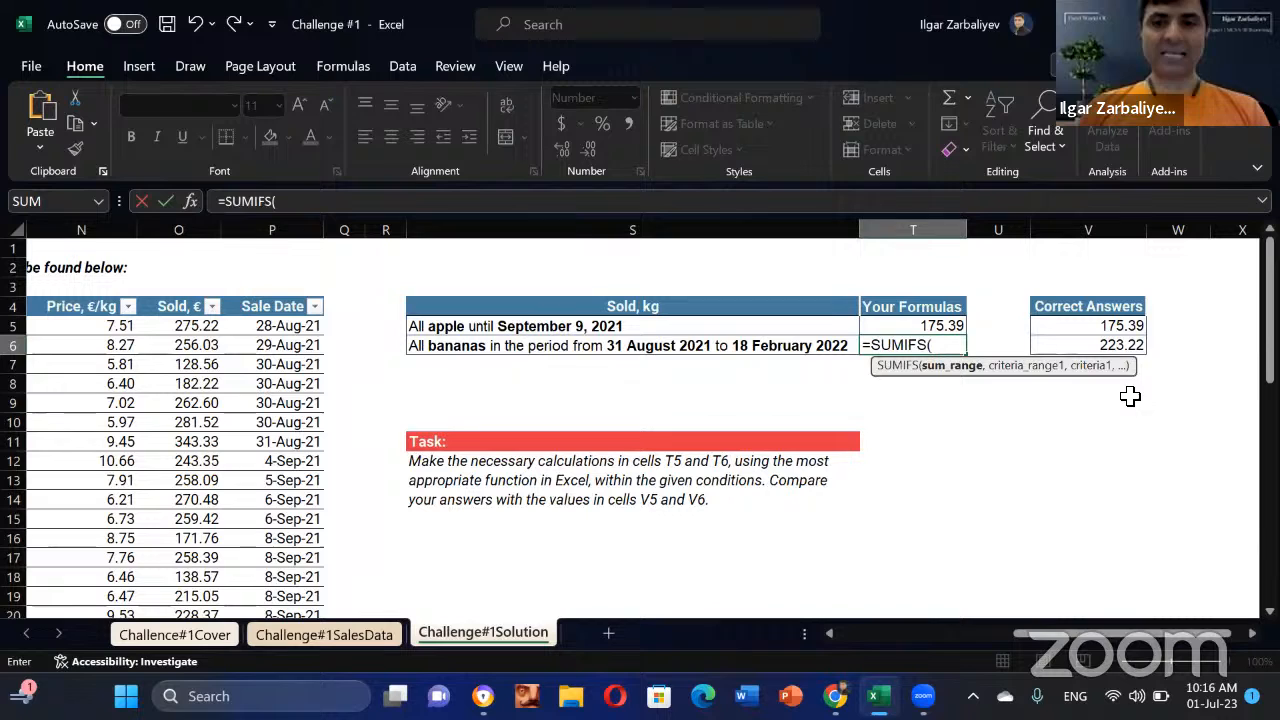
click(192, 204)
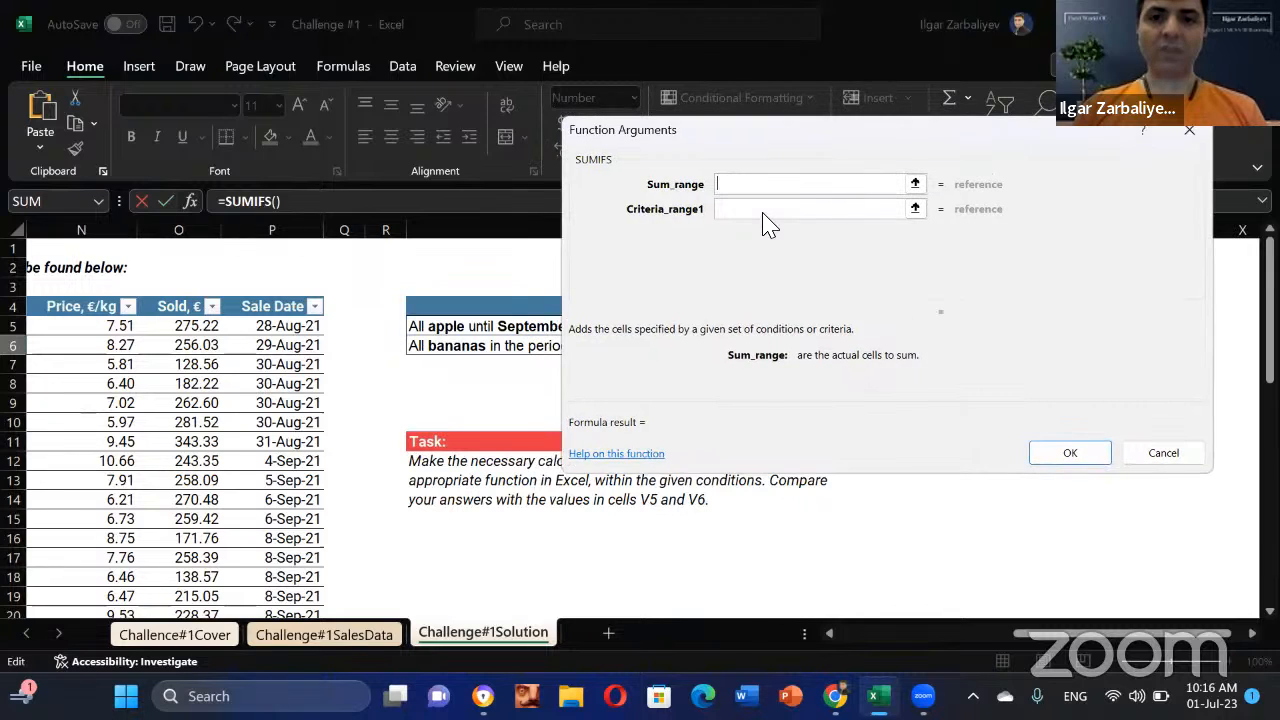
drag(735, 130, 795, 395)
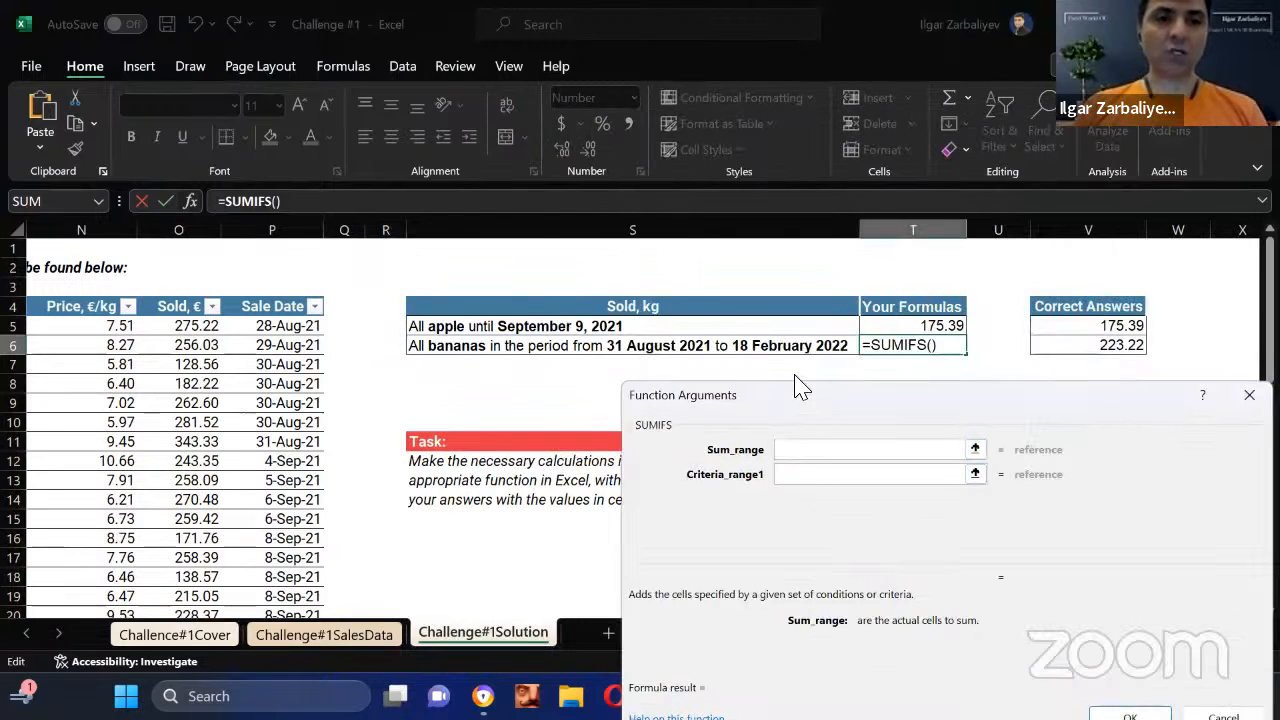
drag(795, 390, 607, 71)
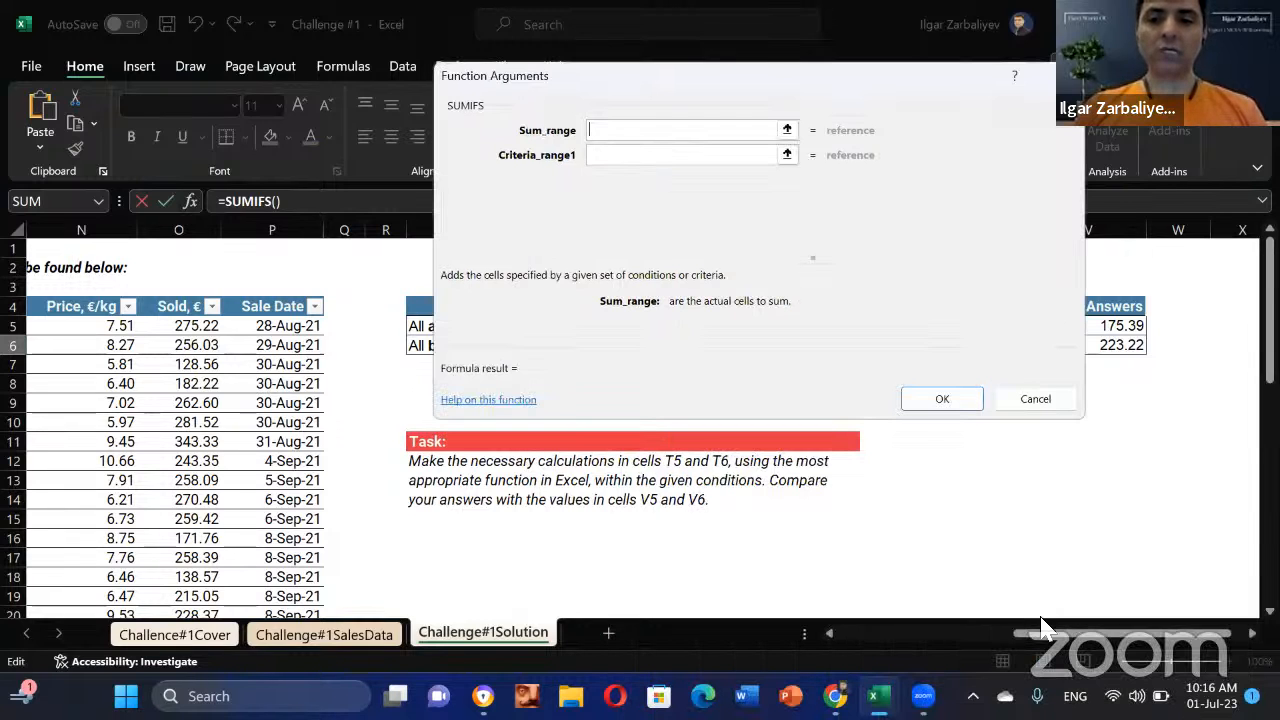
drag(1041, 631, 1105, 633)
click(130, 327)
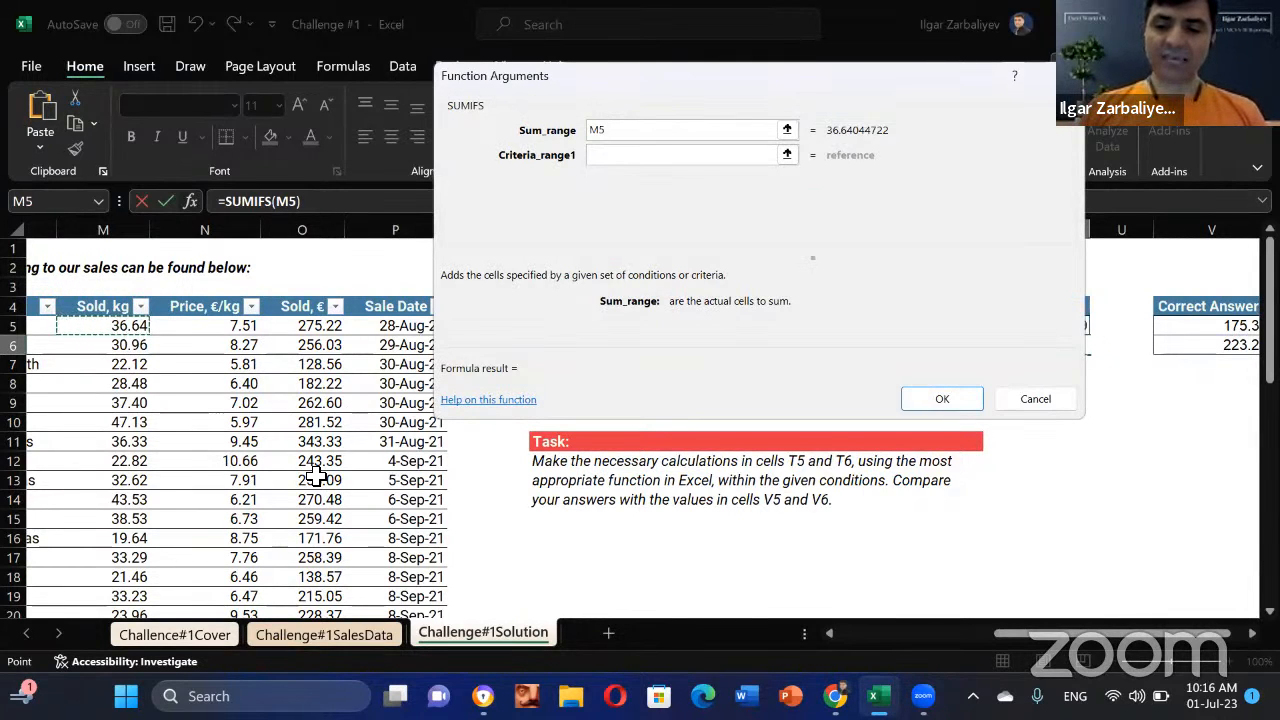
key(End)
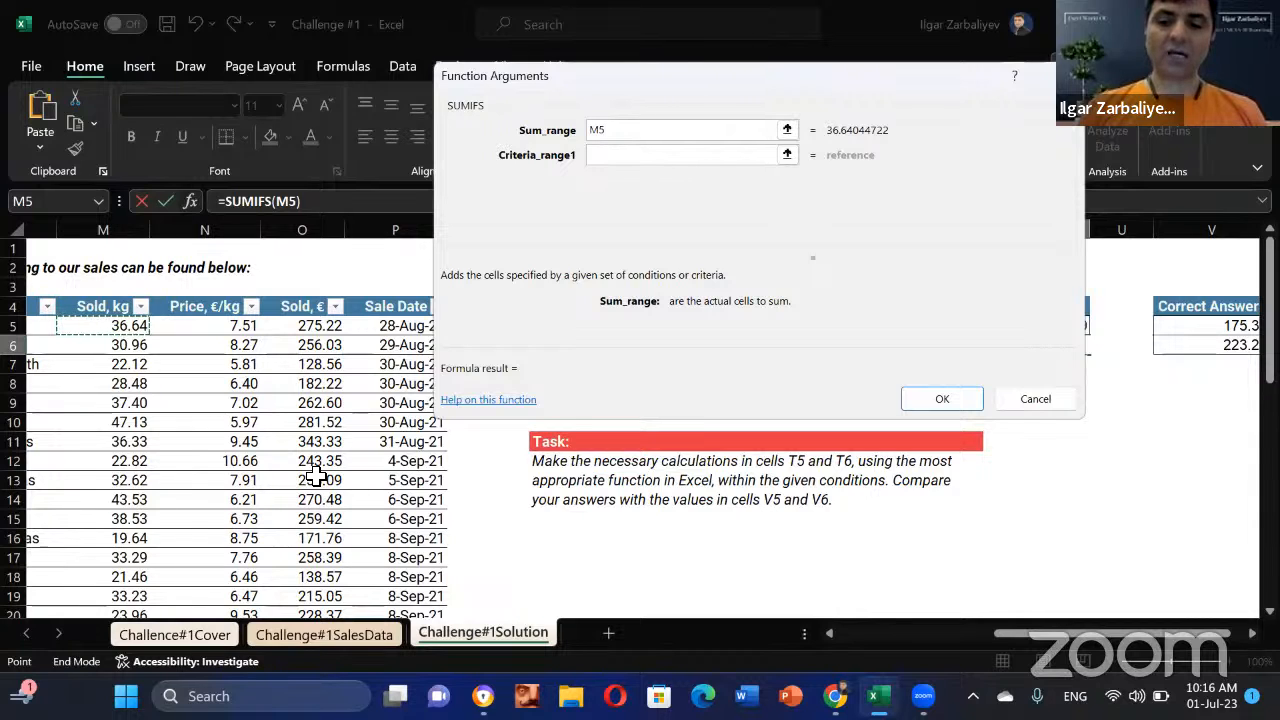
key(shift+Down)
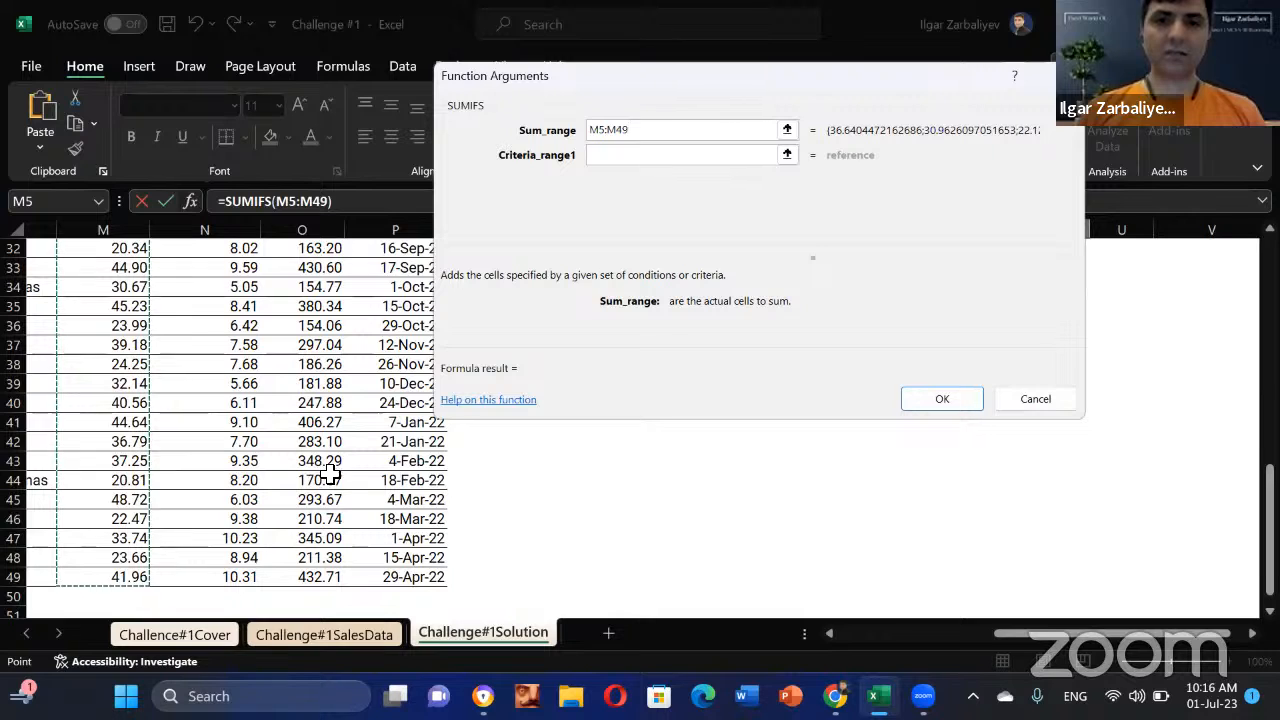
Step: Set Criteria_range1 to L5:L49 and Criteria1 to "*bananas*"
key(Tab)
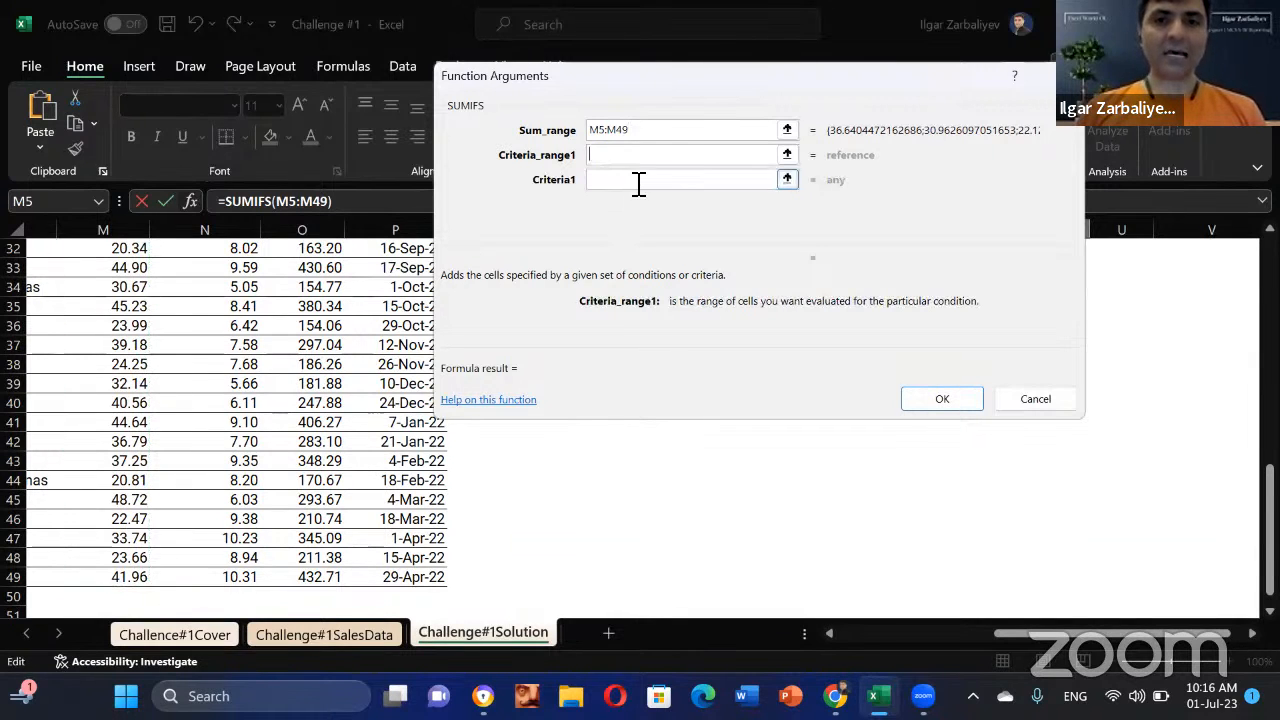
drag(678, 76, 698, 124)
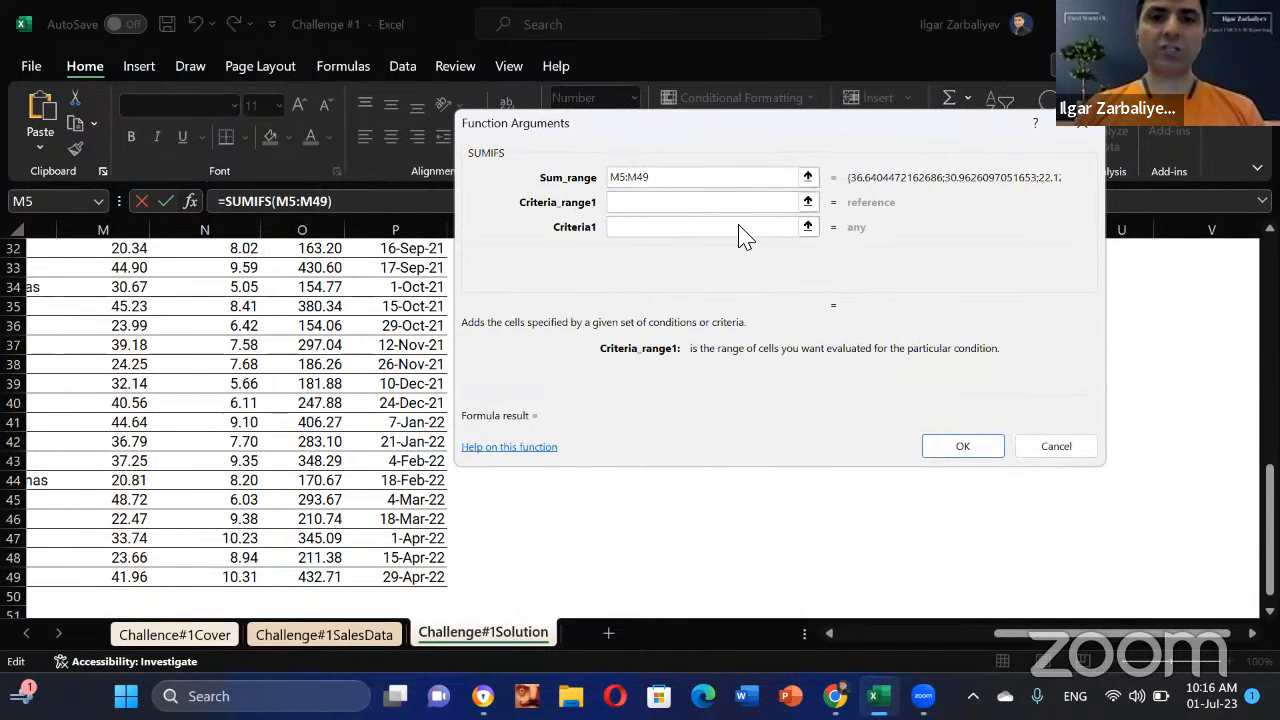
drag(745, 235, 849, 371)
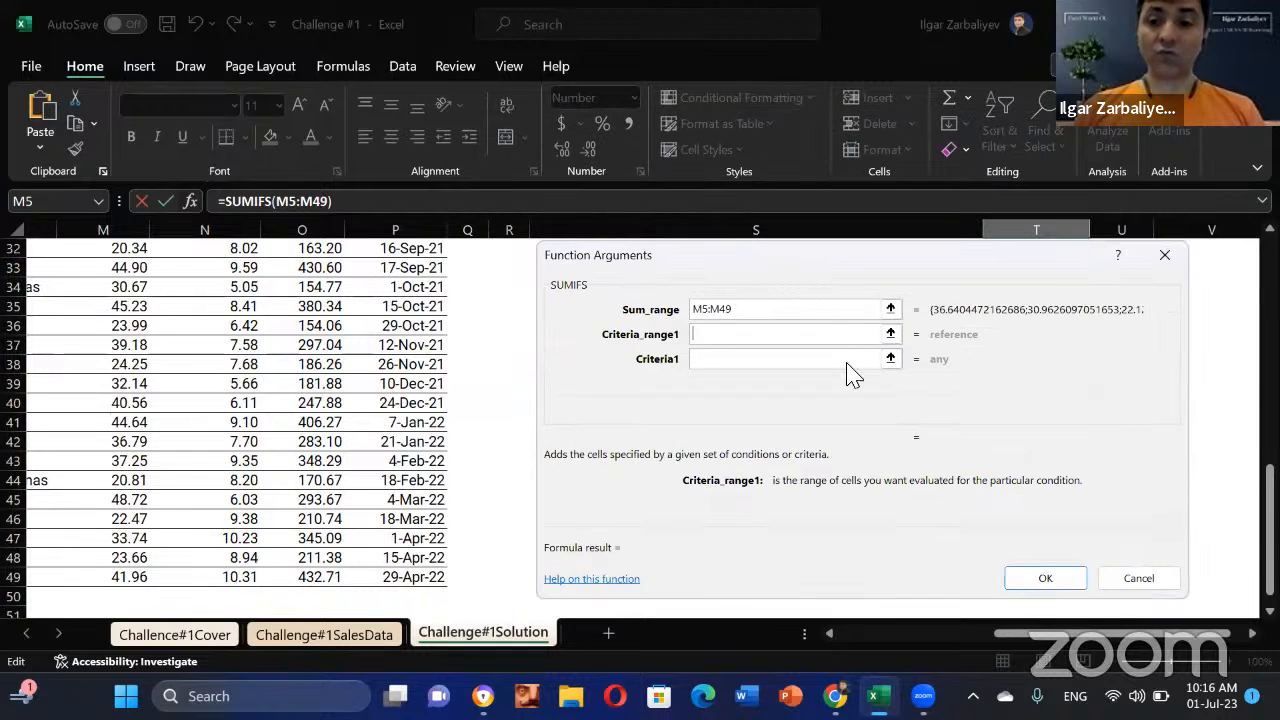
drag(1005, 634, 905, 632)
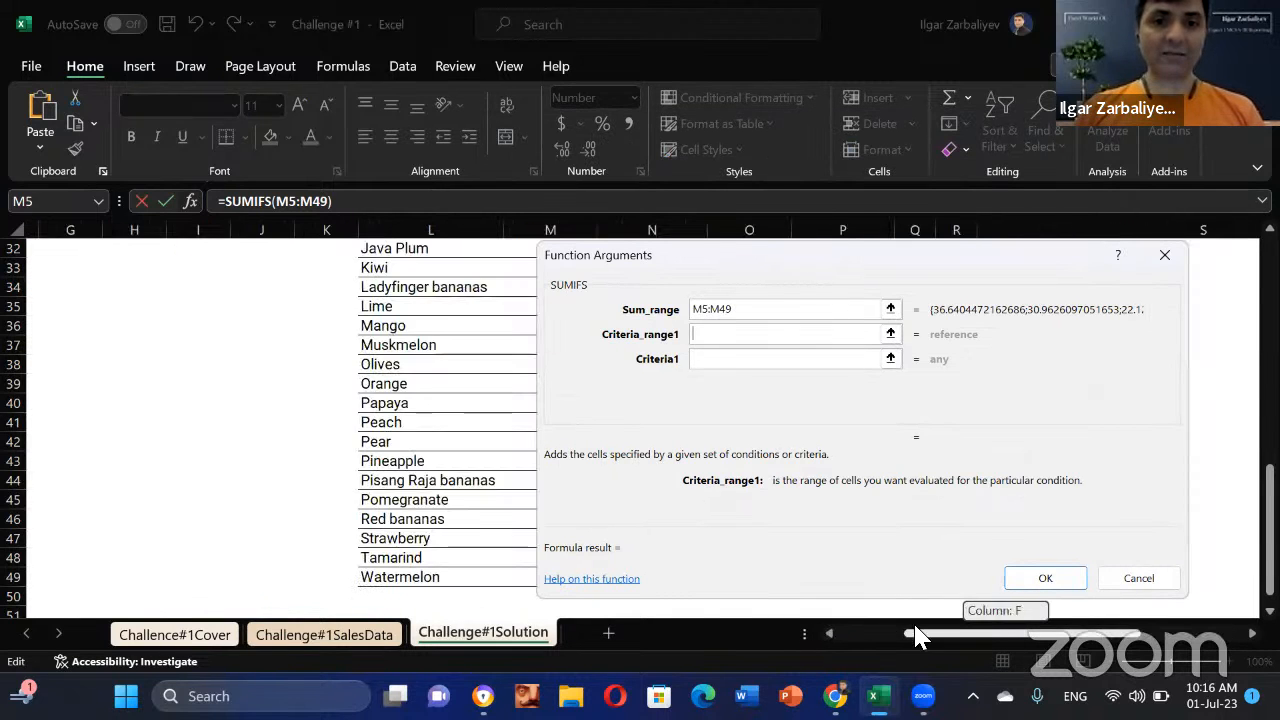
scroll(366, 357, up, 10)
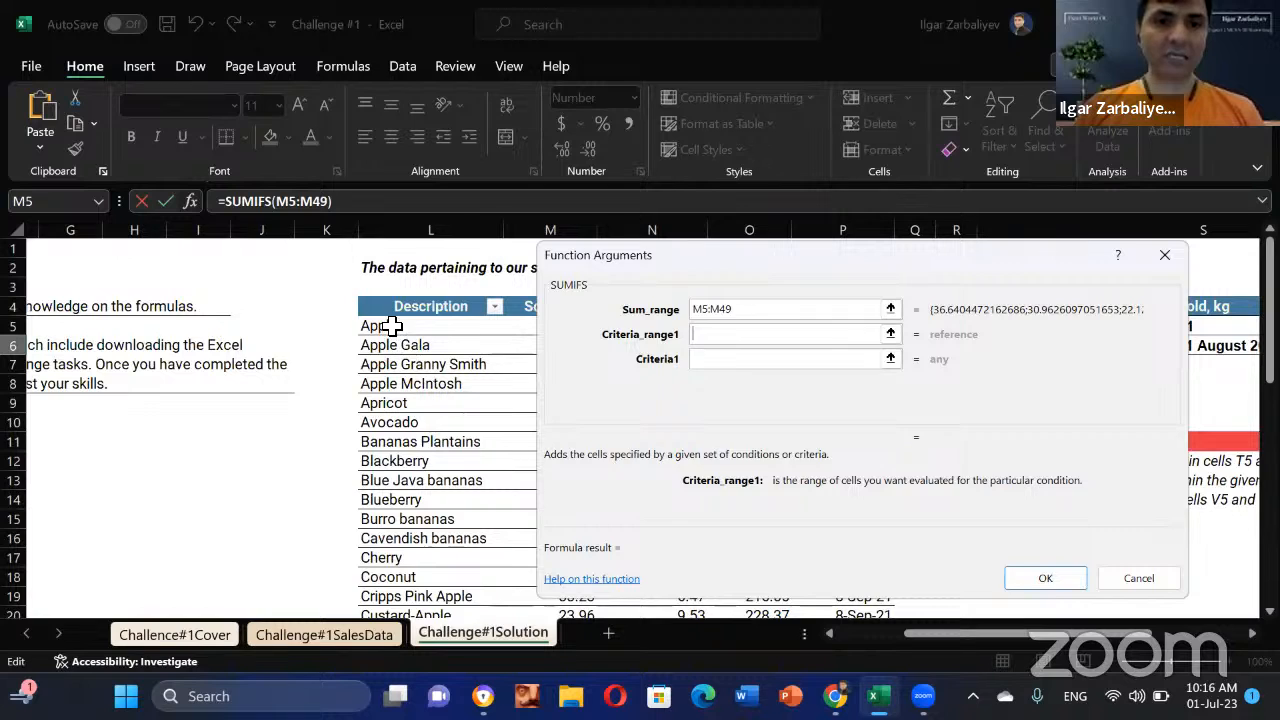
click(375, 326)
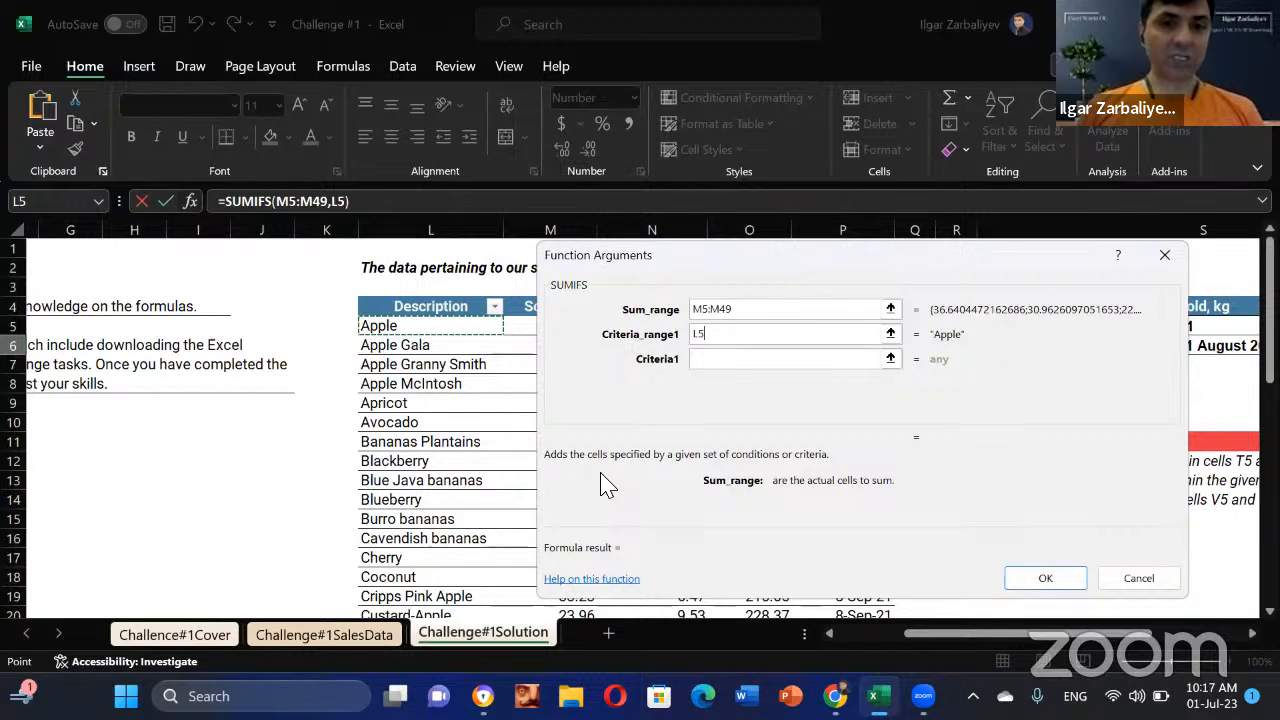
key(End)
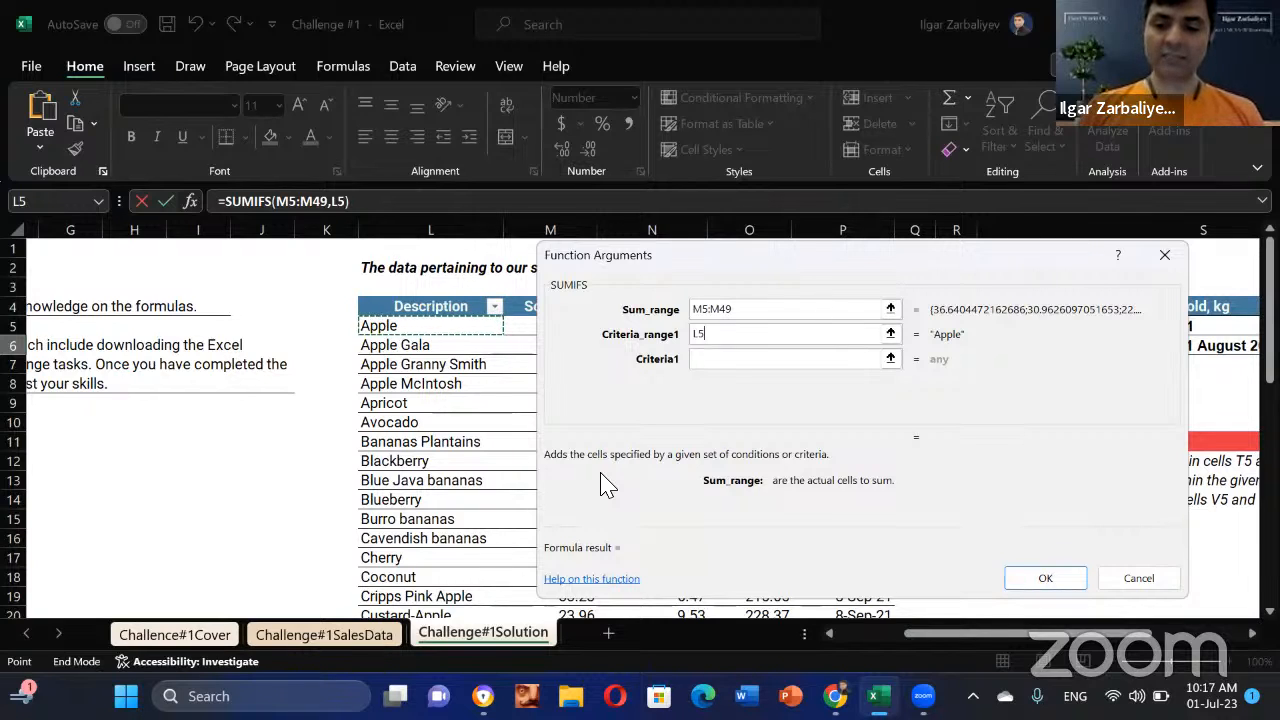
key(shift+Down)
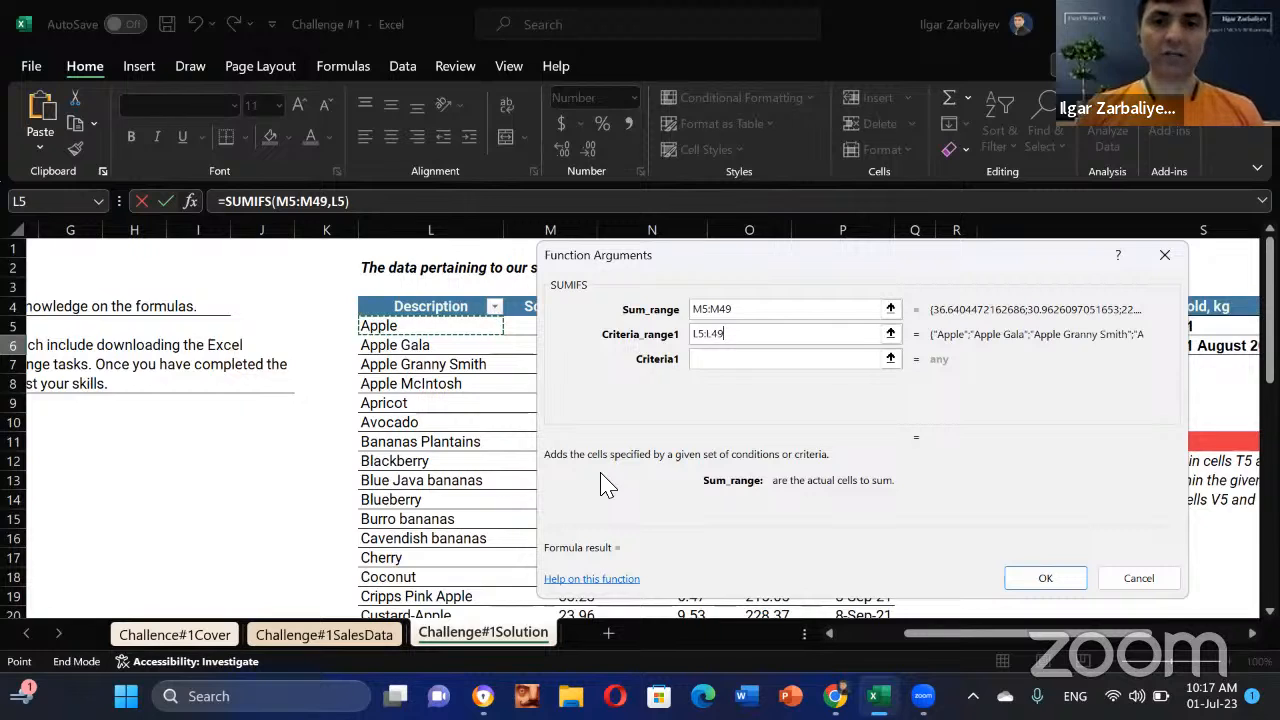
key(shift+Down)
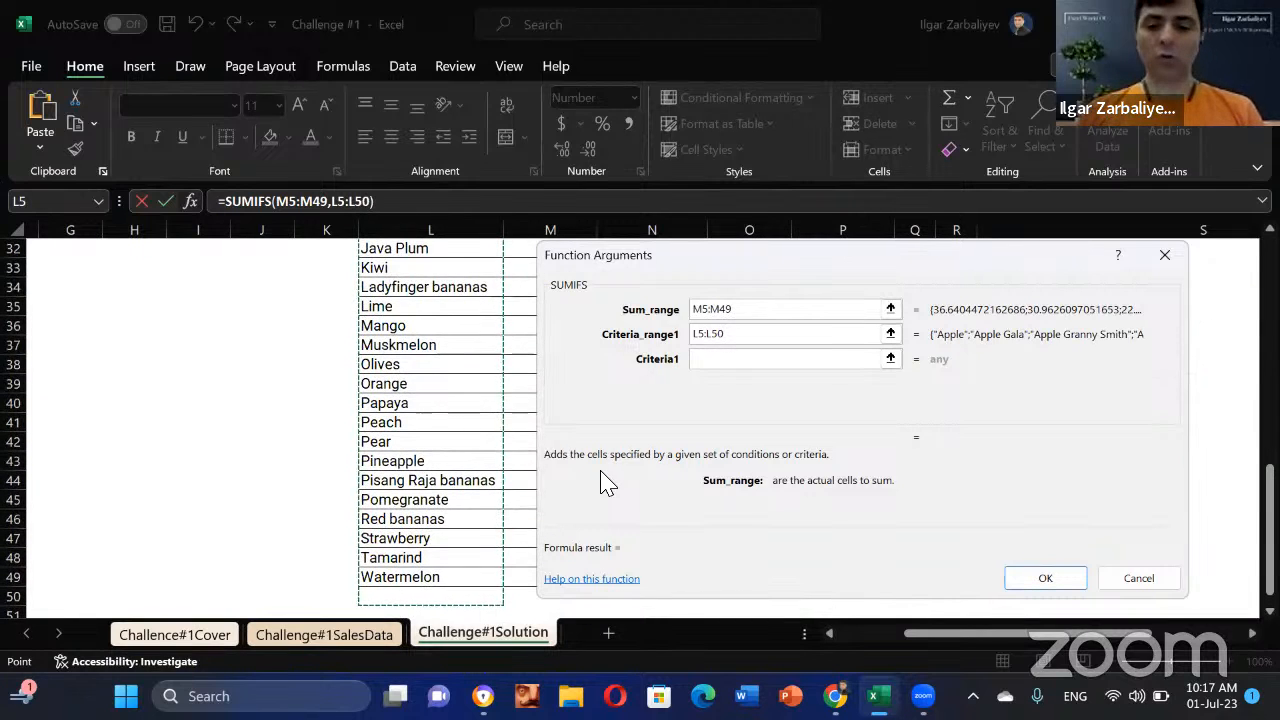
key(shift+Up)
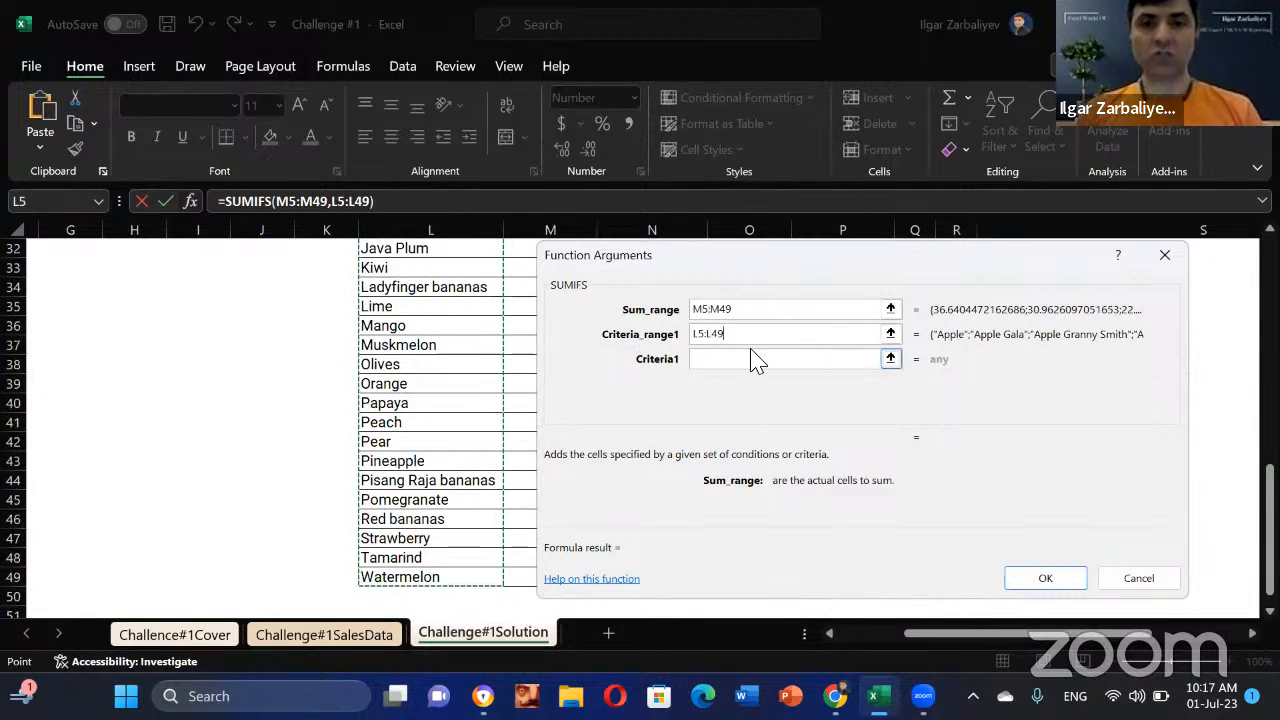
click(762, 362)
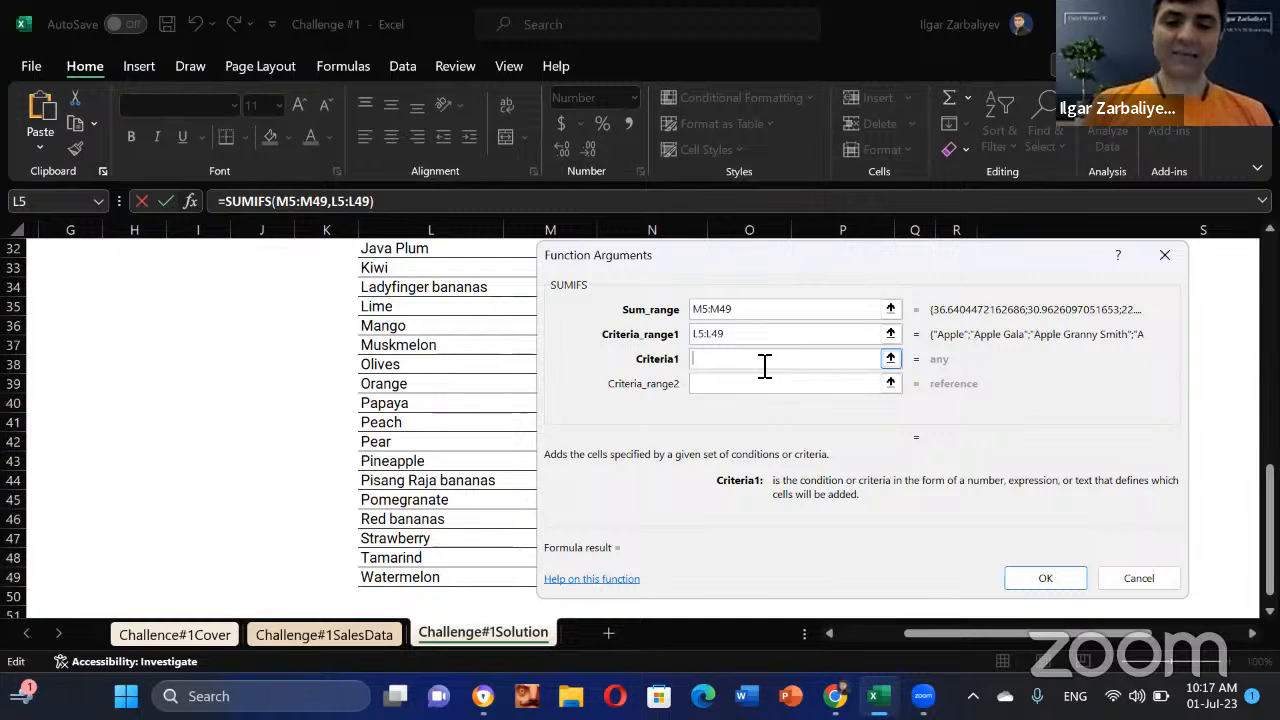
text(*bana)
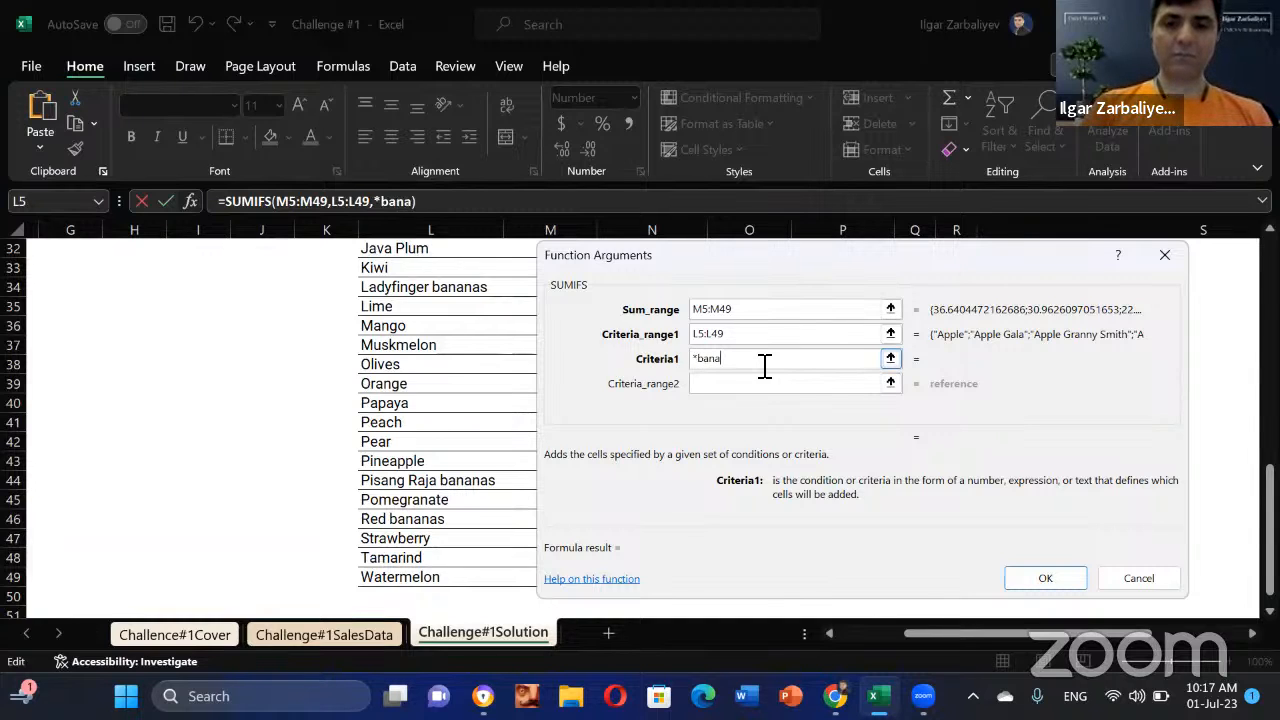
text(nas)
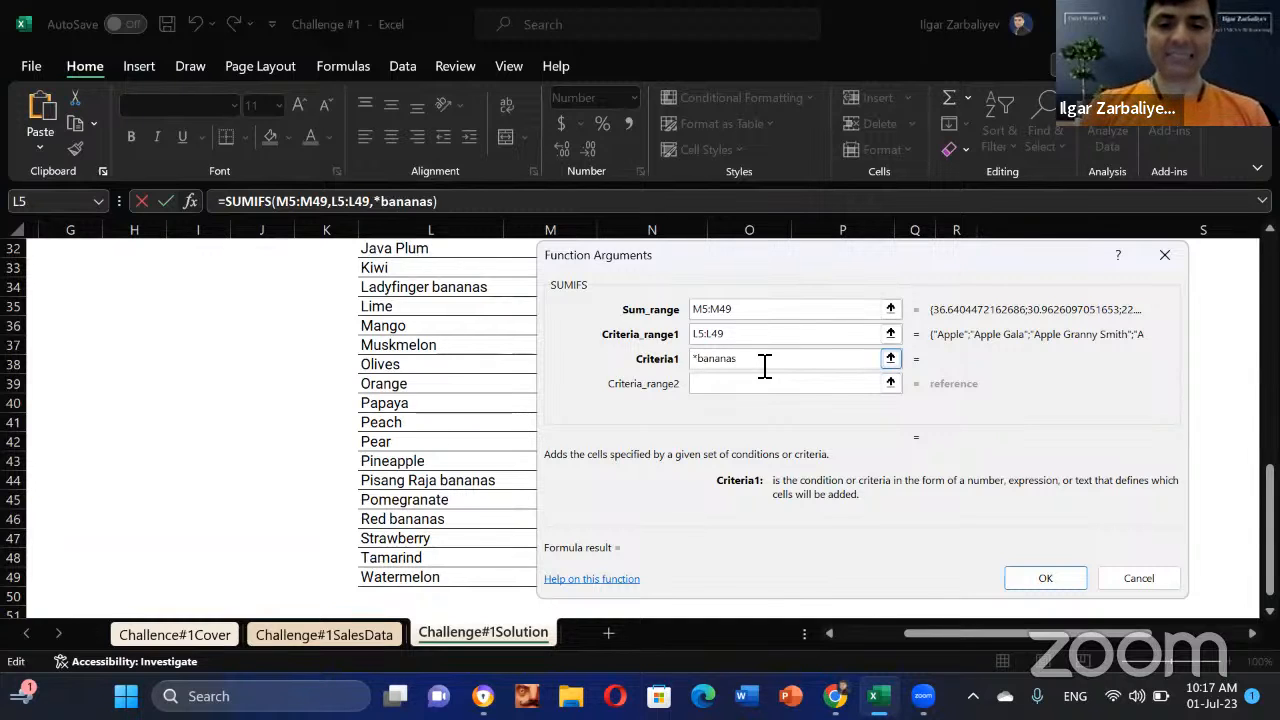
text(*)
key(Tab)
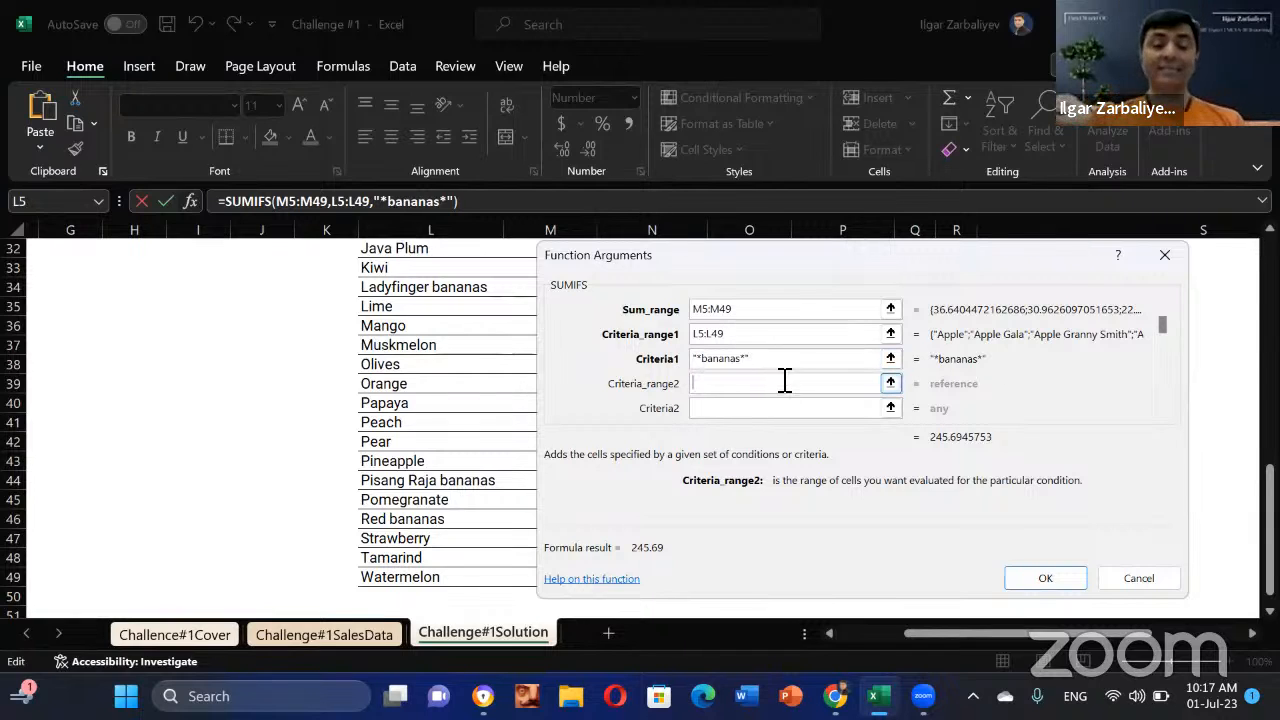
Step: Set Criteria_range2 to the Sale Date range P5:P49
drag(765, 253, 753, 386)
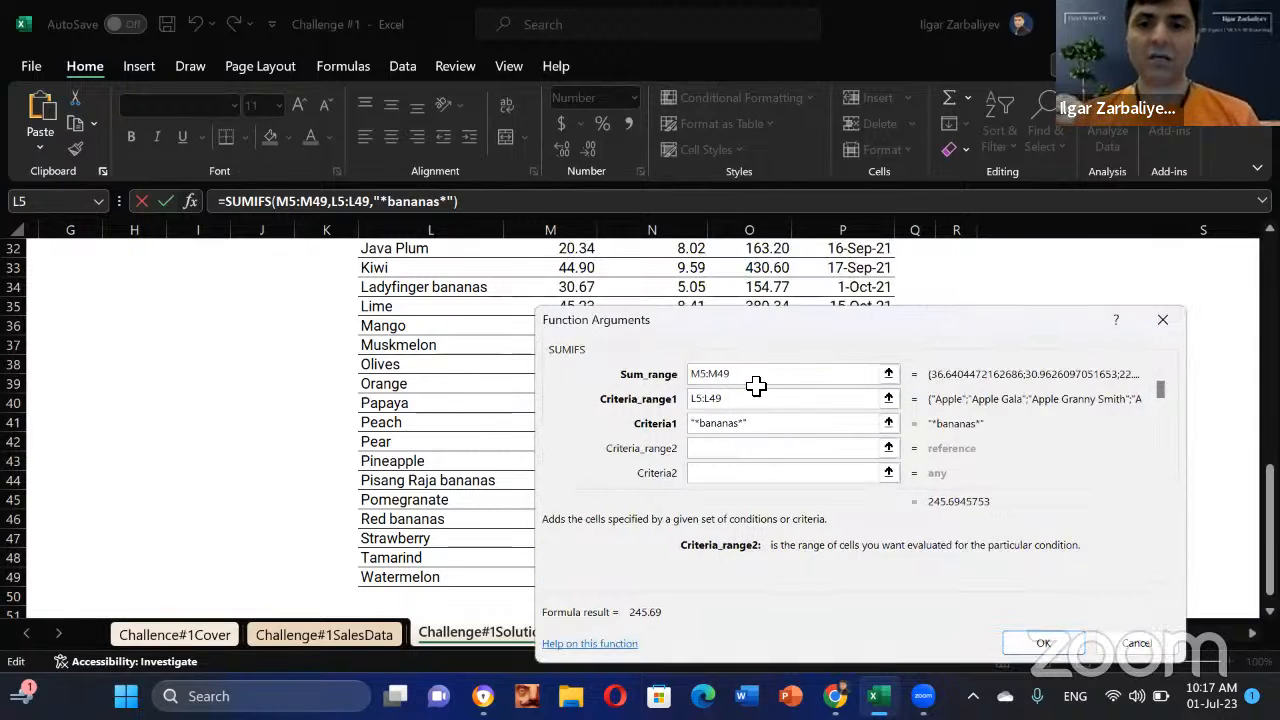
scroll(872, 279, up, 7)
scroll(872, 279, up, 3)
click(860, 326)
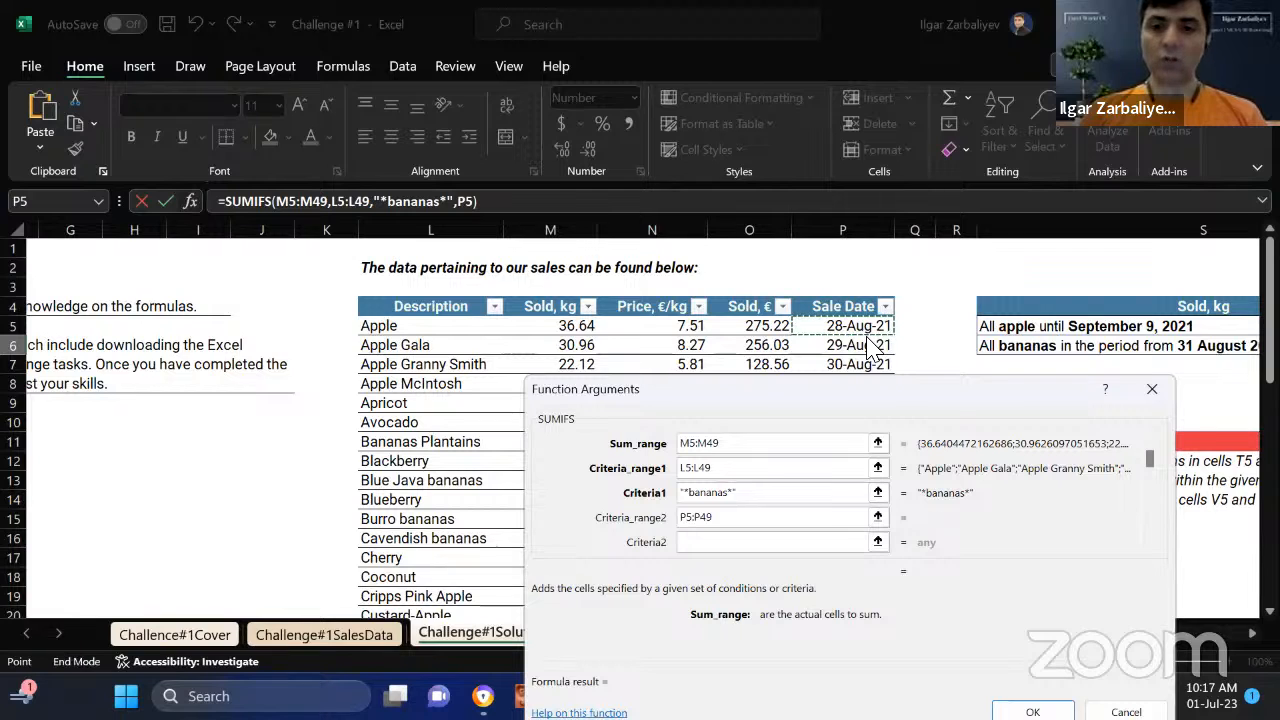
key(ctrl+shift+Down)
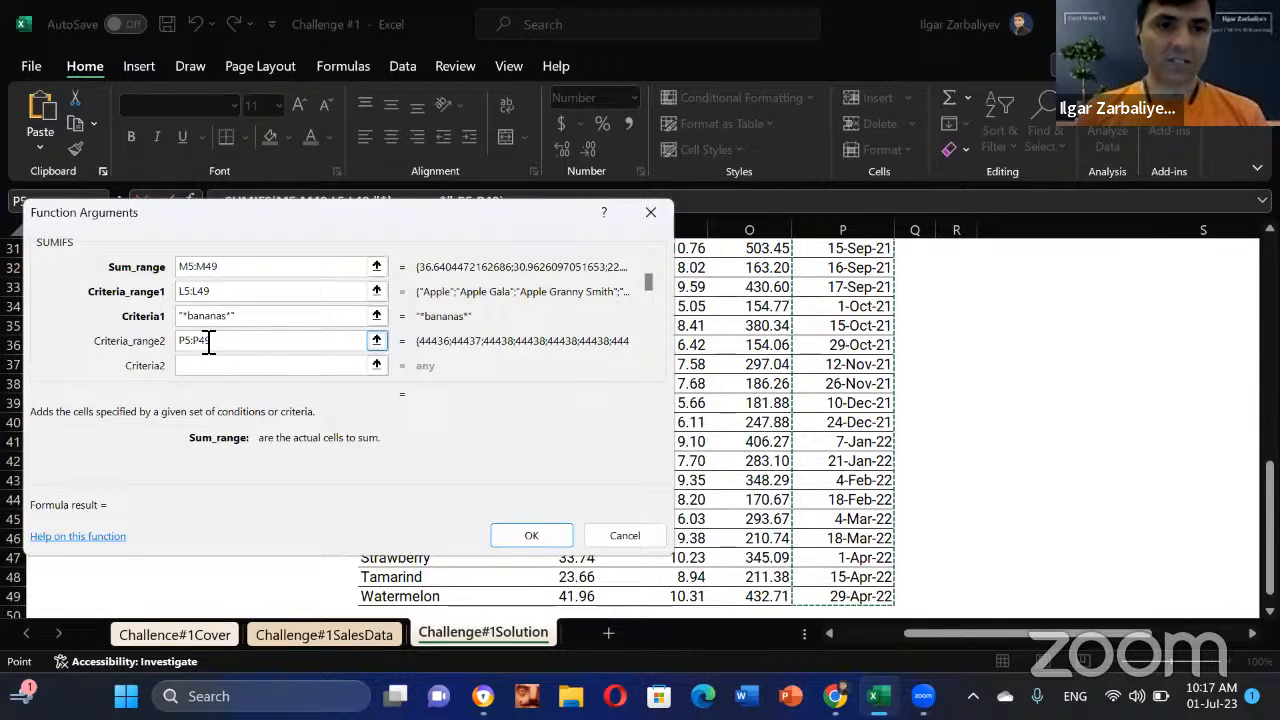
mouse_move(160, 340)
mouse_down()
mouse_move(134, 350)
mouse_move(152, 348)
mouse_up()
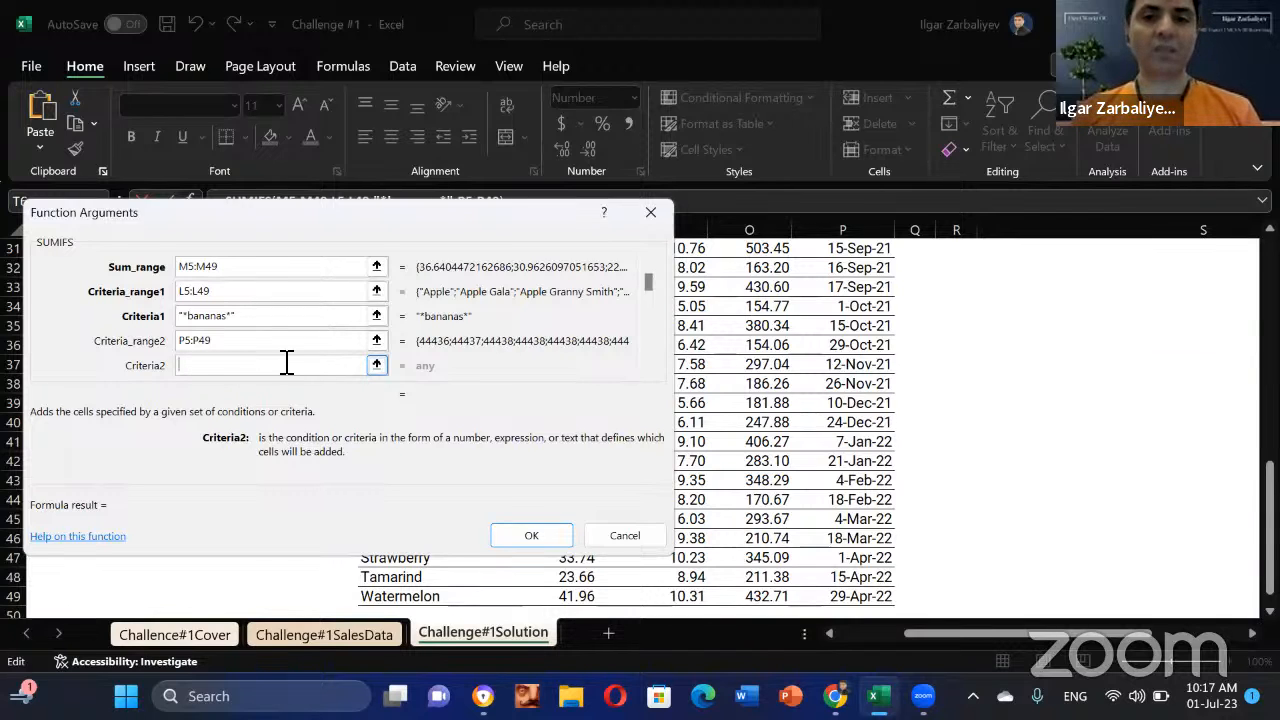
drag(1268, 528, 1137, 208)
drag(384, 216, 617, 326)
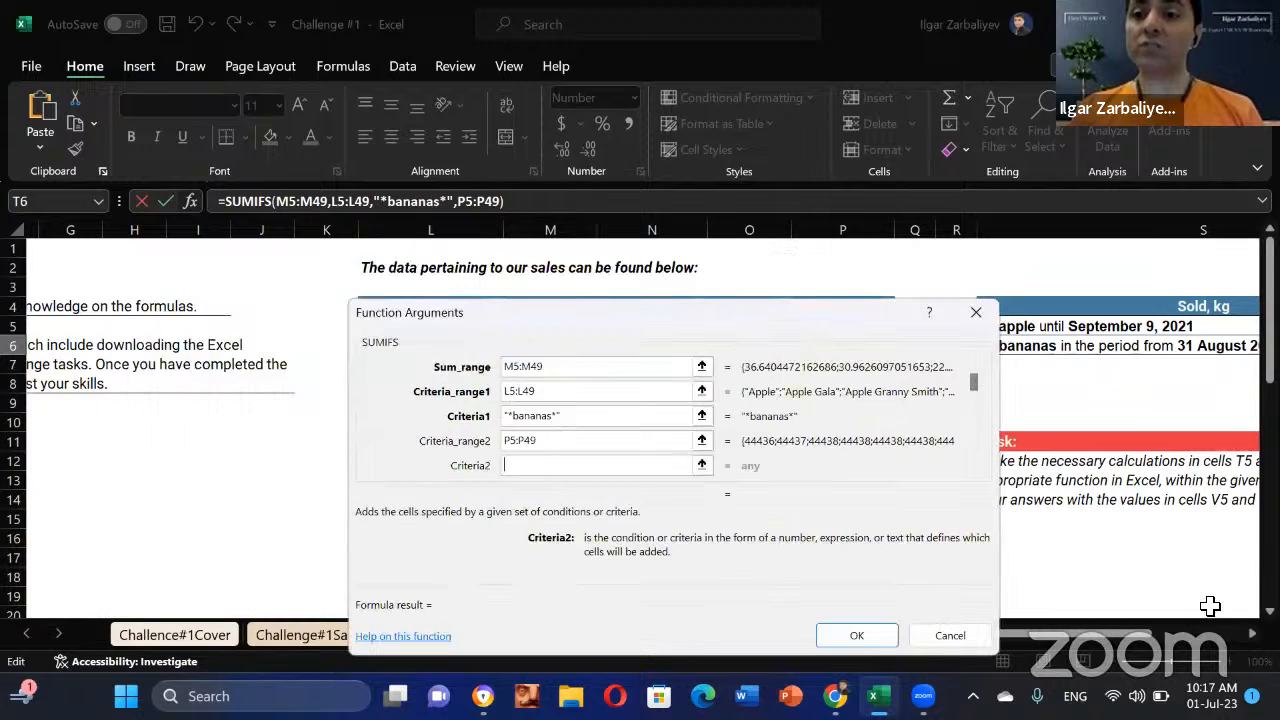
mouse_move(1131, 637)
mouse_down()
mouse_move(1182, 638)
mouse_move(1147, 637)
mouse_up()
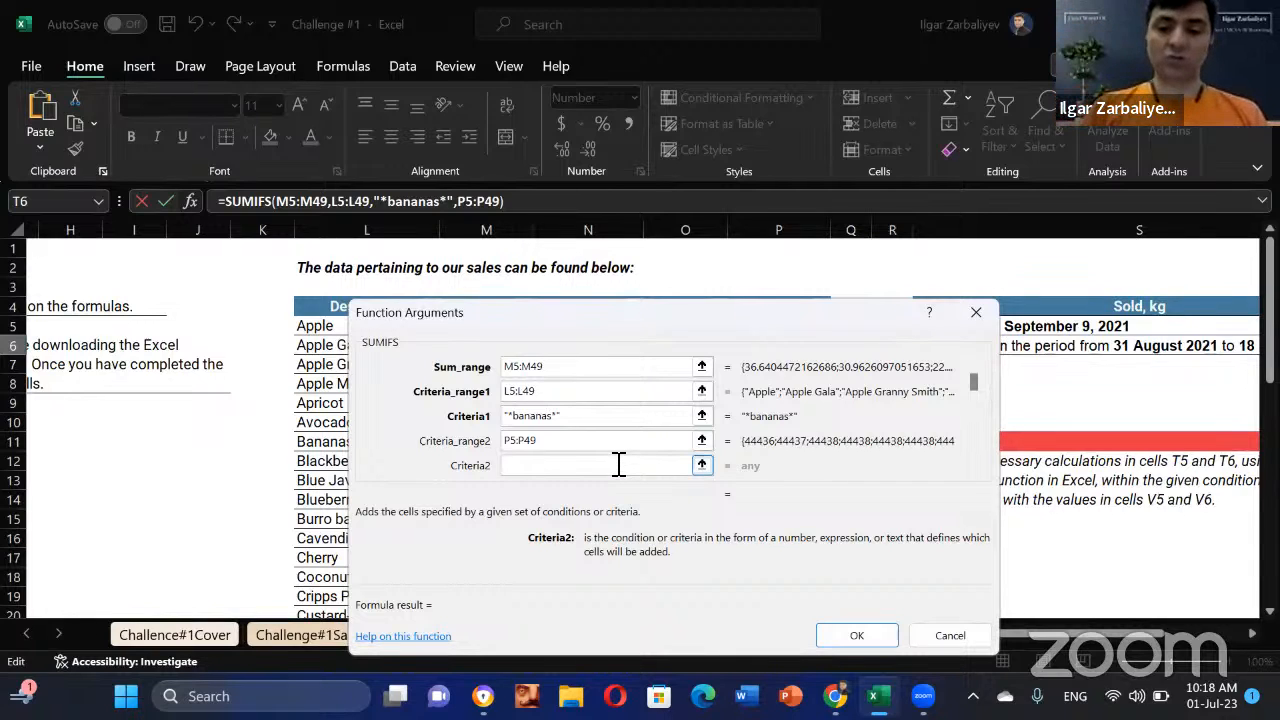
Step: Enter ">=31-08-2021" as Criteria2, previewing a result of 245.69
text(>)
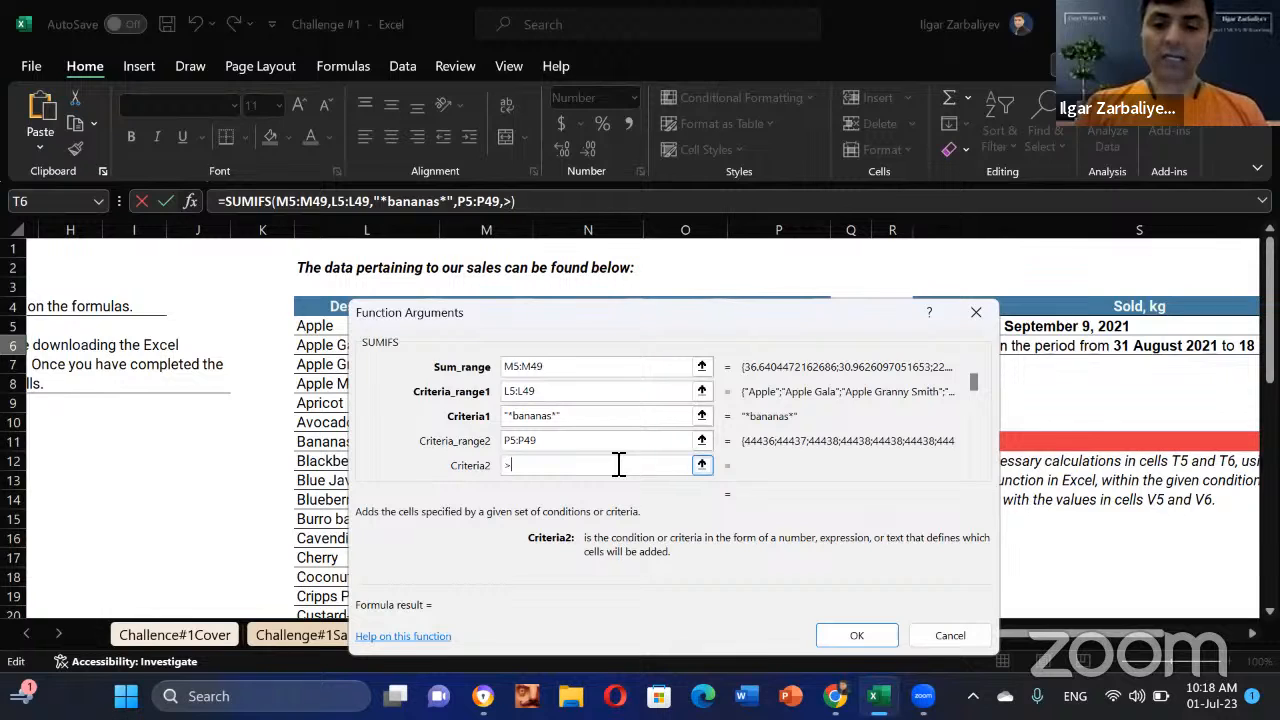
text(=)
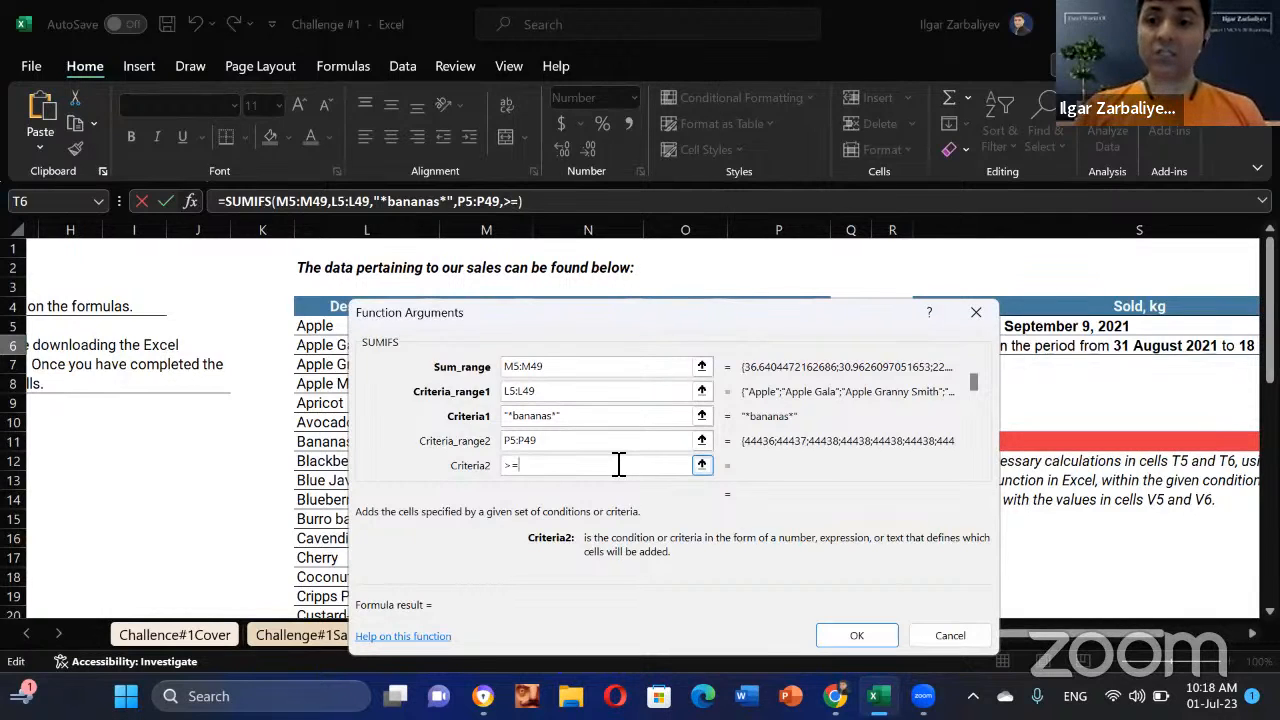
text(31-)
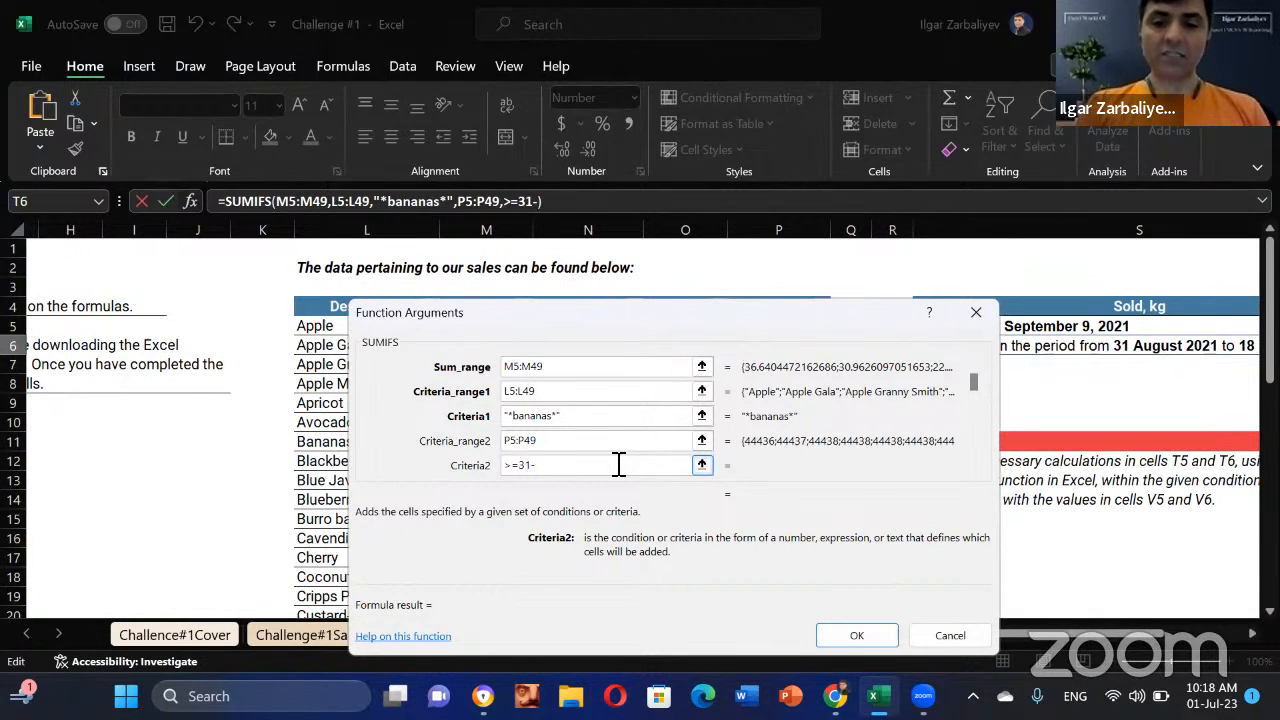
text(08-20)
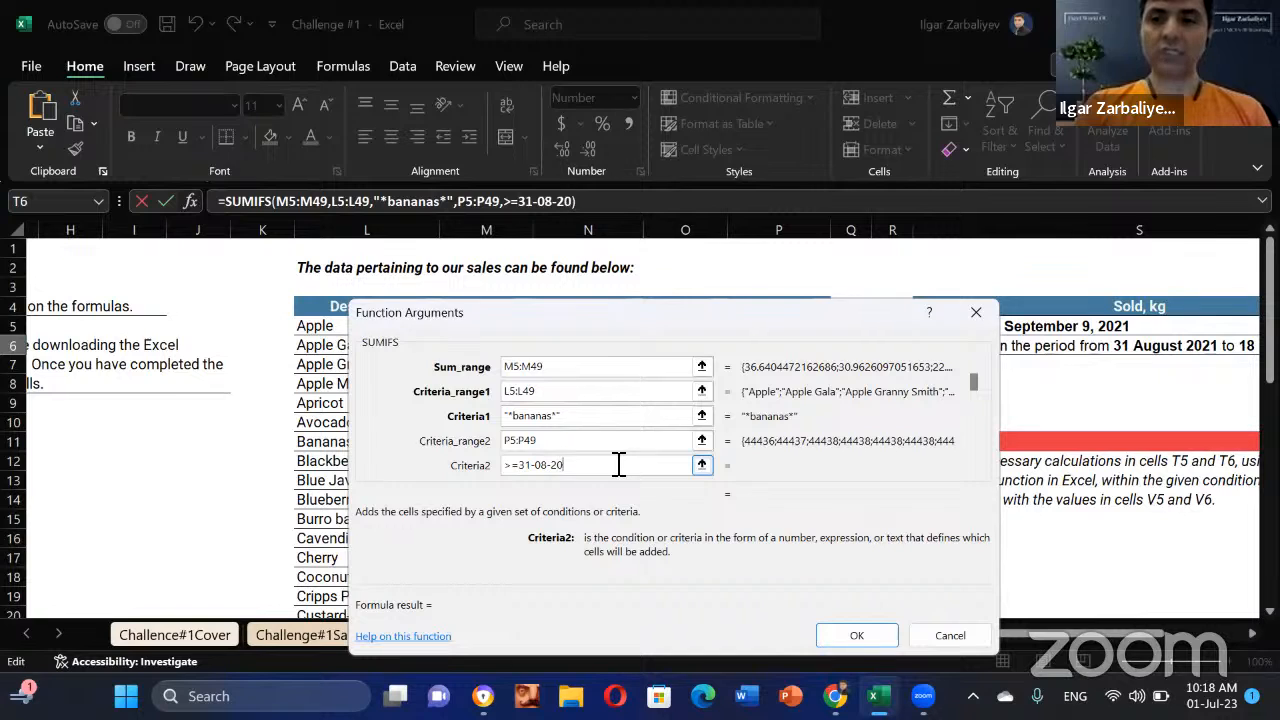
text(21)
key(Tab)
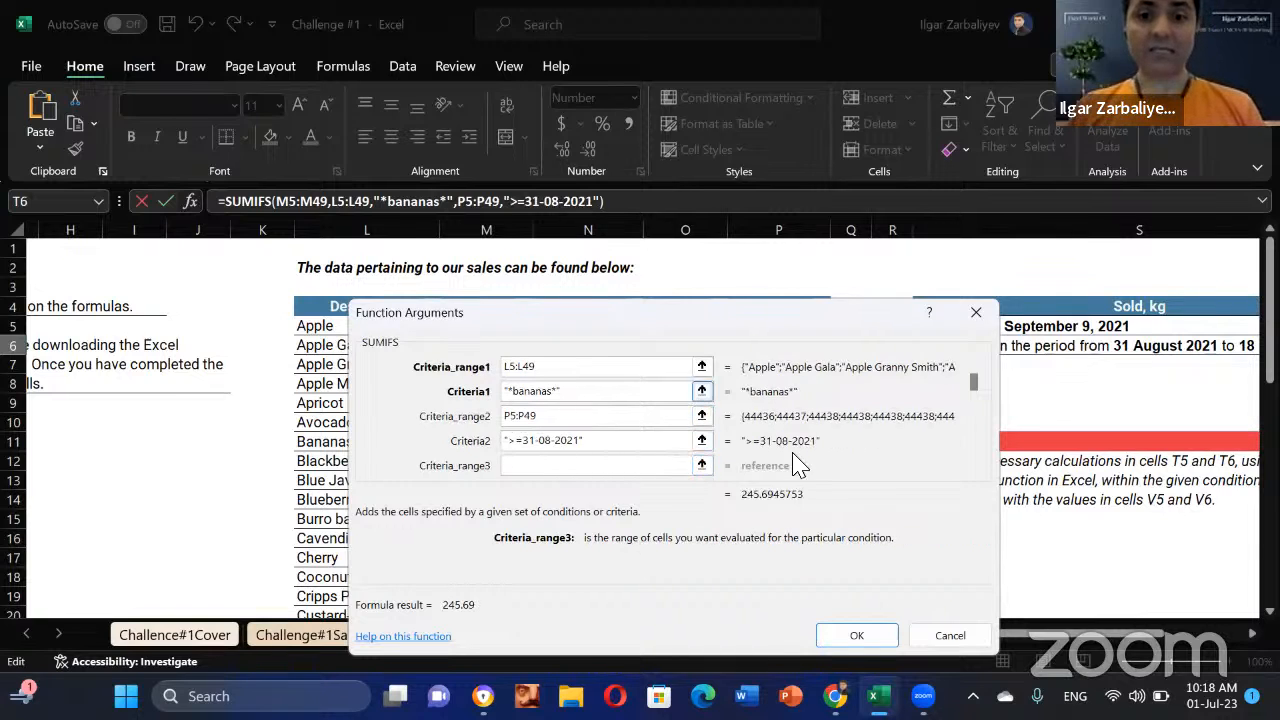
click(557, 418)
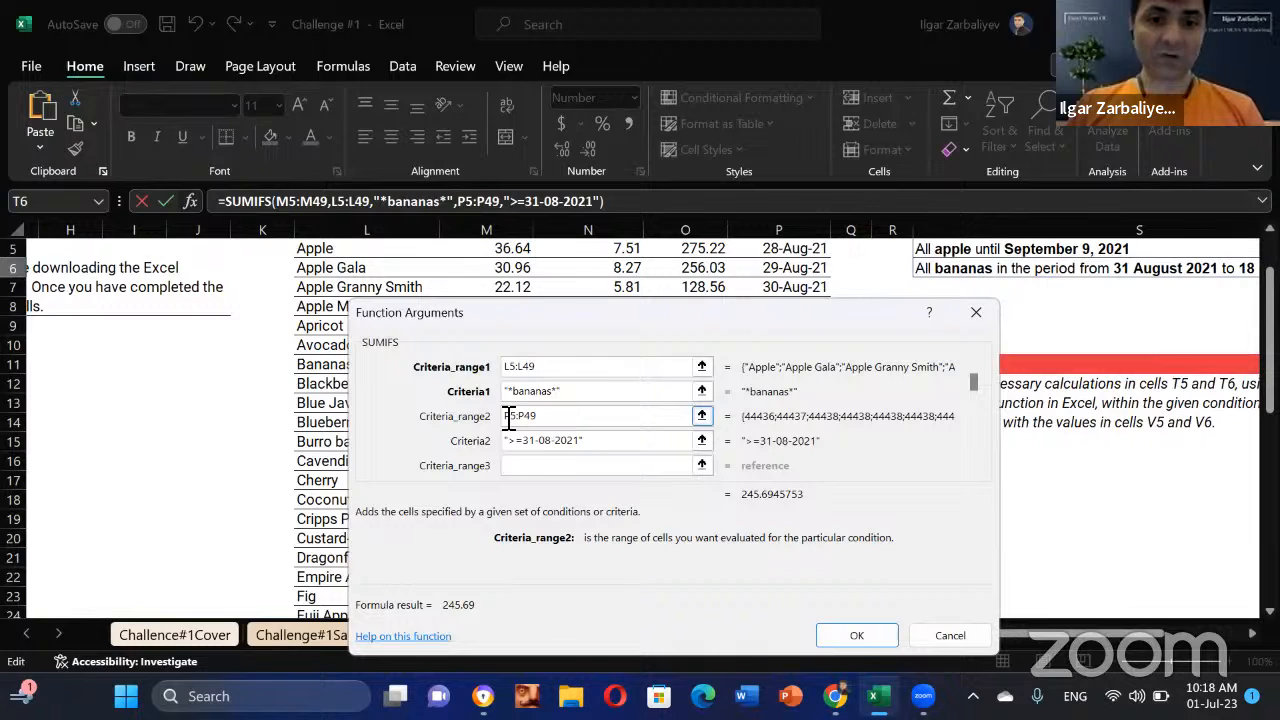
scroll(822, 345, up, 2)
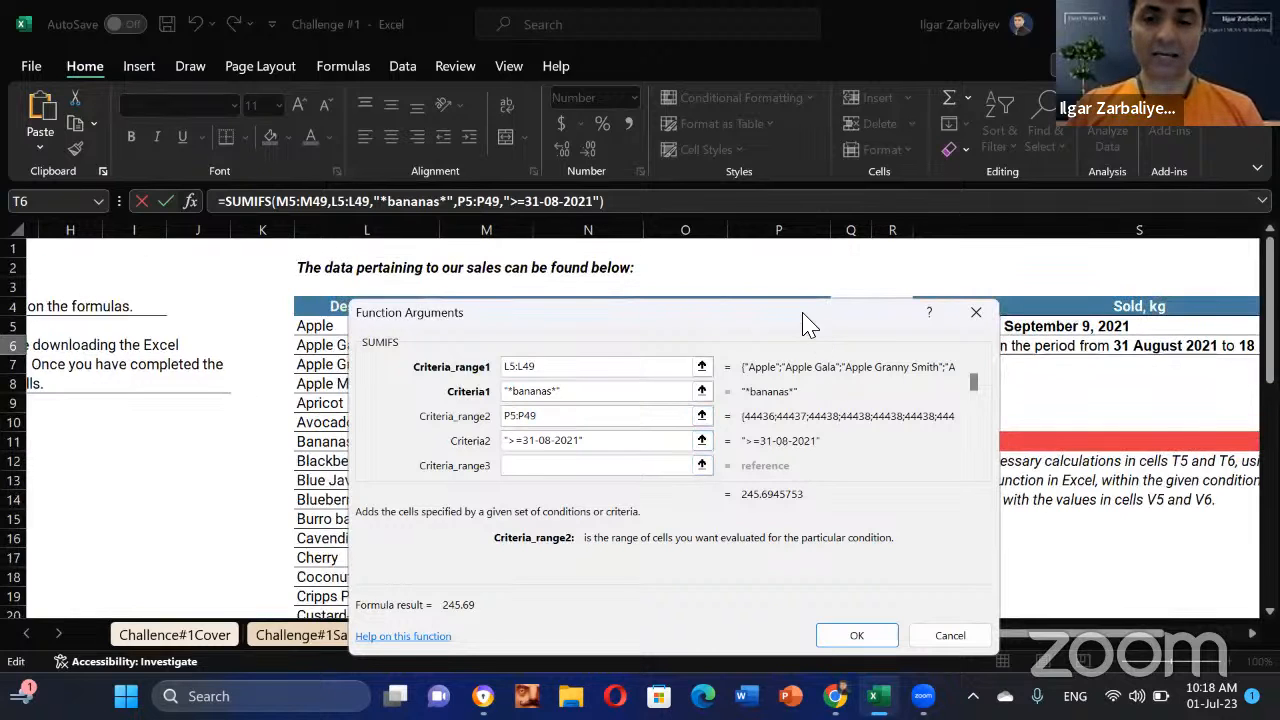
Step: Correct Criteria_range2 to P5:P49 and add P5:P49 as Criteria_range3
click(805, 331)
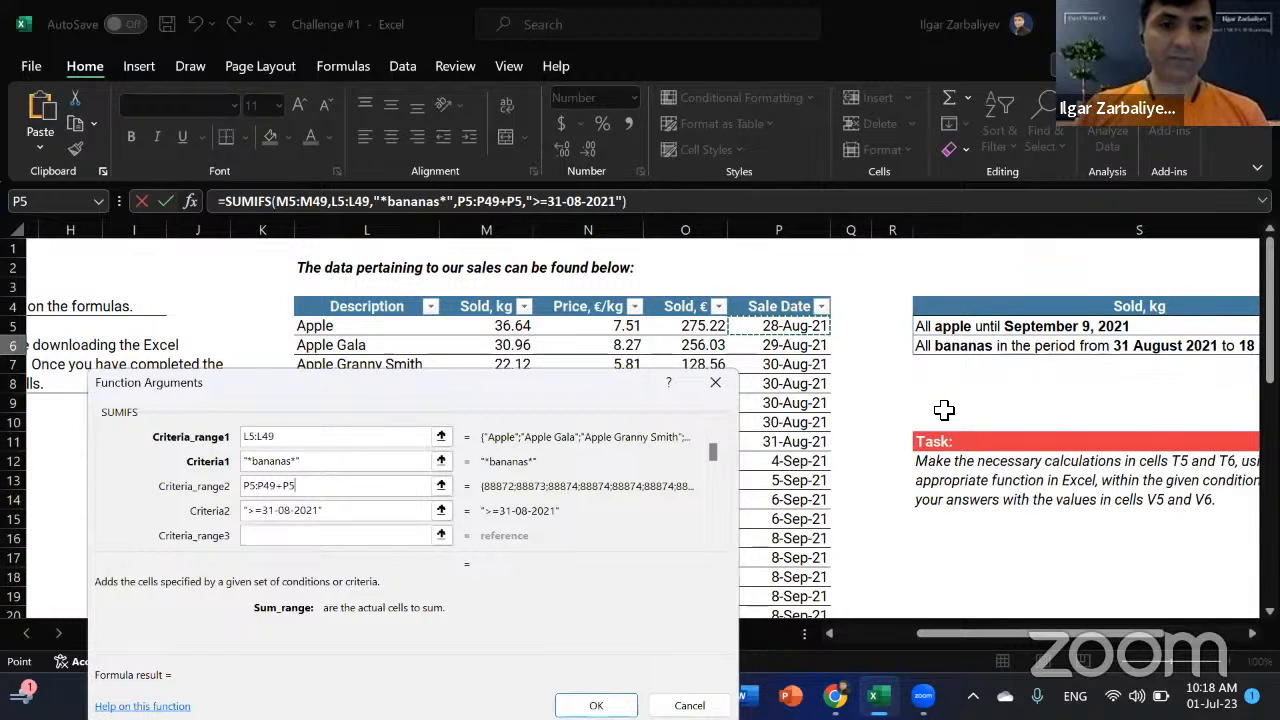
key(BackSpace)
key(BackSpace)
key(BackSpace)
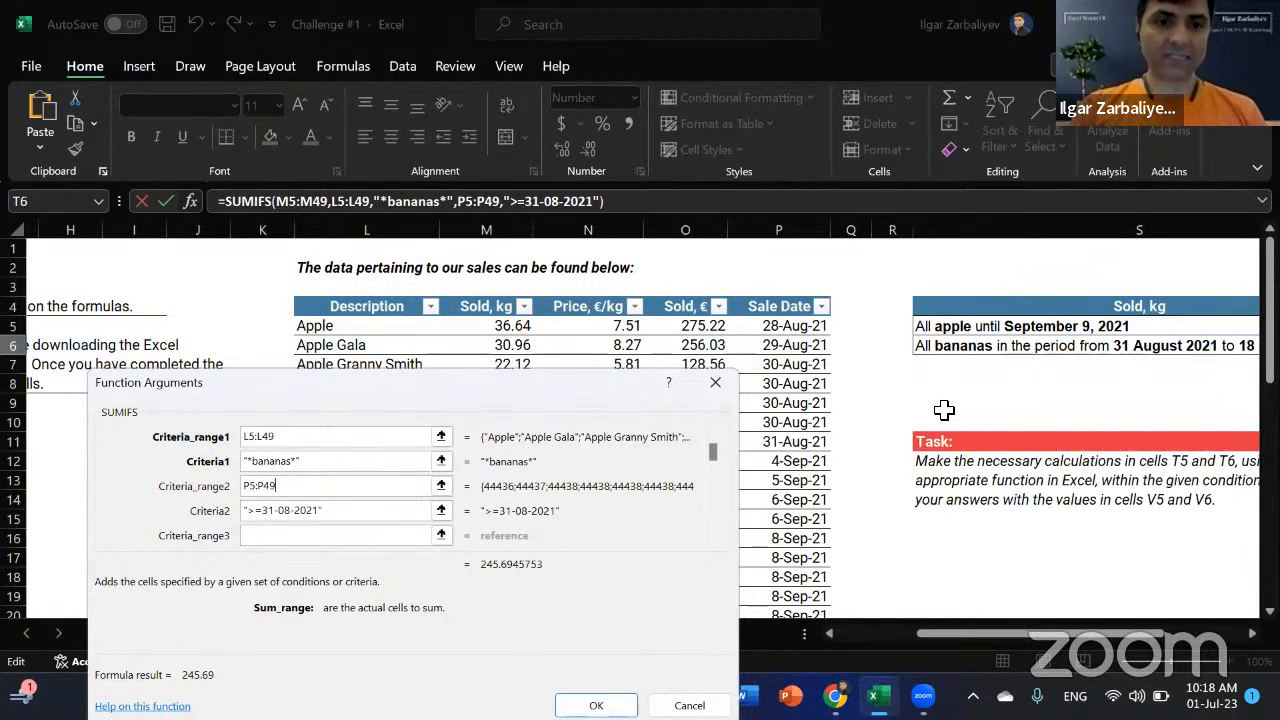
click(292, 536)
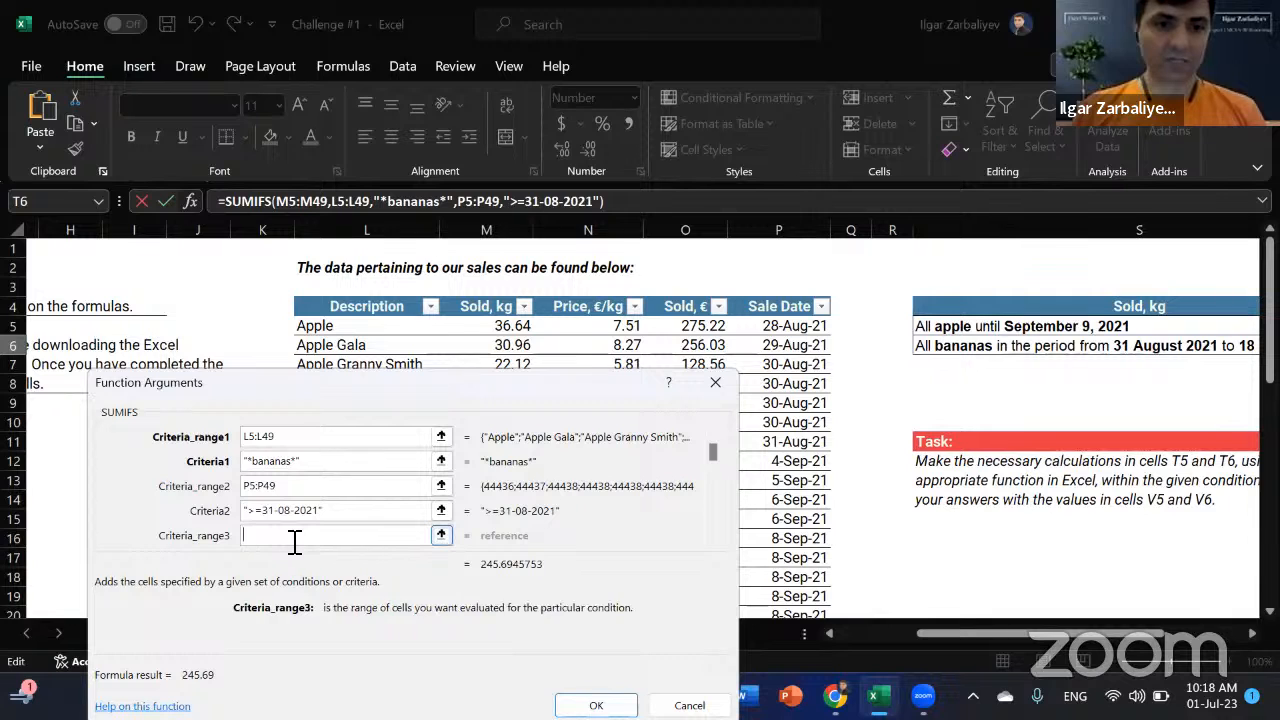
click(768, 334)
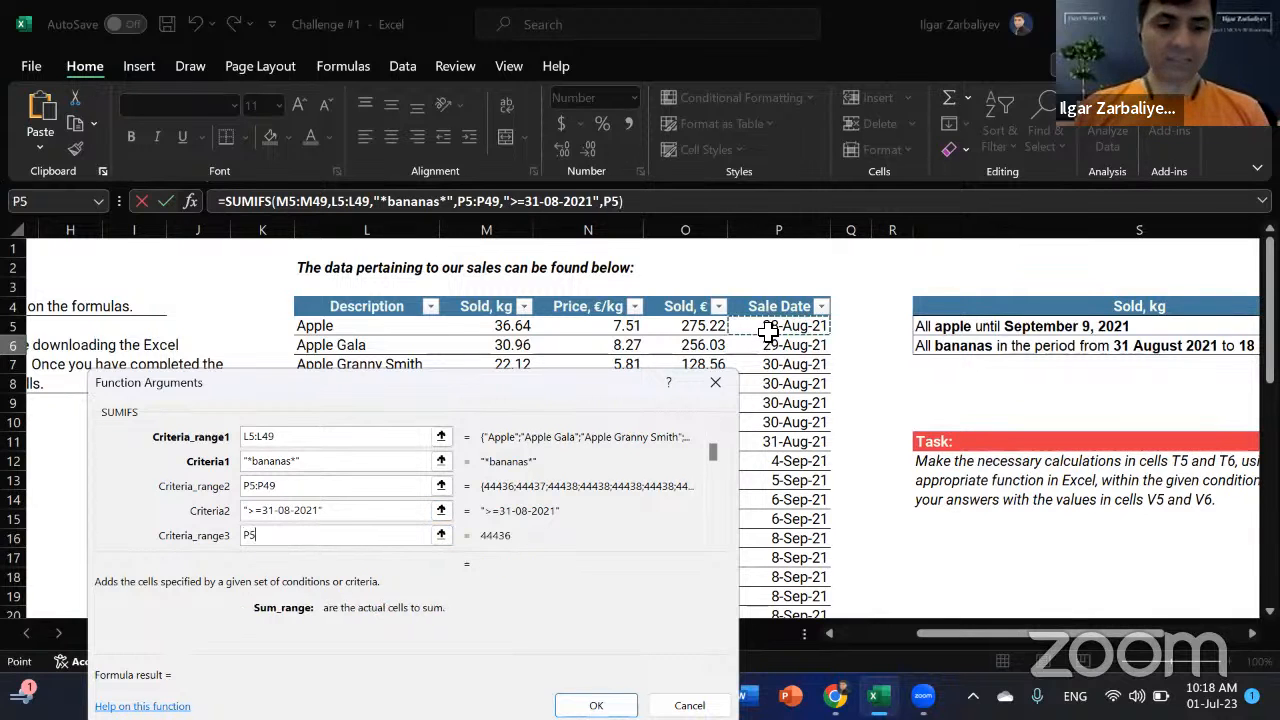
key(ctrl+shift+Down)
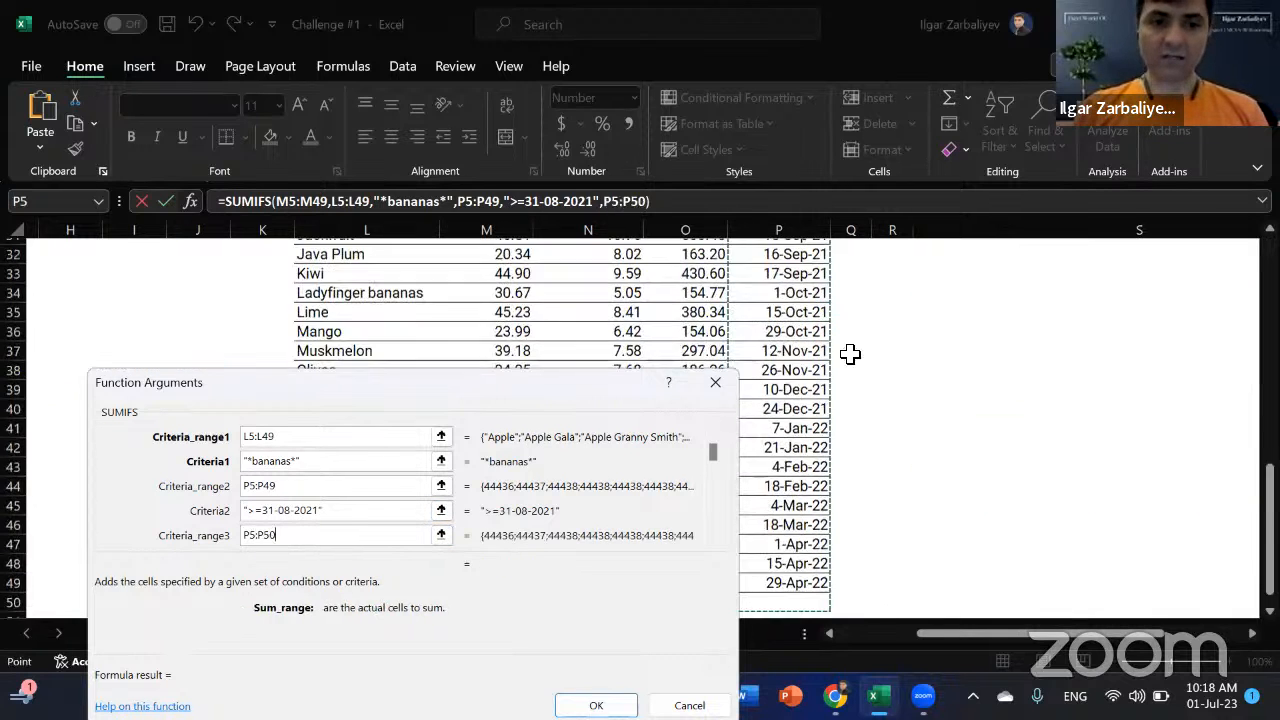
key(shift+Up)
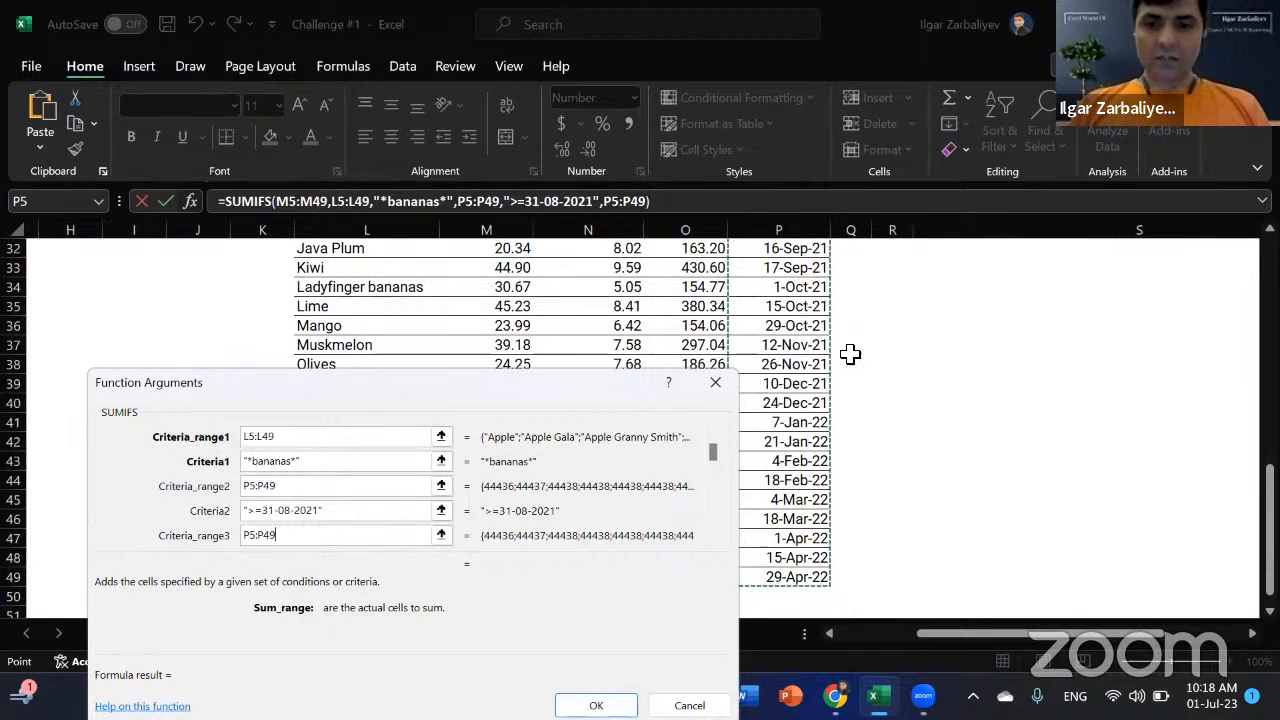
key(Tab)
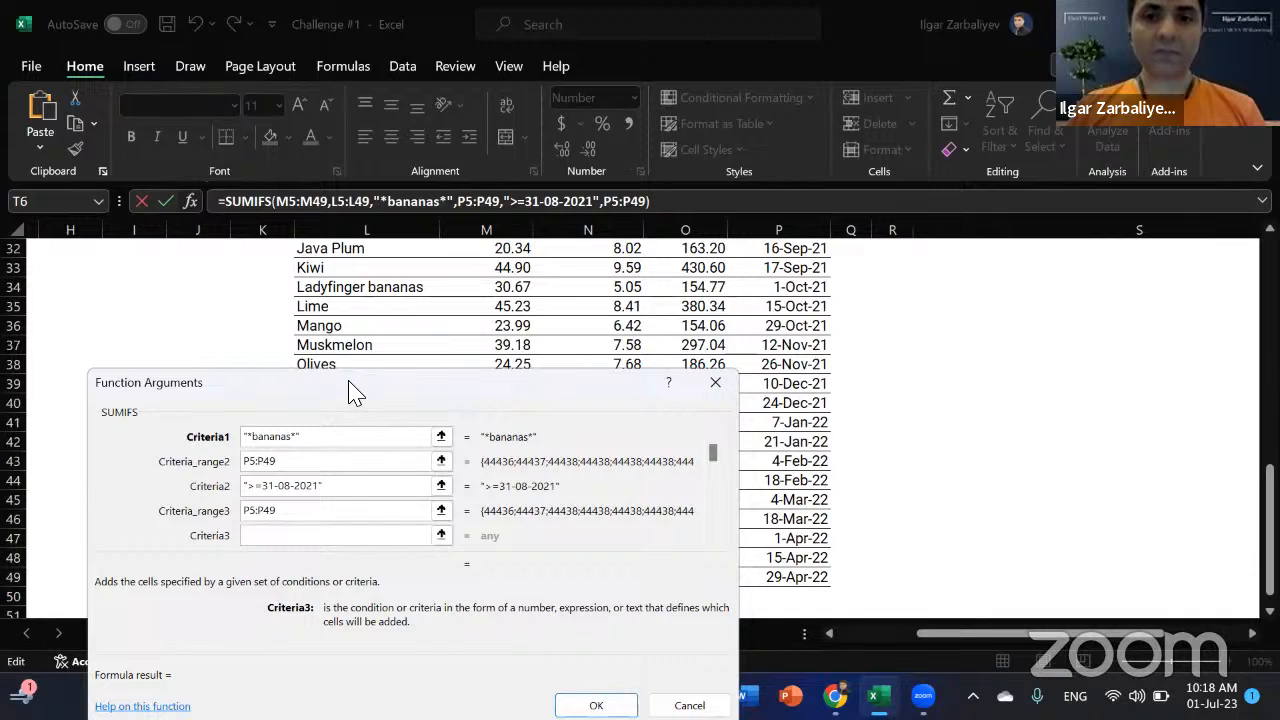
drag(349, 382, 460, 309)
drag(1270, 502, 1270, 273)
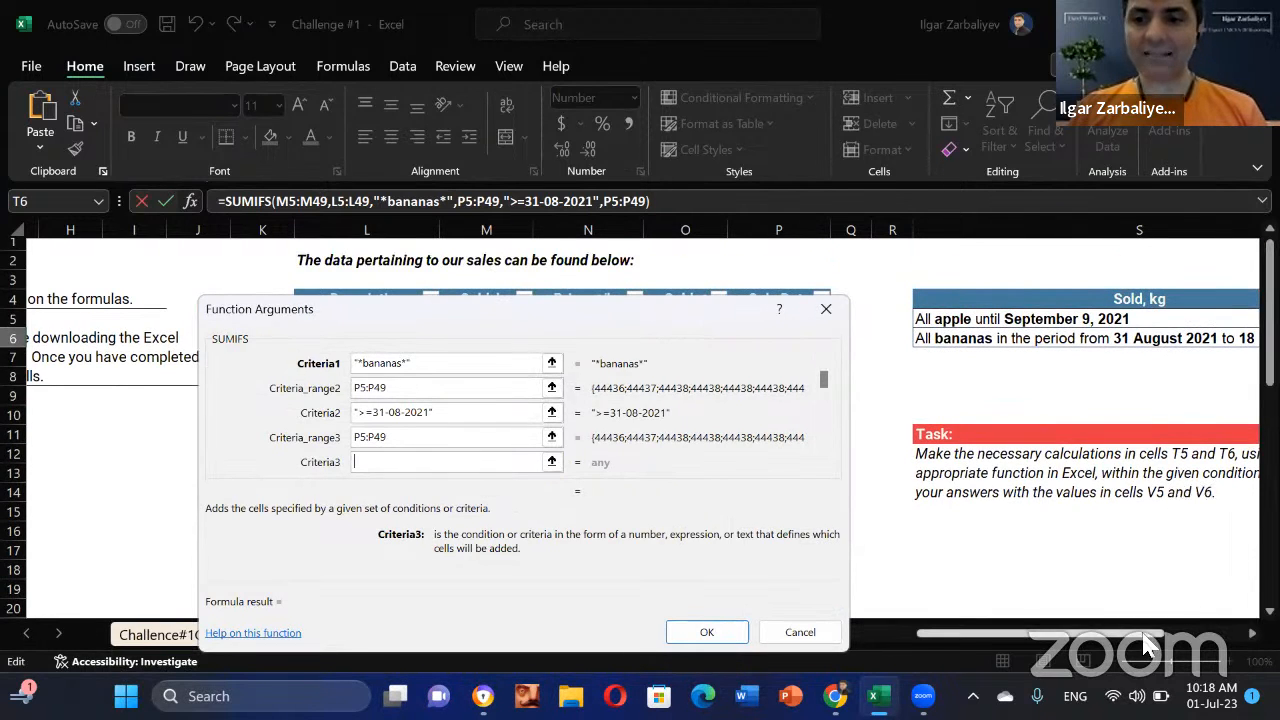
drag(1147, 645, 1186, 641)
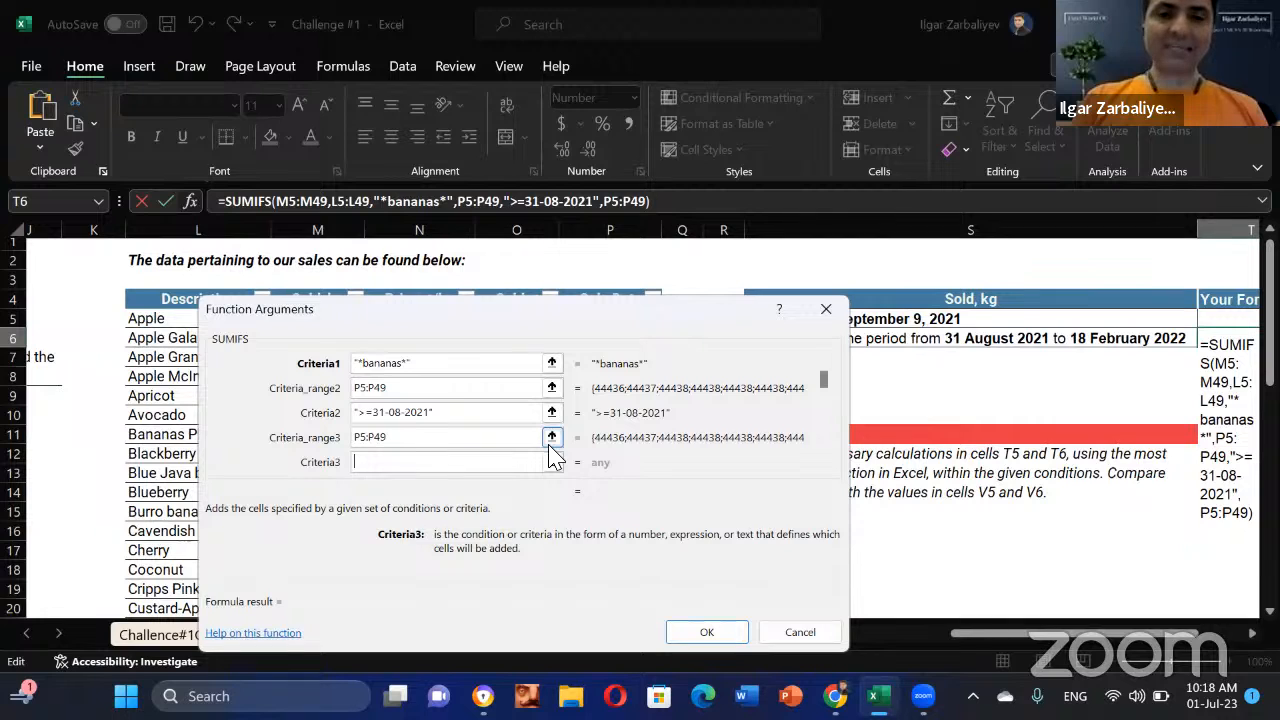
Step: Finish the bananas SUMIFS in T6 with end-date criterion <=18-02-2023, returning 245.69
text(<=)
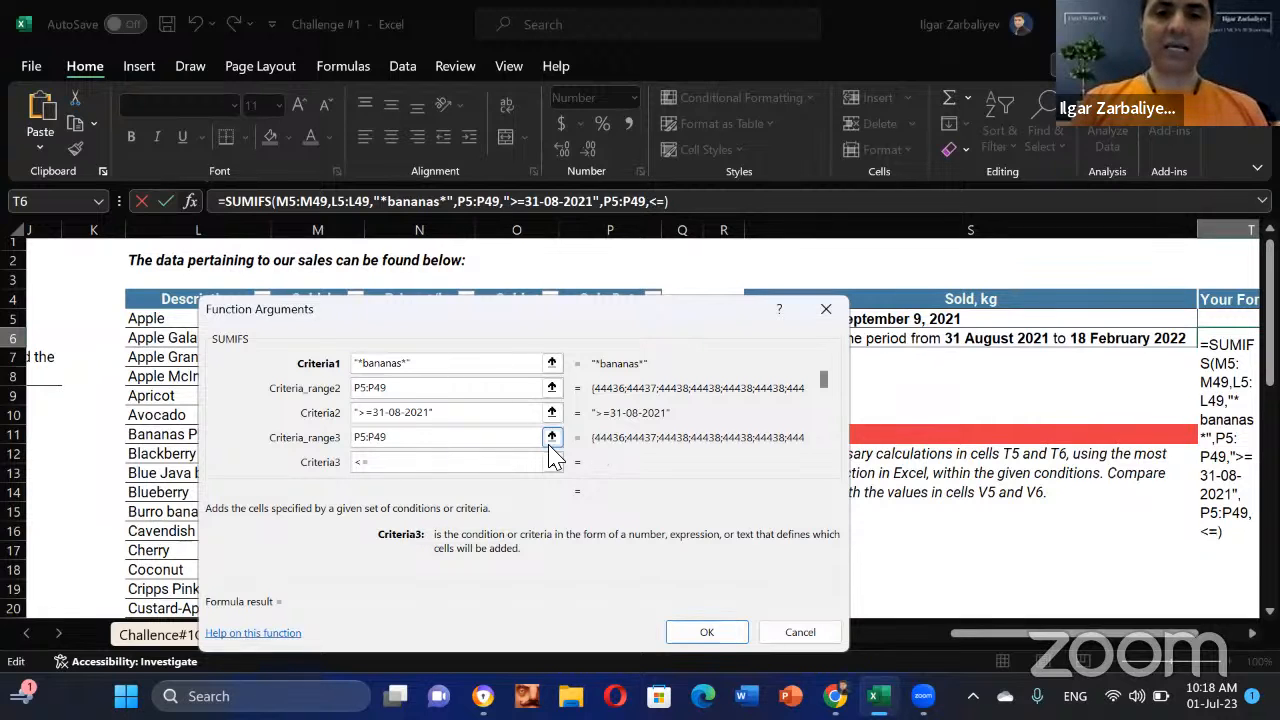
text(18)
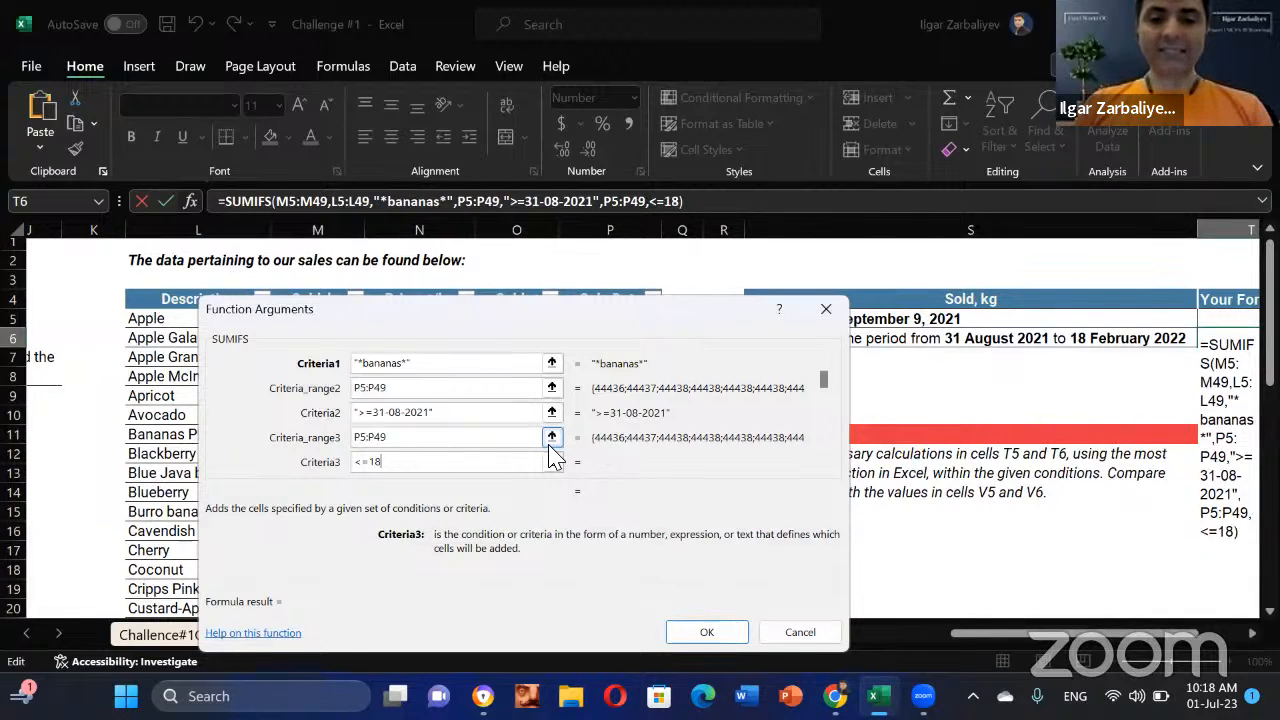
text(-0)
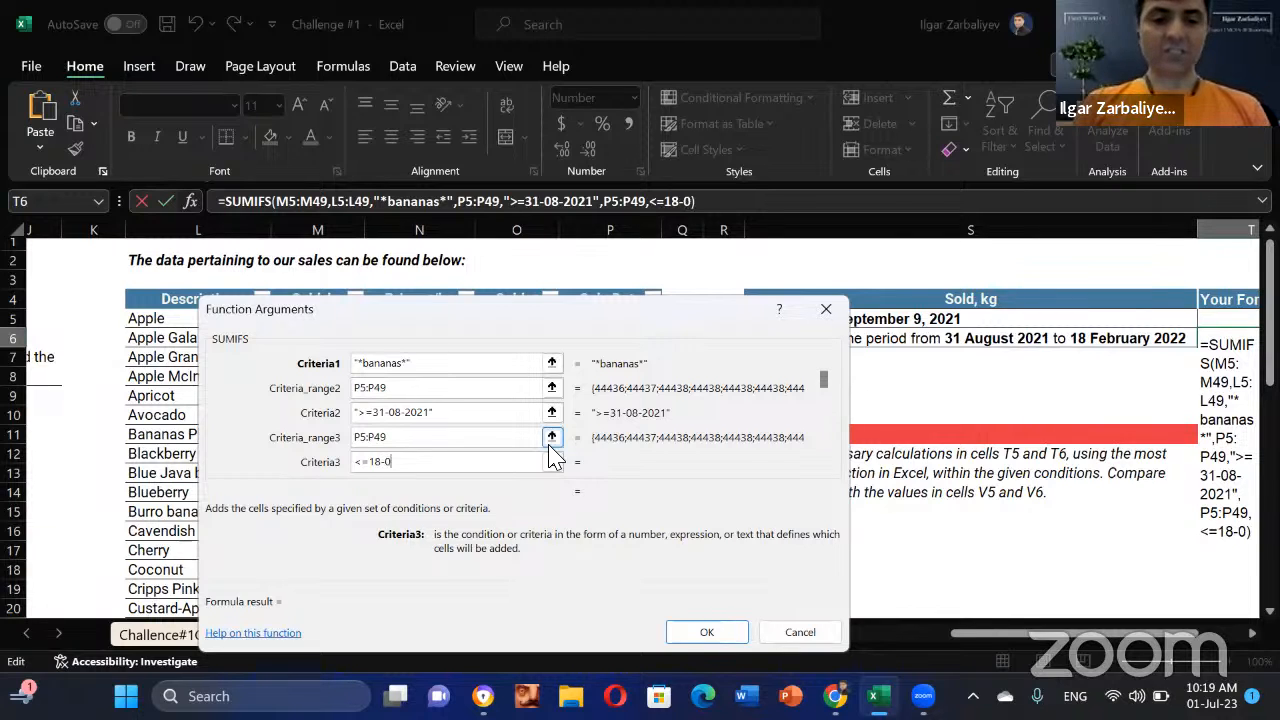
text(2-)
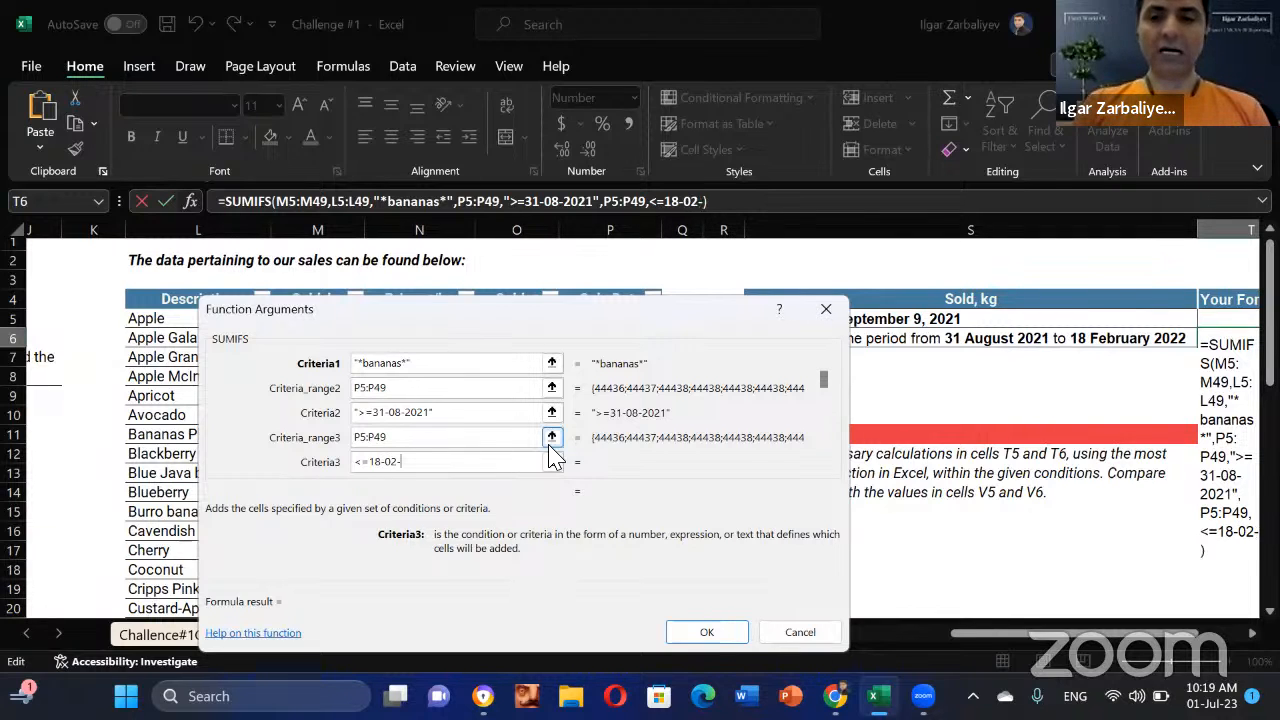
text(2023)
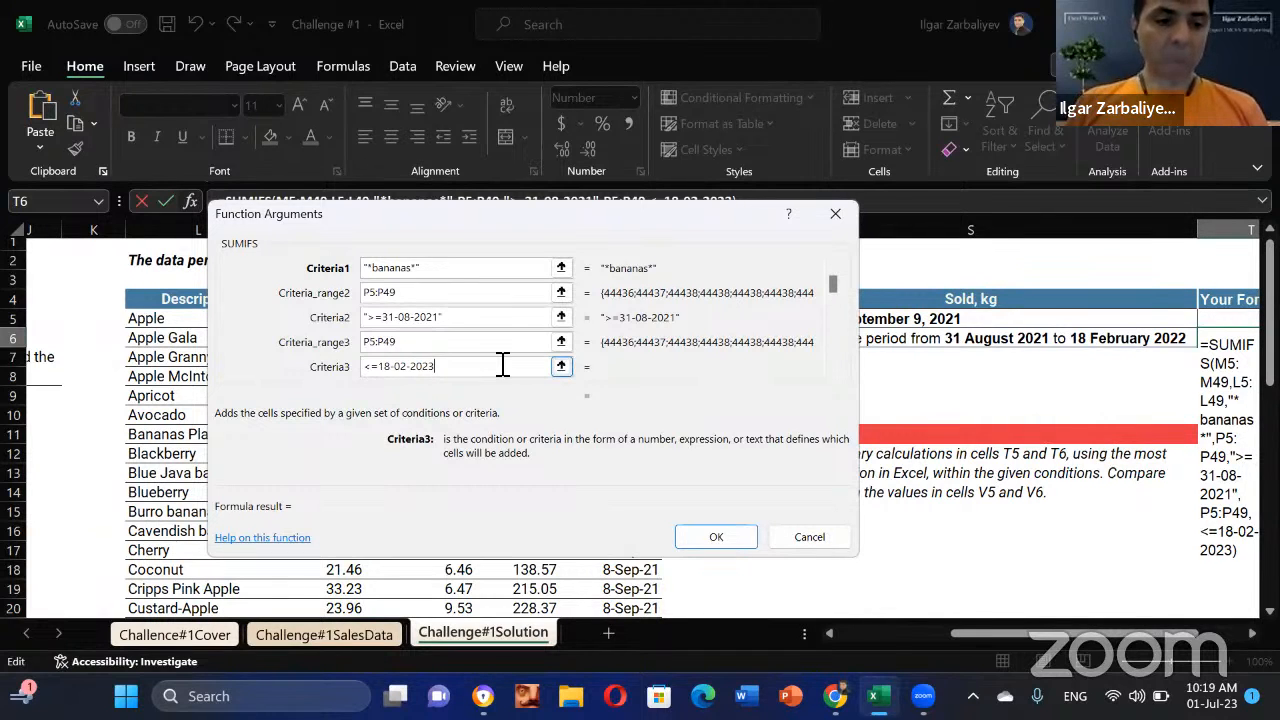
key(Tab)
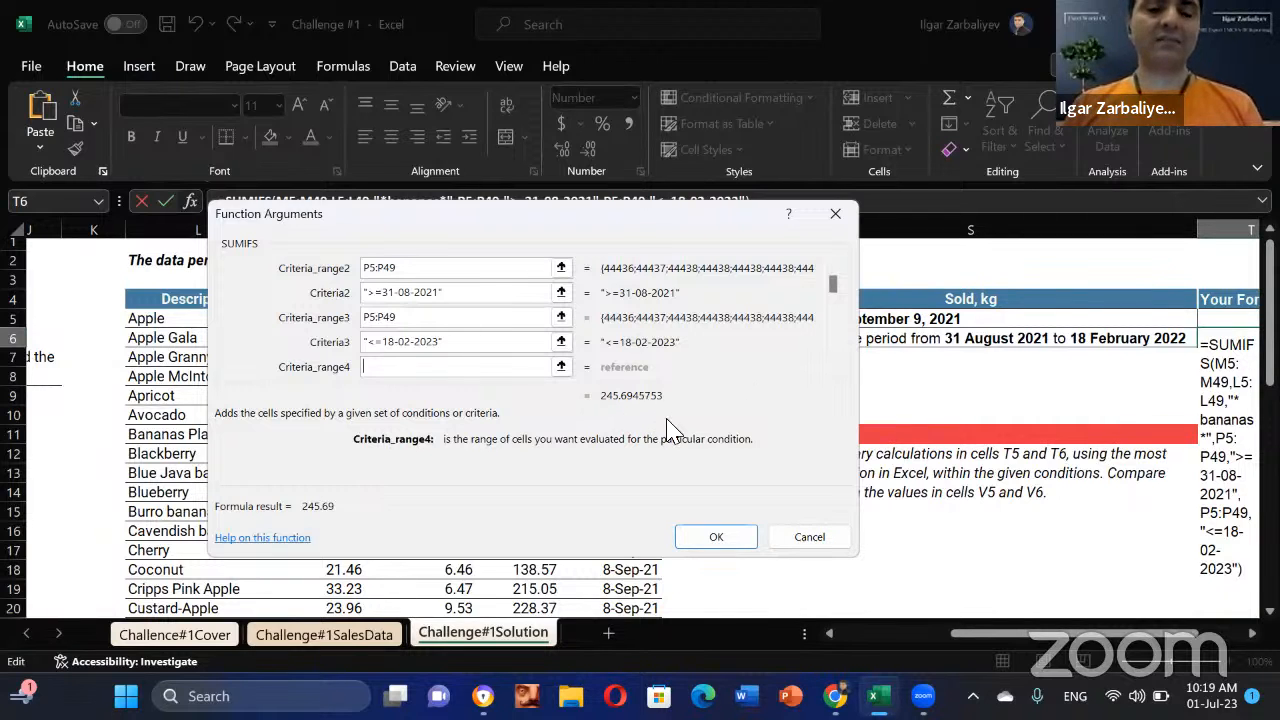
click(718, 540)
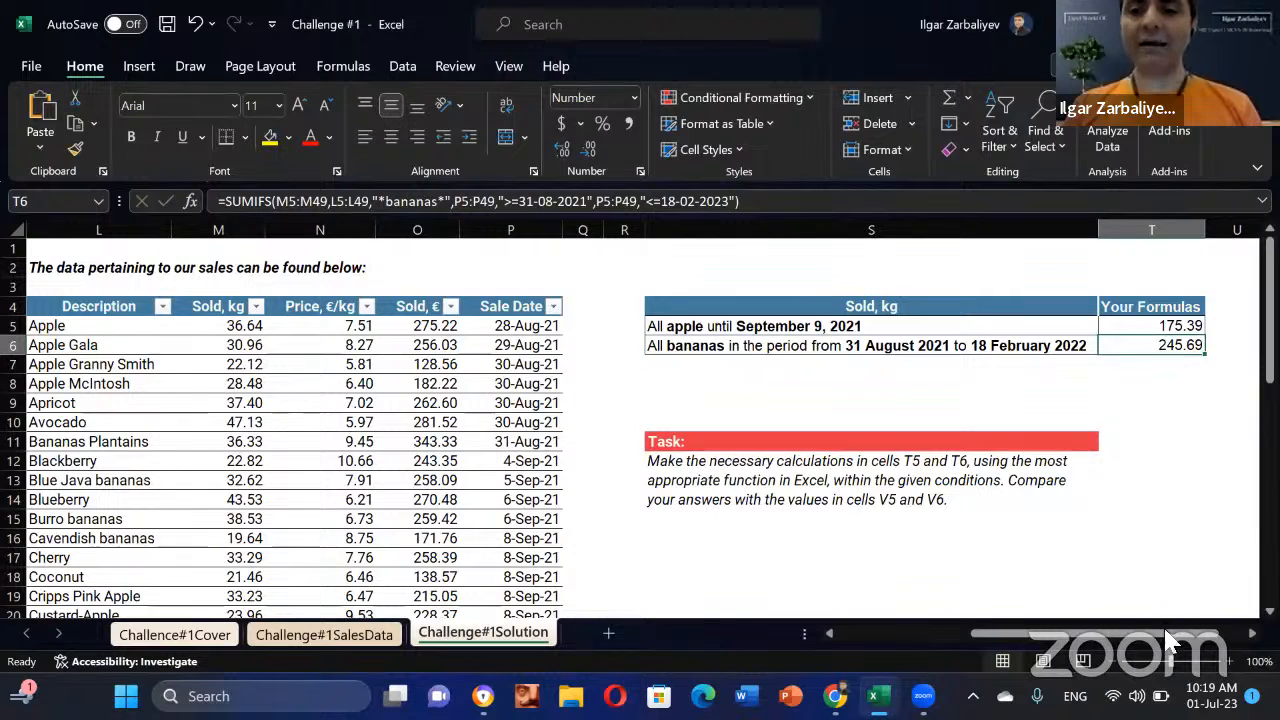
Step: Change T6's end date to <=18-02-2022 so the bananas total is 223.22, matching V6
drag(1190, 637, 1236, 645)
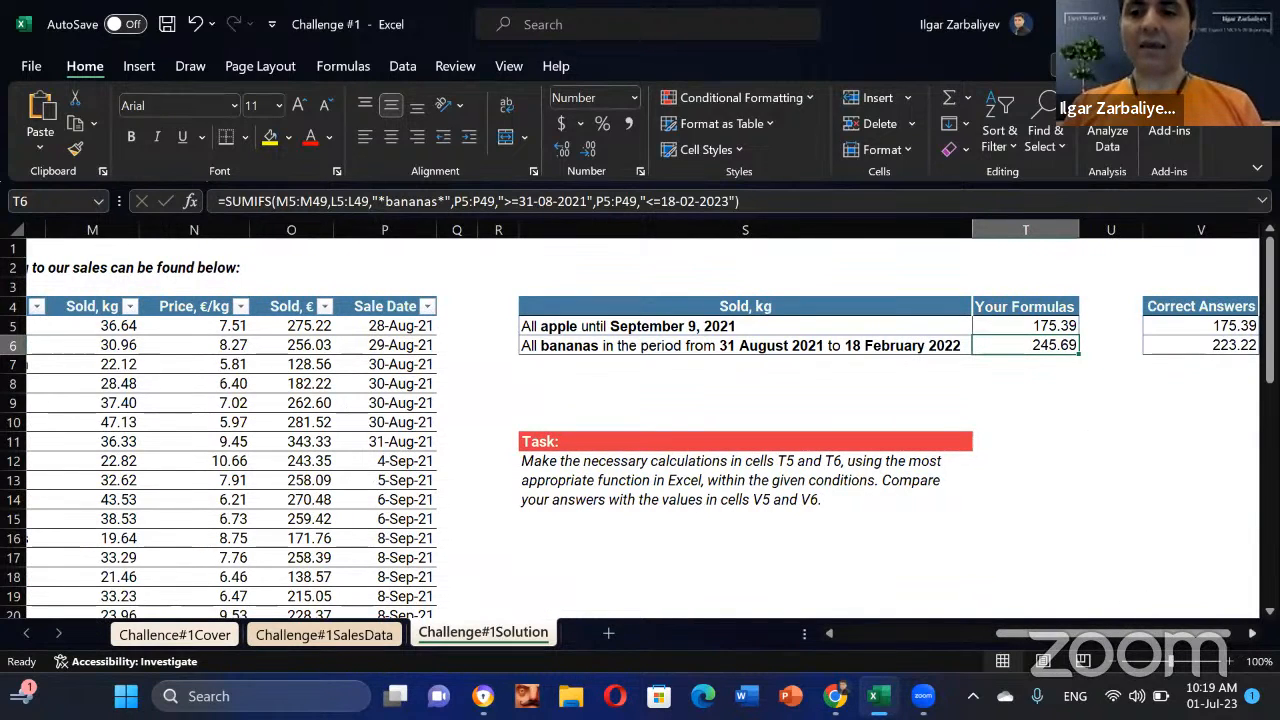
scroll(960, 404, right, 3)
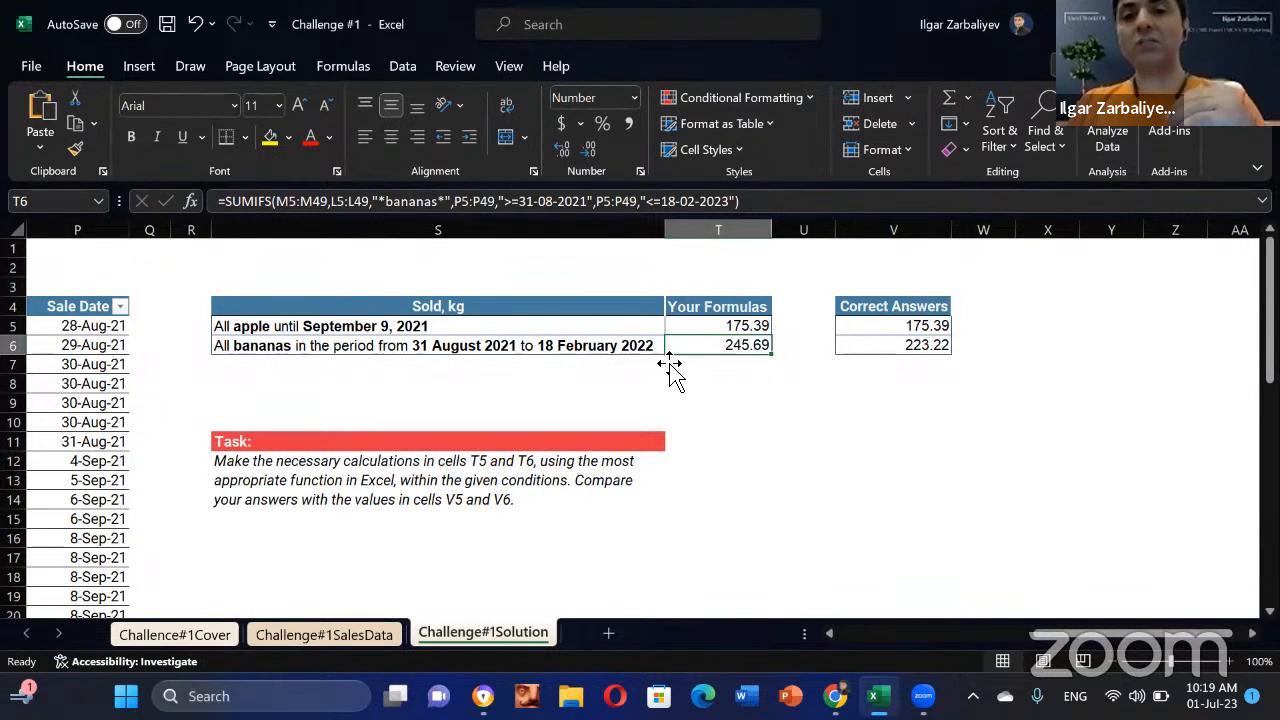
click(728, 201)
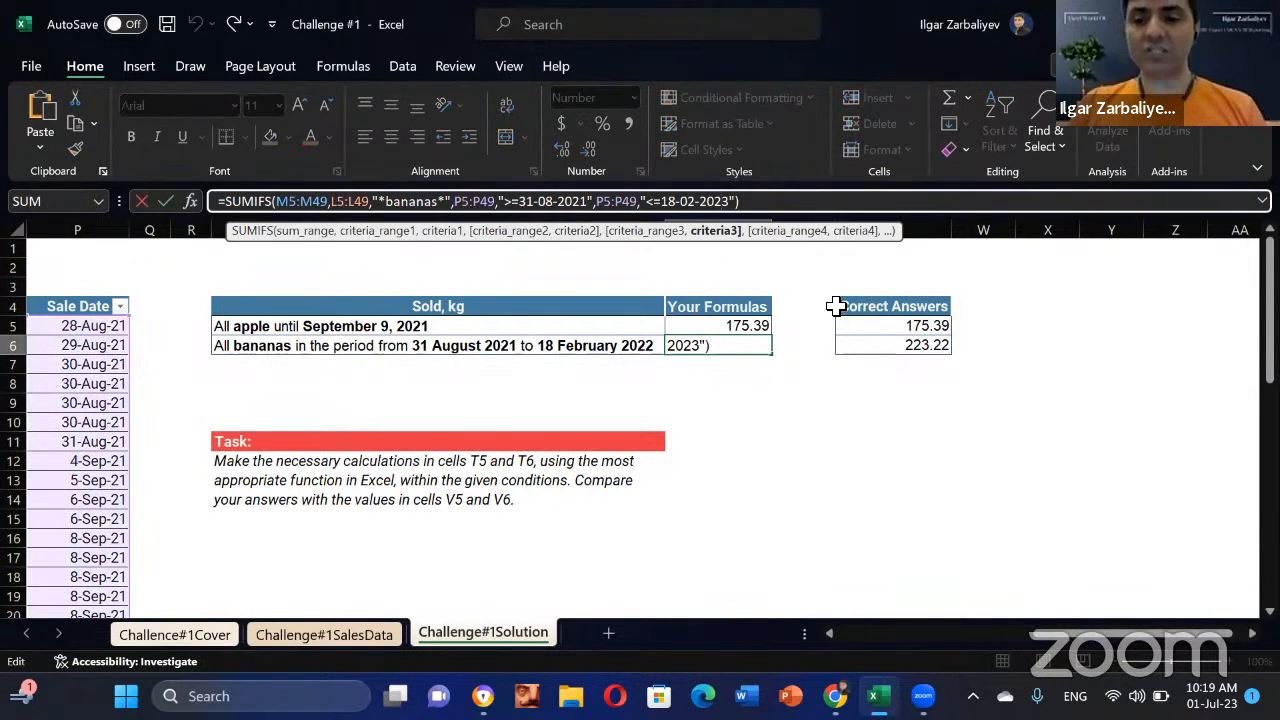
text(2)
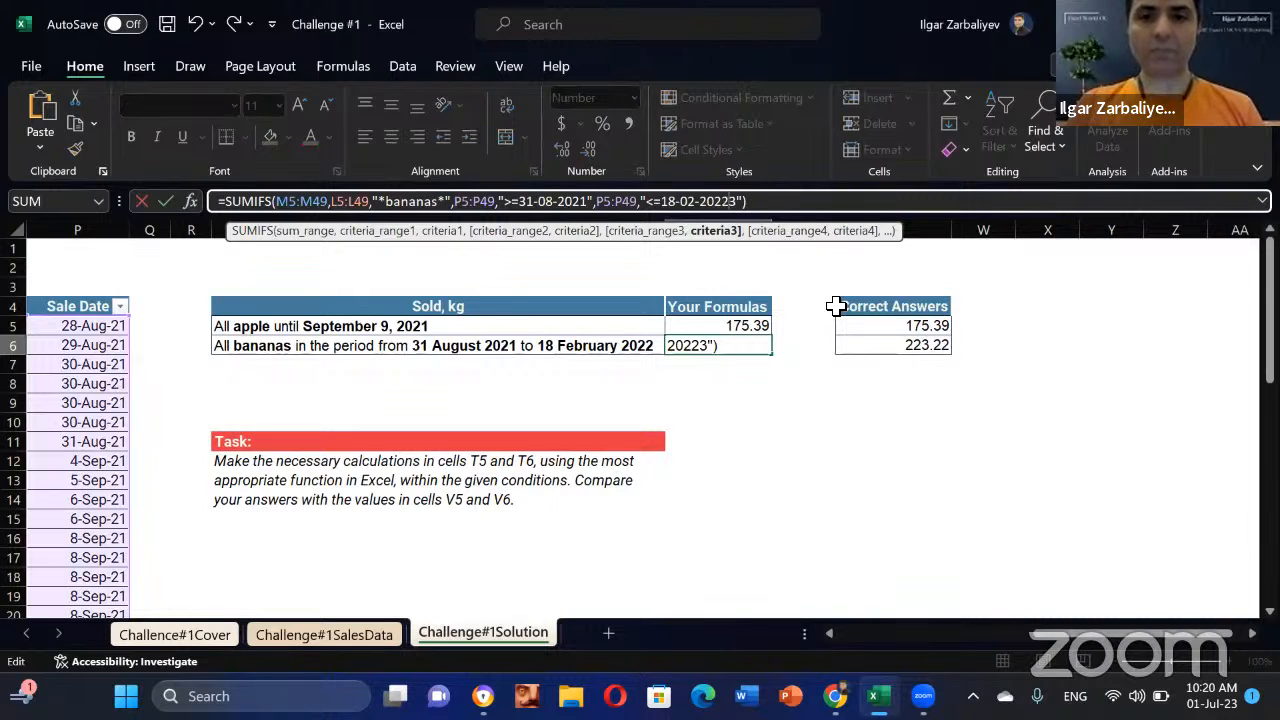
key(Delete)
key(Return)
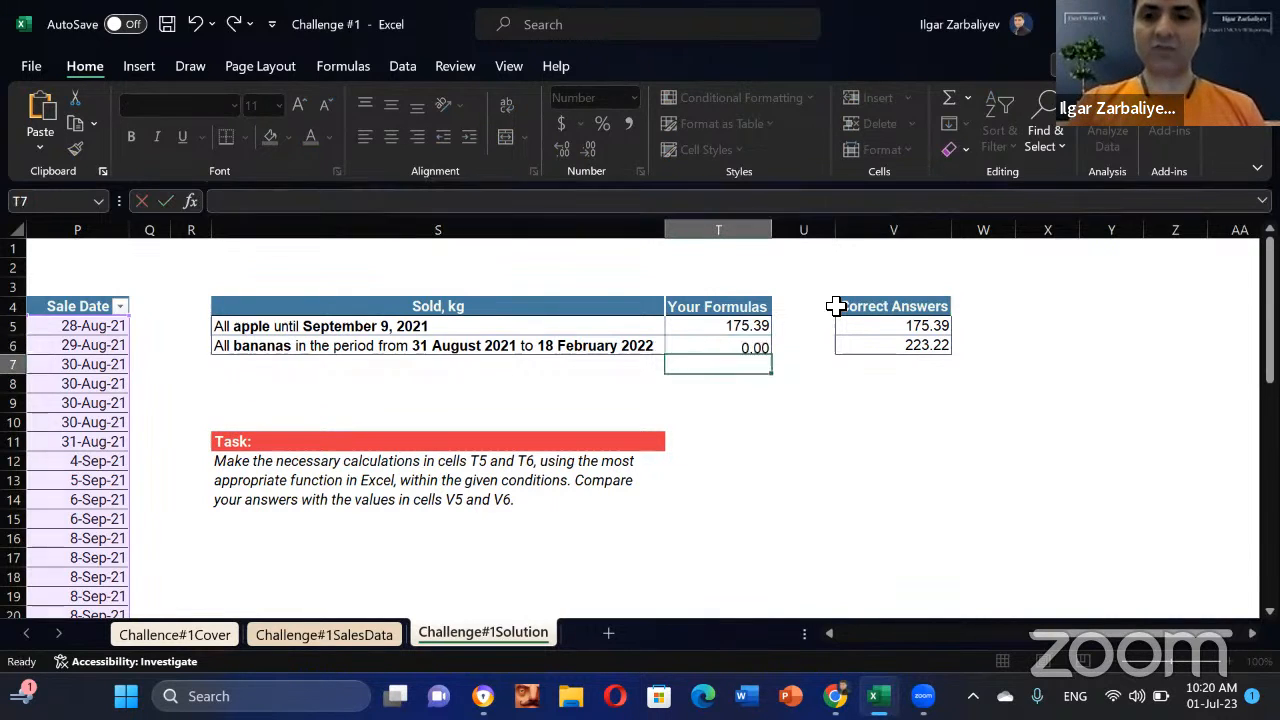
key(Up)
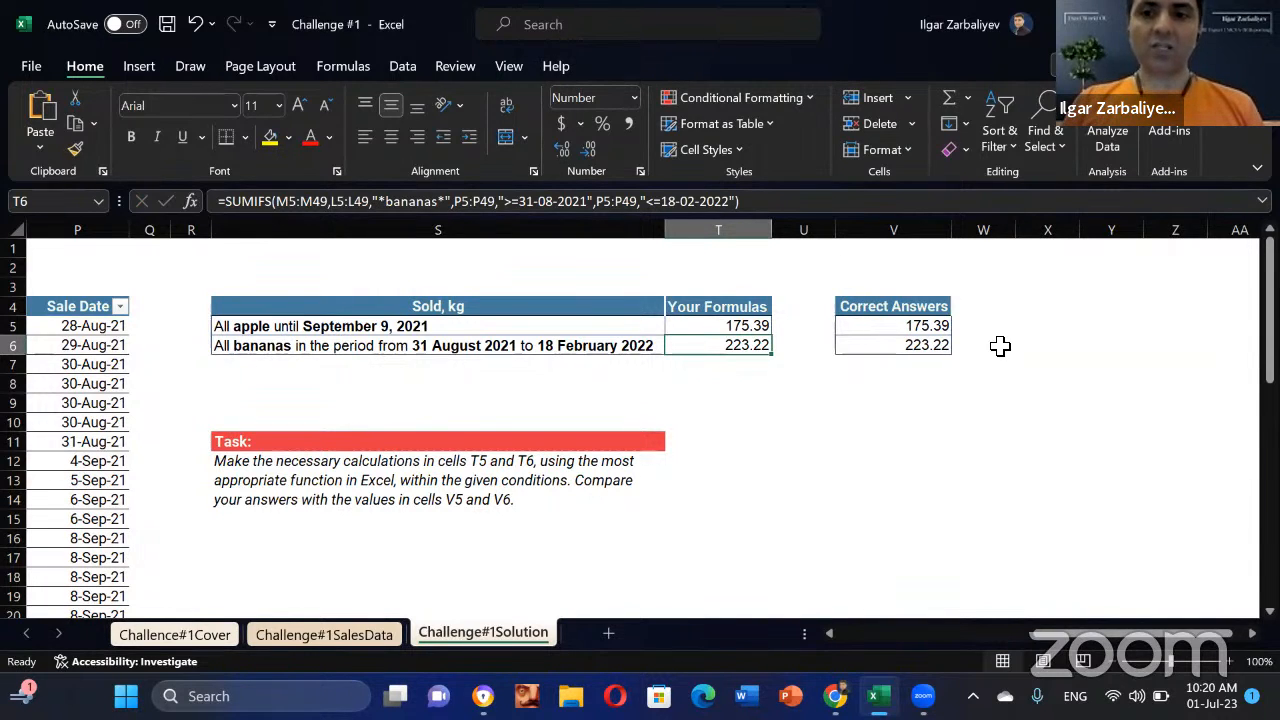
click(1047, 330)
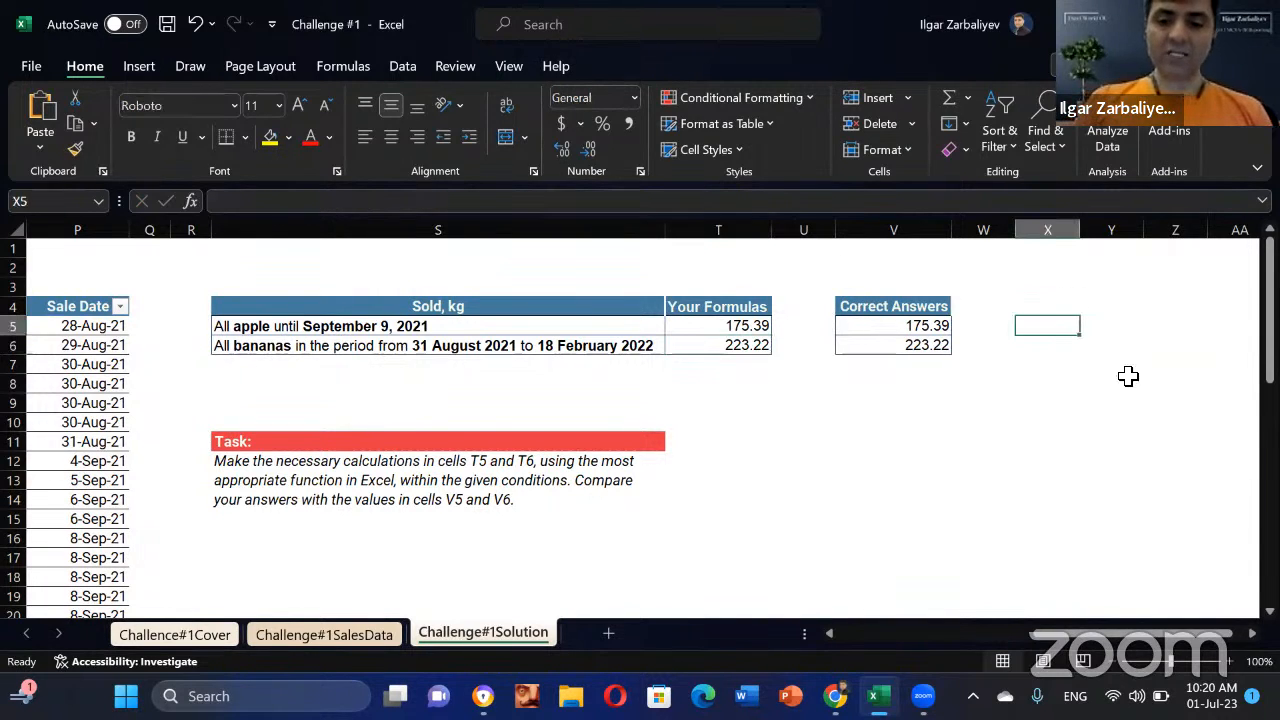
Step: Enter =FORMULATEXT(T5) in X5 to show the apple formula as text
text(=formu)
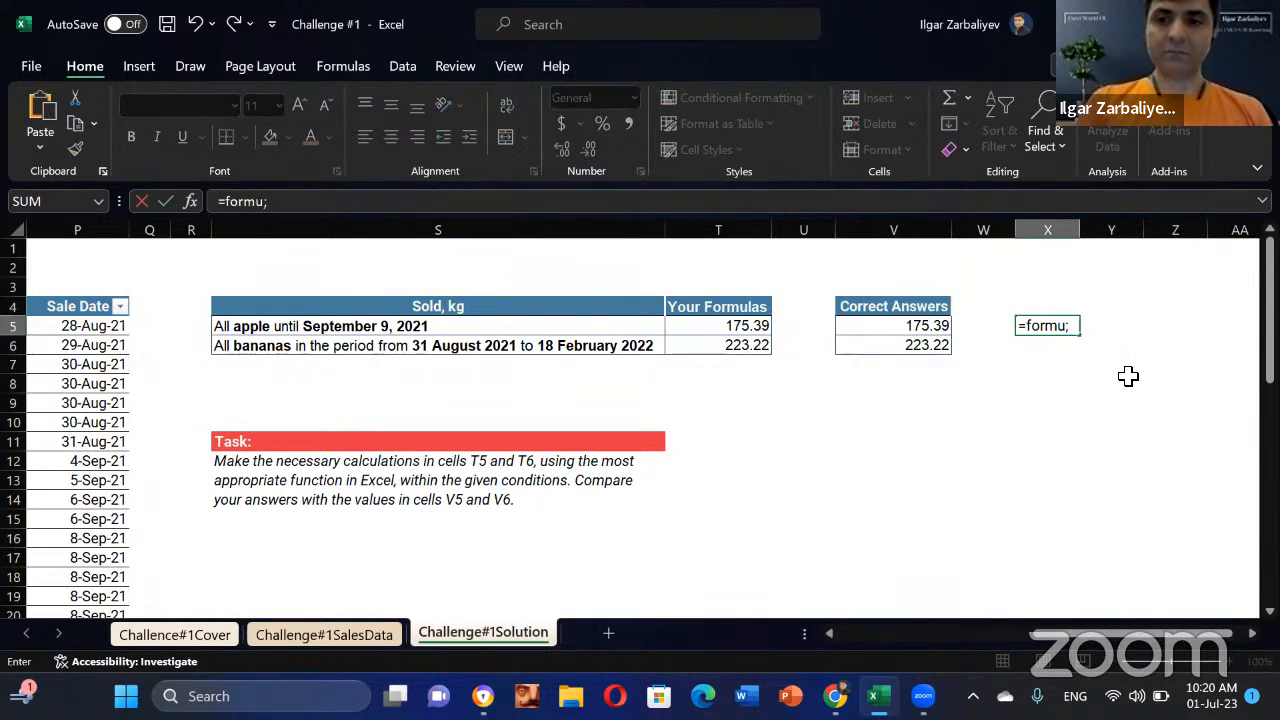
key(Tab)
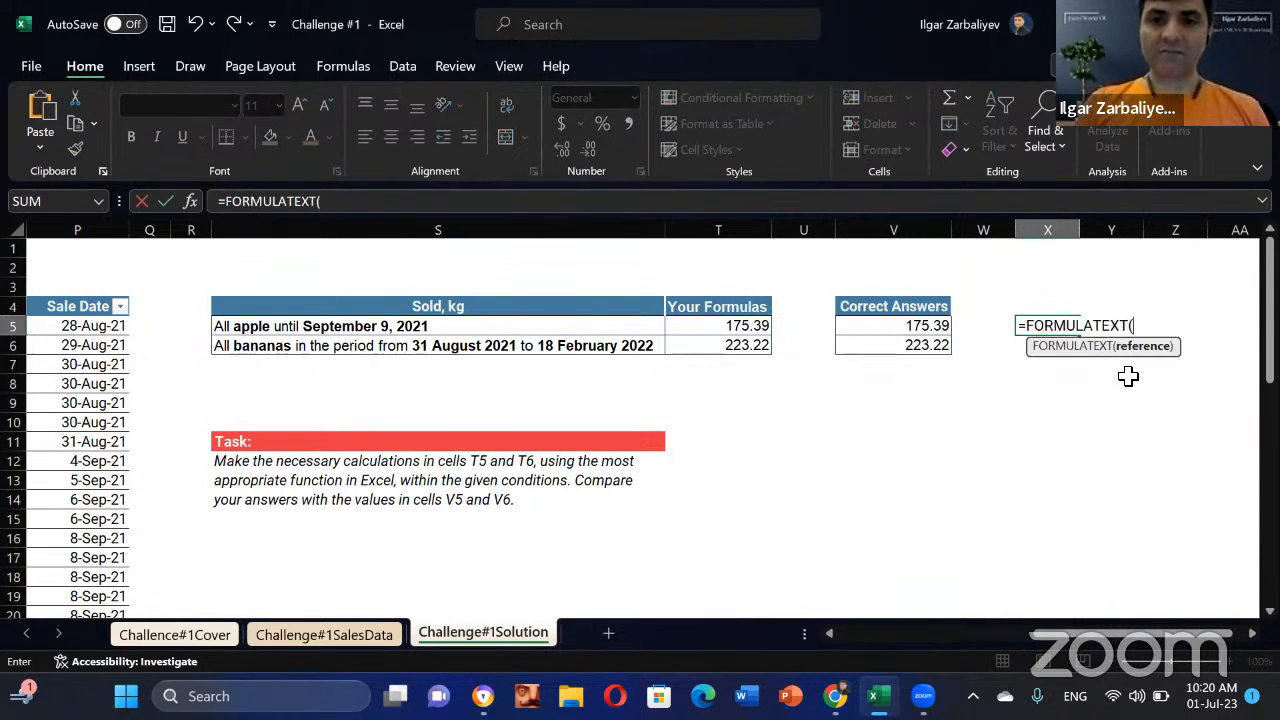
key(Left)
key(Left)
key(Left)
key(Left)
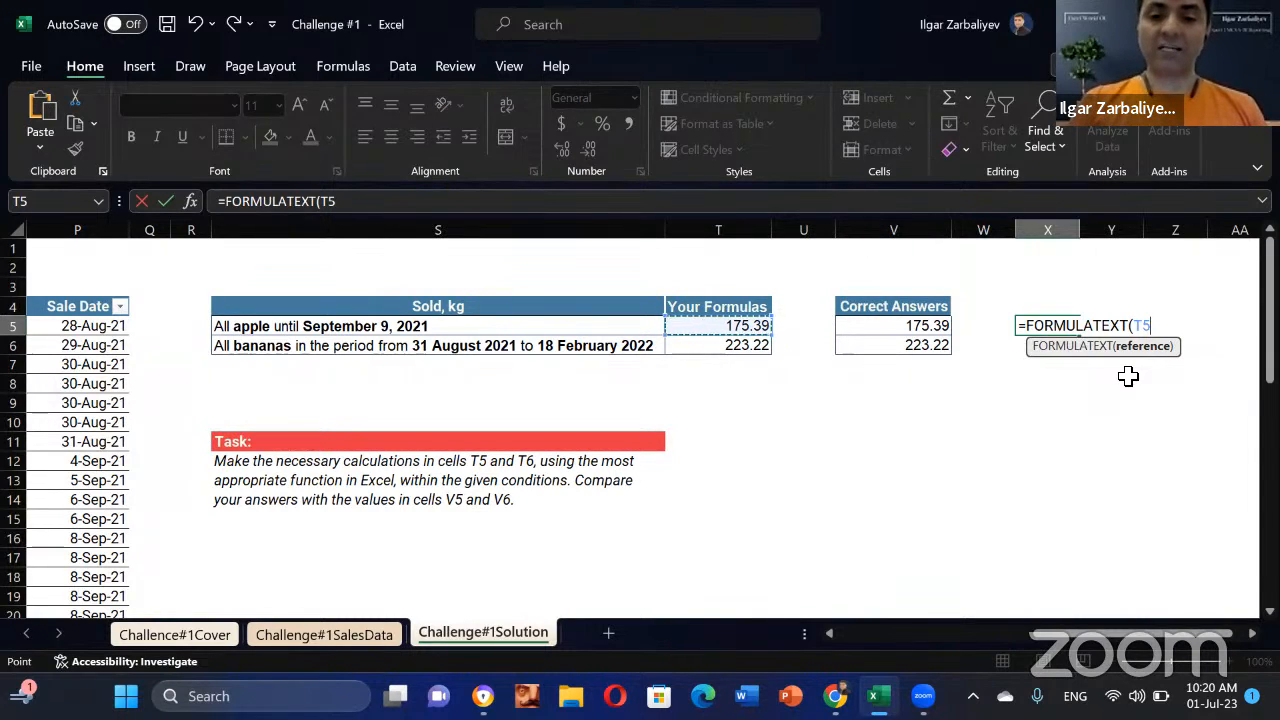
key(Return)
key(Up)
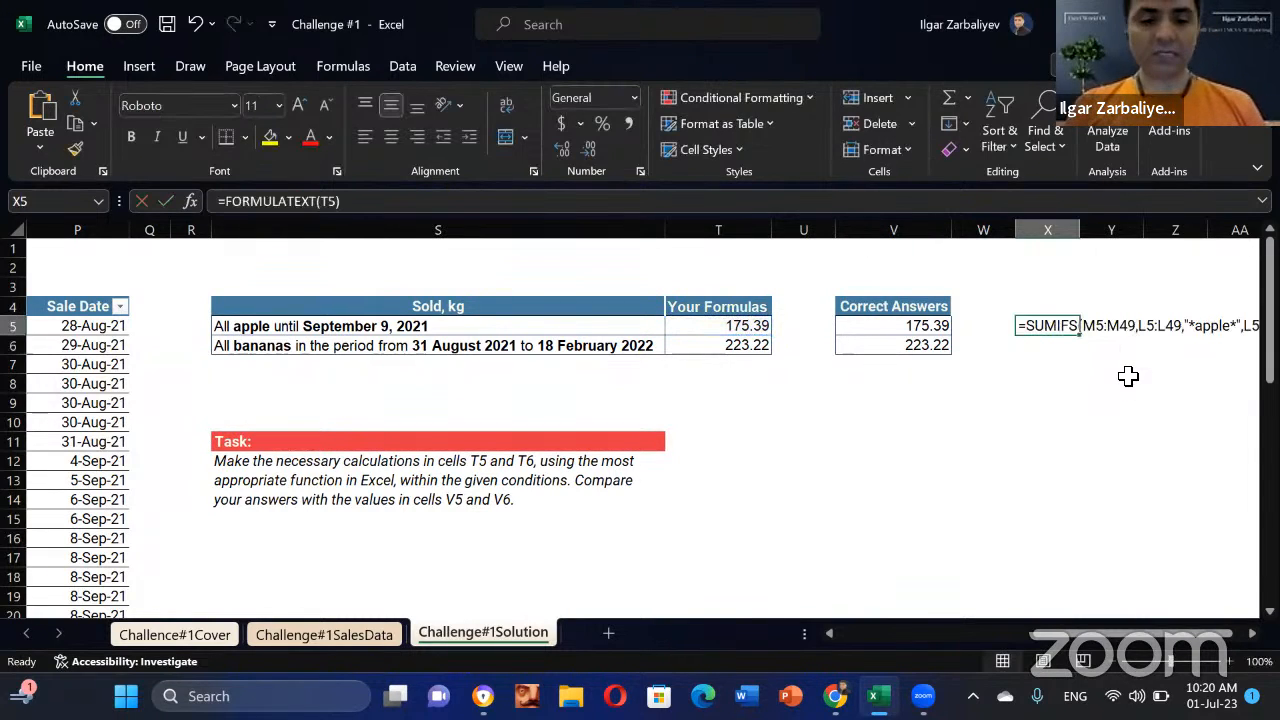
Step: Copy the FORMULATEXT formula from X5 to X6 and review the bananas formula text
key(ctrl+c)
key(Down)
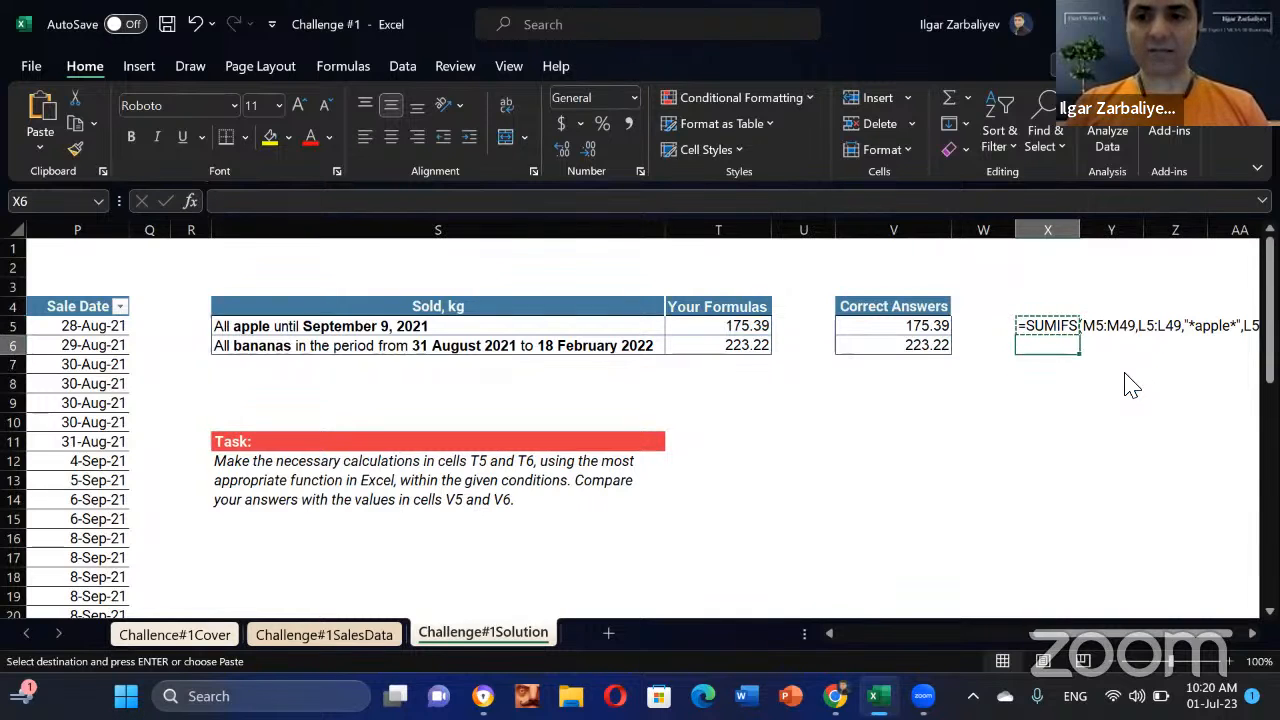
key(ctrl+v)
key(Right)
key(Right)
key(Right)
key(Right)
key(Right)
key(Right)
key(Right)
key(Right)
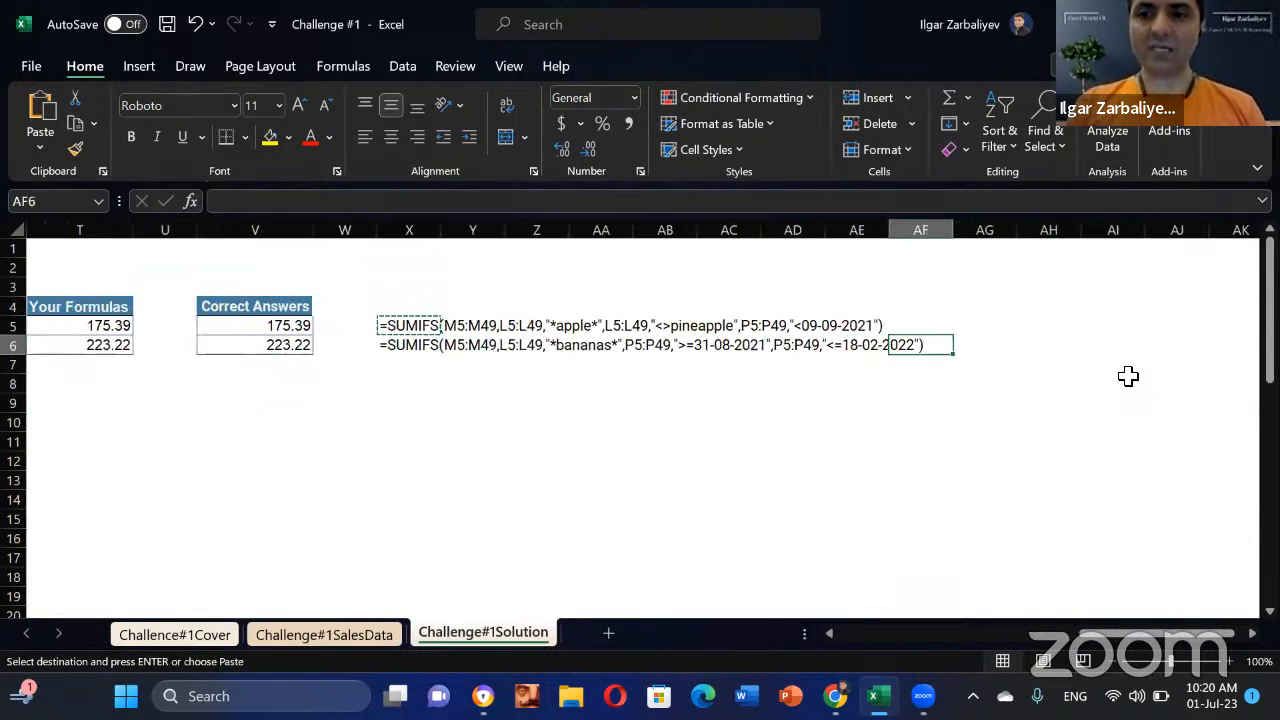
key(Left)
key(Left)
key(Left)
key(Left)
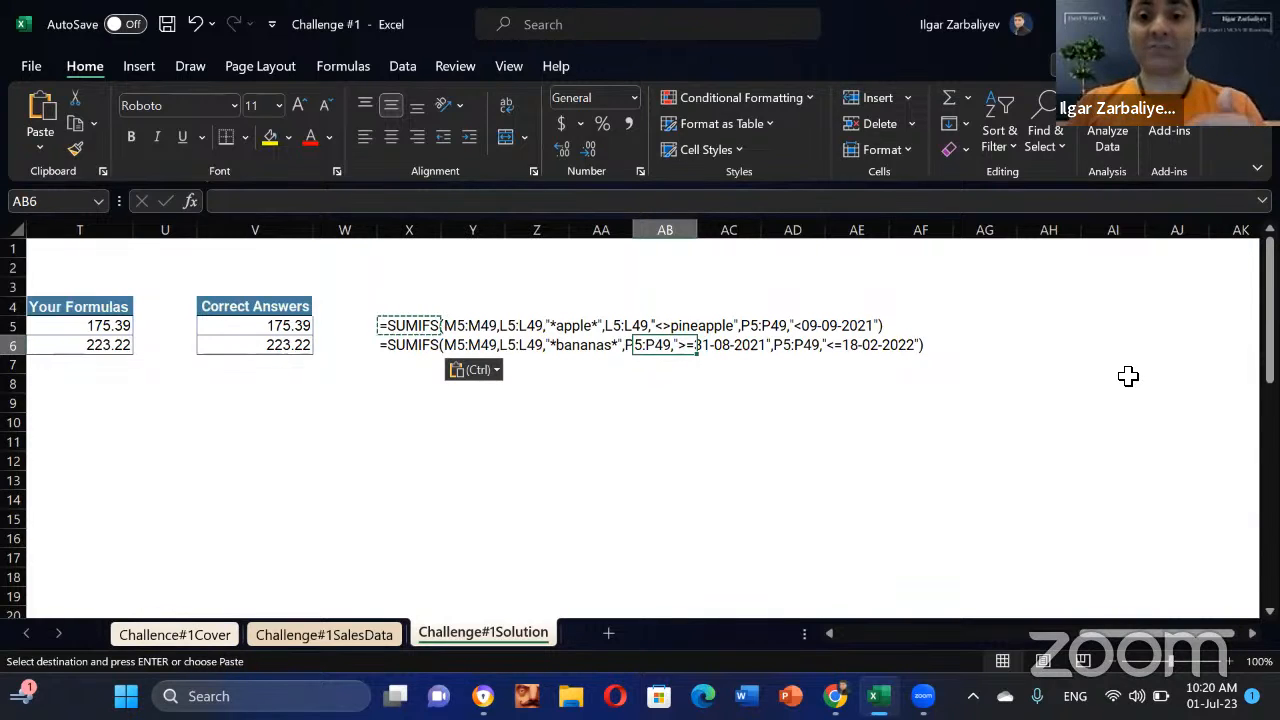
key(Left)
key(Left)
key(Left)
key(Left)
key(Left)
key(Left)
key(Left)
key(Left)
key(Left)
key(Left)
key(Left)
key(Left)
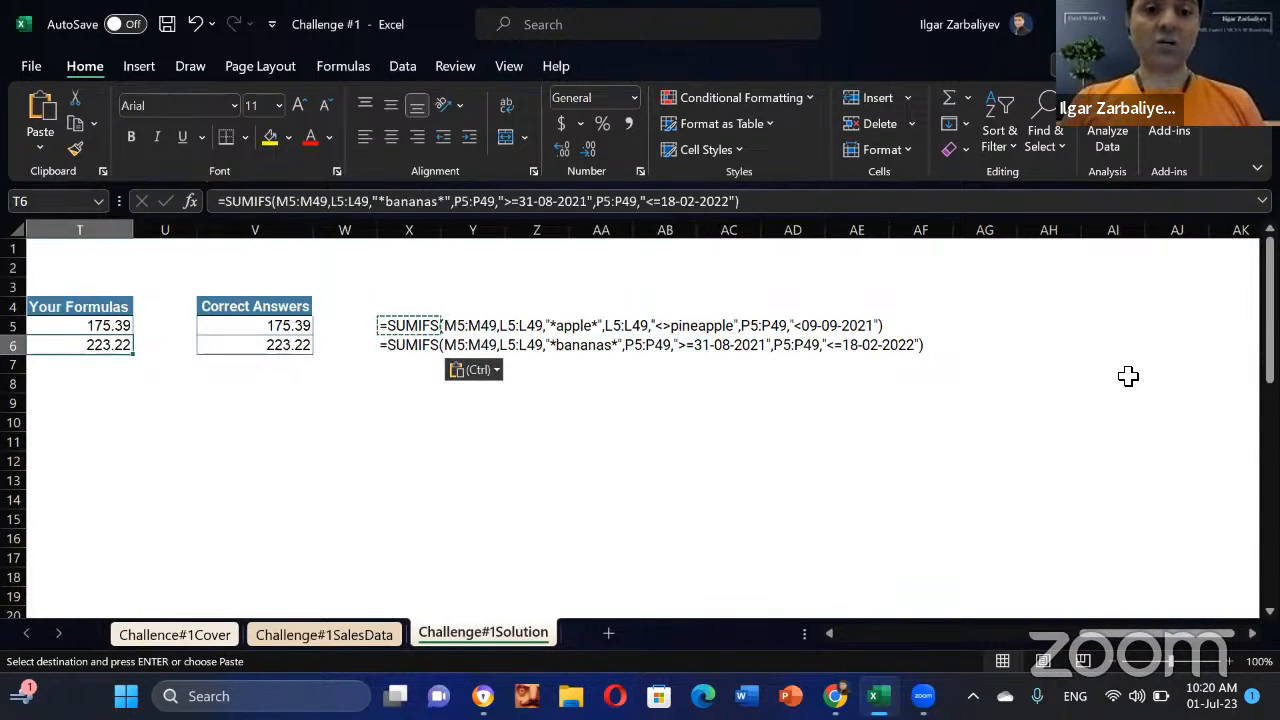
key(Left)
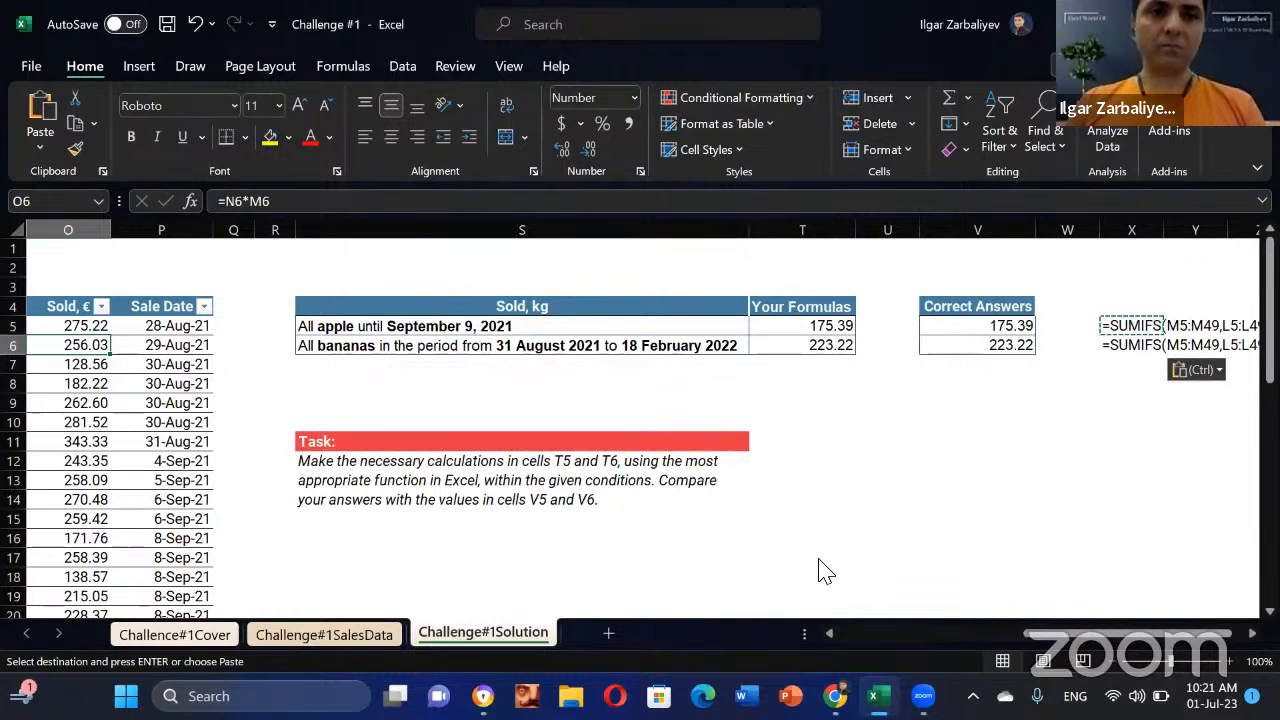
Step: Switch from Excel to the YouTube Studio live-streaming page in Chrome
key(alt+Tab)
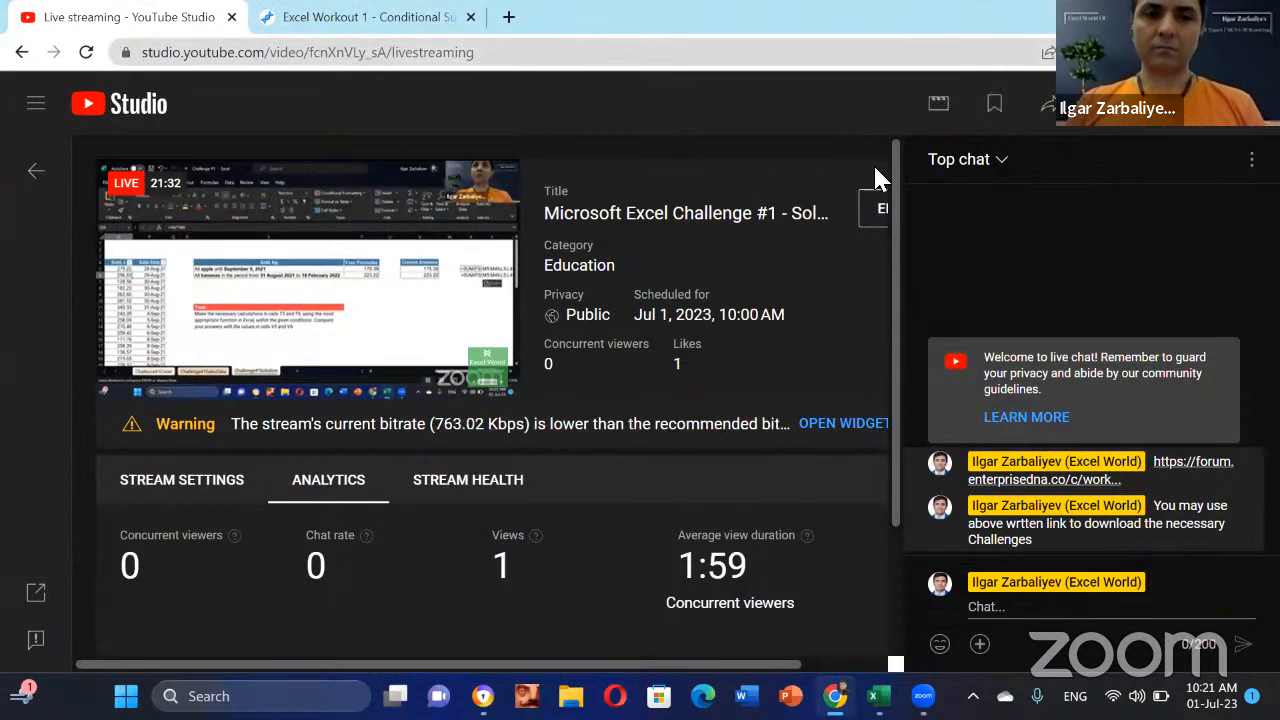